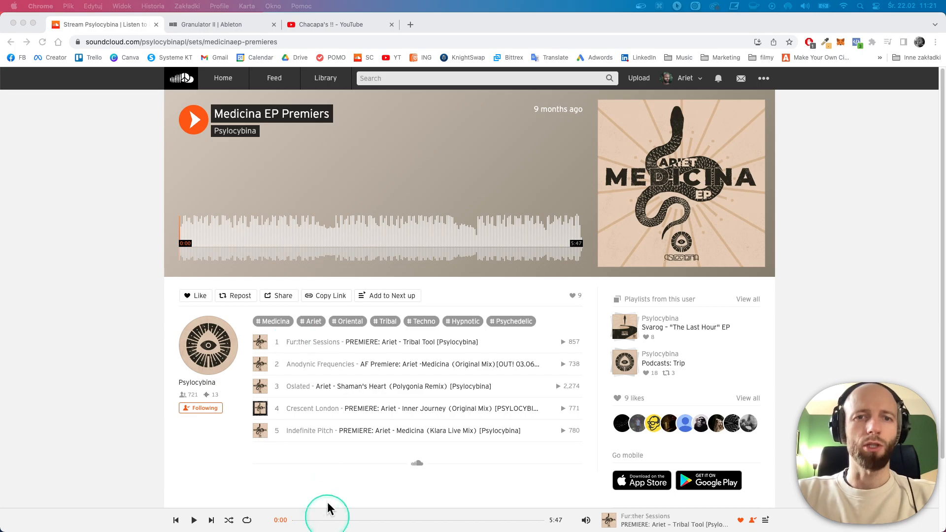
Switch to the Medicina_Final_Mix_stems set in Ableton Live, stop playback and show the Arrangement view.
key("ctrl+Up")
left_click(361, 248)
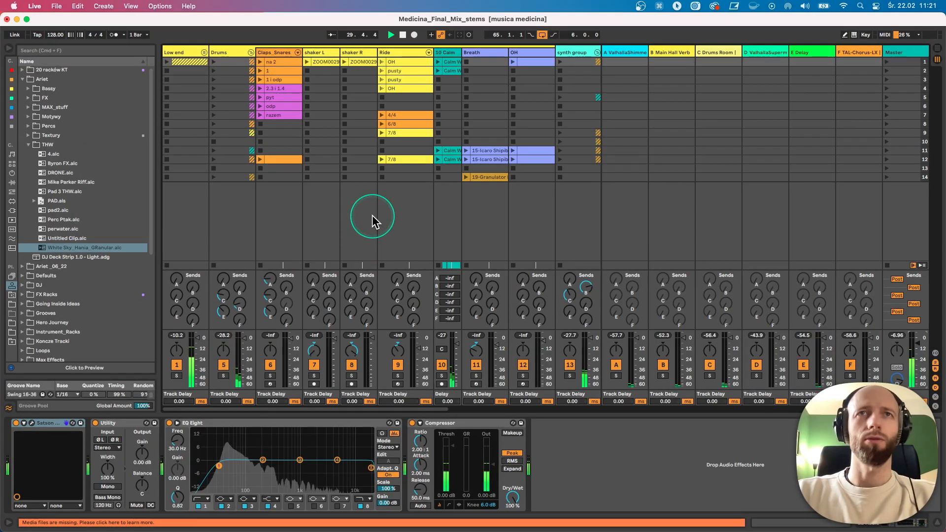
left_click(373, 216)
key("space")
key("Tab")
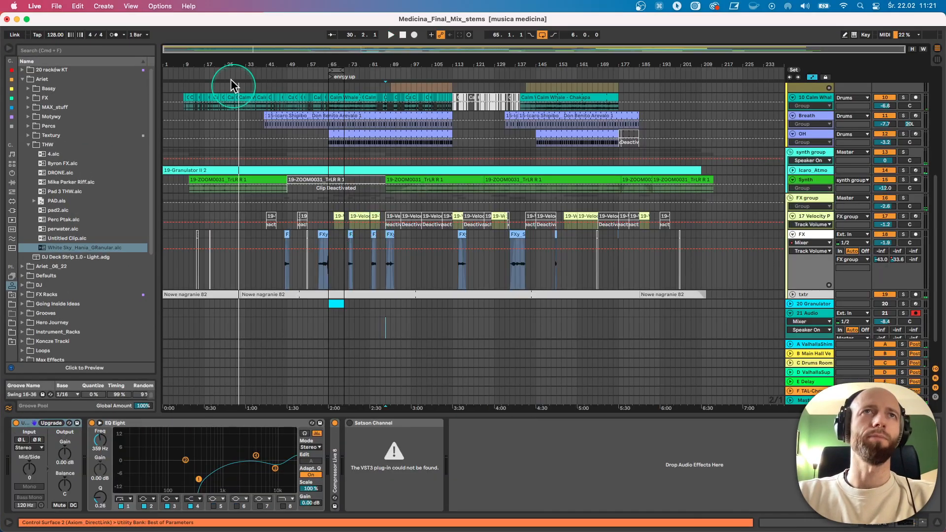
Start arrangement playback from about bar 11 and solo the Icaro_Atmo track in the synth group.
left_click(193, 73)
scroll(293, 164, "up", 8)
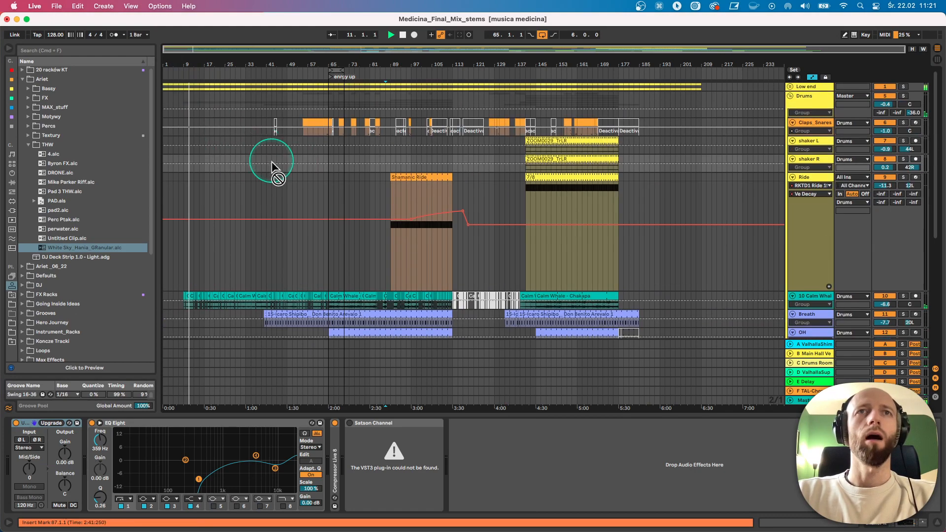
scroll(296, 187, "down", 6)
left_click(903, 218)
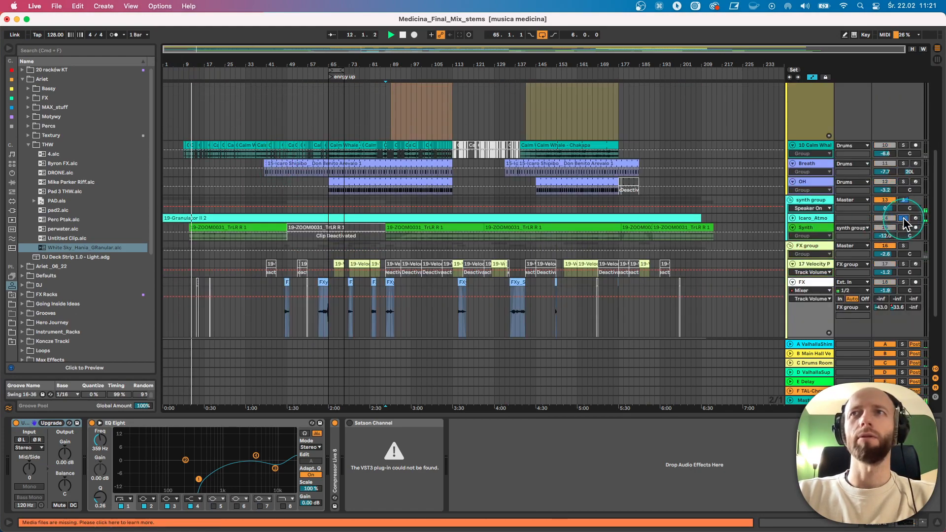
Adjust the Master track's level slightly in the Session mixer and return to the Arrangement view.
key("Tab")
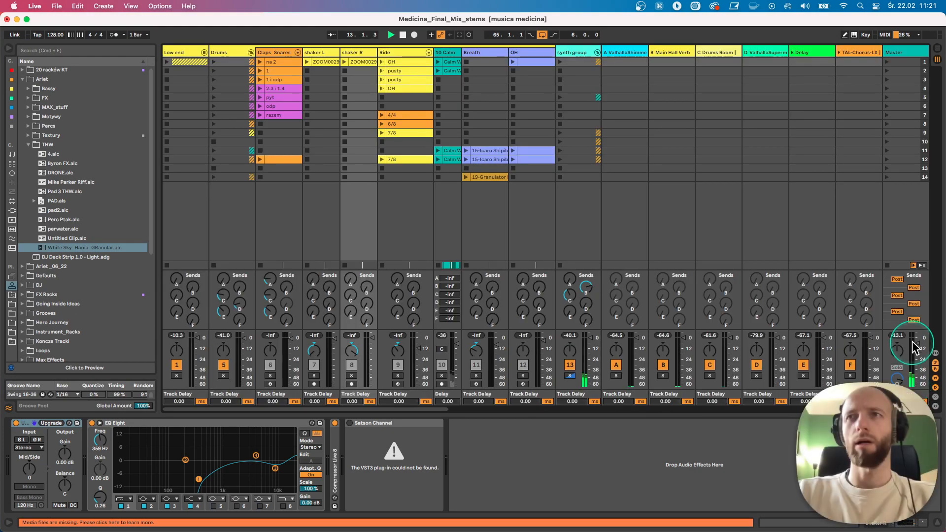
left_click_drag(916, 344, 916, 342)
key("Tab")
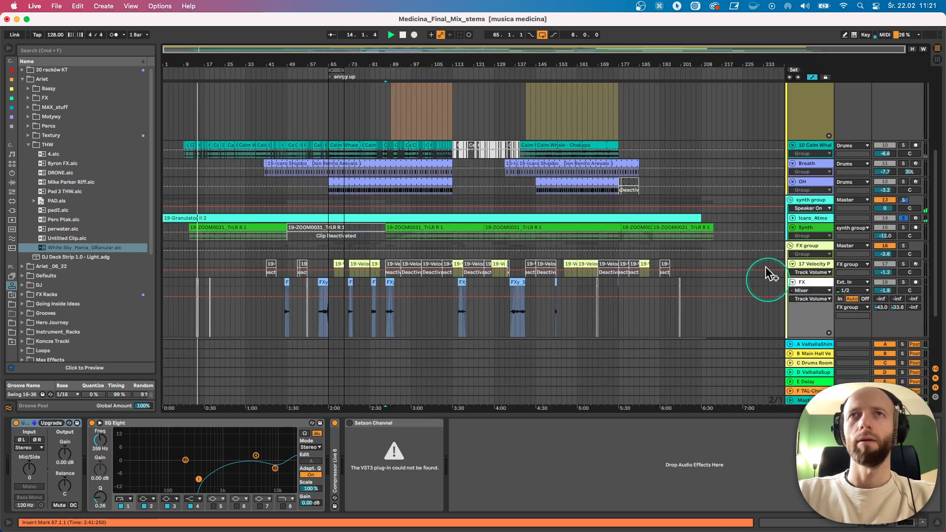
Unfold the Icaro_Atmo track and show its Granulator II device.
left_click(308, 220)
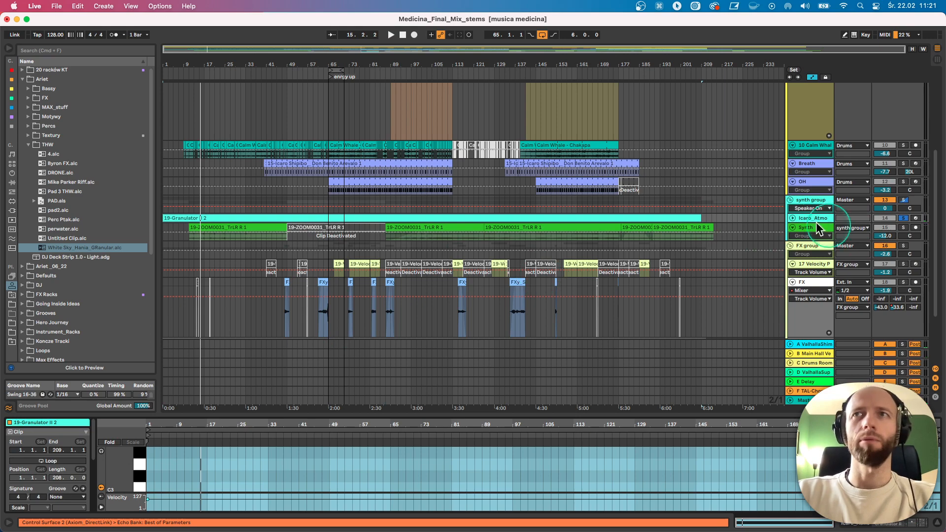
left_click(792, 218)
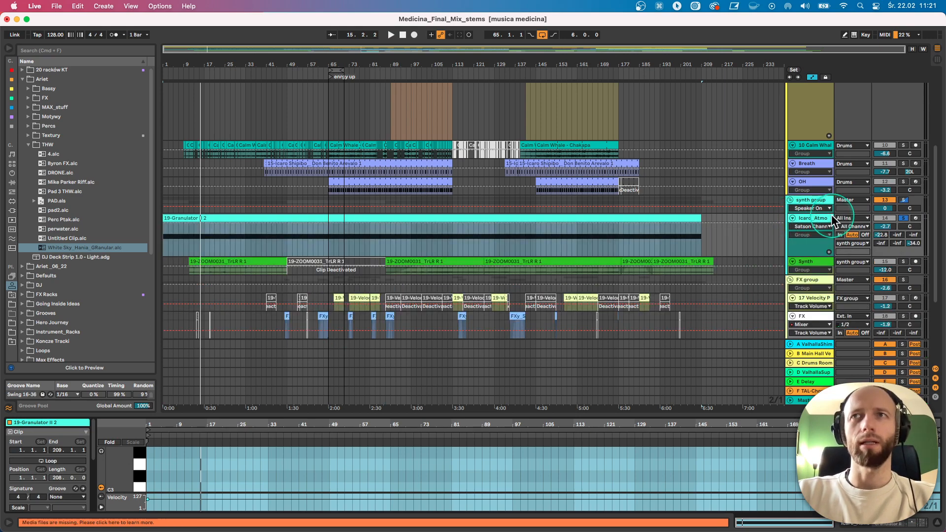
left_click(809, 222)
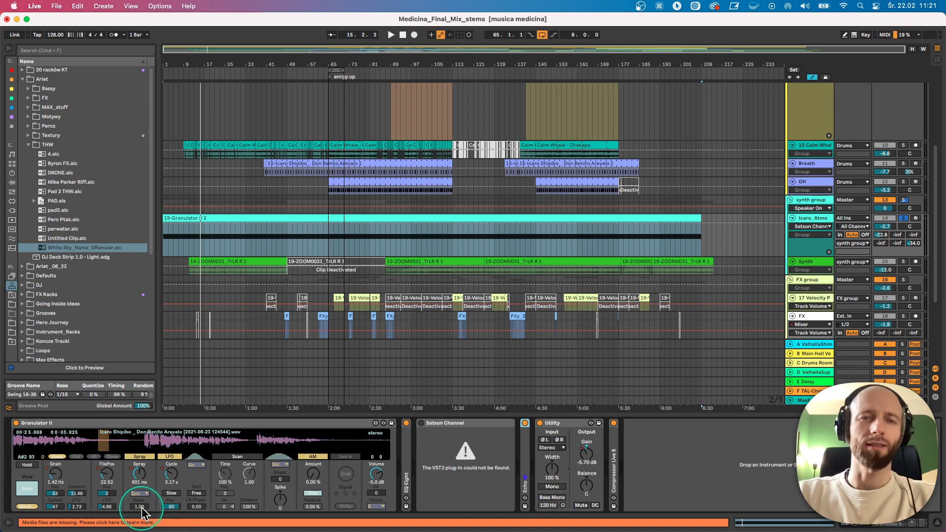
left_click(35, 431)
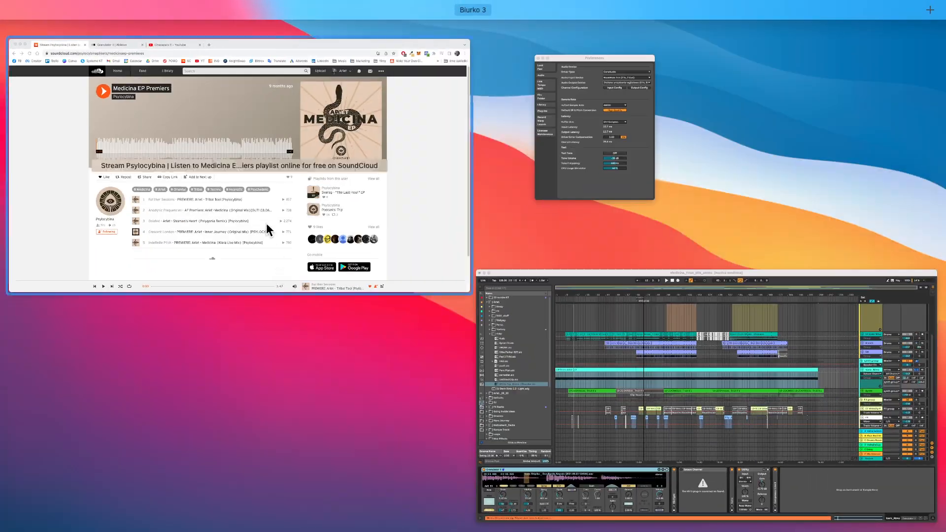
Switch to Chrome and look over the Granulator II pack page on the Ableton website.
left_click(271, 226)
left_click(222, 25)
scroll(329, 253, "down", 3)
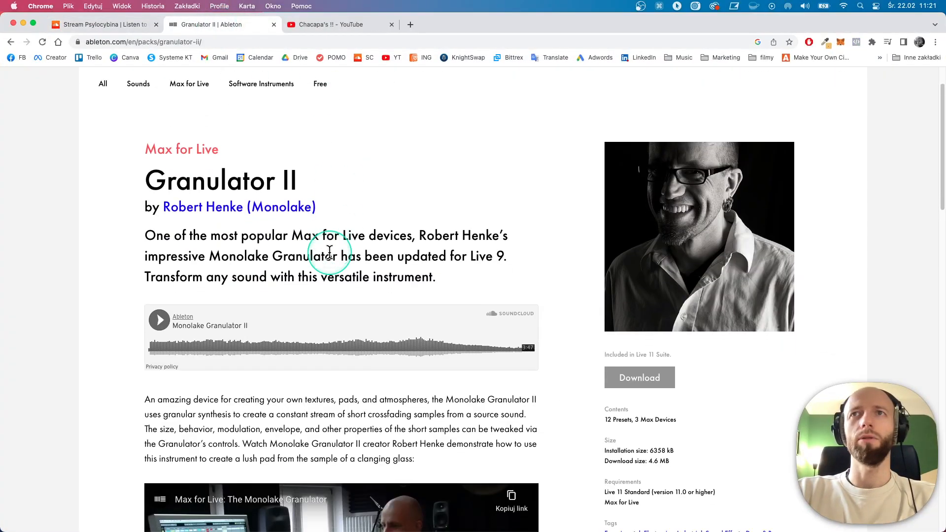
scroll(330, 253, "up", 2)
scroll(330, 252, "down", 8)
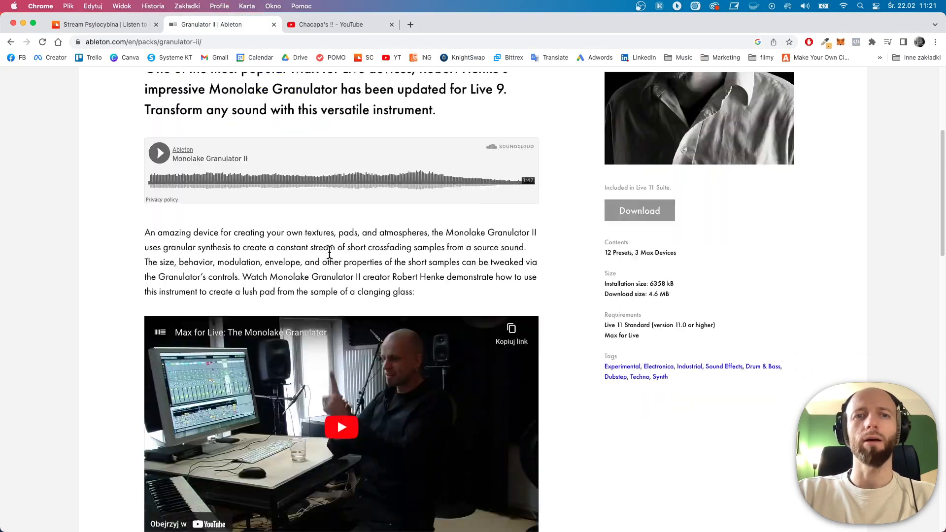
scroll(330, 252, "up", 6)
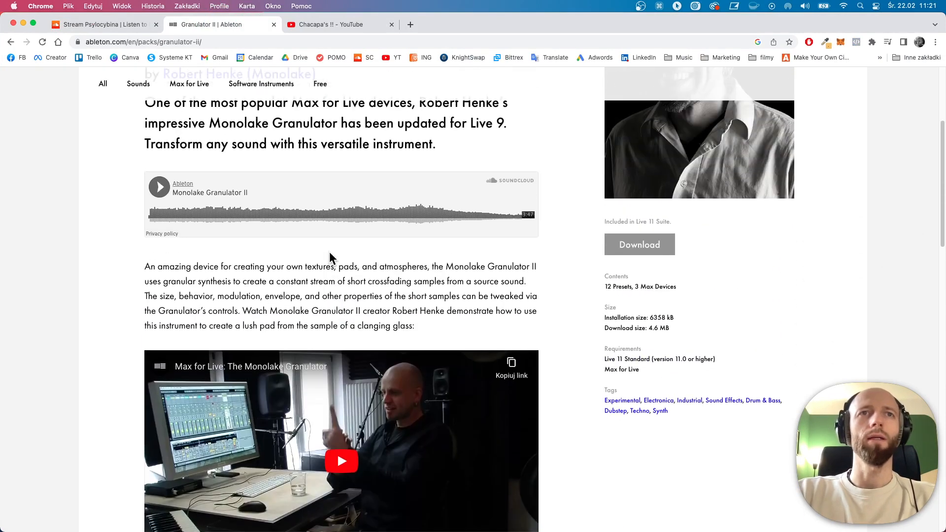
scroll(329, 252, "up", 4)
Return to Ableton Live, play from the start and show Granulator II's FilePos and Grain automation on the Icaro_Atmo track.
key("ctrl+Up")
left_click(329, 252)
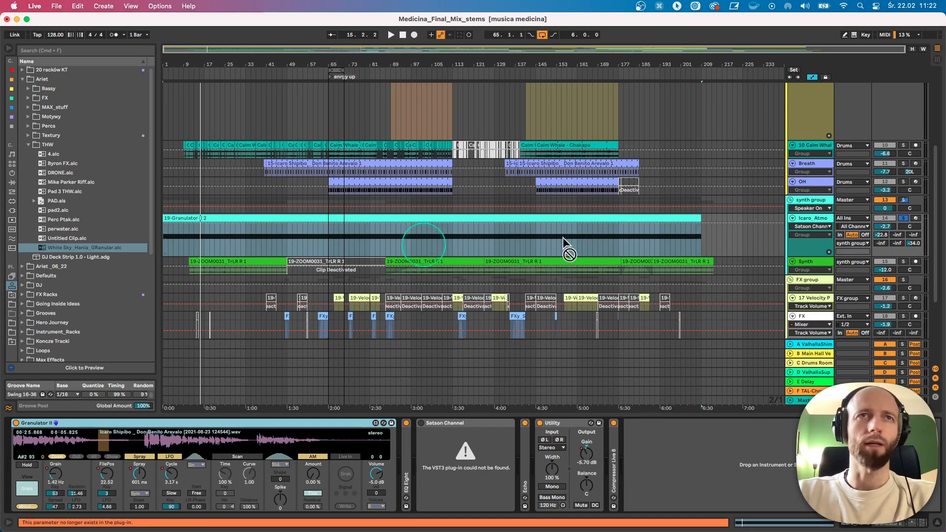
key("space")
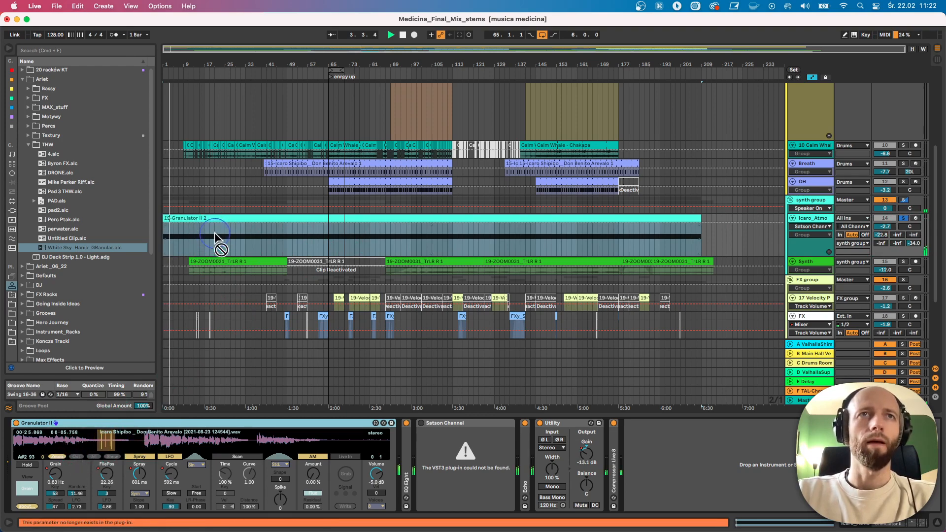
right_click(107, 473)
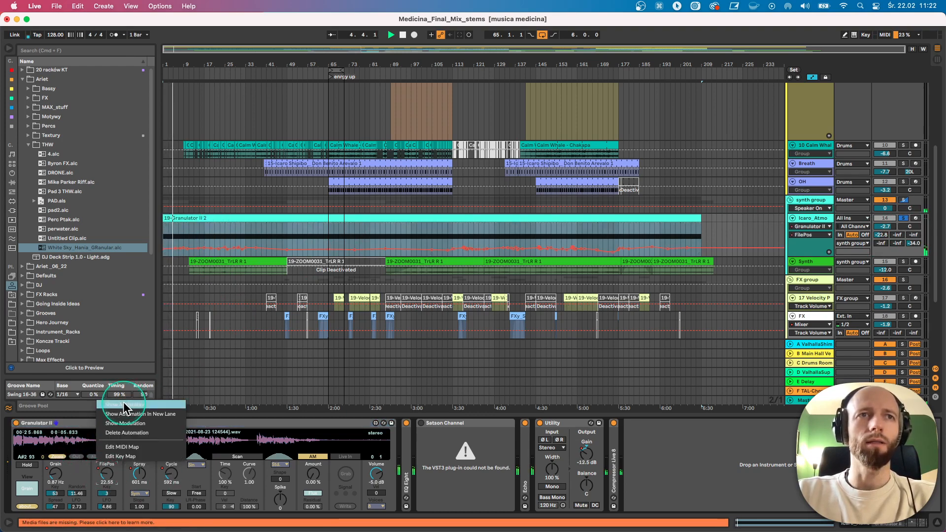
left_click(123, 404)
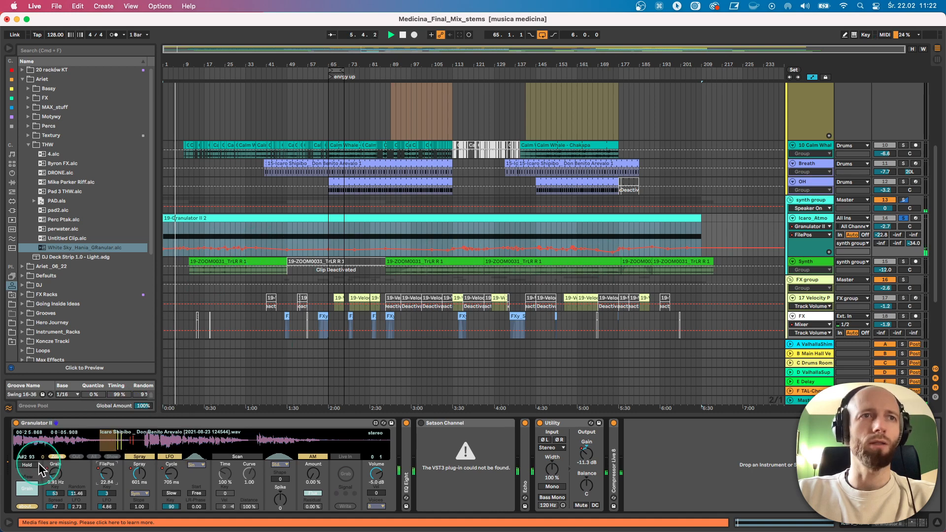
left_click(54, 473)
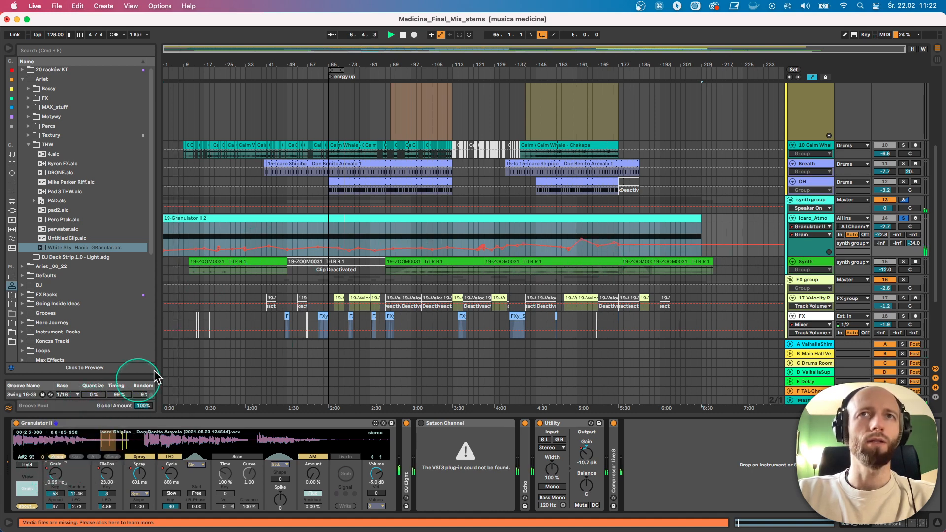
Audition the Granulator clip from bars 37, 25 and 51 while viewing Granulator II's FilePos, Spray and Cycle automation.
left_click(257, 233)
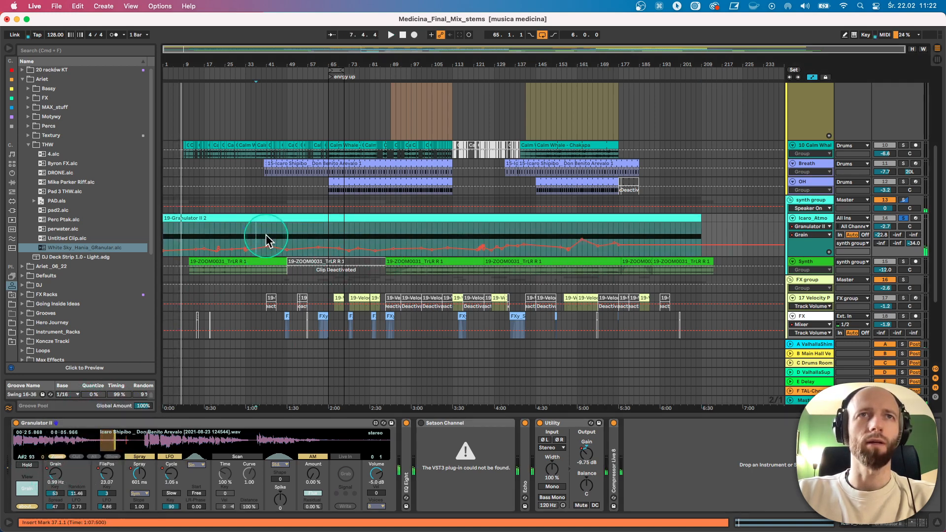
key("space")
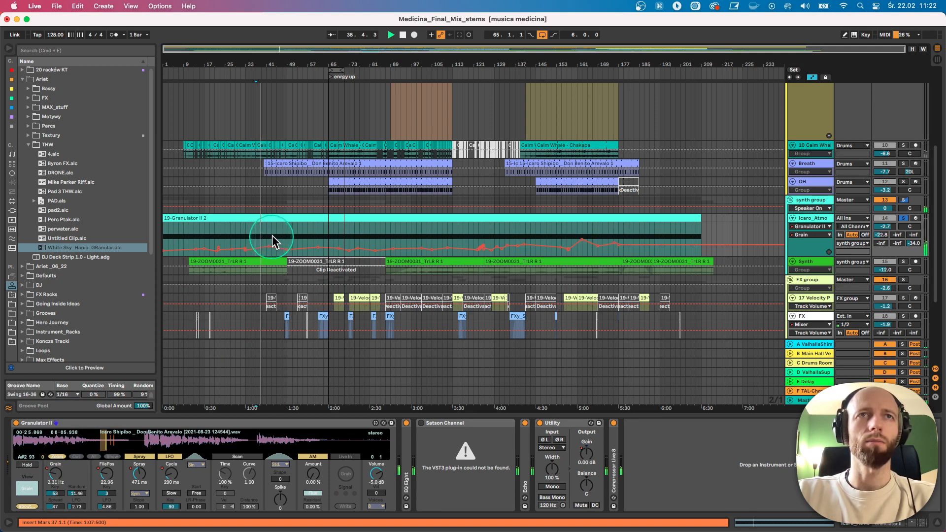
left_click(105, 477)
left_click(145, 477)
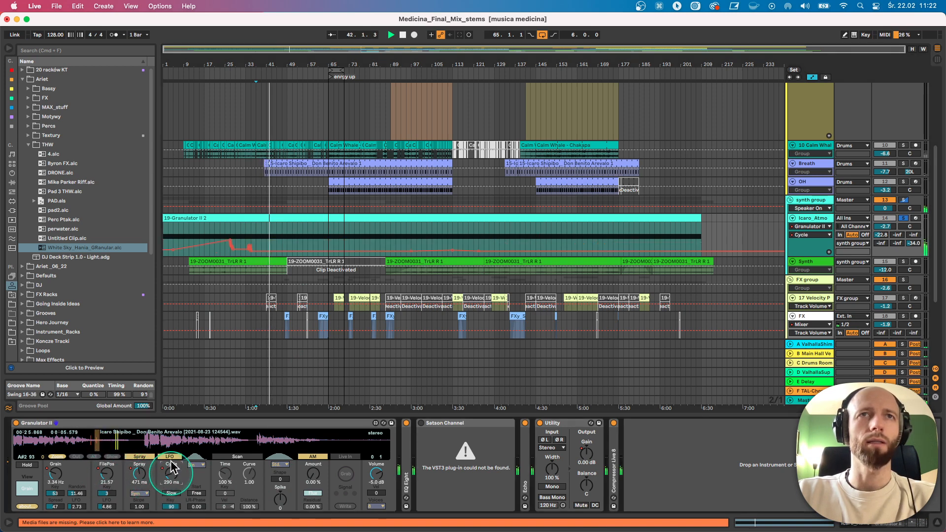
left_click(225, 231)
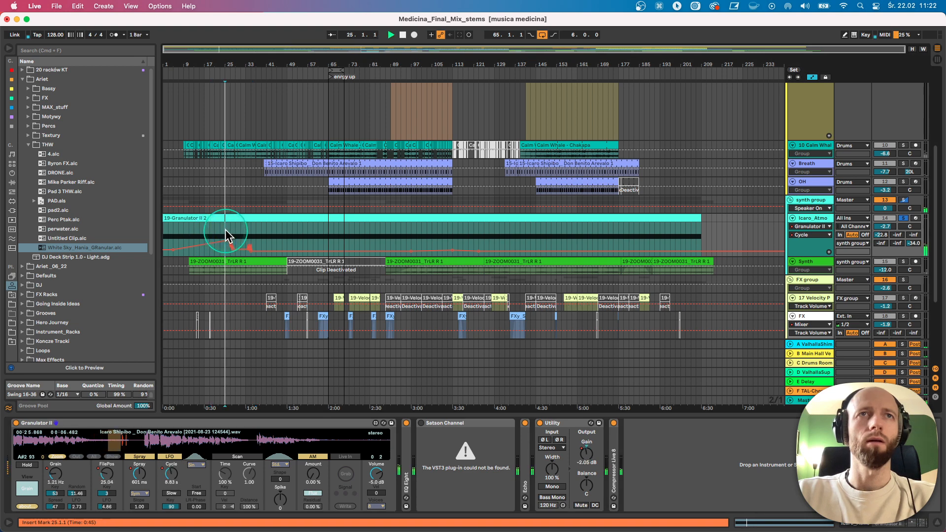
left_click(293, 238)
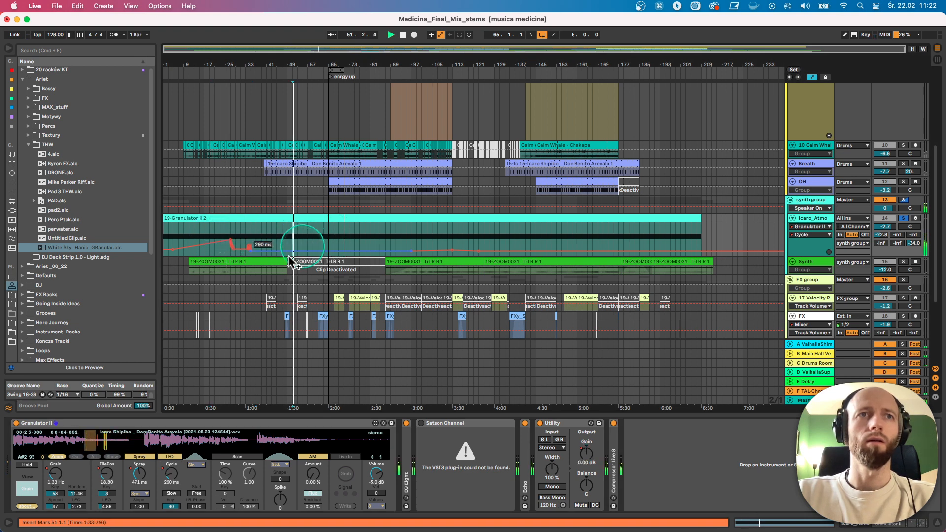
Audition the Granulator clip from bar 111 while viewing Granulator II's FilePos and Grain automation.
left_click(105, 475)
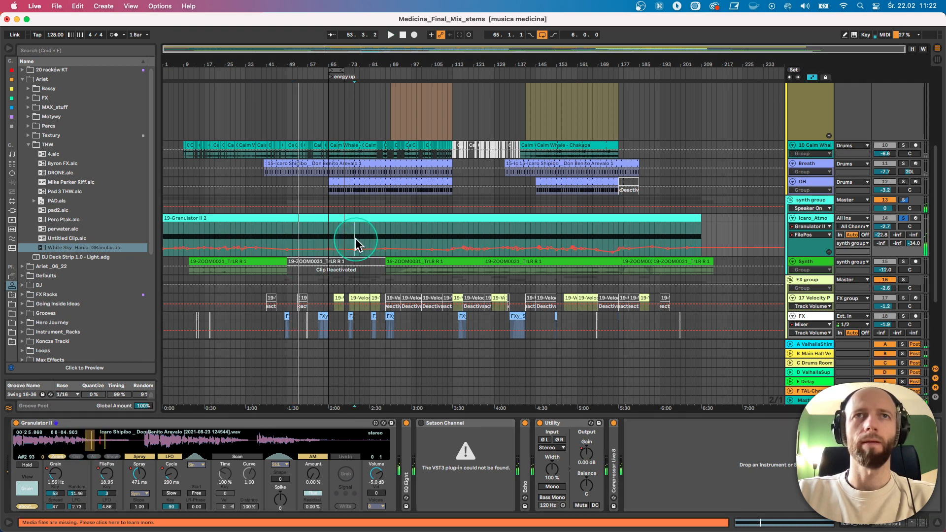
left_click(391, 237)
left_click(449, 232)
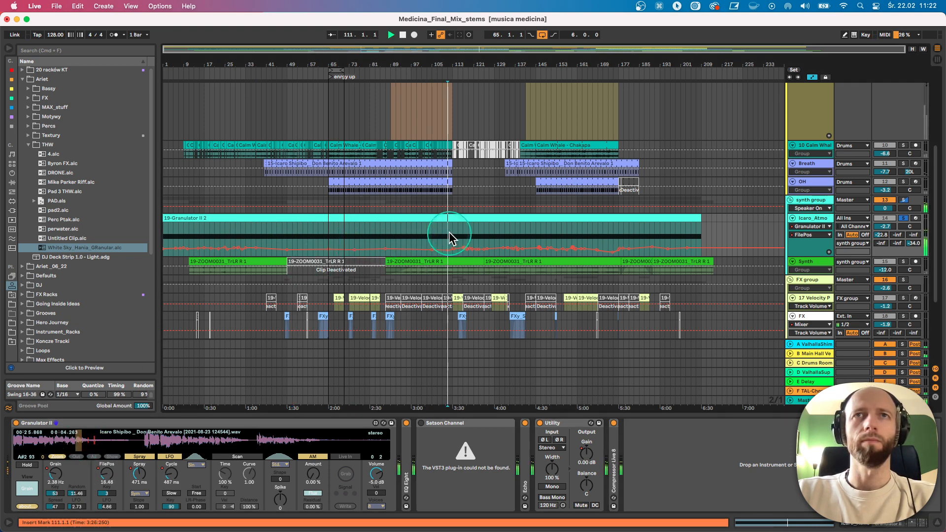
left_click(55, 474)
left_click(244, 420)
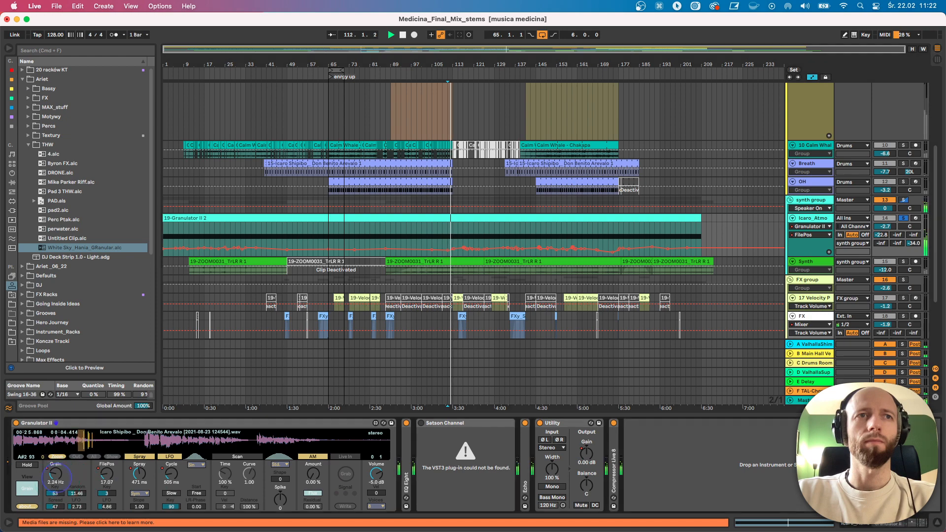
key("space")
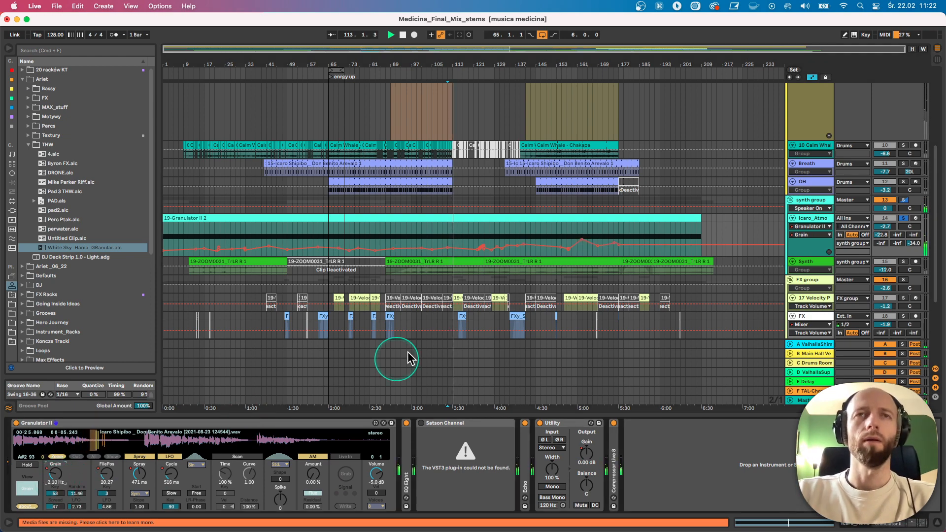
Solo the 20 Granulator track and audition its clip, built on the white-sky.mp3 sample, from bar 65.
scroll(371, 350, "down", 5)
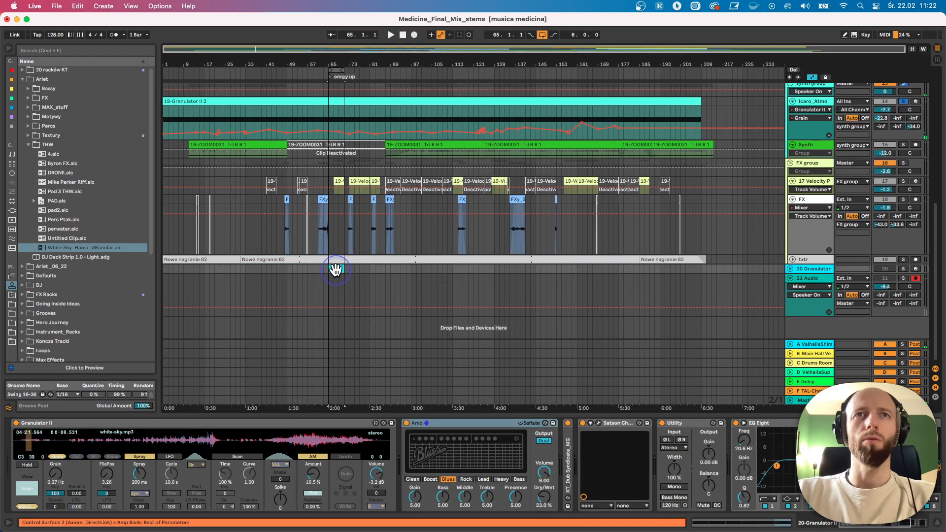
left_click(901, 270)
left_click(901, 270)
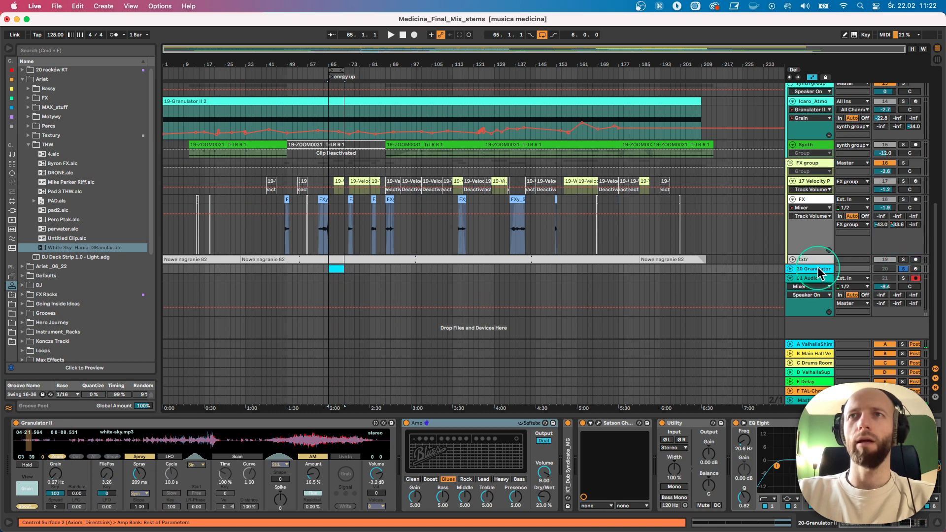
left_click(154, 472)
left_click(136, 437)
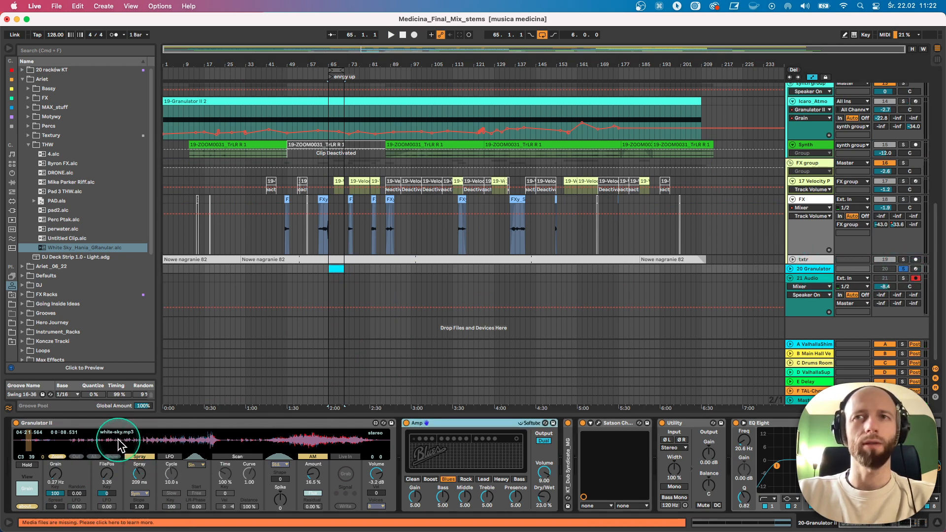
key("space")
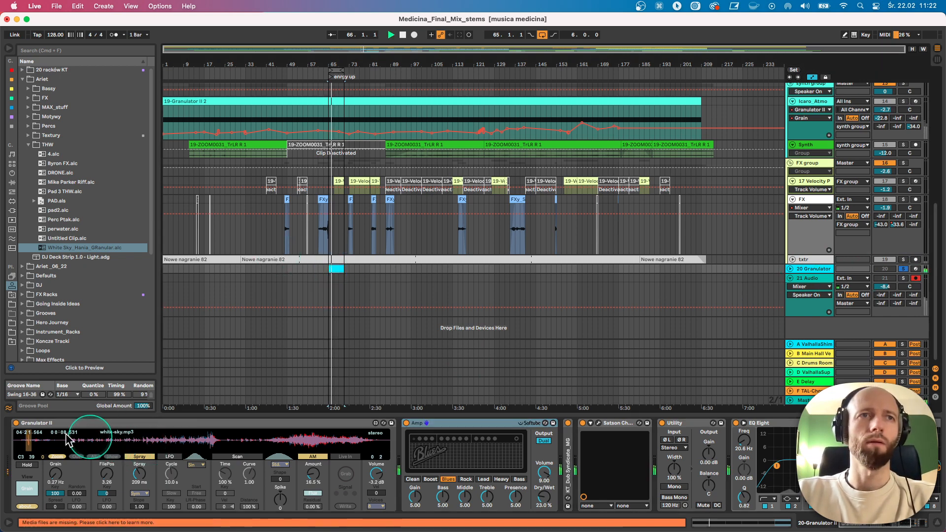
key("space")
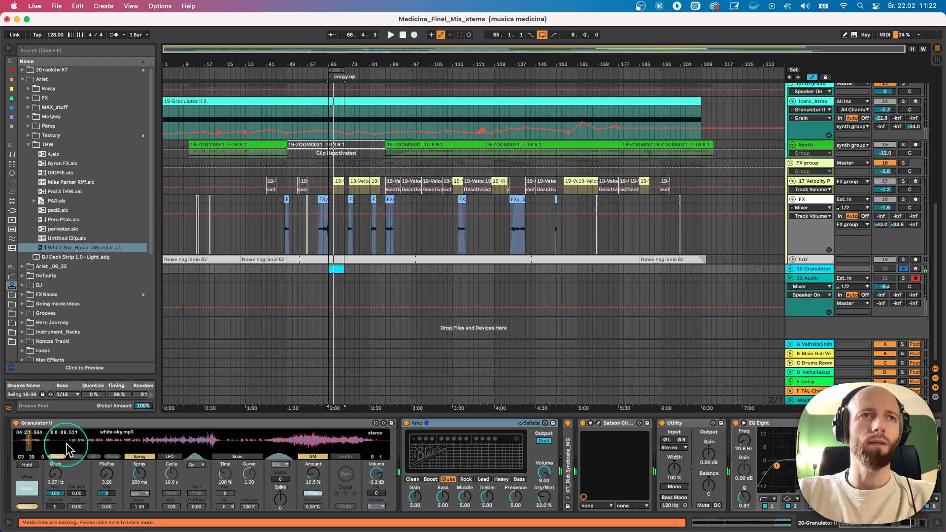
Delete the Granulator II device from the 20 Granulator track.
key("super+Tab")
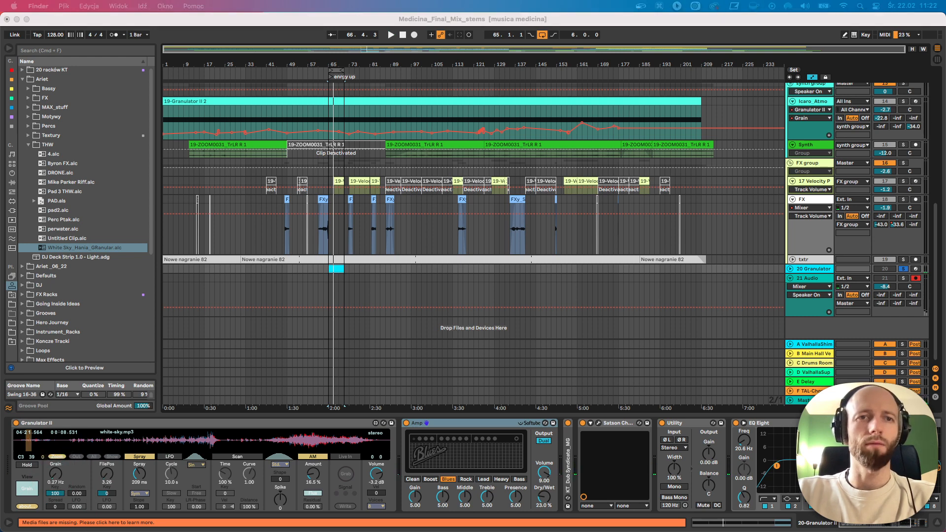
left_click(77, 426)
left_click(73, 423)
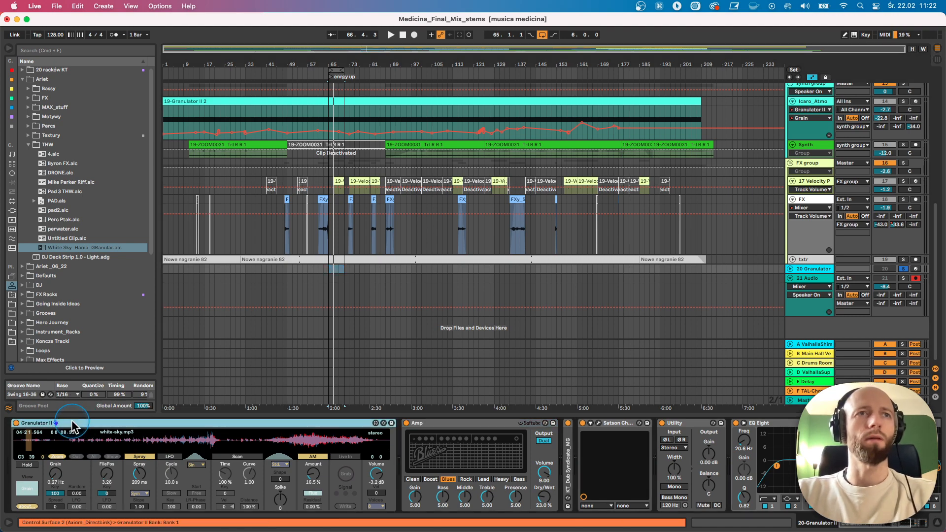
key("Delete")
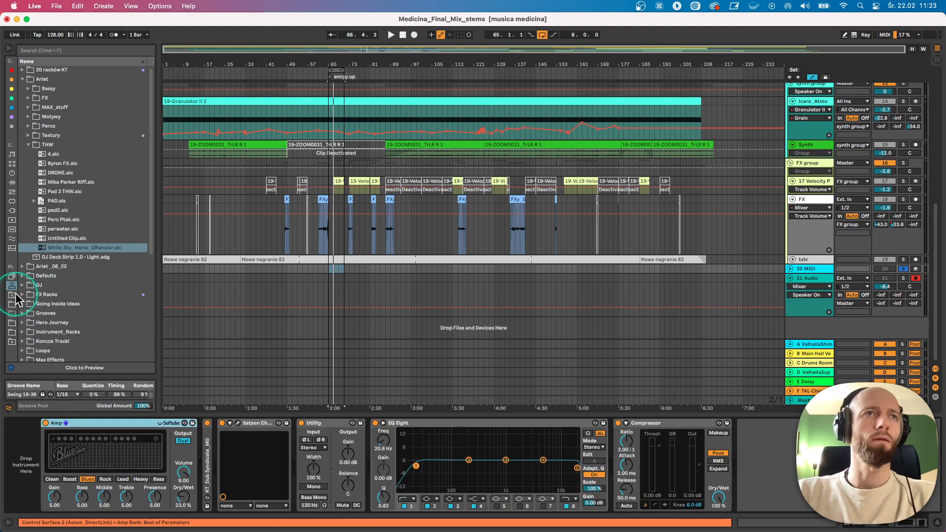
Add Granulator II from the M4L Granulator II pack to the 20 Granulator track and load the white-sky.mp3 sample into it.
left_click(12, 277)
left_click_drag(42, 156, 27, 451)
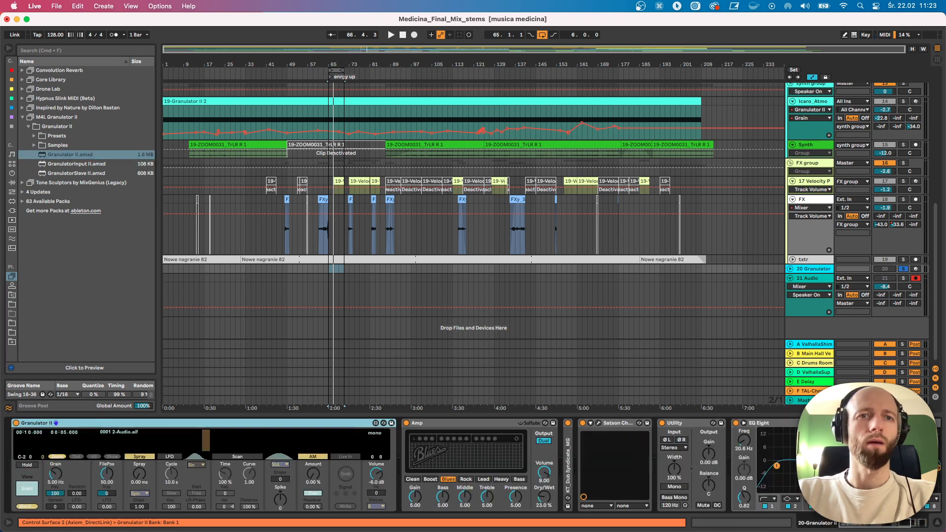
left_click_drag(189, 517, 147, 448)
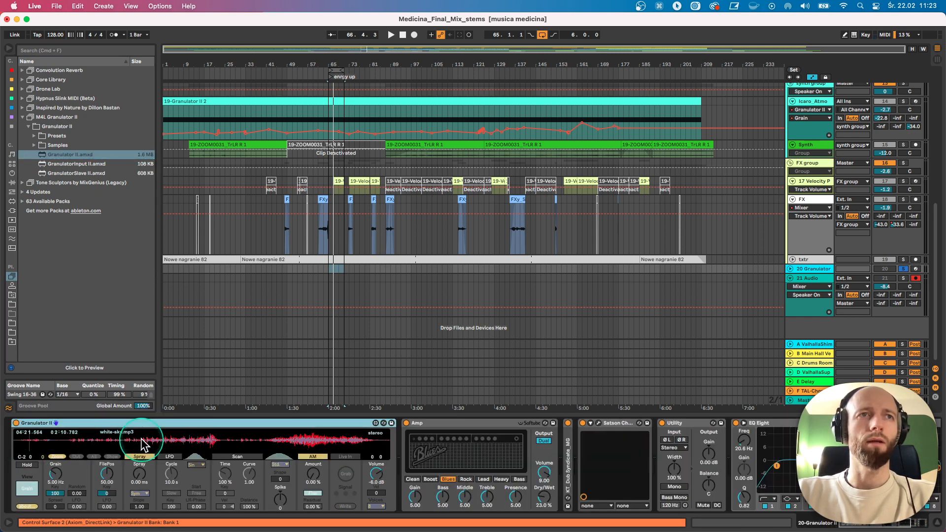
Create a six-bar MIDI clip at bar 65 on the 20 Granulator track and fill it with one sustained C3 note.
left_click(333, 271)
left_click_drag(330, 269, 350, 271)
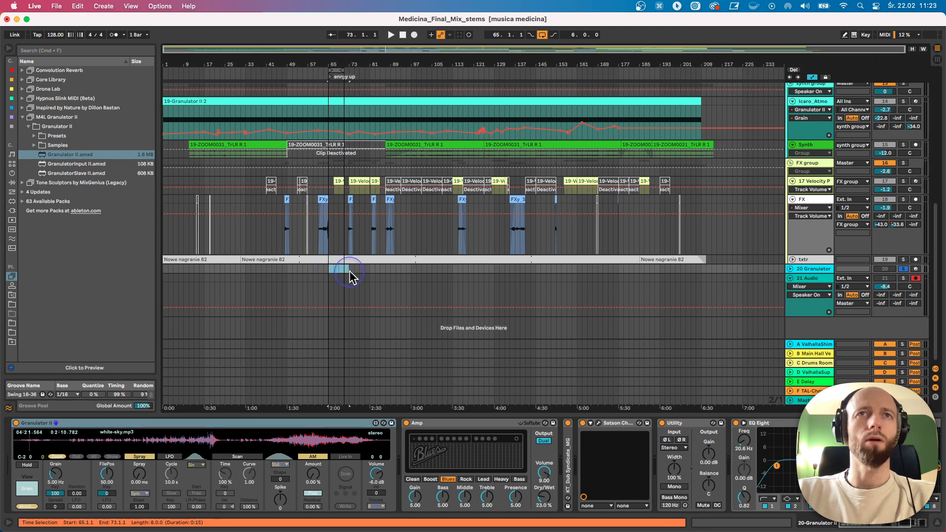
double_click(342, 270)
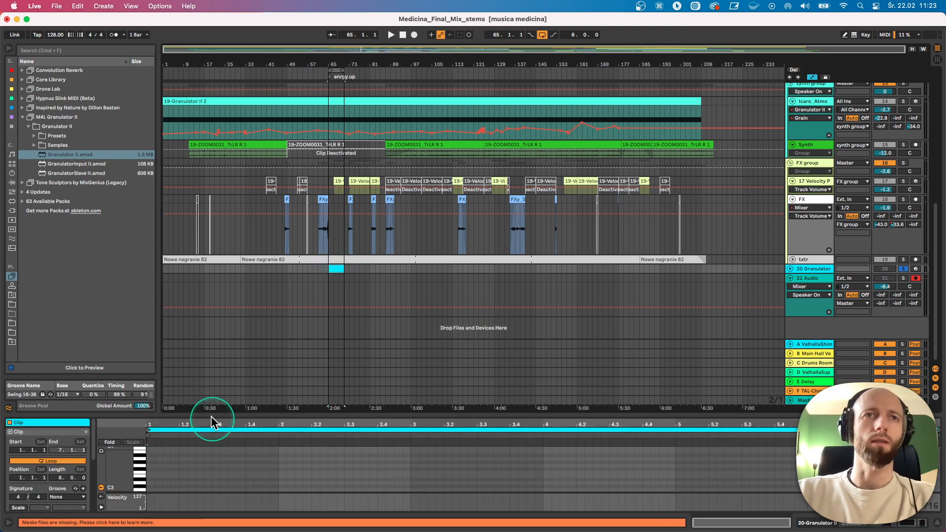
left_click_drag(211, 416, 221, 283)
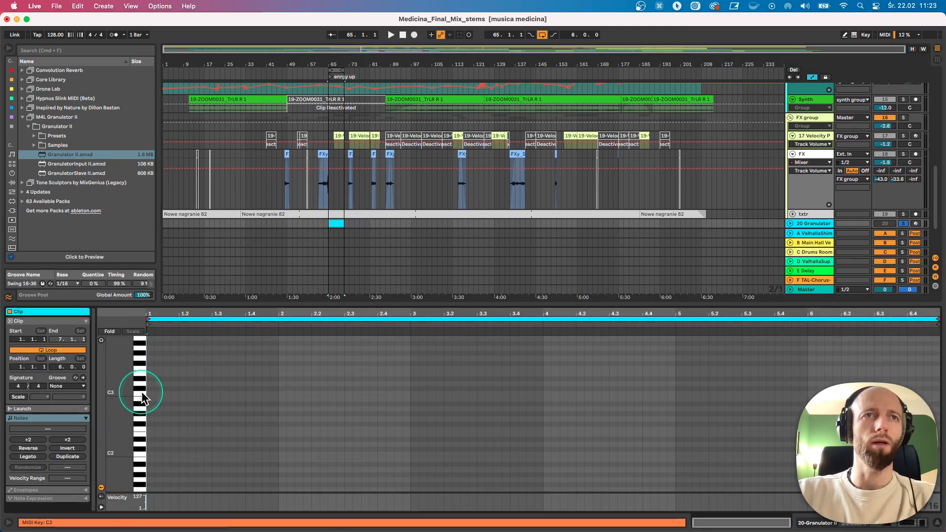
left_click(148, 394)
double_click(148, 395)
left_click_drag(154, 394, 909, 367)
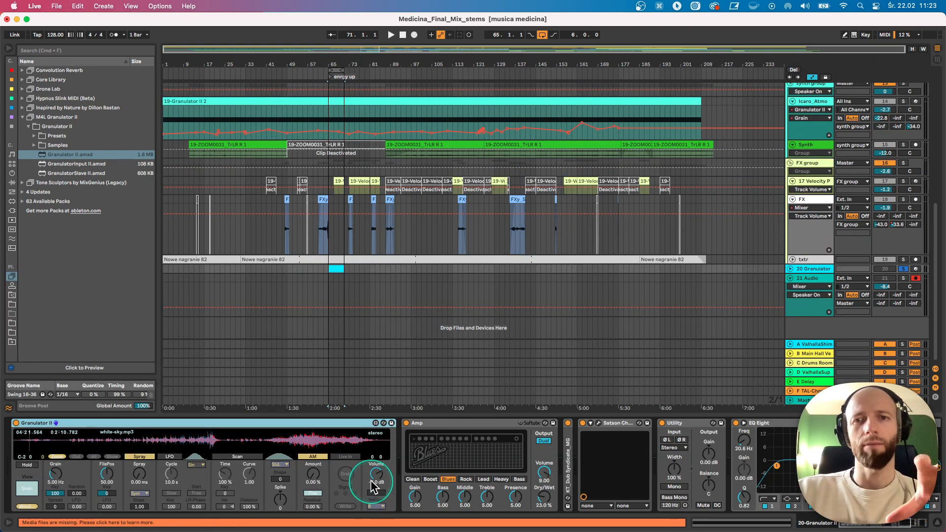
Audition the new clip, unfold the KT_Dub Syndicate_MG echo and lower its Dry/Wet amount.
key("space")
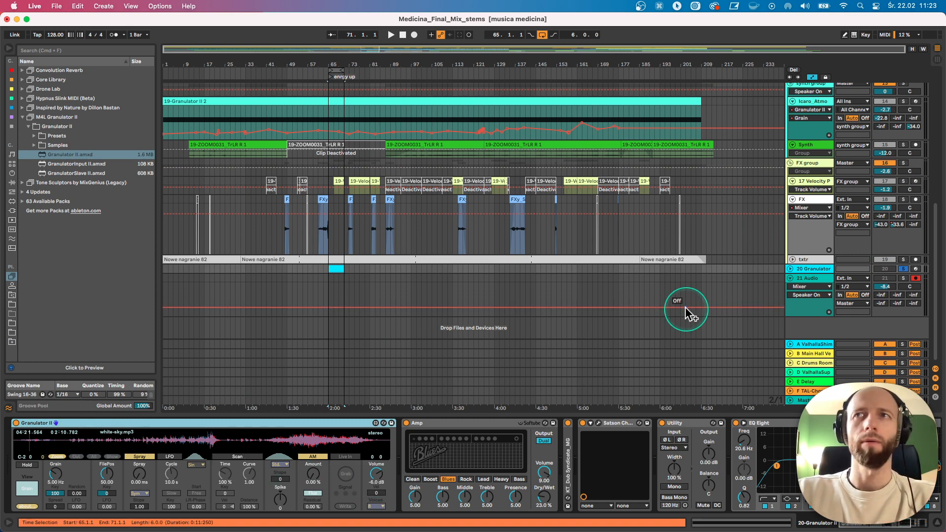
key("space")
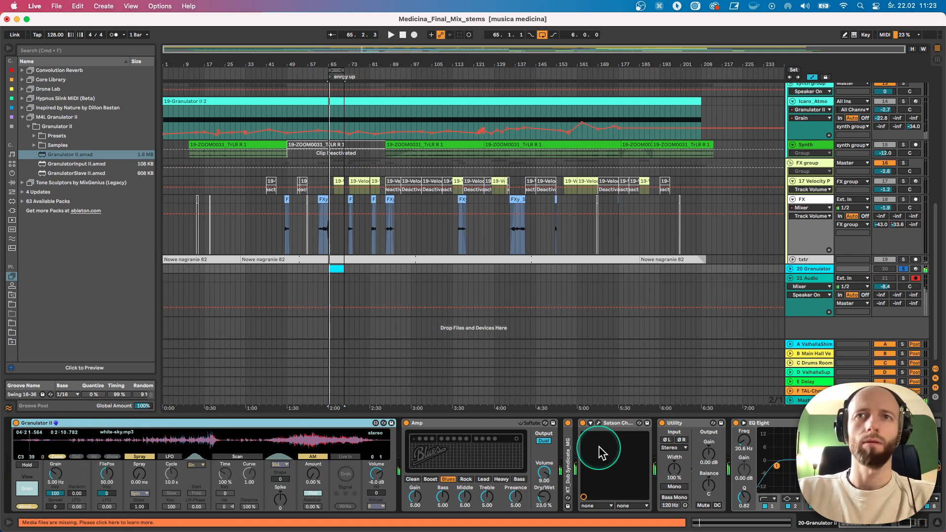
left_click(569, 473)
double_click(570, 473)
left_click_drag(799, 498, 800, 519)
Play the clip and set Granulator II's Grain to 2.47 Hz and FilePos to 16.93.
key("space")
key("space")
mouse_move(50, 474)
left_mouse_down()
mouse_move(107, 478)
mouse_move(108, 503)
mouse_move(115, 495)
mouse_move(58, 476)
left_mouse_up()
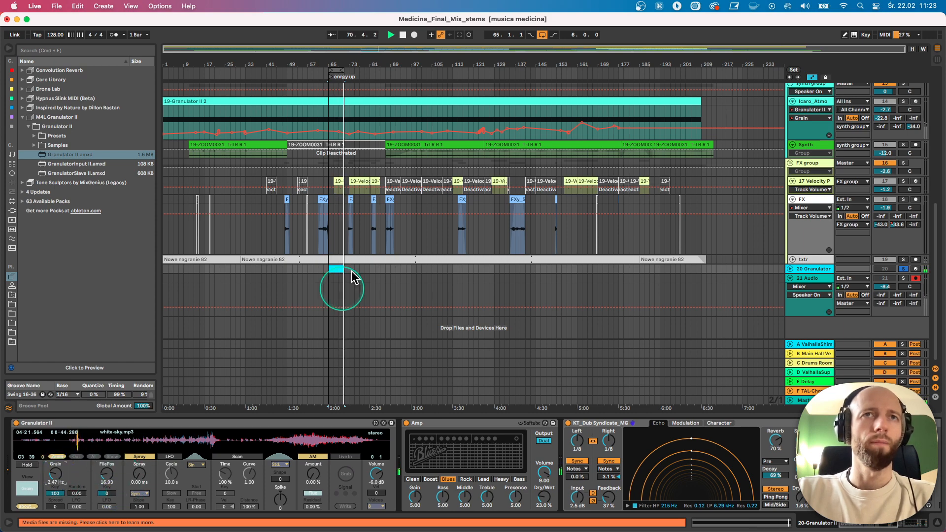
Try the clip's sustained note an octave lower at C2, and transpose it back up to C3.
left_click(333, 270)
double_click(332, 270)
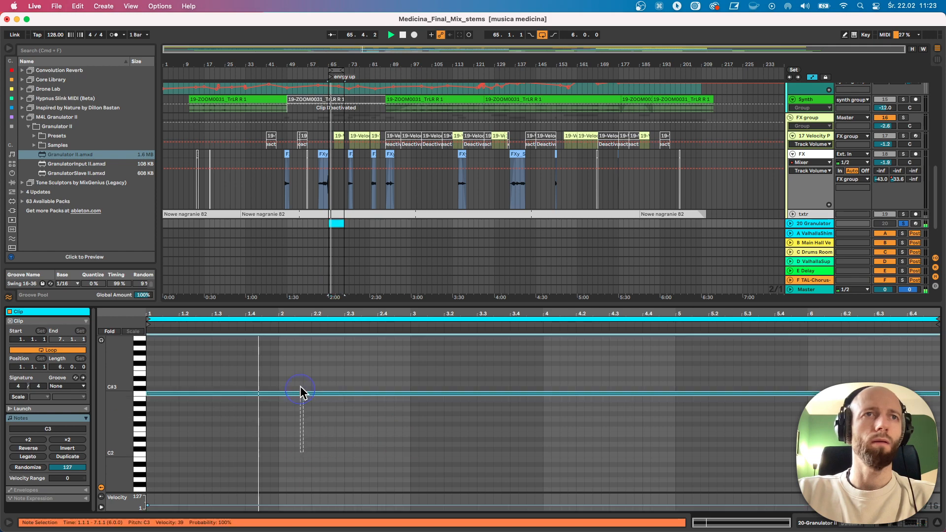
key("space")
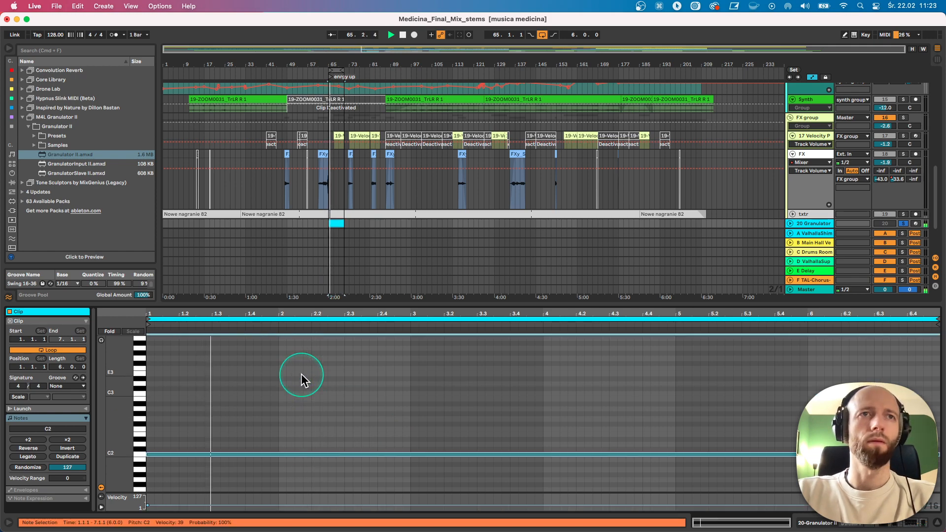
key("shift+Up")
double_click(815, 224)
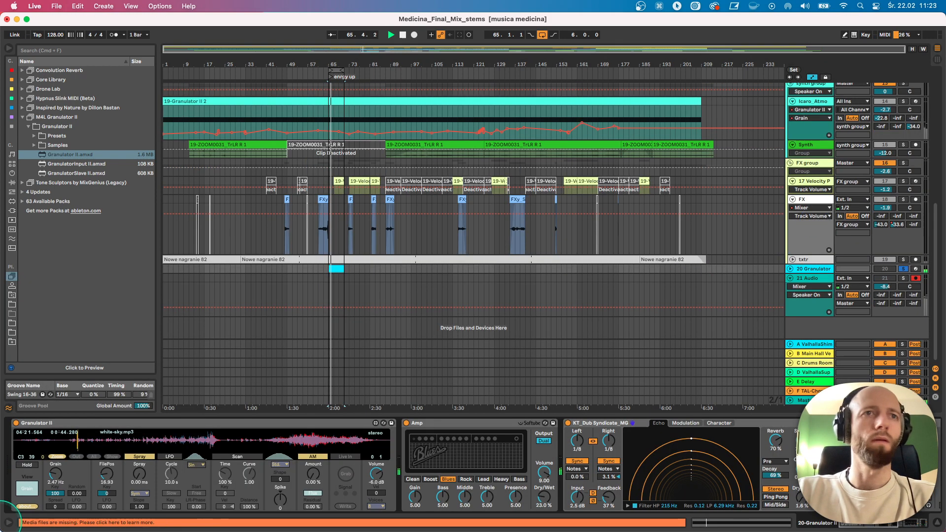
Set Granulator II's Grain to 0.31 Hz, Spray to 42.0 ms and FilePos to 4.77.
mouse_move(106, 475)
left_mouse_down()
mouse_move(105, 483)
mouse_move(55, 465)
left_mouse_up()
left_click(55, 474)
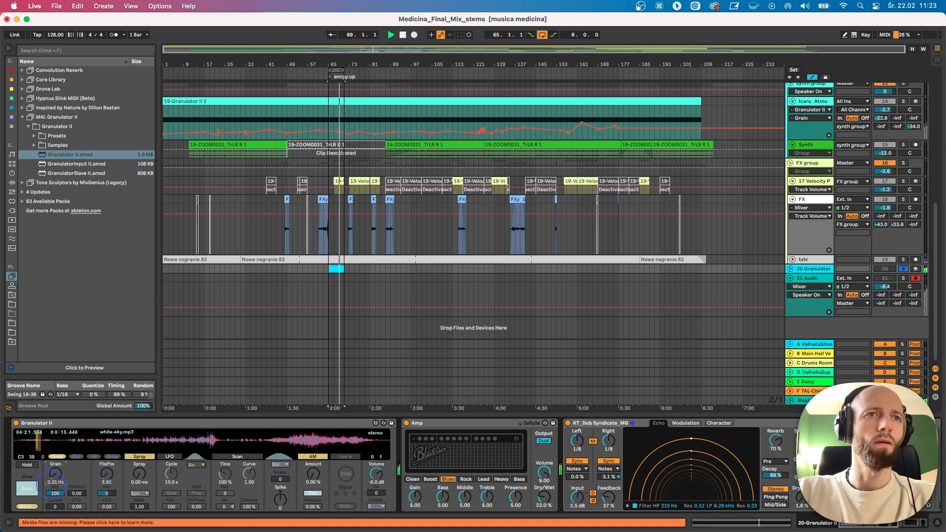
left_click_drag(139, 473, 140, 464)
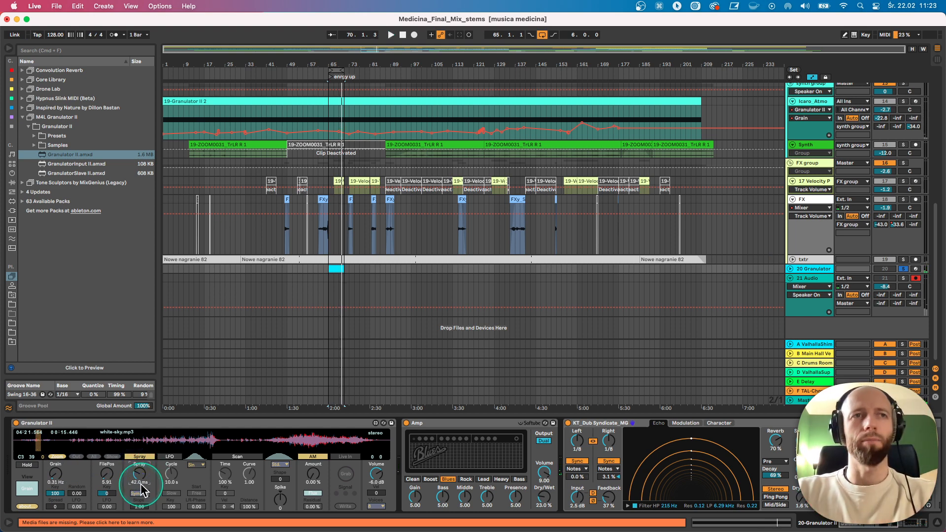
left_click_drag(37, 441, 26, 442)
key("space")
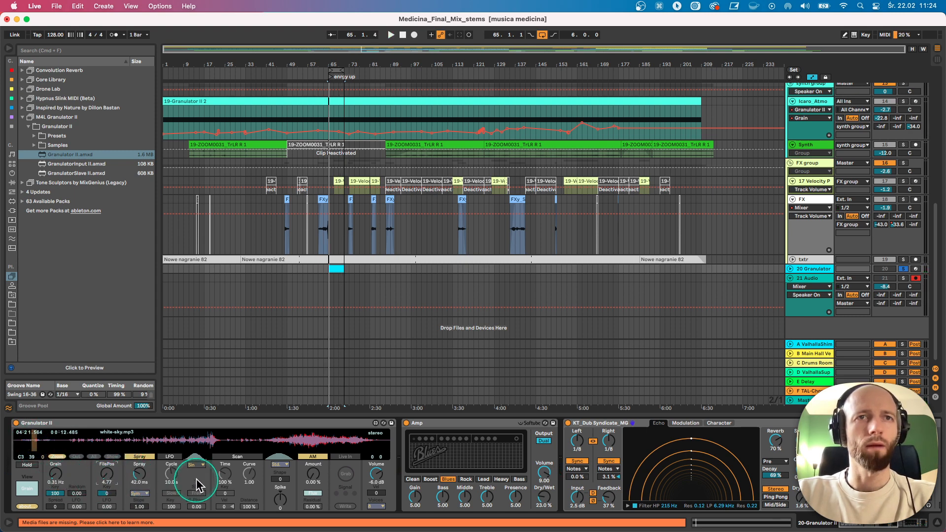
Lower Granulator II's Grain to 0.25 Hz and raise Spray to 3.99 s while playing the clip.
left_click_drag(58, 475, 59, 472)
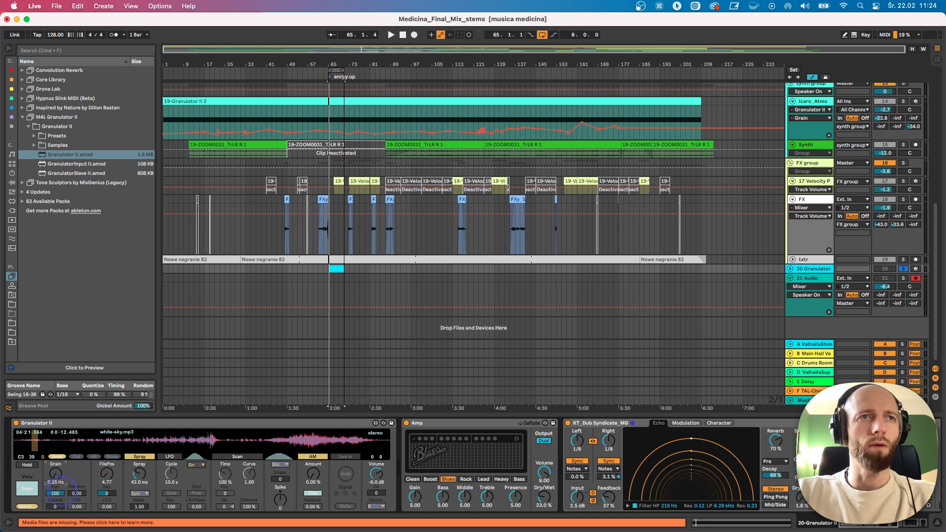
left_click(58, 477)
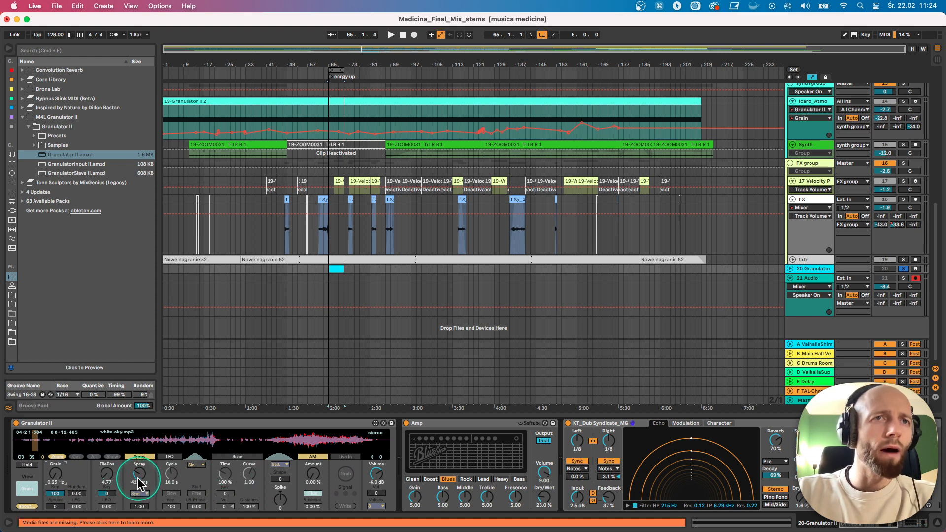
key("space")
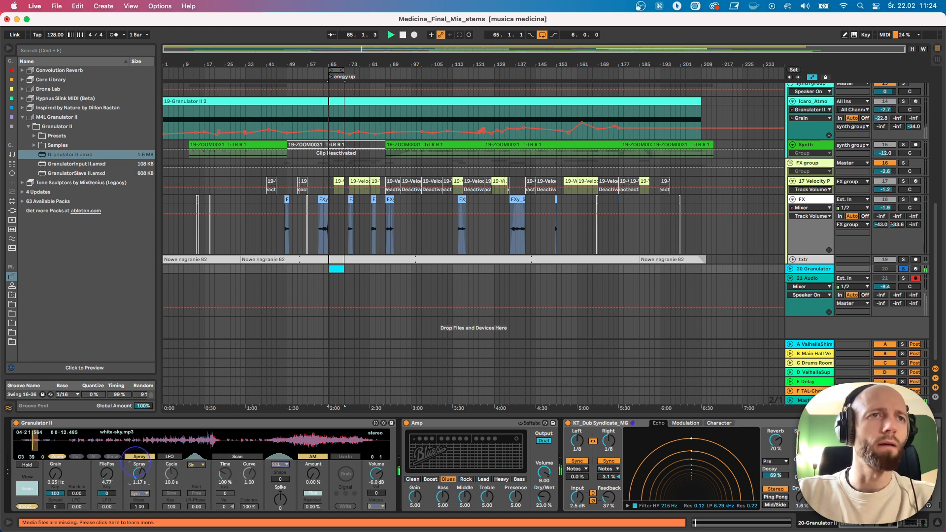
left_click_drag(136, 463, 136, 448)
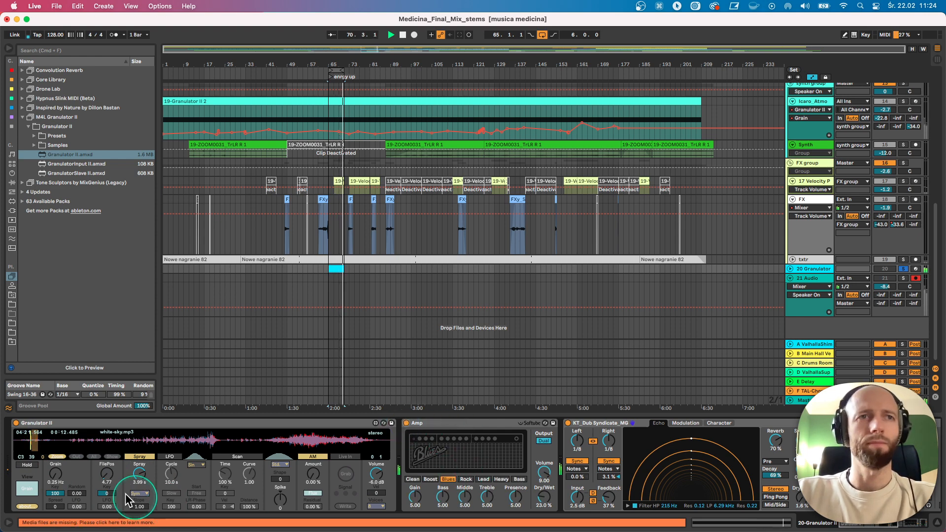
Adjust the amp envelope in Granulator II's Filter view and set FilePos to 15.80 in the Grain view.
left_click(31, 490)
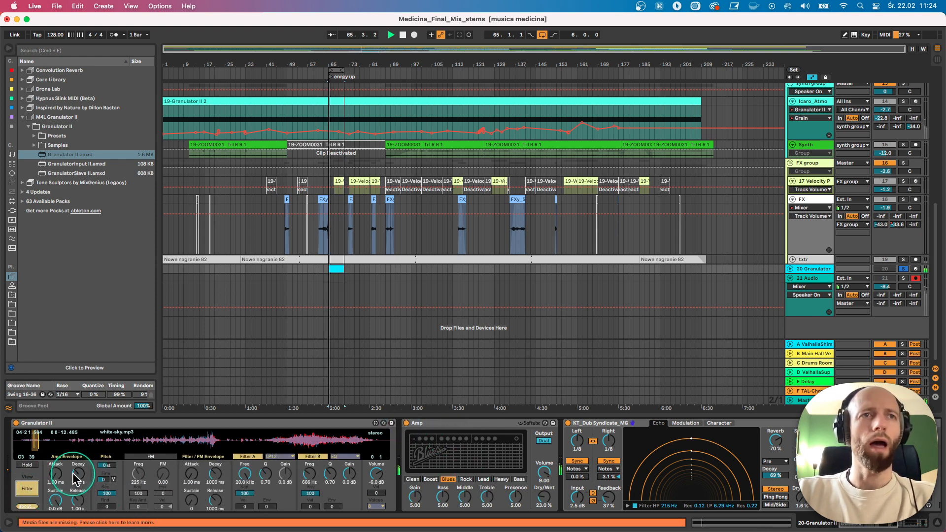
left_click_drag(78, 474, 75, 497)
left_click(27, 489)
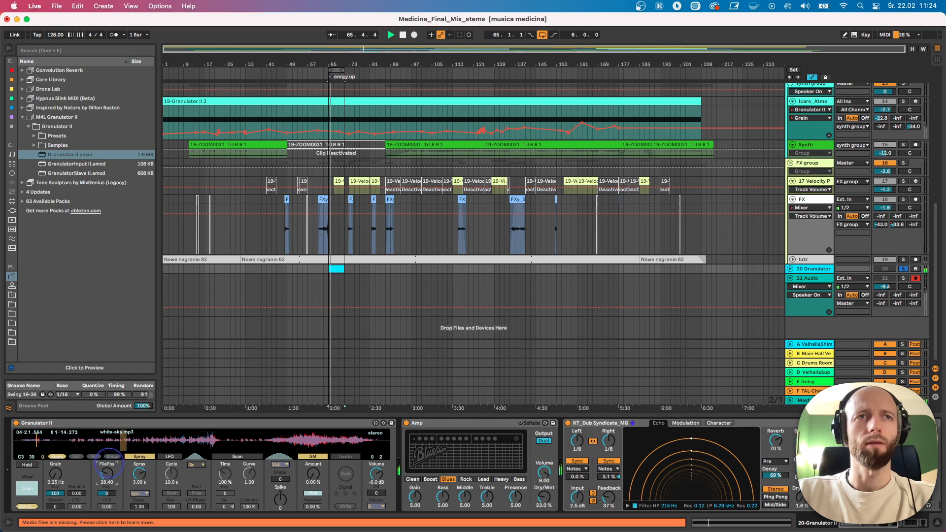
left_click_drag(107, 460, 106, 469)
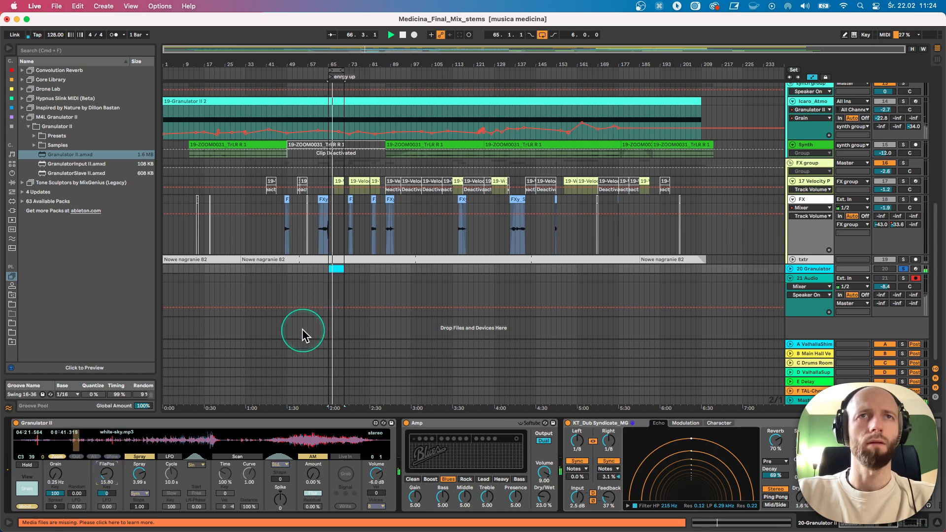
Shorten the clip's C3 note to three beats, duplicate it into four consecutive notes and loop those three bars.
double_click(336, 269)
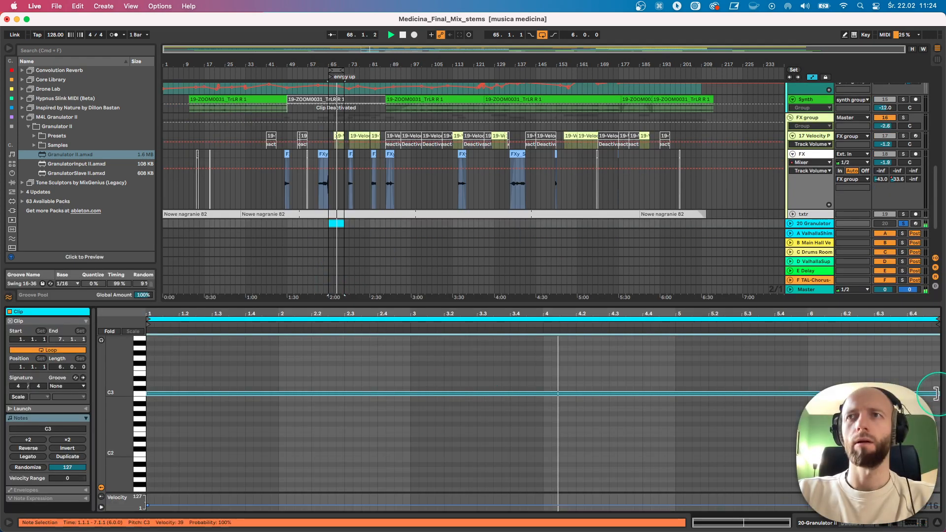
left_click_drag(939, 393, 248, 395)
key("super+d")
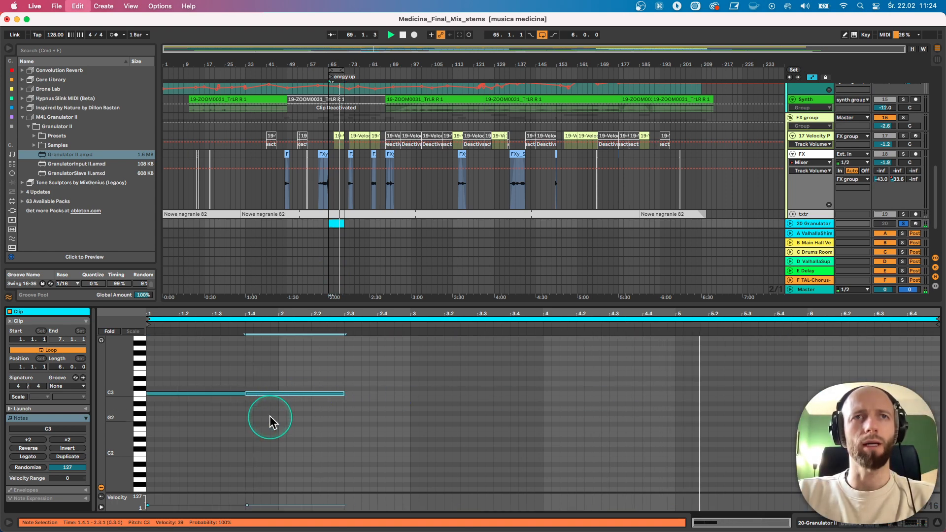
key("super+d")
key("super+d")
left_click_drag(532, 439, 106, 352)
key("super+l")
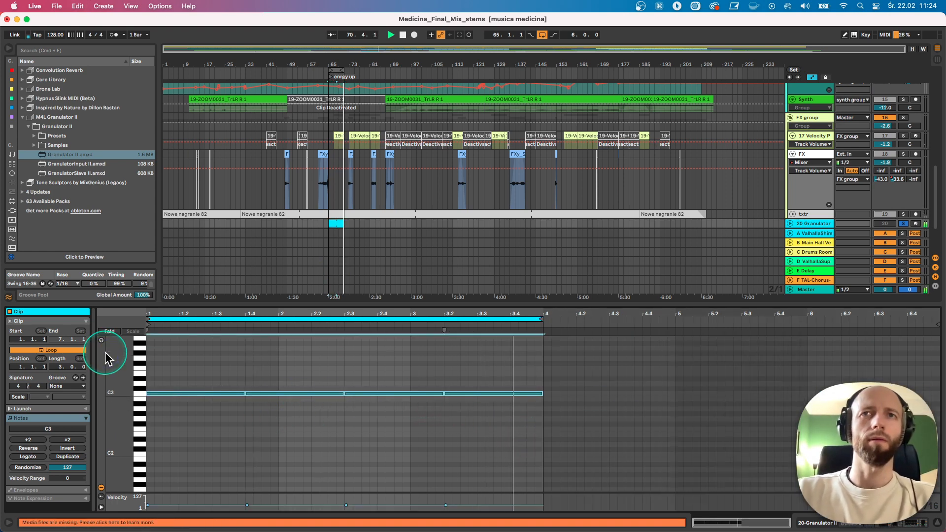
Sweep Granulator II's FilePos through the sample during playback, ending at 3.20, and reduce Spray to 54.6 ms.
left_click(809, 224)
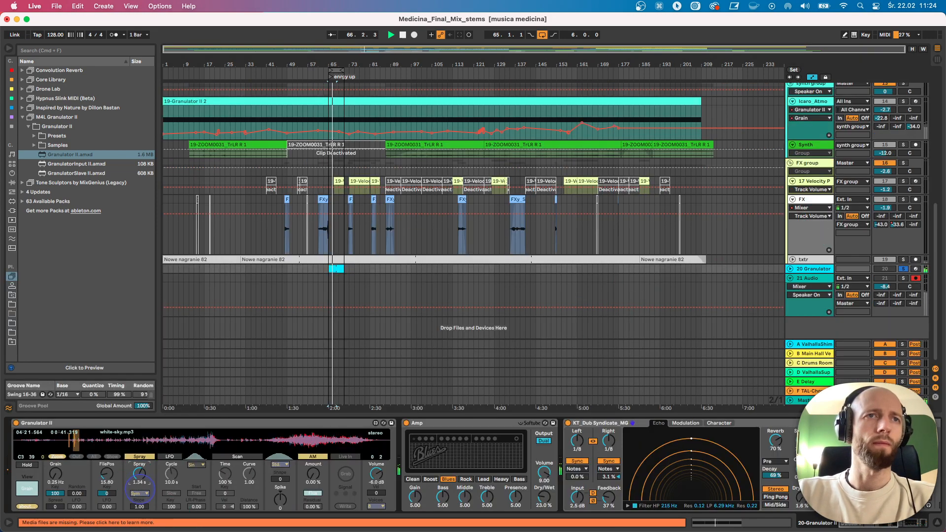
mouse_move(140, 490)
left_mouse_down()
mouse_move(107, 485)
mouse_move(113, 448)
left_mouse_up()
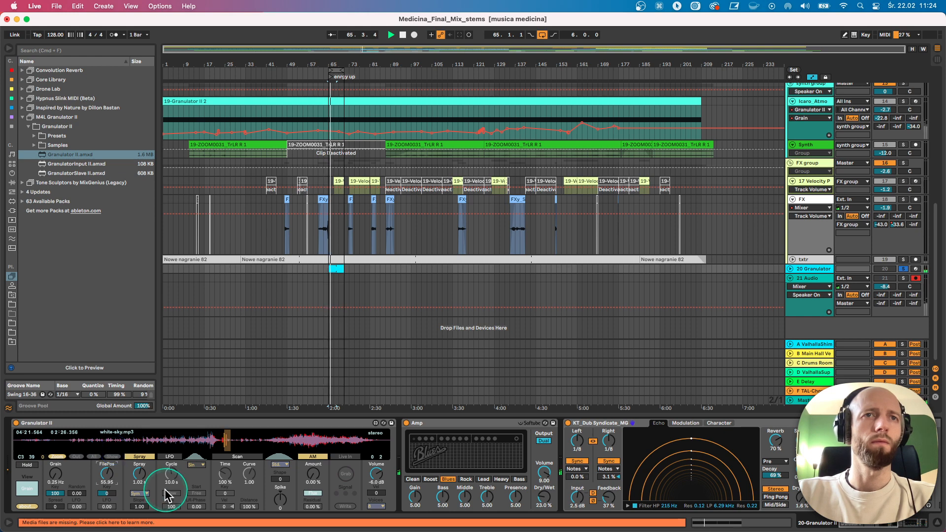
mouse_move(139, 477)
left_mouse_down()
mouse_move(140, 466)
mouse_move(132, 477)
mouse_move(107, 472)
left_mouse_up()
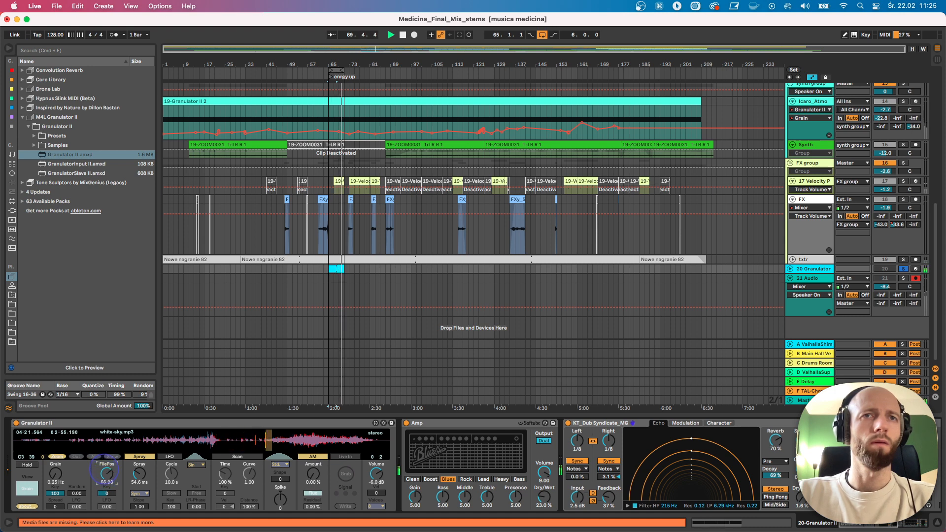
left_click_drag(104, 470, 112, 506)
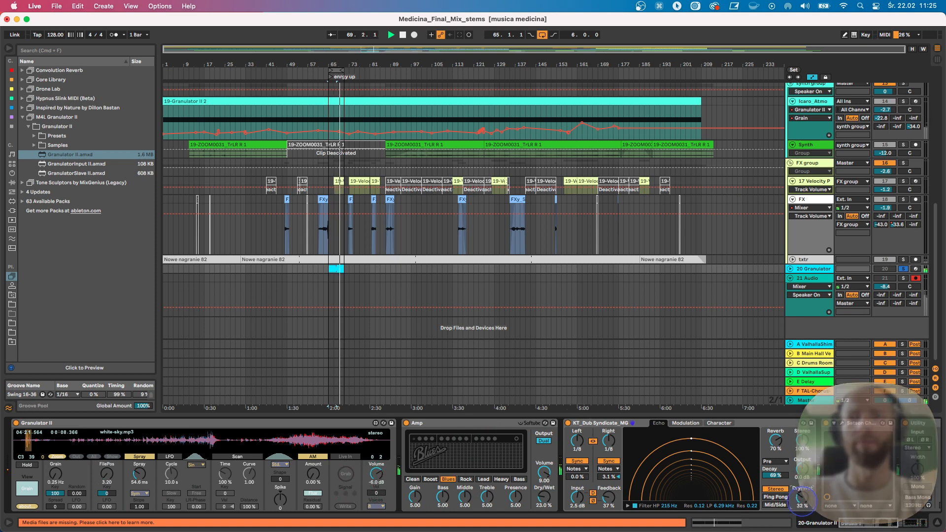
Set the KT_Dub Syndicate_MG echo's Dry/Wet to 39% and collapse the Amp and KT_Dub Syndicate_MG devices.
left_click_drag(802, 498, 802, 496)
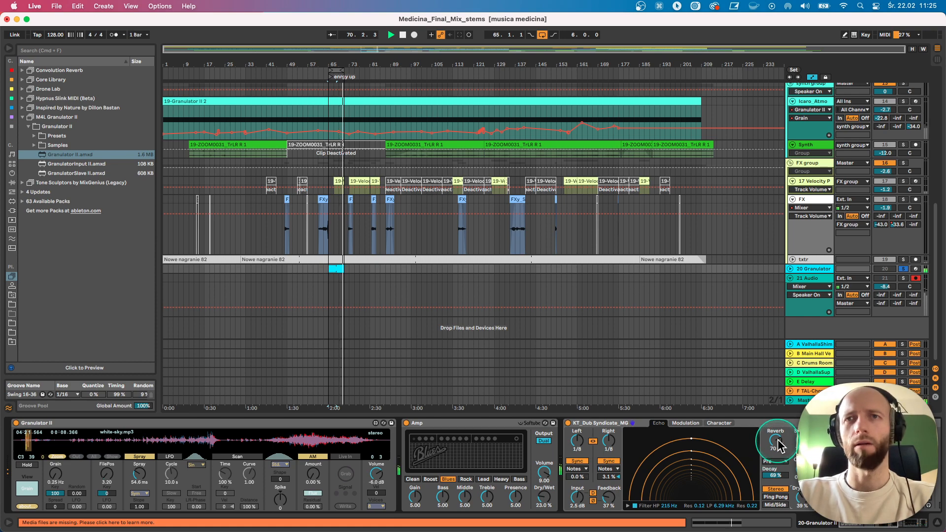
double_click(451, 423)
double_click(453, 424)
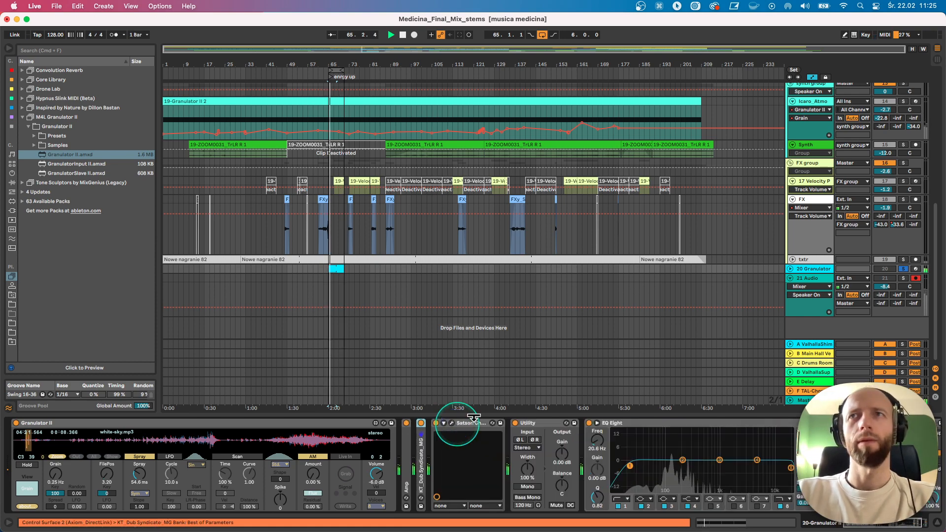
Solo the Low end track together with the 20 Granulator track.
scroll(909, 180, "up", 10)
left_click(903, 87)
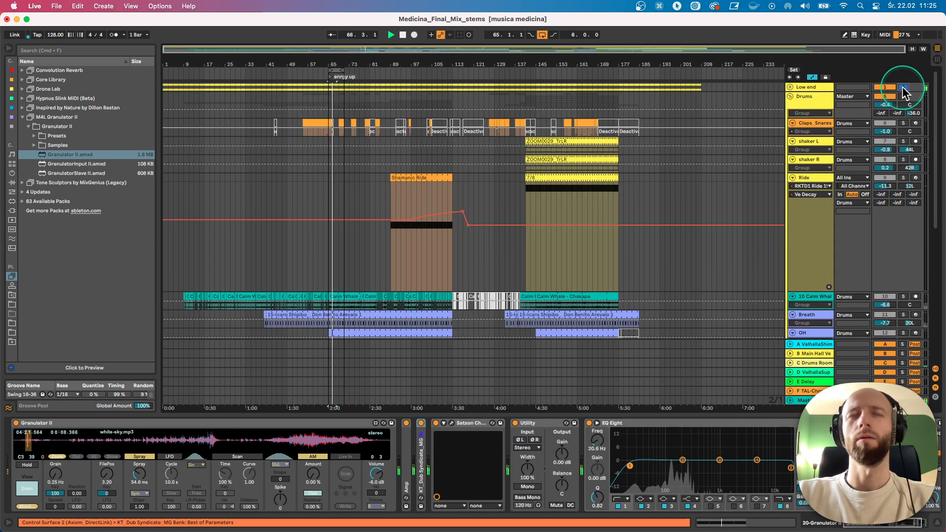
scroll(785, 327, "down", 5)
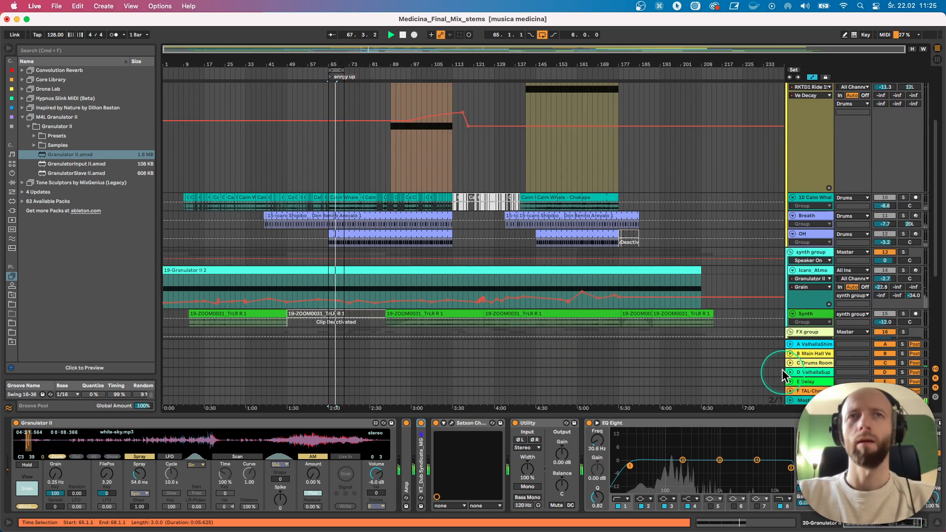
Add an Auto Filter to the end of the 20 Granulator track's device chain, after the Compressor.
scroll(820, 293, "down", 6)
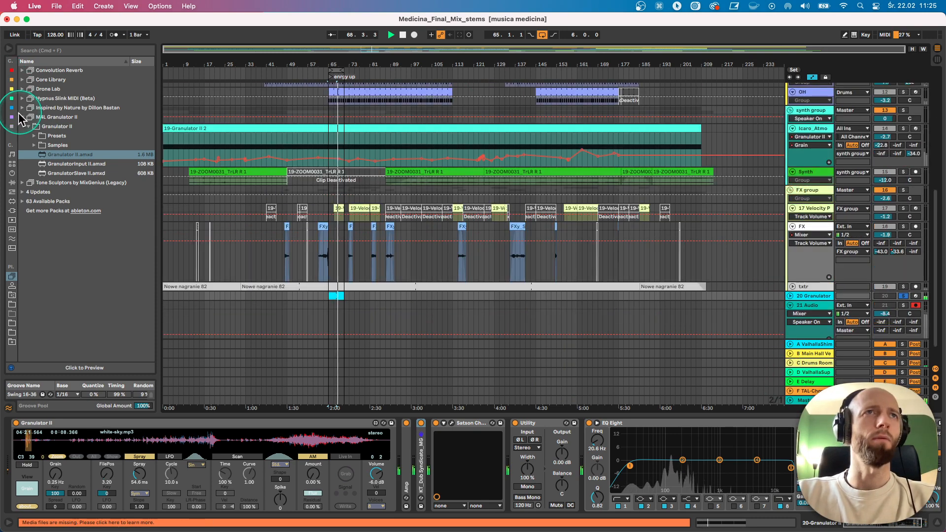
left_click(12, 117)
left_click_drag(50, 80, 382, 294)
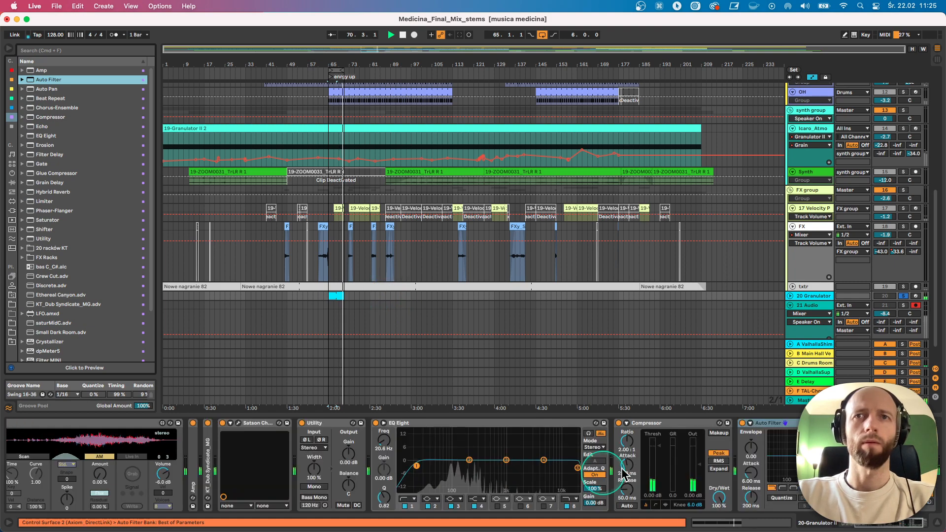
Collapse EQ Eight and set the Auto Filter to band-pass at 301 Hz with 29% resonance and an LFO amount of 12.9.
double_click(540, 425)
left_click_drag(652, 448, 652, 477)
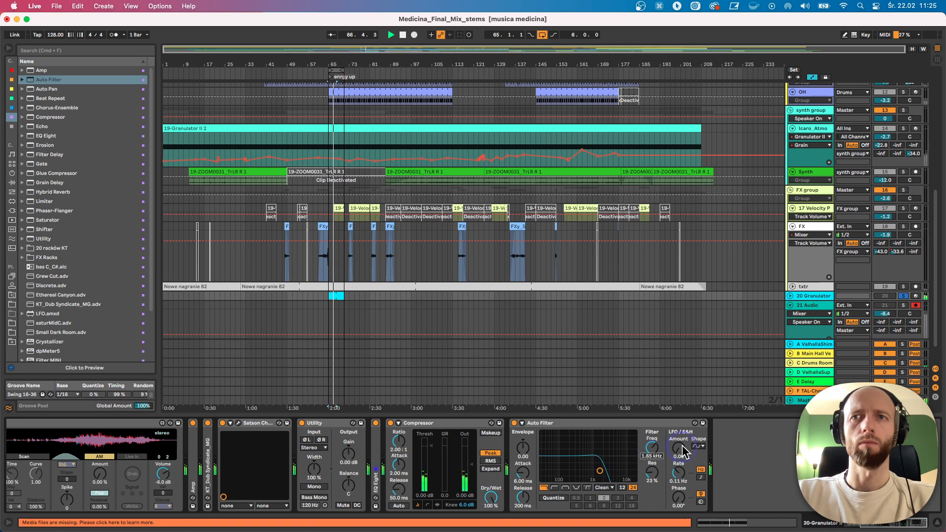
left_click_drag(678, 448, 678, 441)
left_click(655, 456)
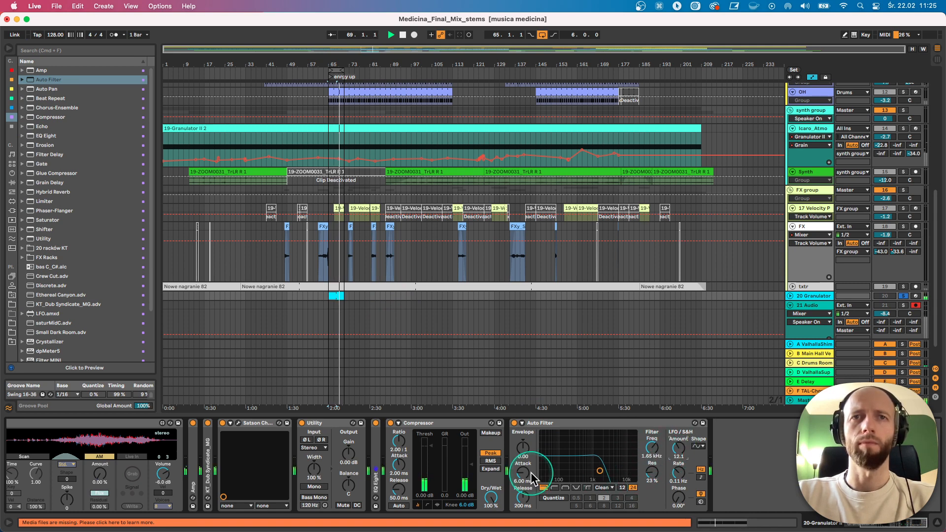
left_click(565, 488)
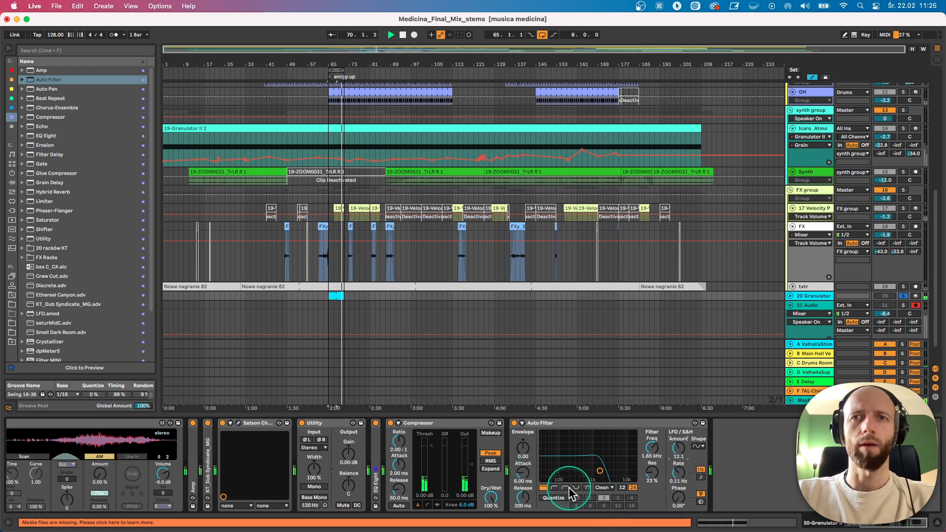
left_click_drag(593, 484, 579, 467)
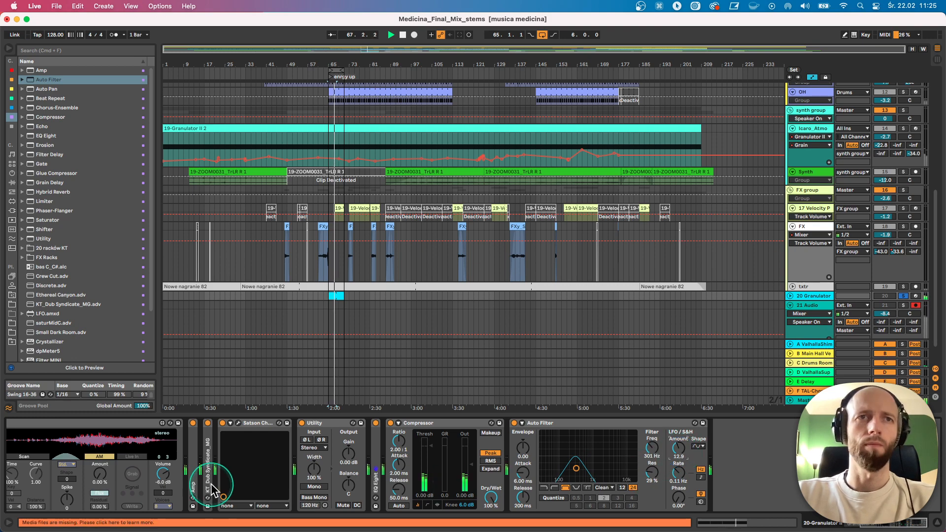
In the 20 Granulator clip, transpose the C3 note starting at 2.3.1 through higher and lower pitches, ending at B2.
double_click(338, 294)
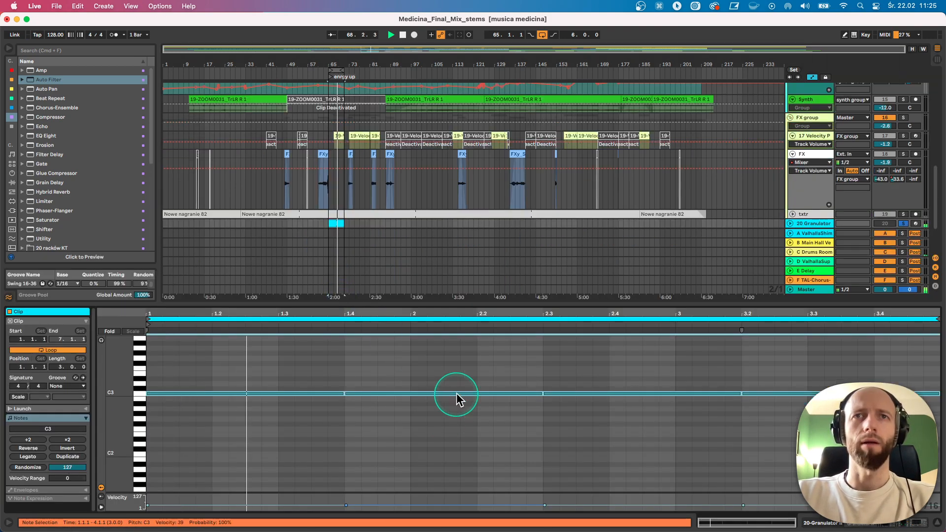
left_click(567, 394)
key("shift+Up")
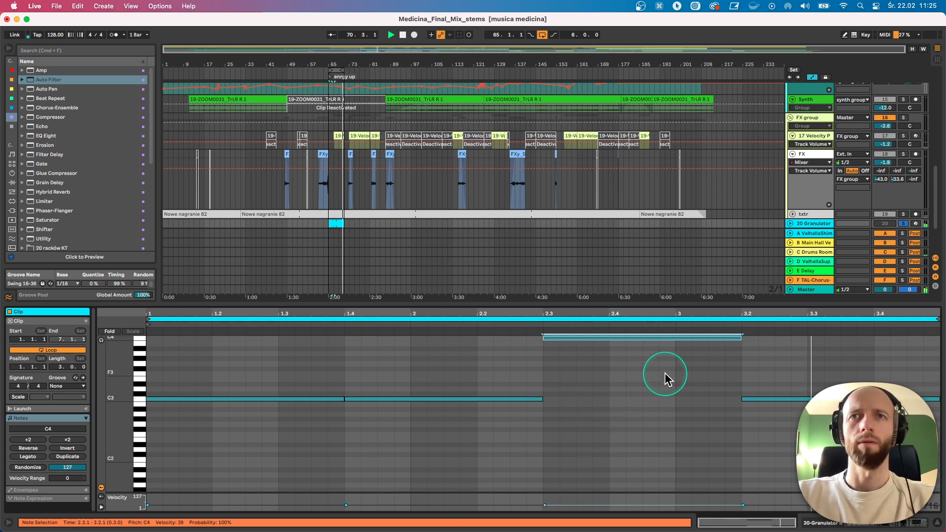
key("shift+Down")
key("Up")
key("Up")
key("Up")
key("Up")
key("Up")
key("Up")
key("Up")
key("Up")
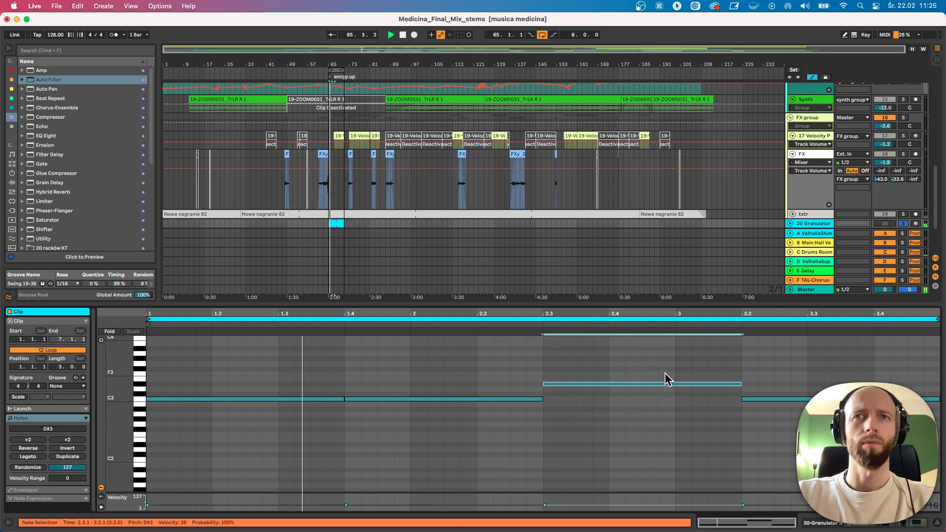
key("Up")
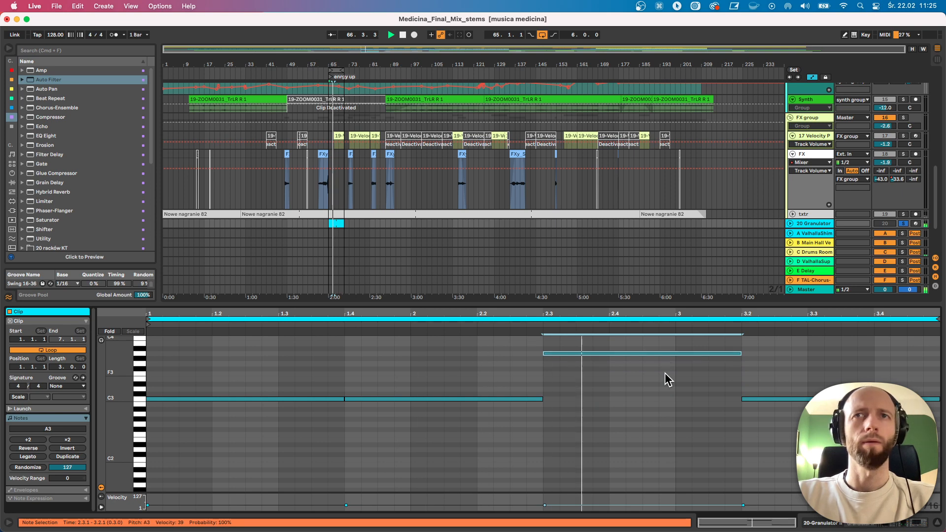
key("shift+Down")
key("shift+Down")
key("Up")
key("Up")
key("Up")
key("Up")
key("Up")
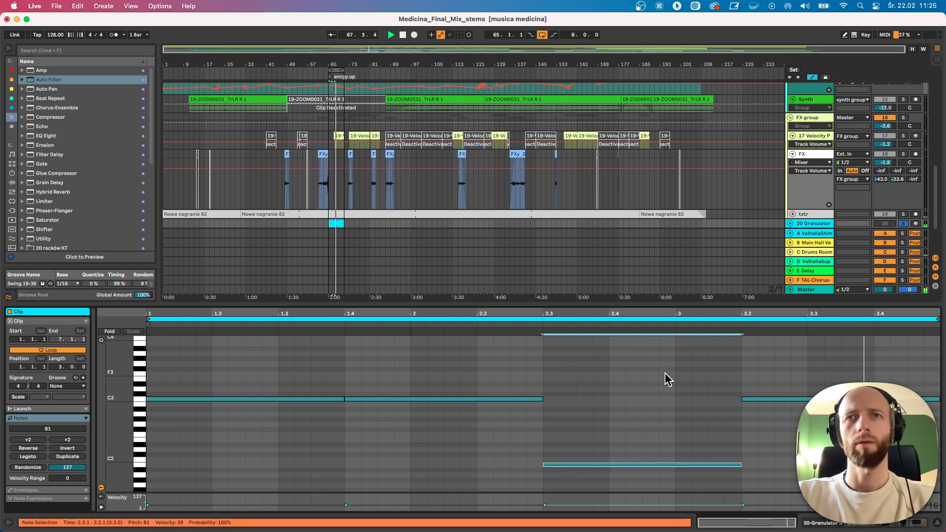
key("Up")
key("Up")
key("Up")
key("Up")
key("Up")
key("Up")
key("Up")
key("Up")
key("Up")
key("Up")
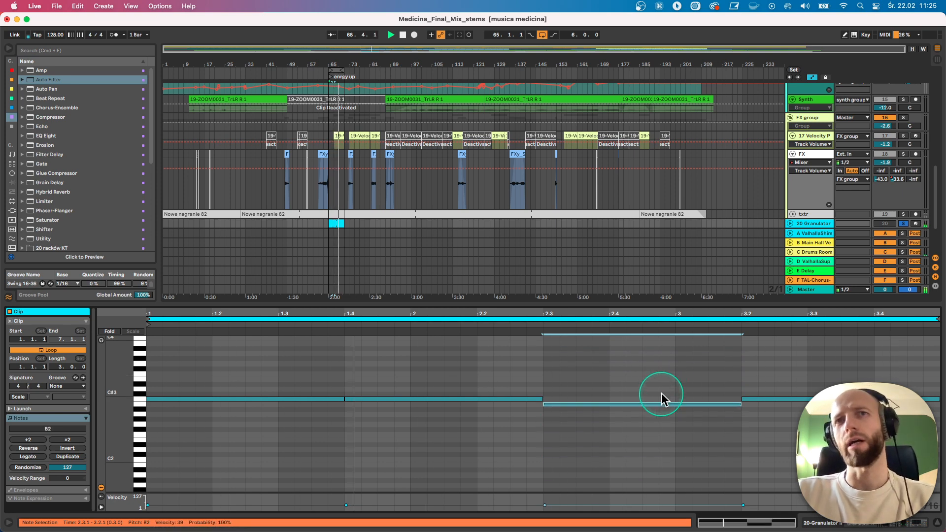
Set the Auto Filter to the 12 dB slope, 400 Hz and 31% resonance, and collapse the Auto Filter and Compressor.
left_click(811, 224)
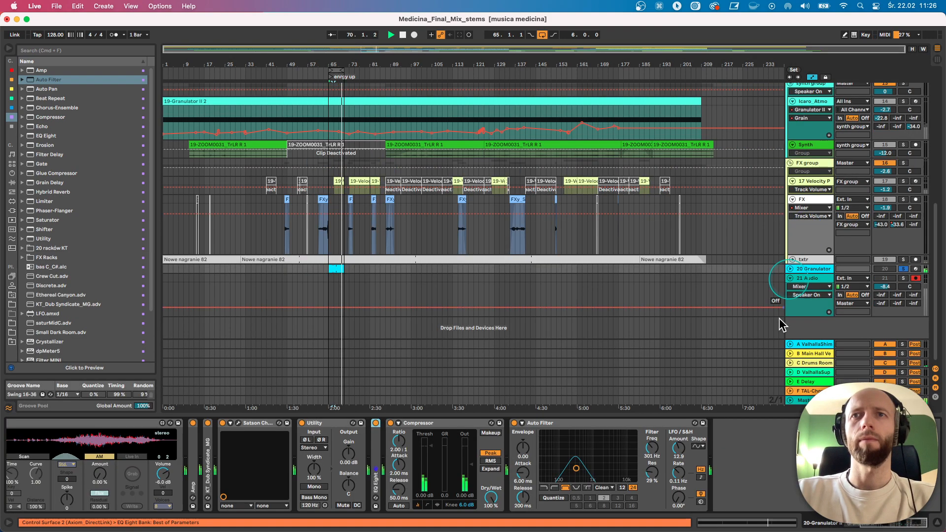
left_click(623, 488)
left_click_drag(588, 481, 589, 481)
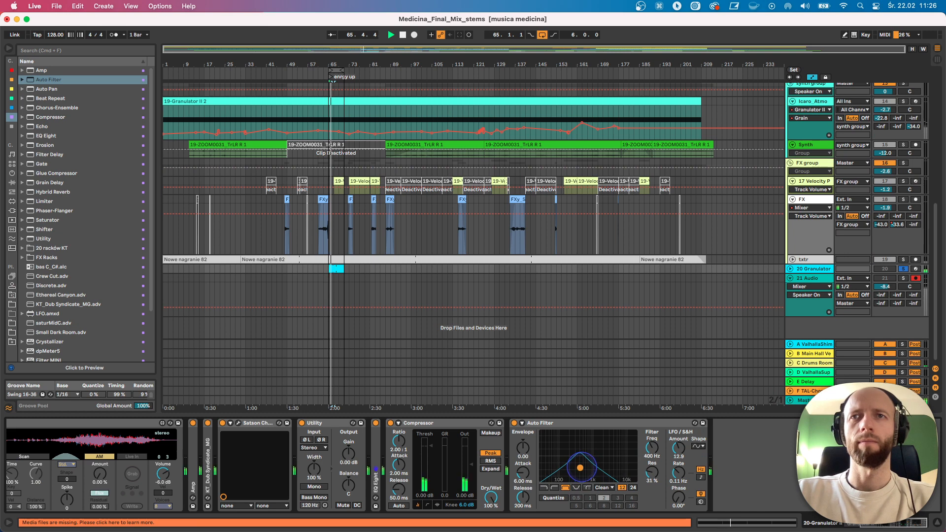
double_click(567, 423)
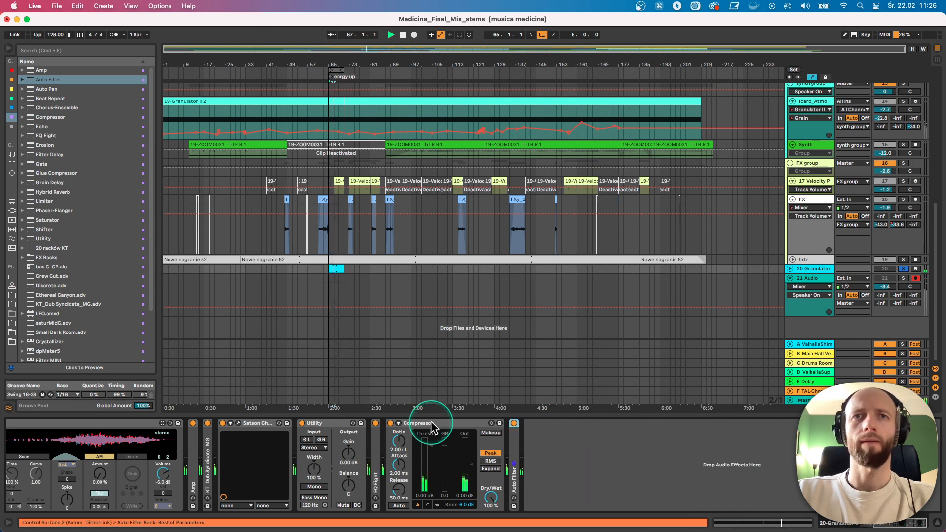
double_click(431, 423)
left_click(159, 437)
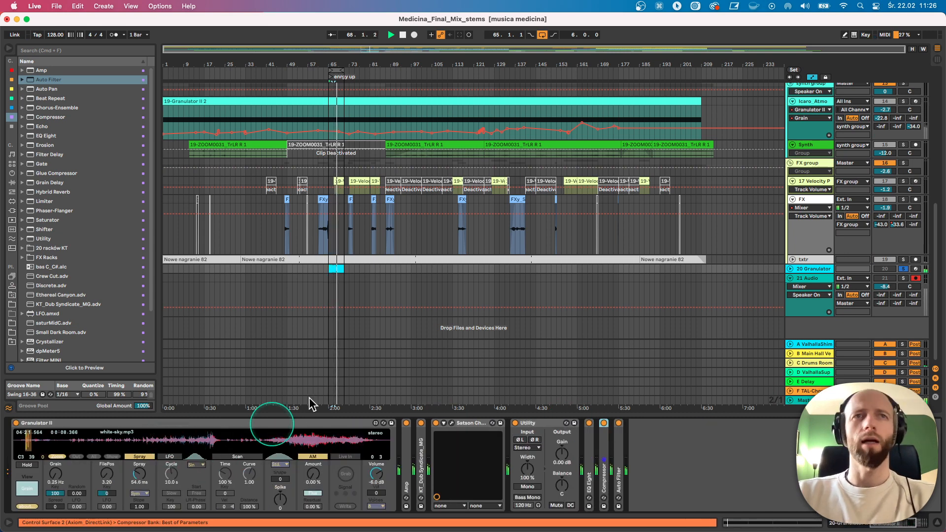
Unsolo the 20 Granulator track and fold the 21 Audio track.
key("space")
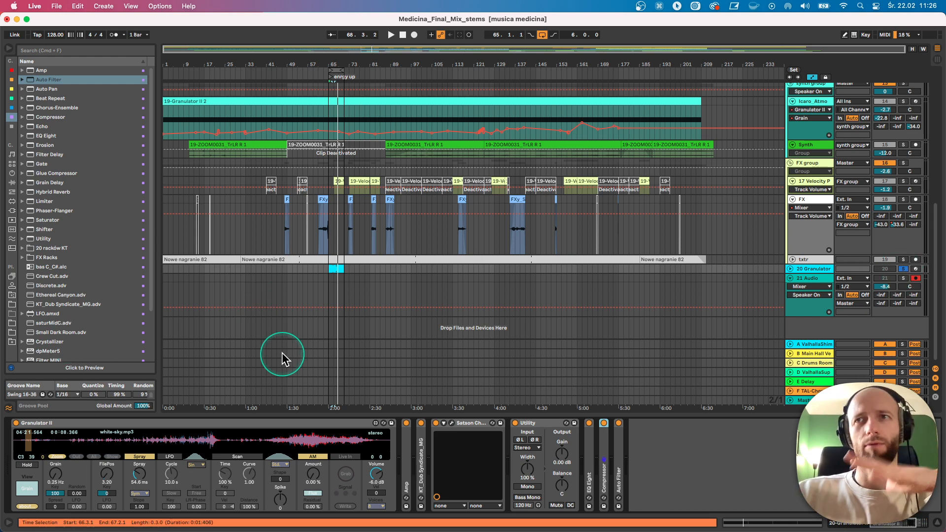
left_click(902, 269)
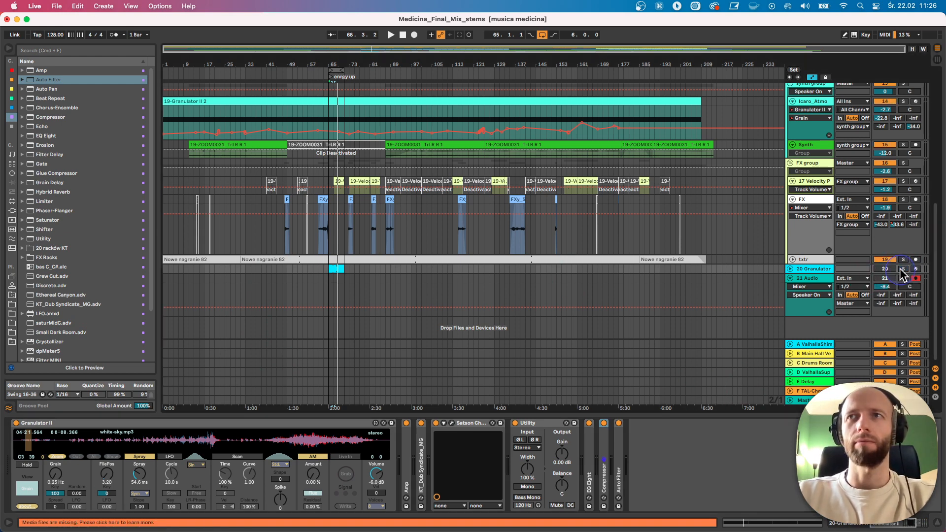
left_click(790, 279)
Play the arrangement from around bar 41 and solo the 10 Calm Whale - Chakapa track.
scroll(522, 321, "up", 6)
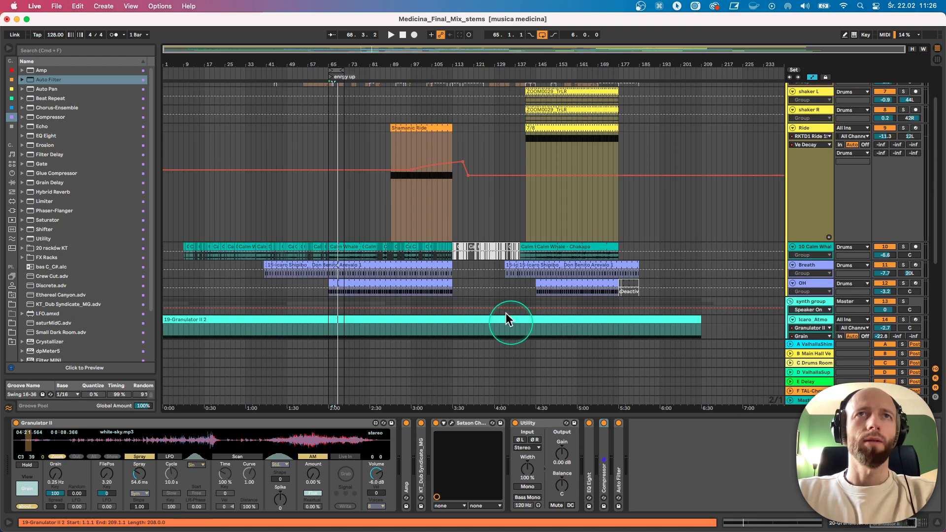
left_click(268, 78)
scroll(676, 302, "down", 8)
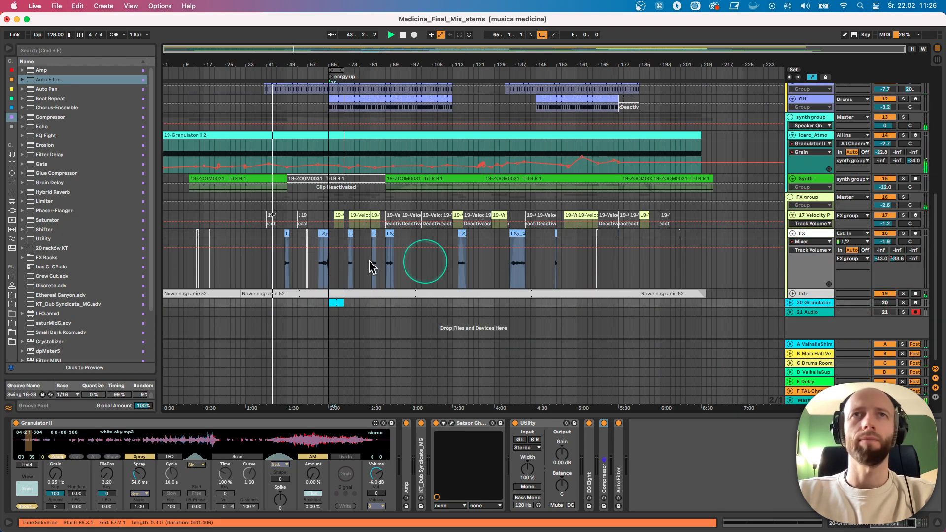
scroll(362, 265, "up", 3)
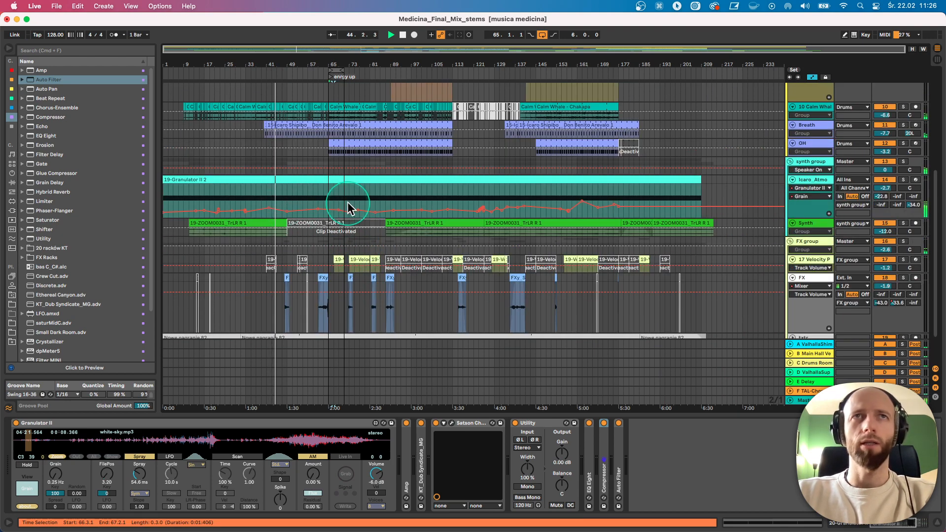
scroll(348, 205, "up", 3)
left_click(904, 146)
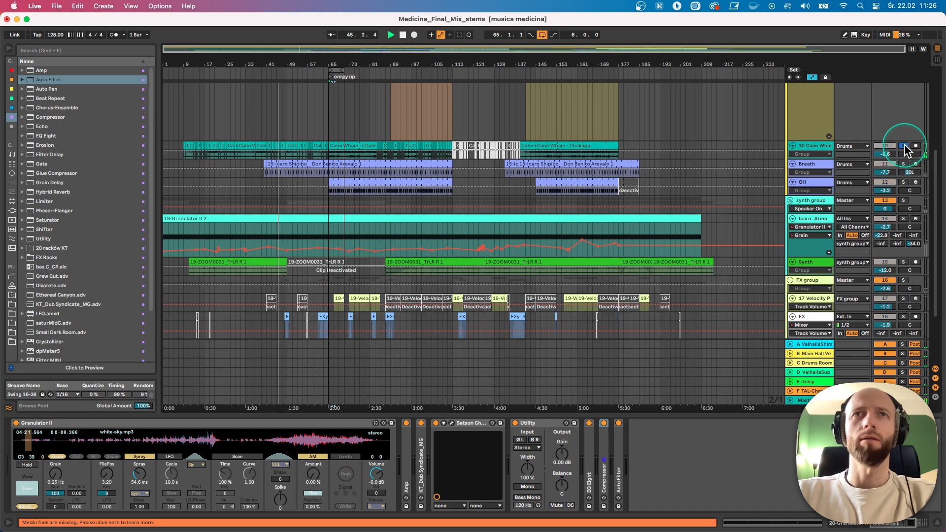
Examine the Calm Whale - Chakapa sample in the arrangement clips near bar 47 and in the track's second session slot.
left_click(279, 144)
double_click(284, 144)
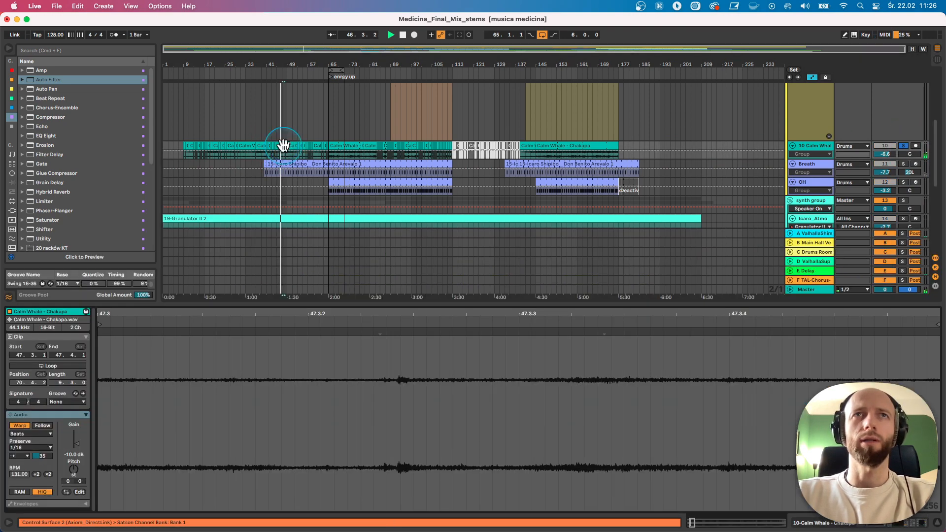
mouse_move(359, 317)
left_mouse_down()
mouse_move(357, 301)
mouse_move(365, 313)
left_mouse_up()
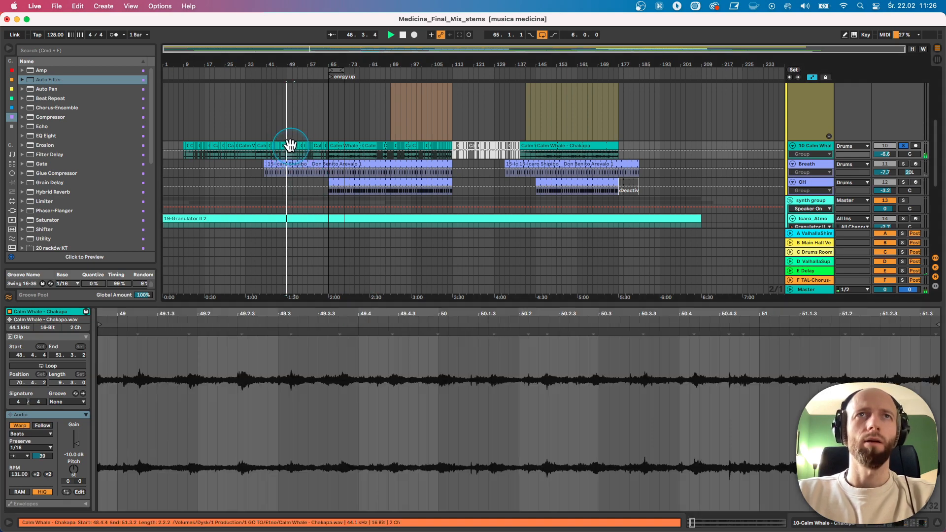
key("Tab")
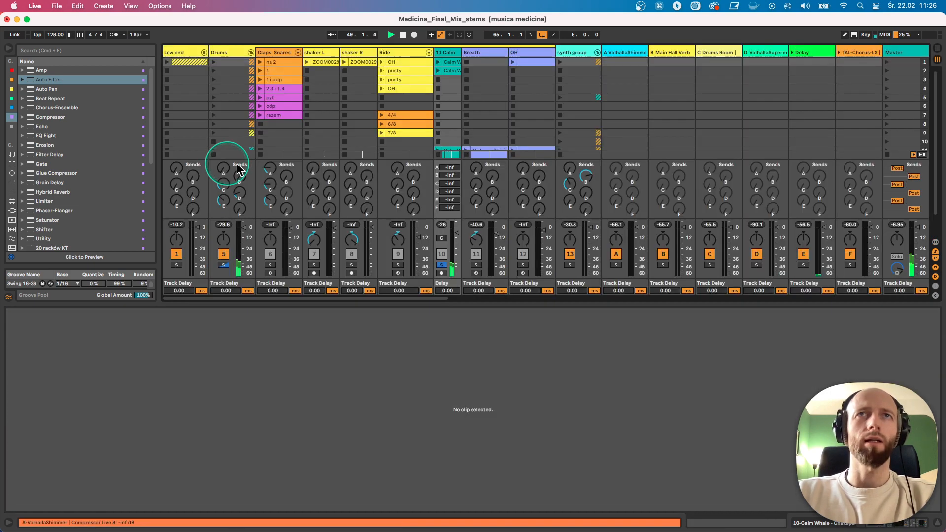
left_click(453, 71)
key("Tab")
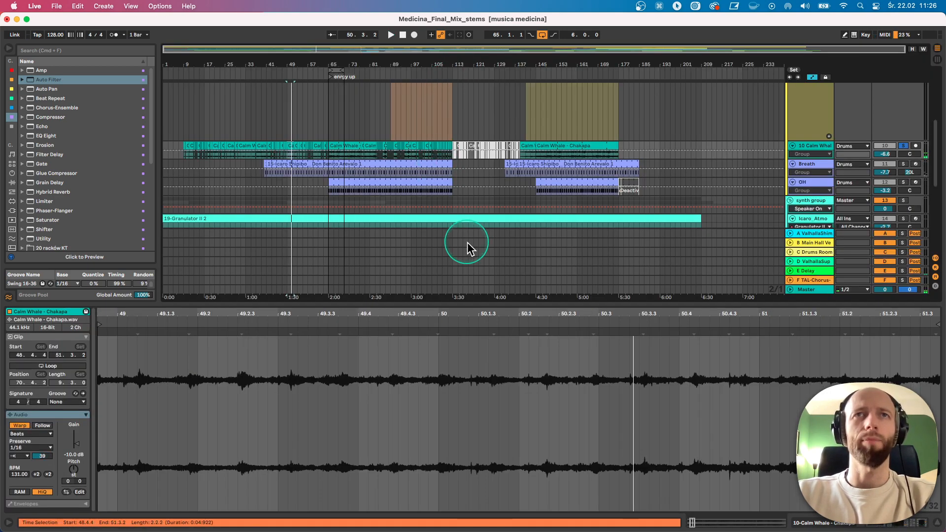
Switch to Chrome, open the Chacapa's !! YouTube video, mute it and start it playing.
key("ctrl+Up")
left_click(441, 236)
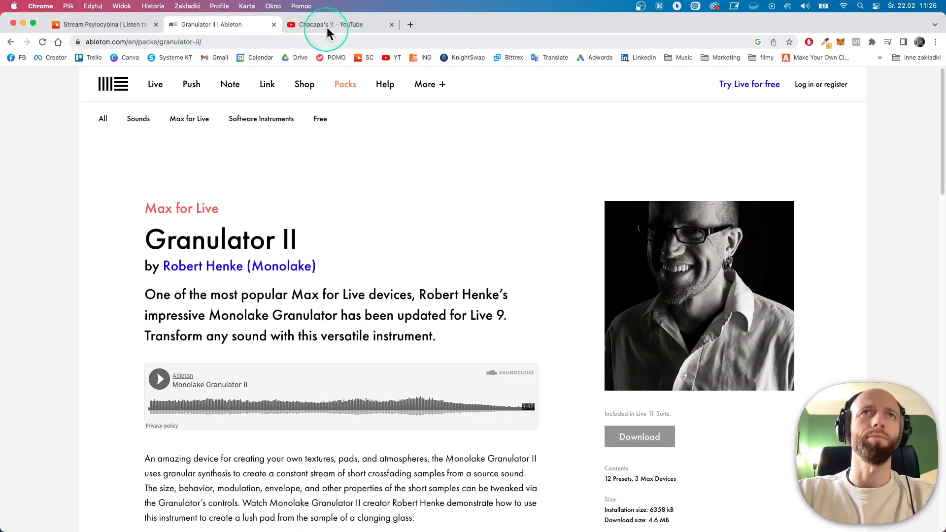
left_click(327, 27)
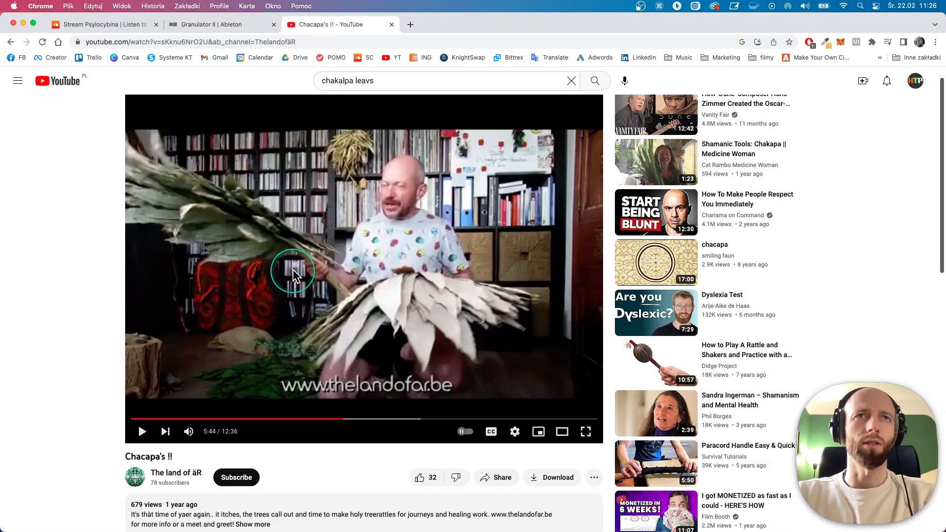
left_click(183, 434)
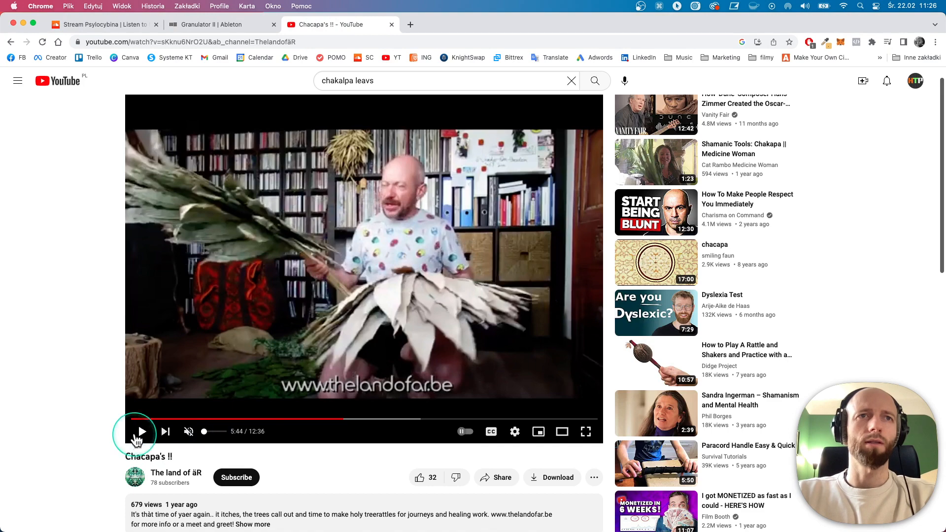
left_click(140, 433)
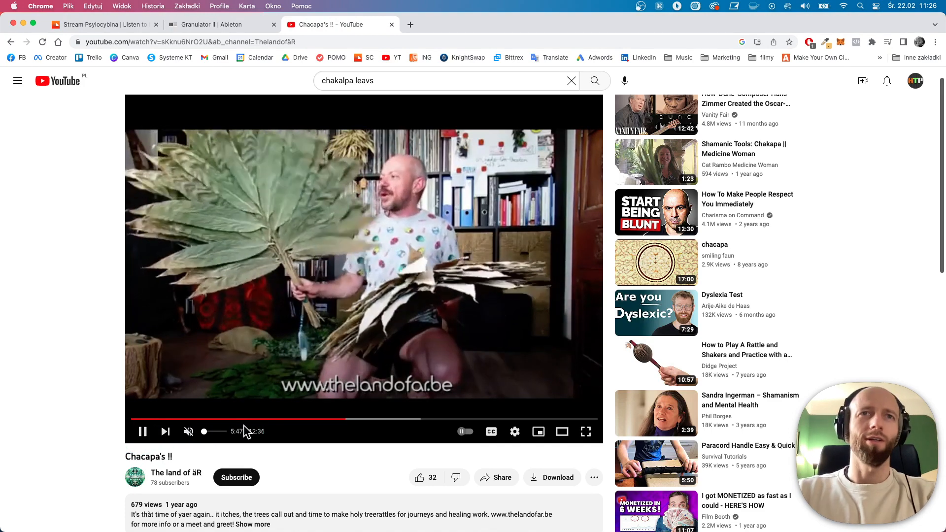
Skip ahead to 7:33 in the video, rewind to about 4:05 and pause it.
left_click(372, 419)
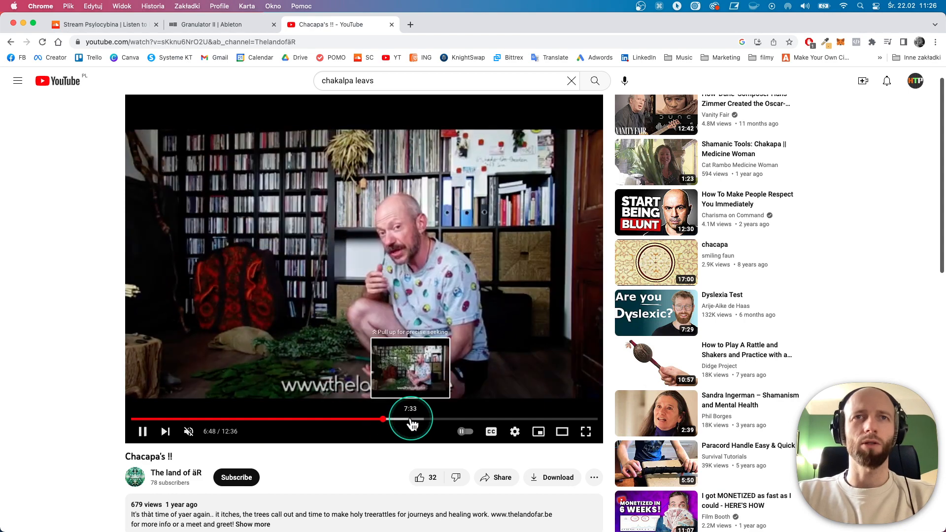
left_click(412, 419)
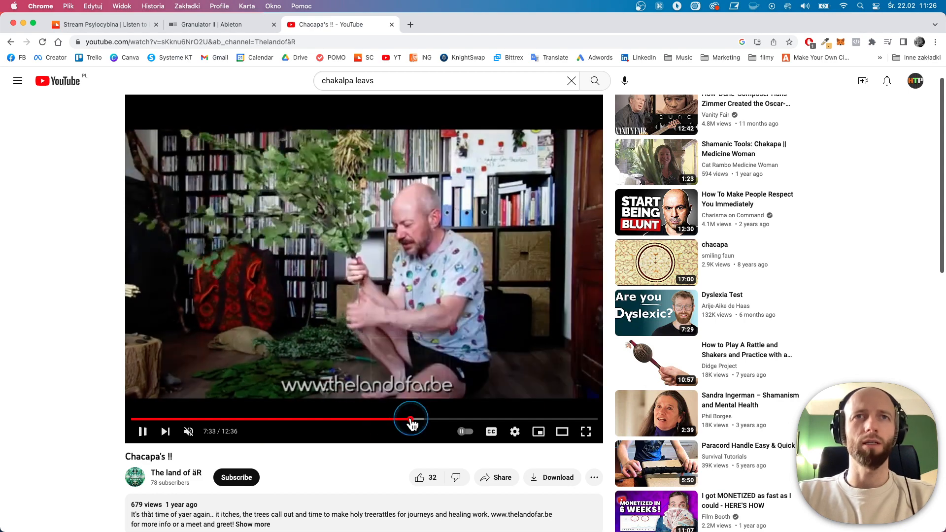
left_click_drag(411, 423, 292, 424)
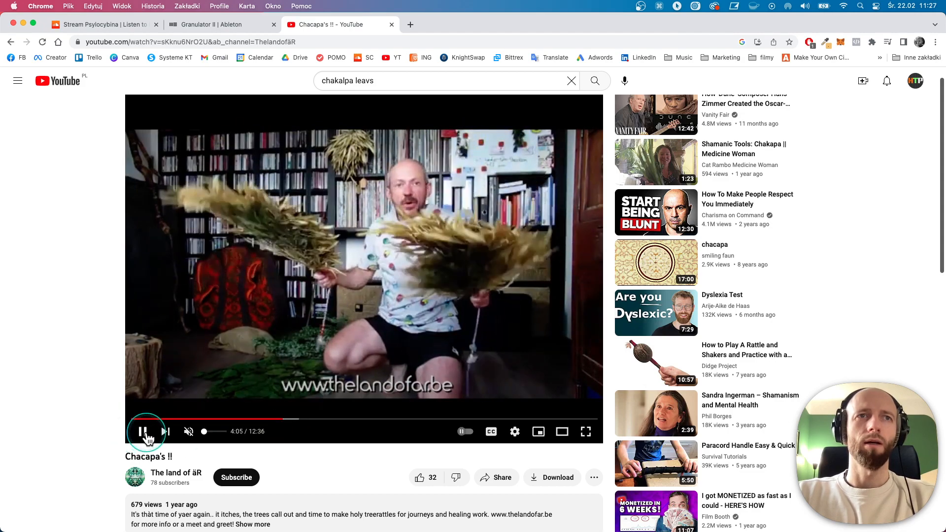
left_click(146, 434)
Switch back to Ableton Live, widen the 10 Calm Whale - Chakapa track in Session View and zoom out on its second clip's waveform.
key("ctrl+Up")
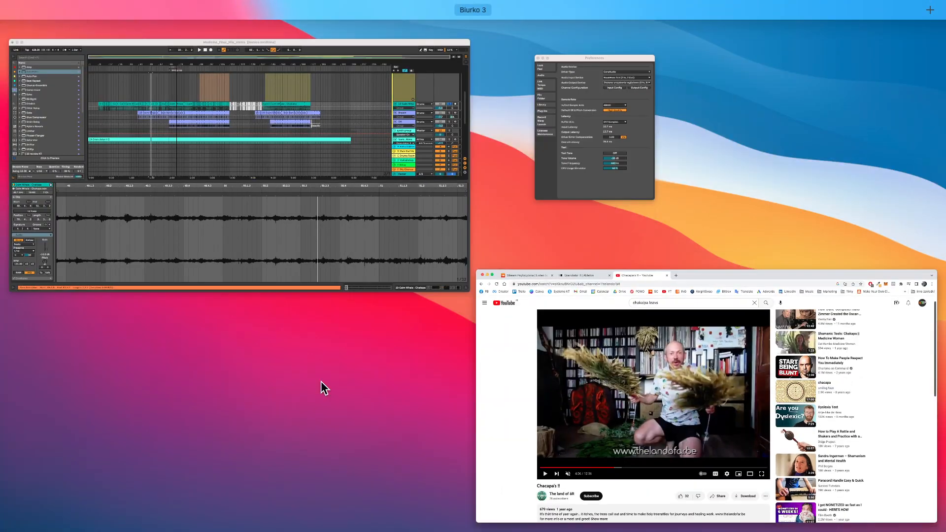
left_click(334, 131)
key("Tab")
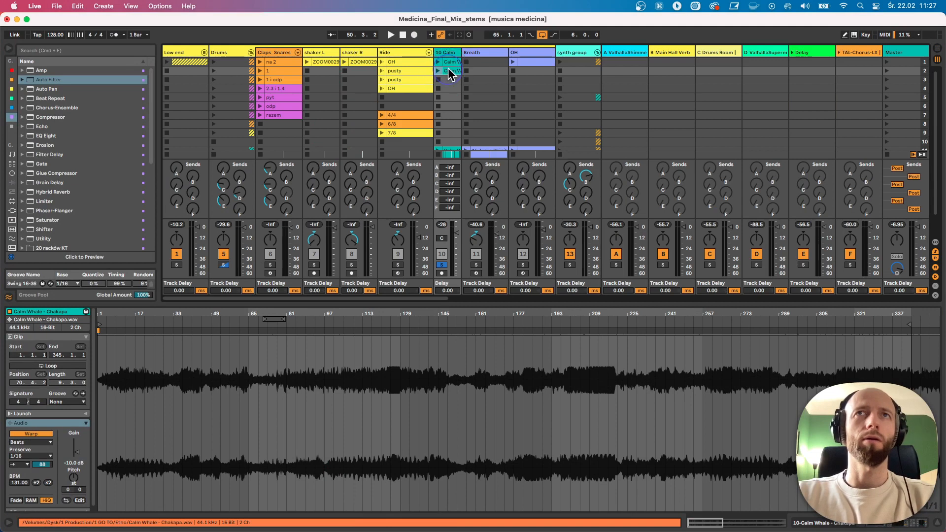
left_click_drag(462, 52, 499, 56)
left_click(488, 70)
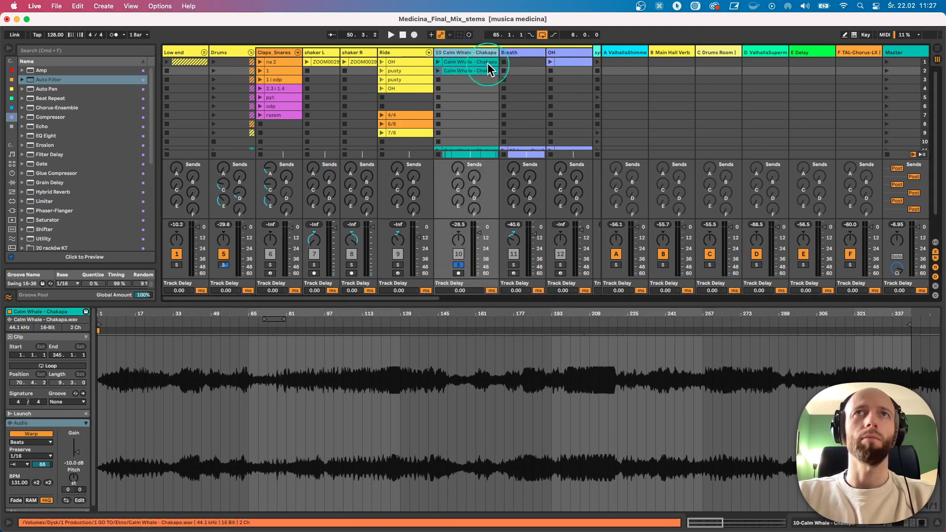
left_click_drag(498, 316, 283, 302)
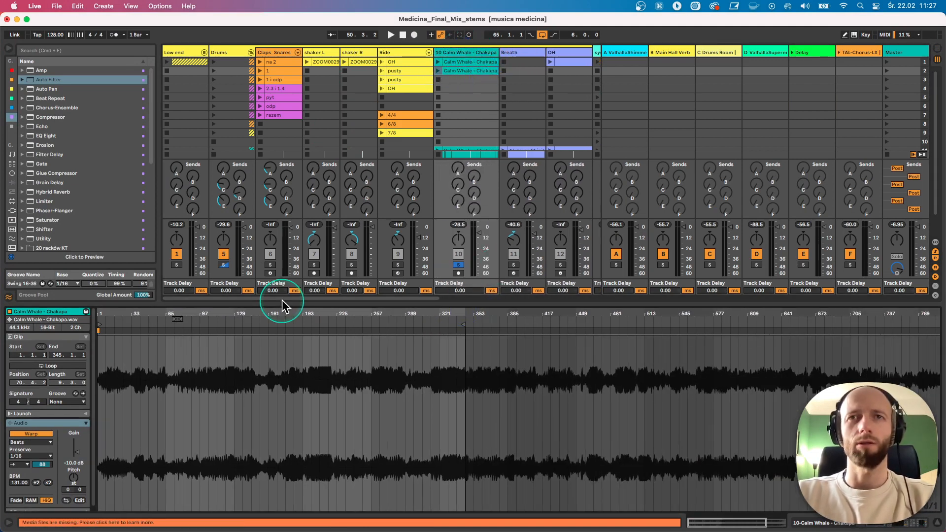
Launch the second Calm Whale - Chakapa clip, play its early part, try the Complex warp mode and return to Beats.
left_click(437, 70)
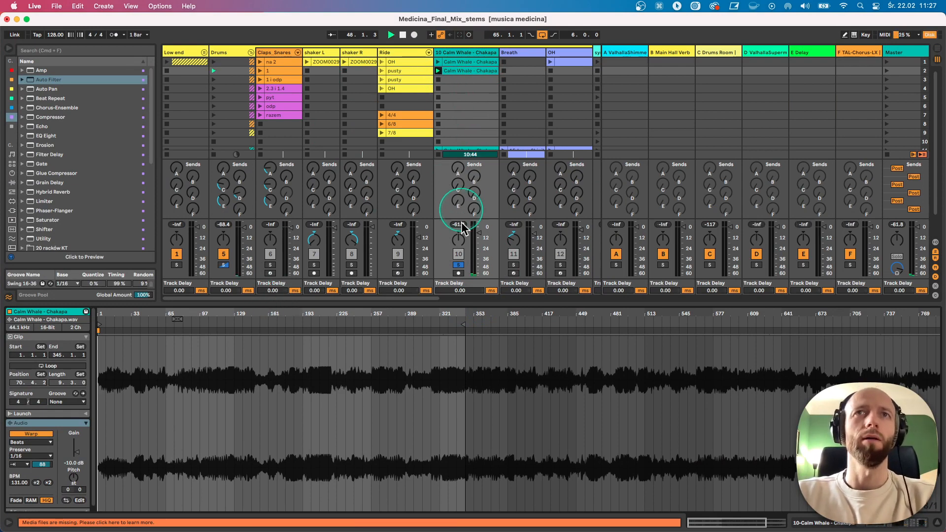
left_click(121, 321)
left_click(35, 442)
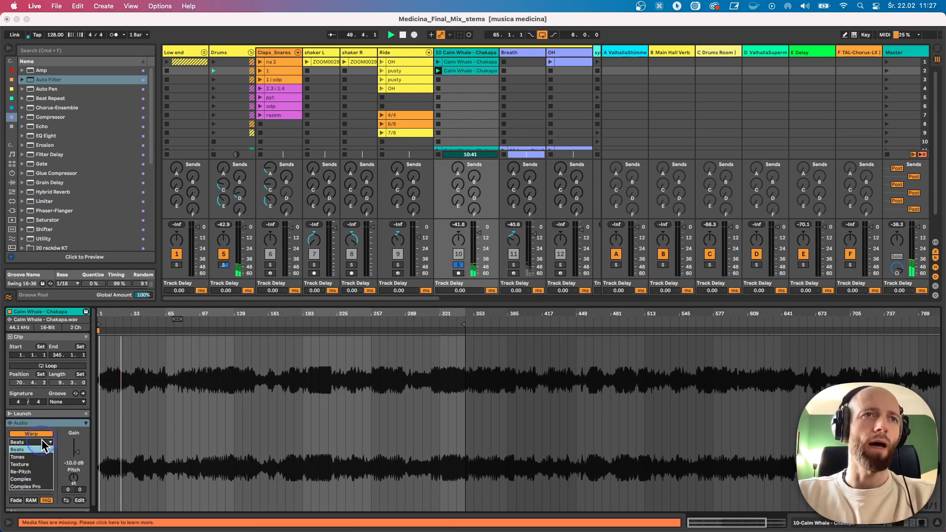
left_click(37, 479)
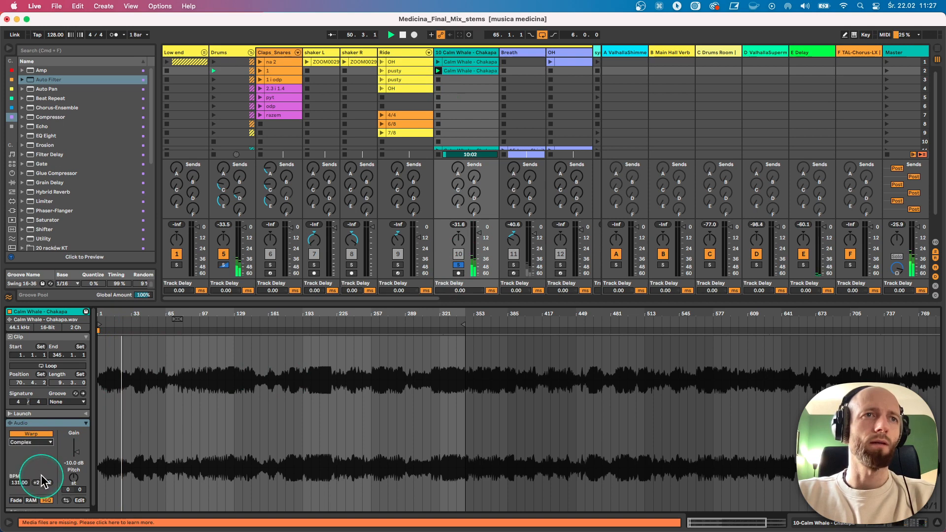
left_click(14, 442)
left_click(20, 449)
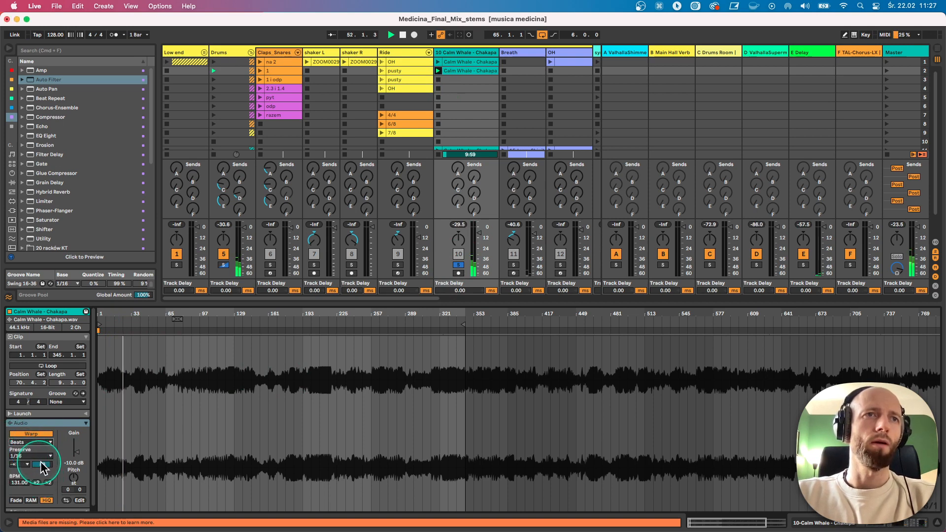
Shorten the Calm Whale - Chakapa clip's transient envelope to 17 and solo the Low end group alongside it.
left_click_drag(43, 464, 42, 481)
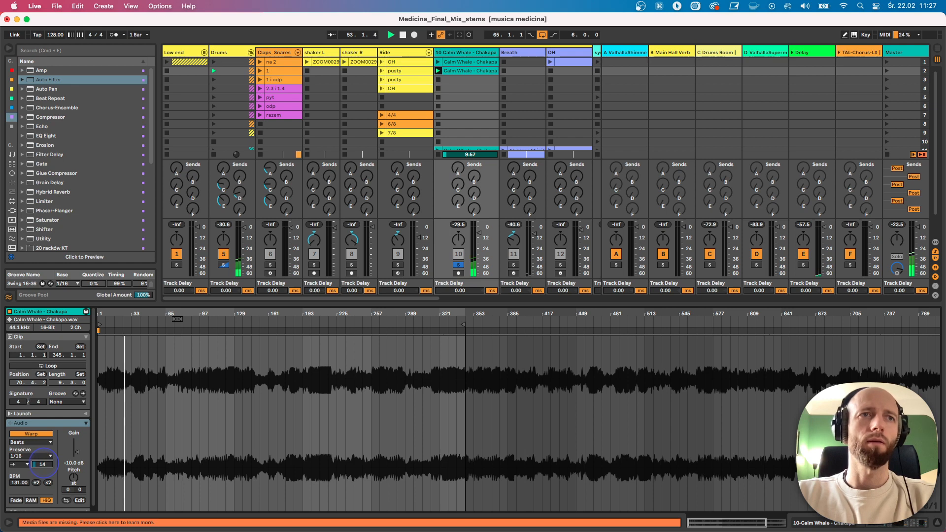
left_click(177, 265)
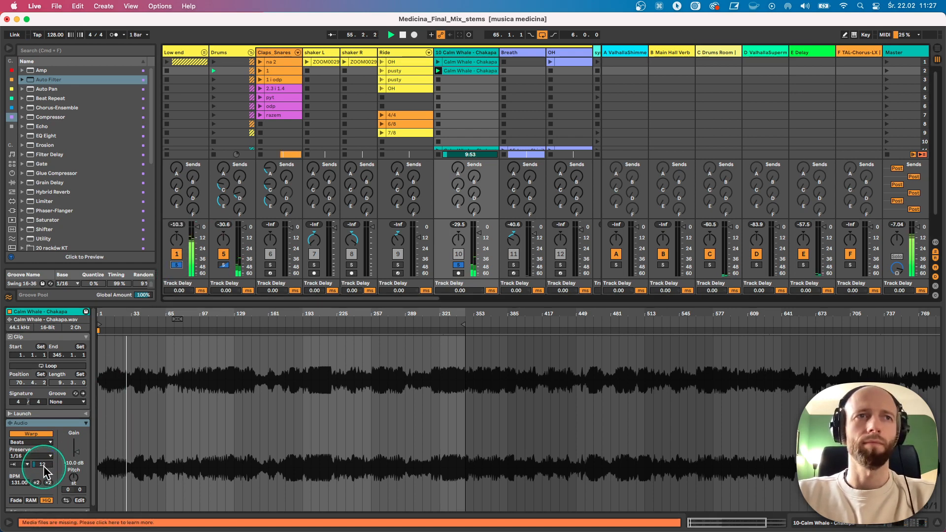
left_click_drag(43, 464, 42, 462)
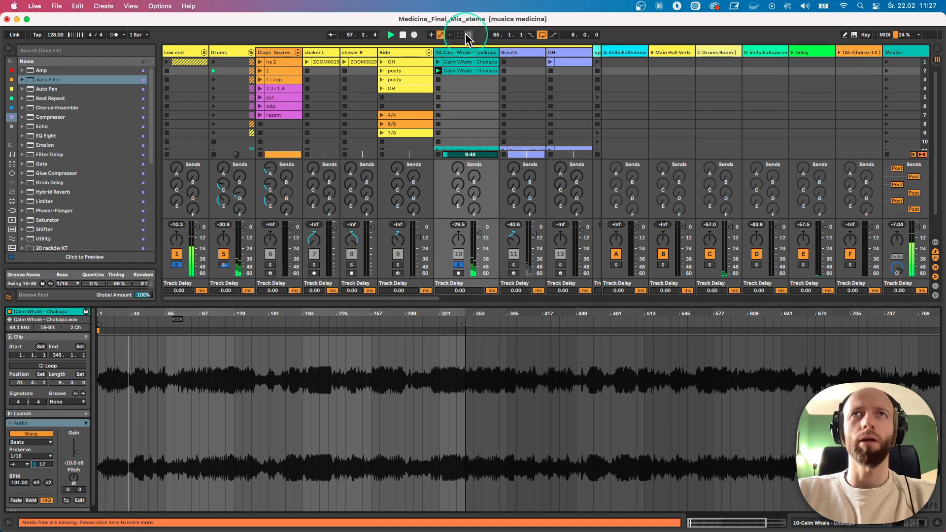
Return to Arrangement View, resume the arrangement's playback on 10 Calm Whale - Chakapa, and unfold that track around bar 65.
key("Tab")
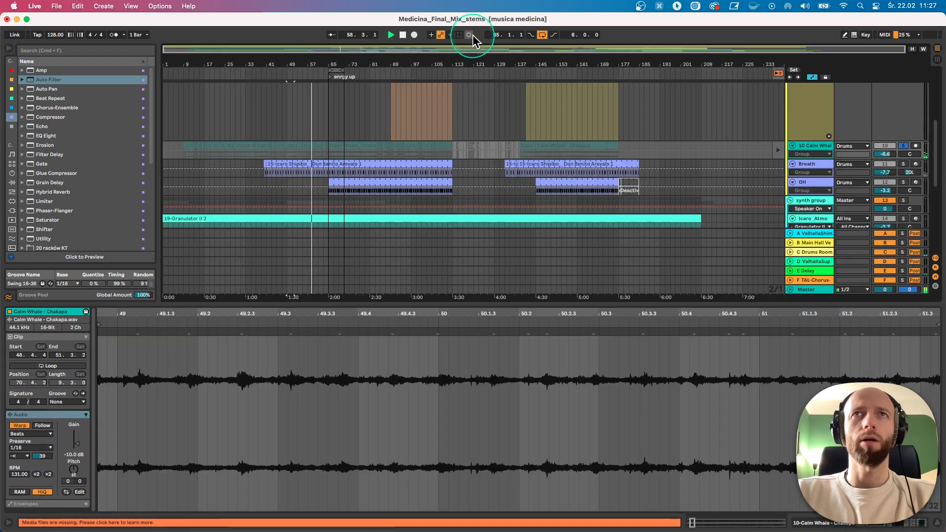
left_click(777, 150)
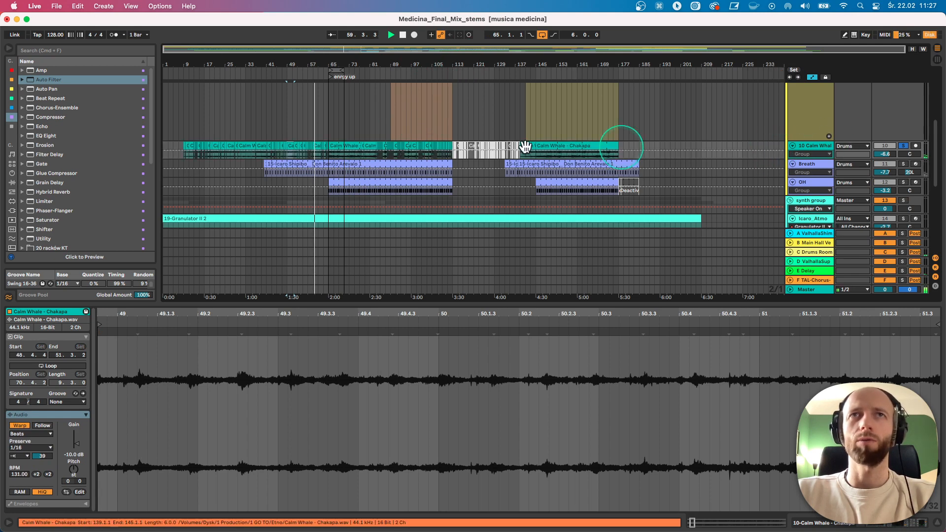
left_click_drag(318, 65, 322, 66)
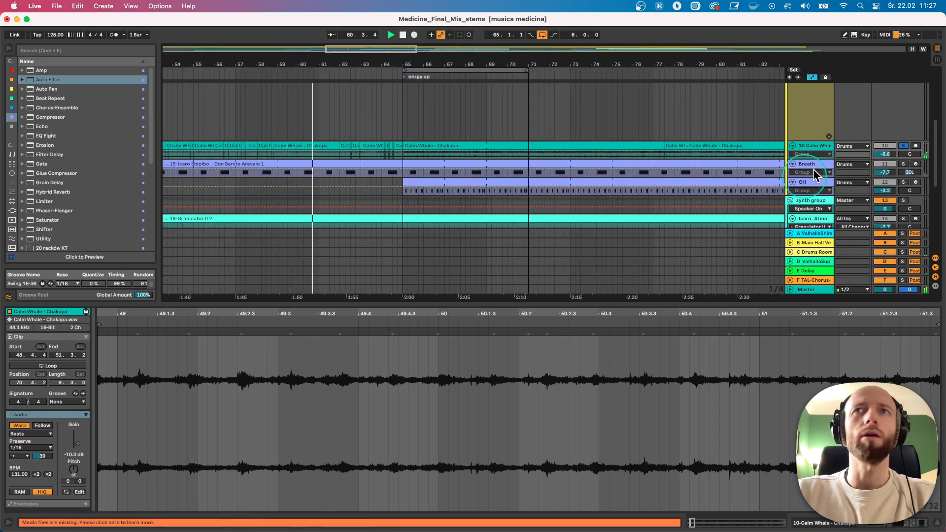
left_click(792, 146)
Set the transient envelope of the Chakapa clip at bar 63 to 31 and inspect the short clips before bar 65.
left_click(342, 144)
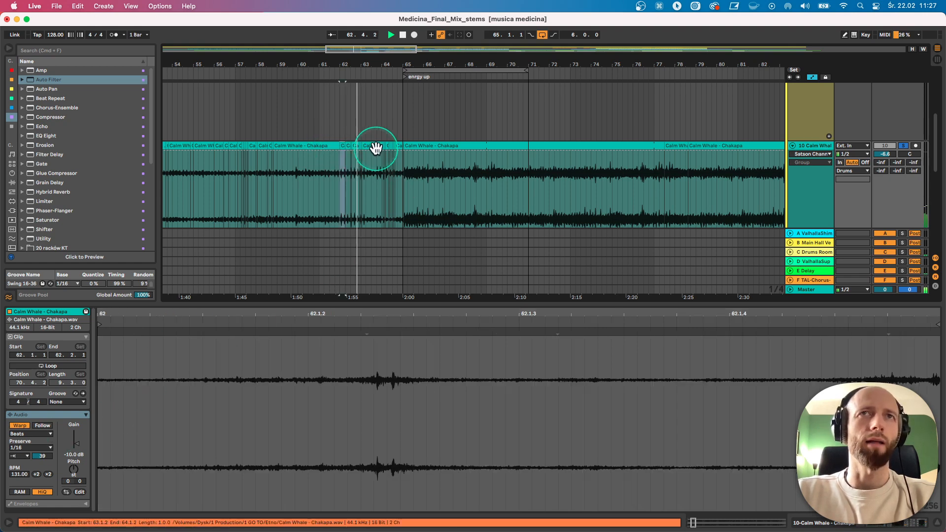
left_click(375, 146)
left_click_drag(45, 456, 44, 473)
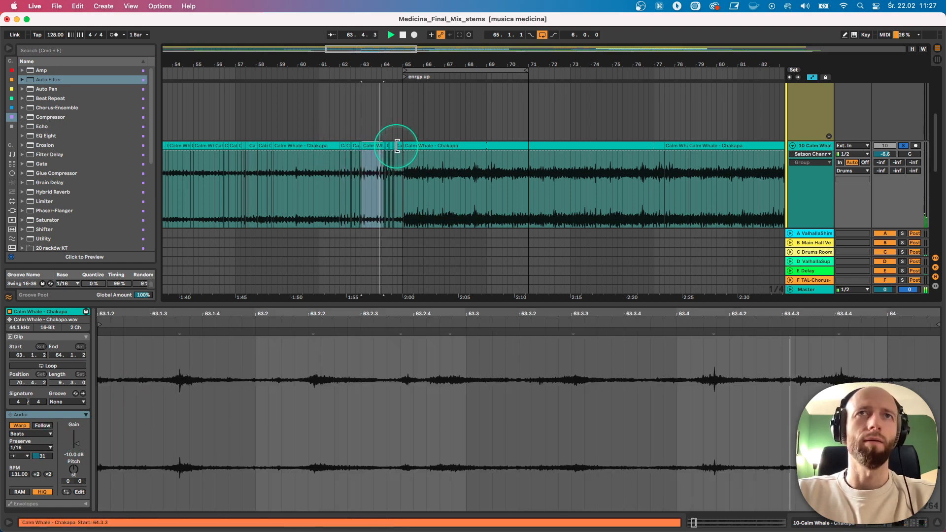
left_click(392, 145)
left_click(397, 145)
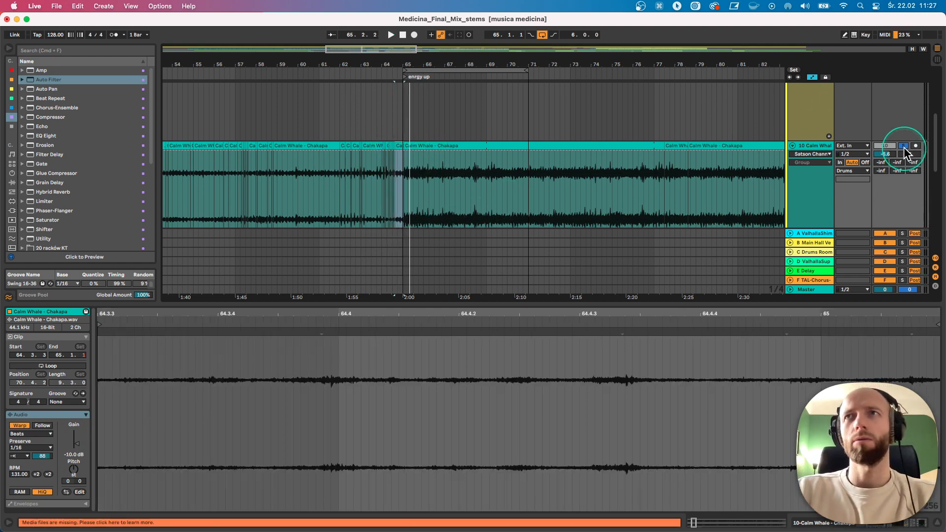
Play the unsoloed arrangement from just before bar 65 and bring the Low end and Drums tracks into view.
key("space")
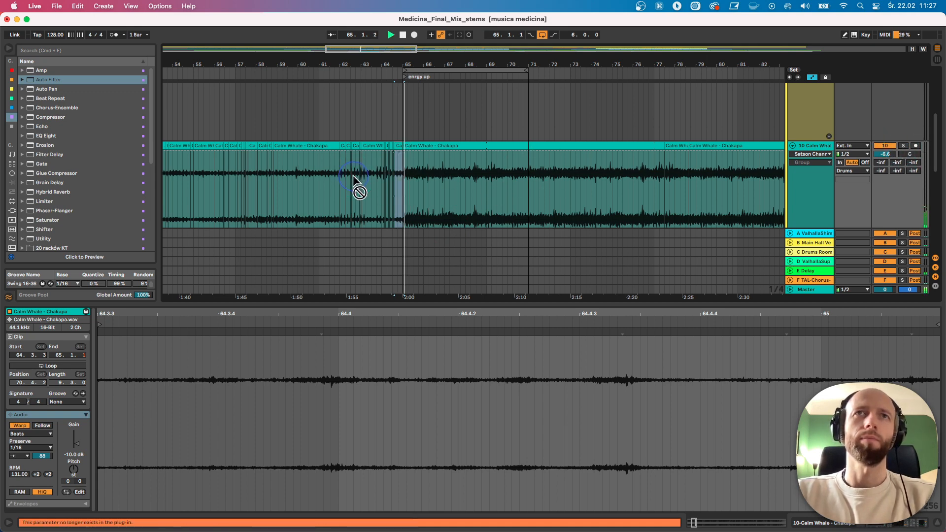
key("space")
key("space")
scroll(734, 164, "up", 4)
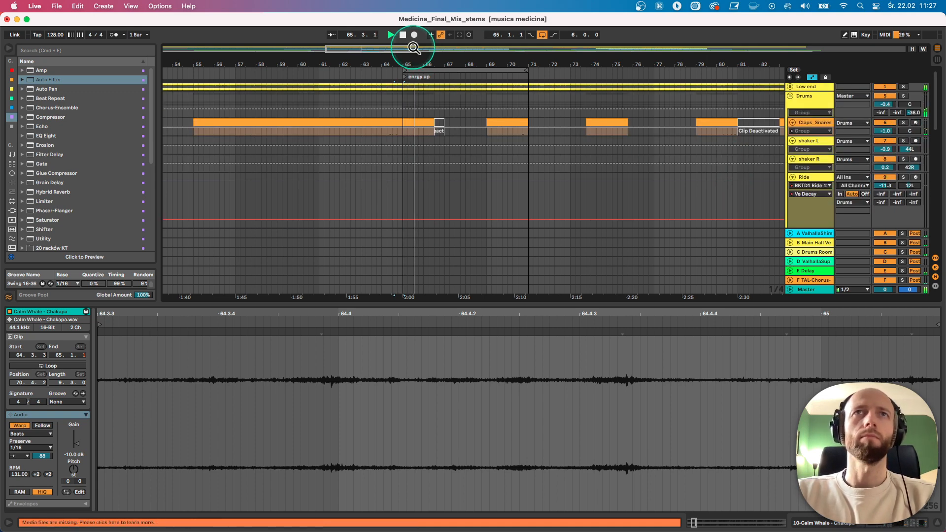
left_click_drag(412, 62, 411, 49)
Solo the Low end group, unfold it and show the devices of the 2 RK_Deep_Techno_Kick_12 track.
left_click(903, 87)
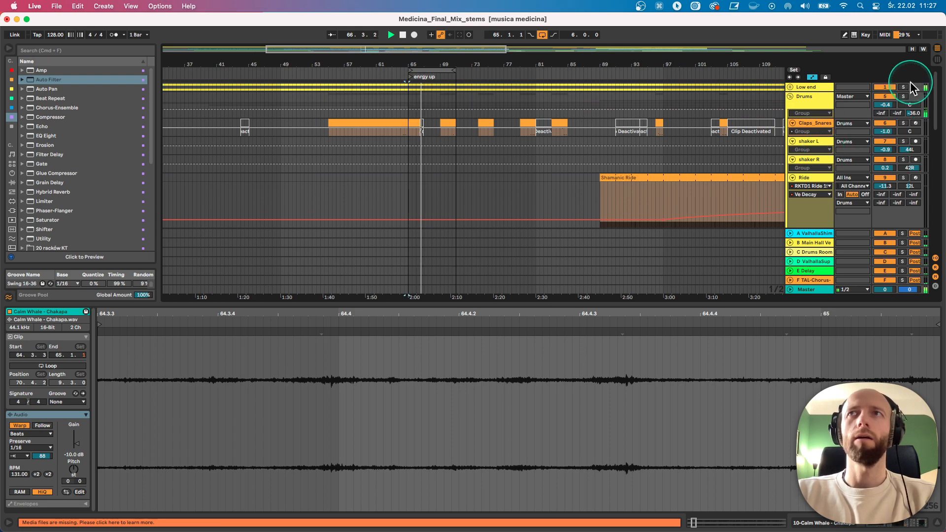
left_click(791, 87)
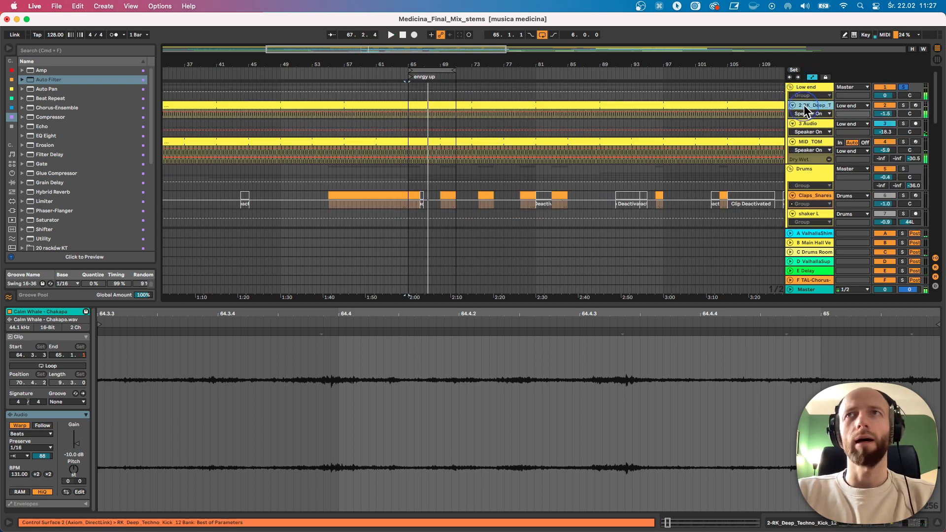
left_click(805, 109)
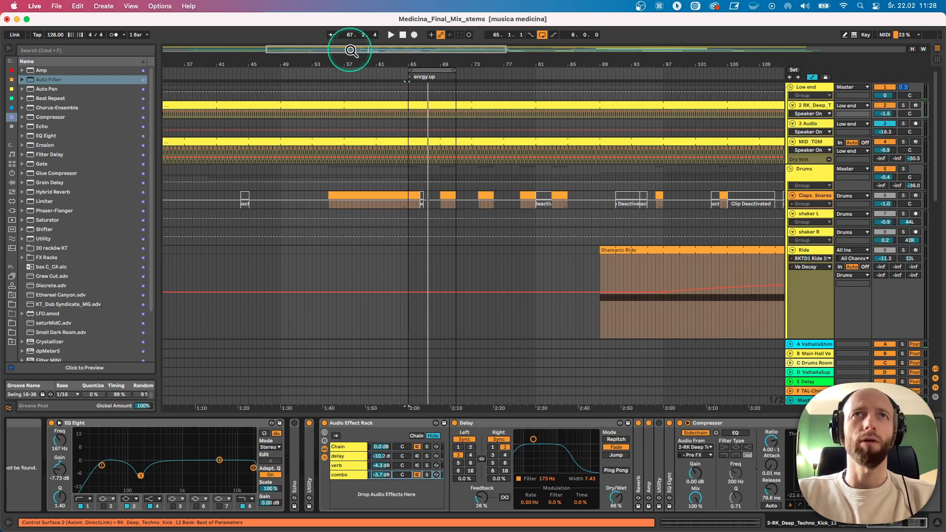
Play the kick clip from the start of the arrangement with the MID_TOM and 3 Audio tracks muted.
left_click_drag(351, 63, 351, 43)
left_click(238, 105)
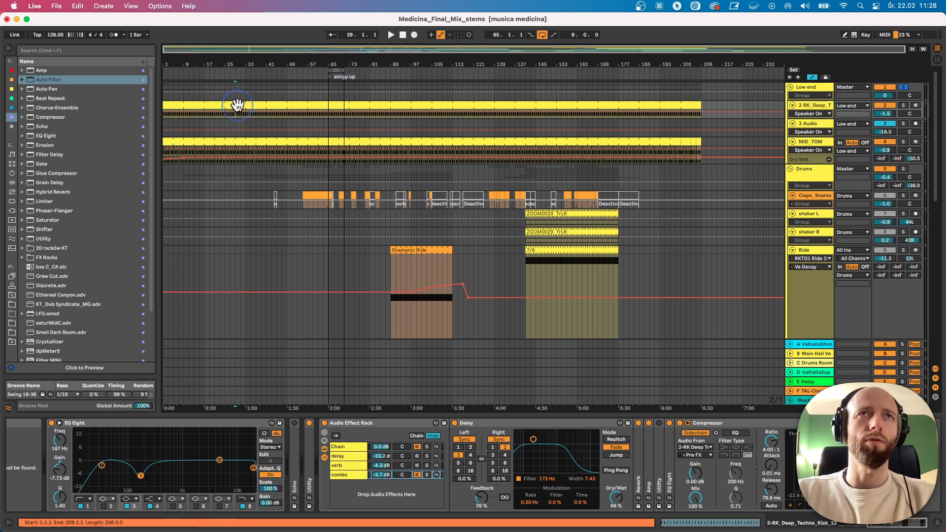
key("space")
left_click(888, 142)
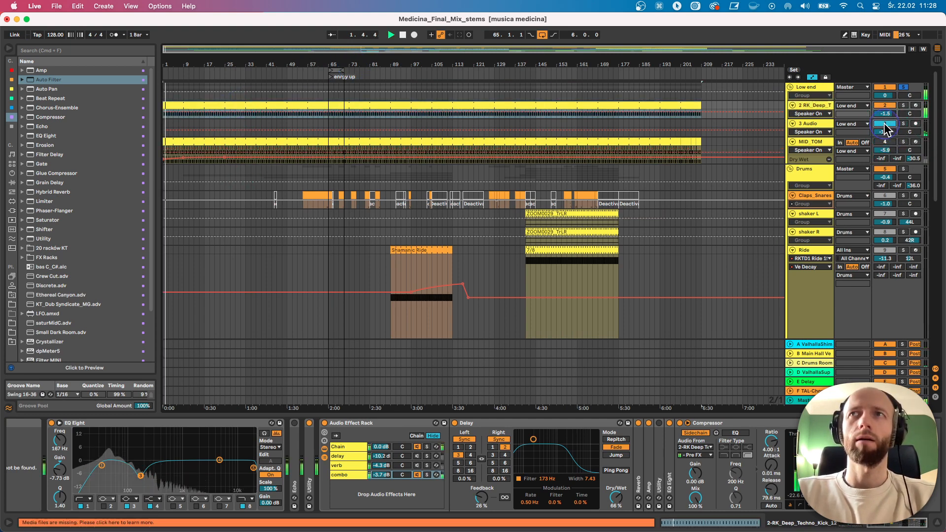
left_click(885, 125)
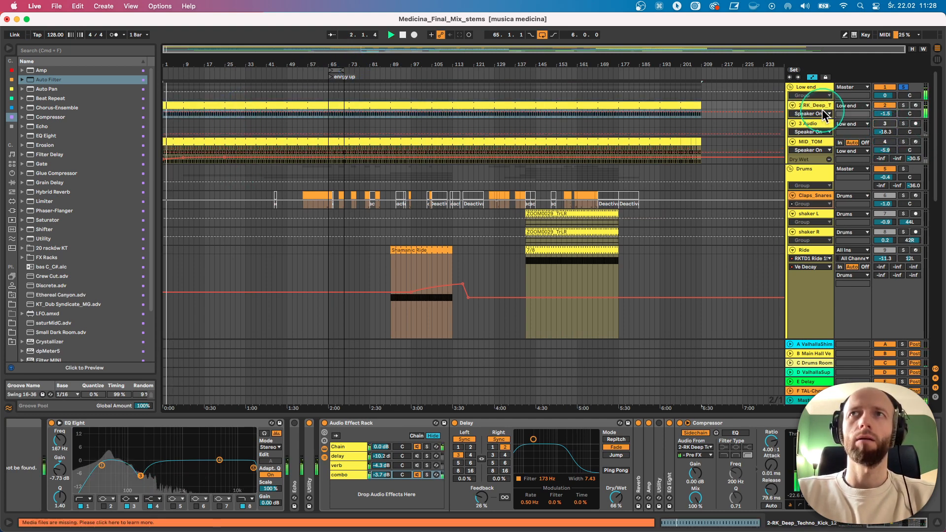
Examine the combo chain of the kick's Audio Effect Rack, including its Reverb and EQ Eight settings.
left_click(341, 476)
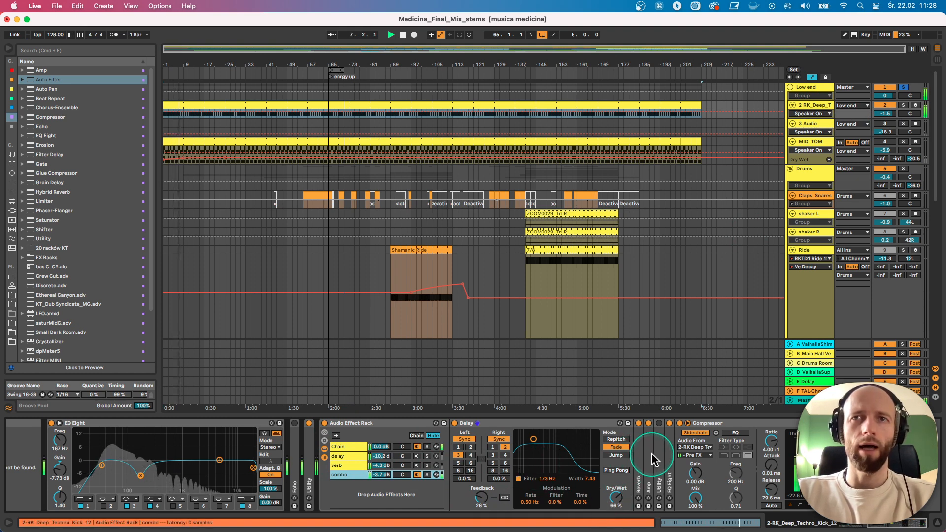
double_click(638, 456)
left_click(566, 423)
double_click(566, 424)
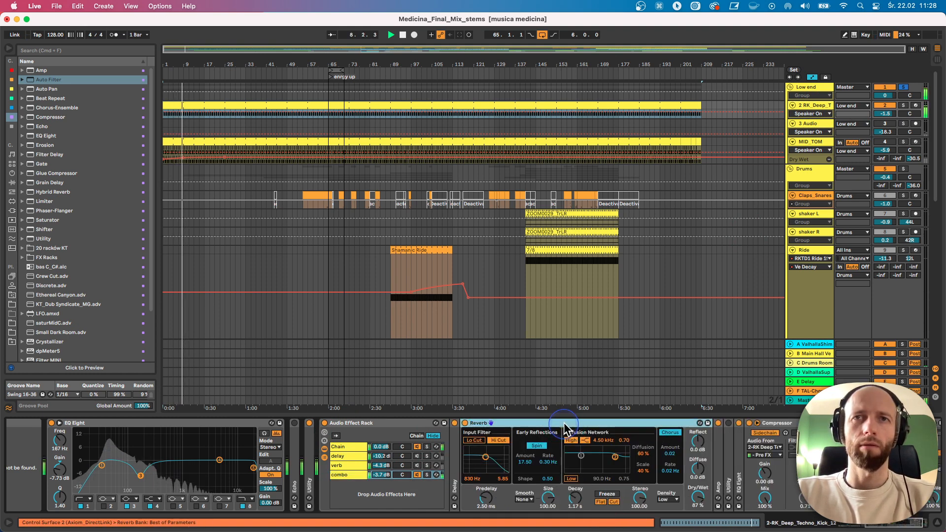
double_click(565, 424)
double_click(494, 462)
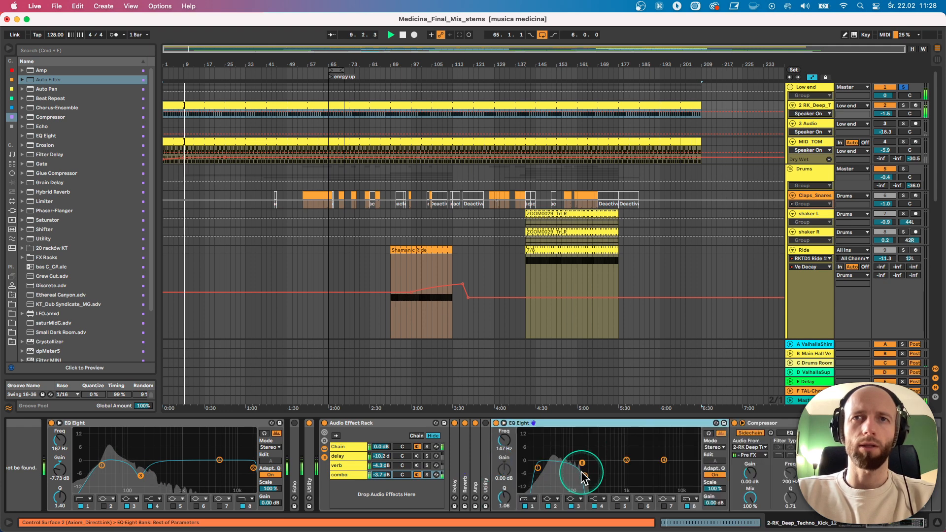
Compare the rack's combo chain with the empty chain named Chain while the kick plays.
left_click(427, 474)
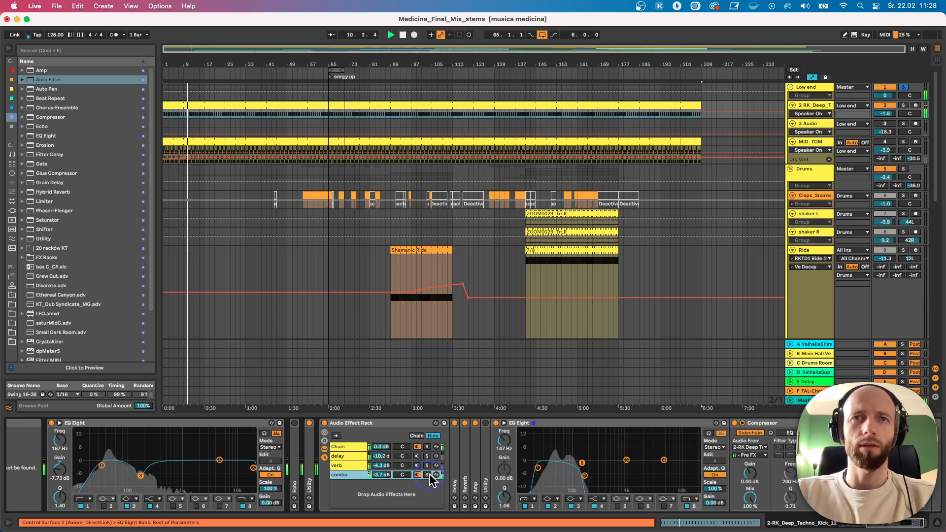
left_click(427, 447)
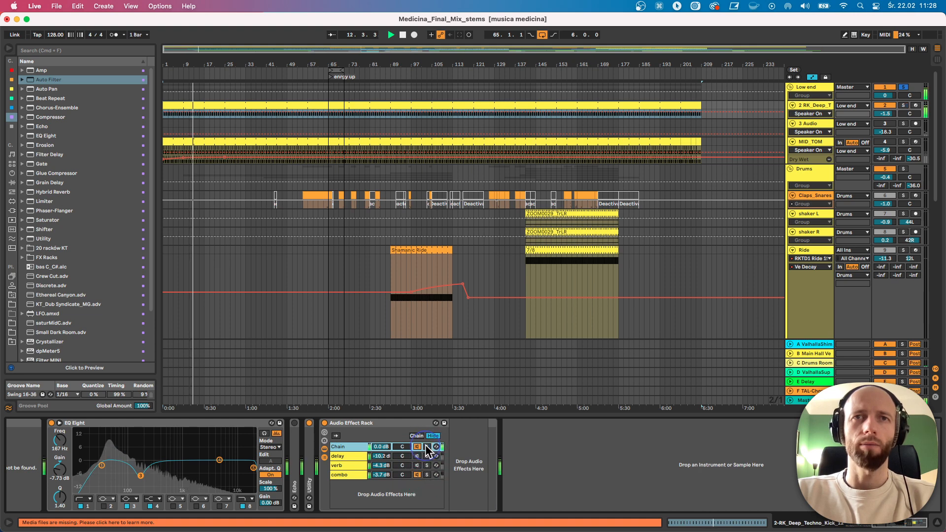
left_click(458, 467)
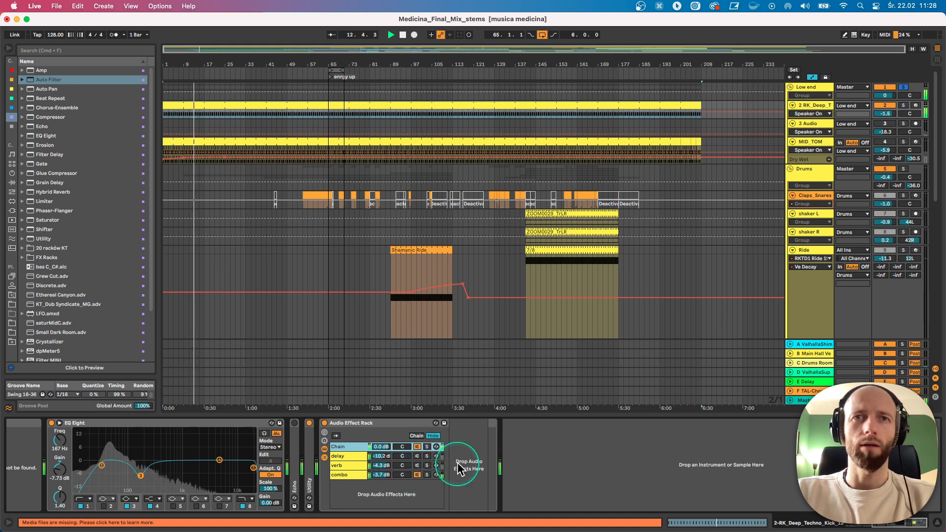
Reselect the combo chain, fold its EQ Eight and show the full sidechain Compressor.
left_click(347, 474)
left_click(557, 474)
scroll(559, 471, "right", 2)
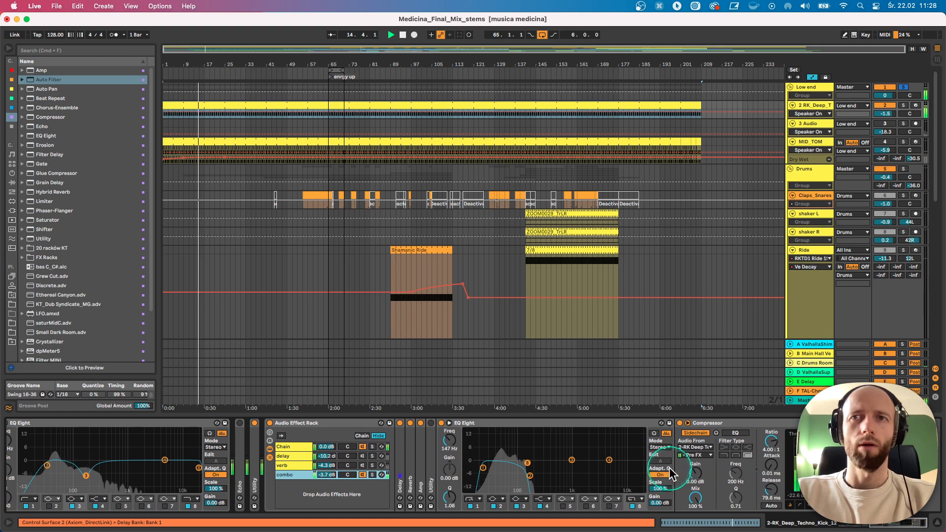
double_click(618, 423)
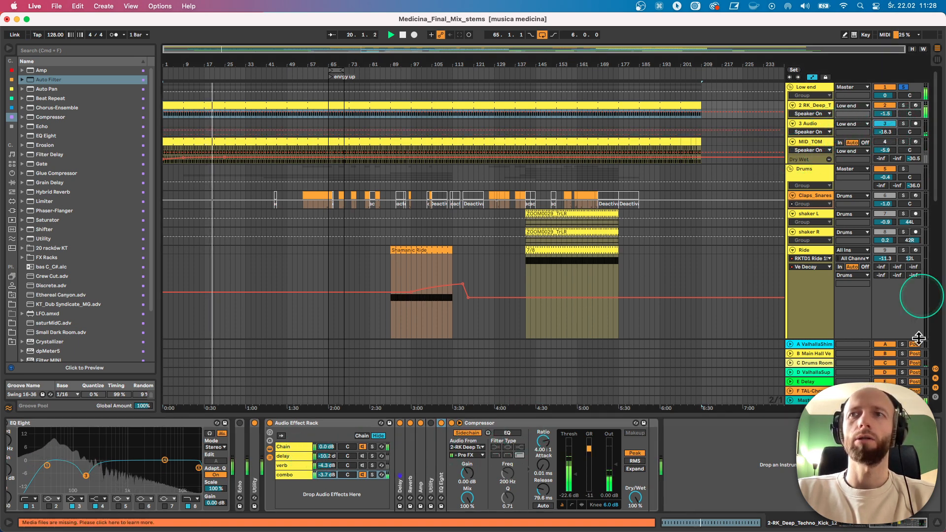
Widen the arrangement's track headers and enlarge the 3 Audio track to show its input routing from the kick.
left_click(935, 369)
left_click(935, 369)
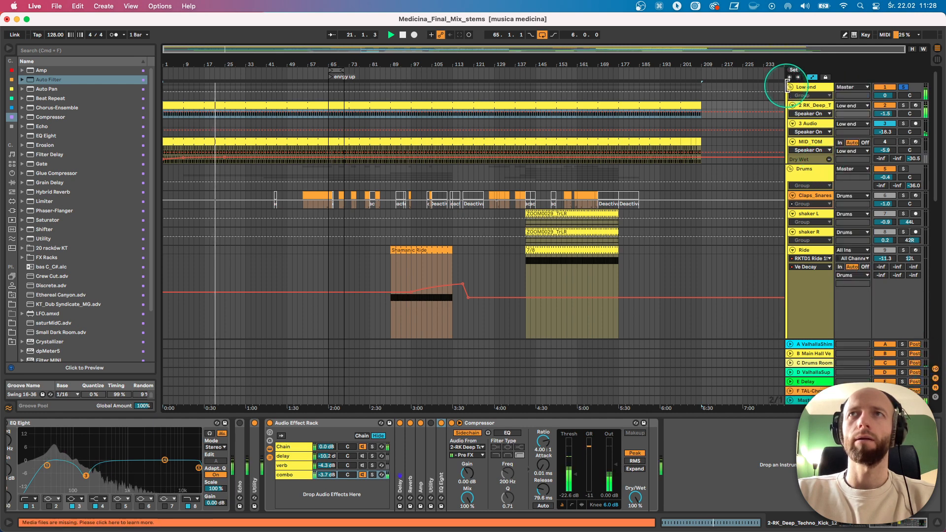
left_click_drag(786, 86, 732, 94)
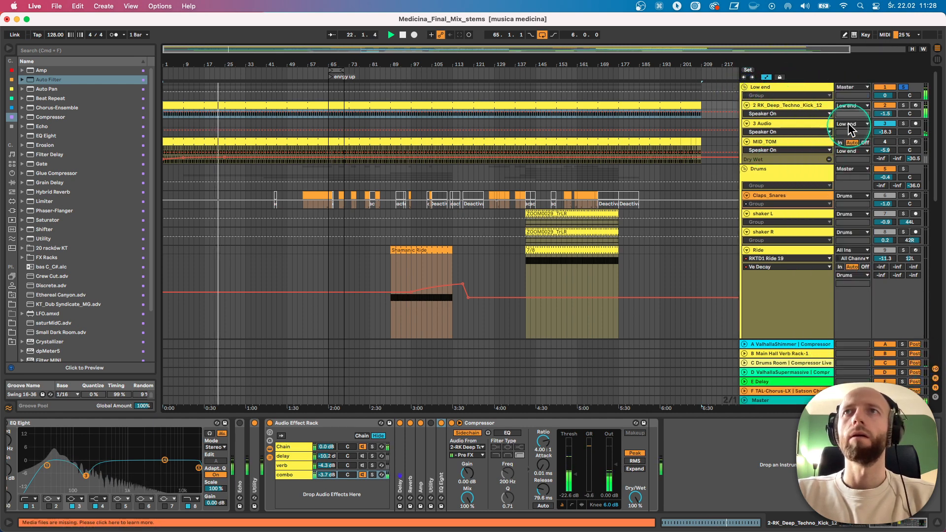
left_click_drag(834, 117, 817, 195)
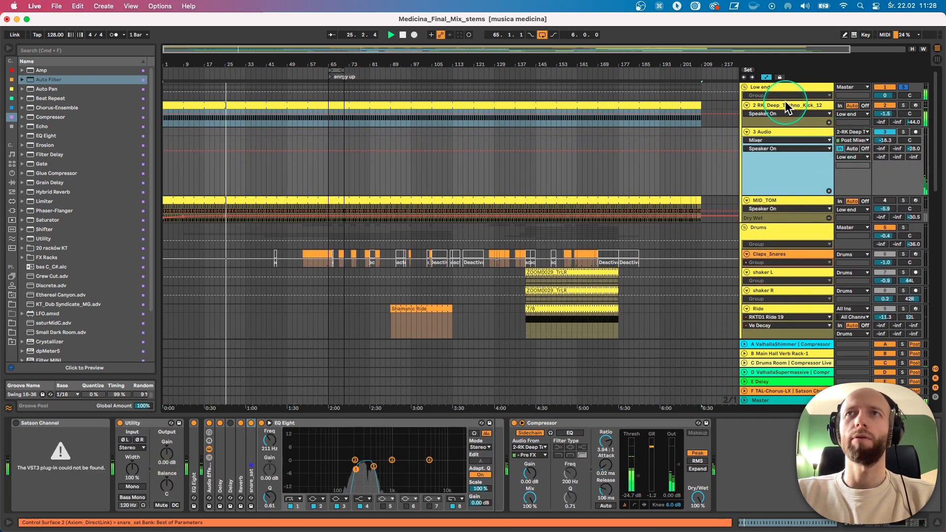
Unfold the Audio Effect Rack on the 3 Audio track and show its chain list.
left_click(264, 432)
left_click(213, 481)
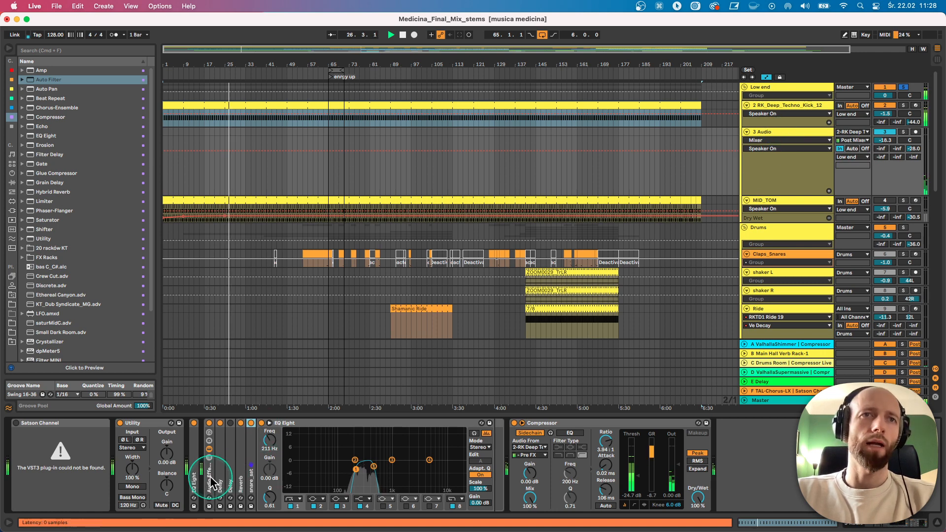
left_click(212, 479)
left_click(209, 449)
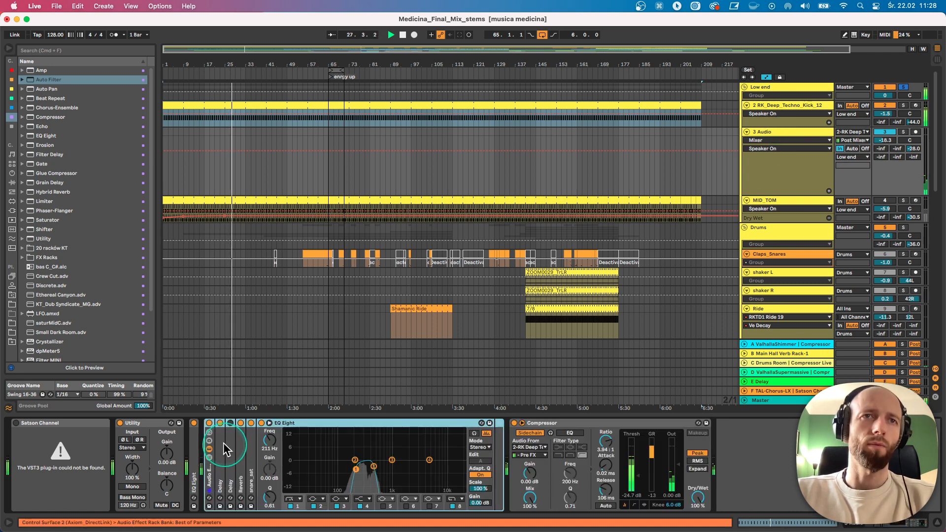
left_click(208, 449)
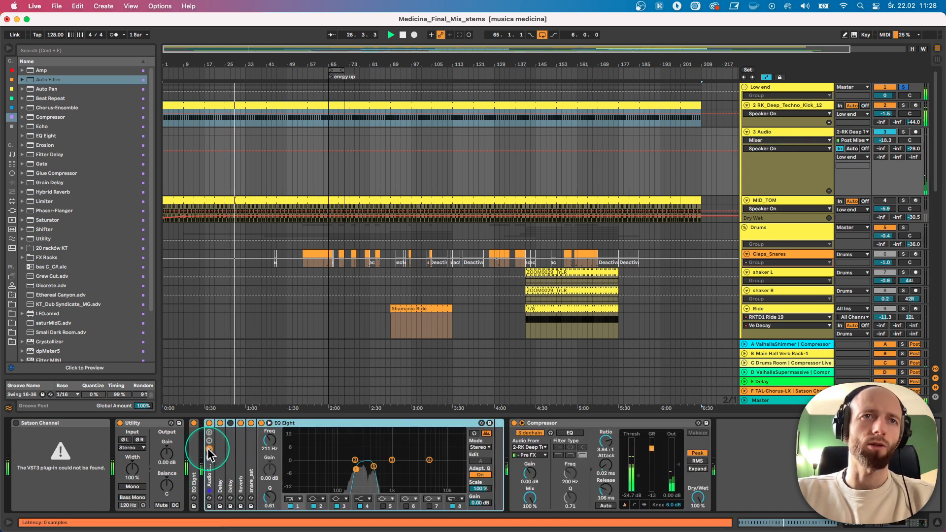
left_click(208, 449)
left_click(229, 447)
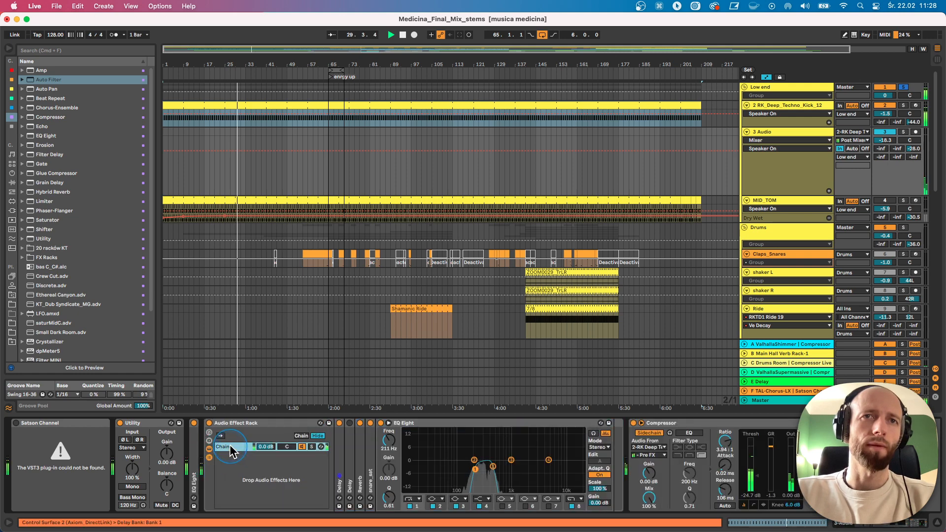
Examine the Delay and Reverb settings on the 3 Audio track and fold both devices again.
left_click(321, 447)
double_click(339, 448)
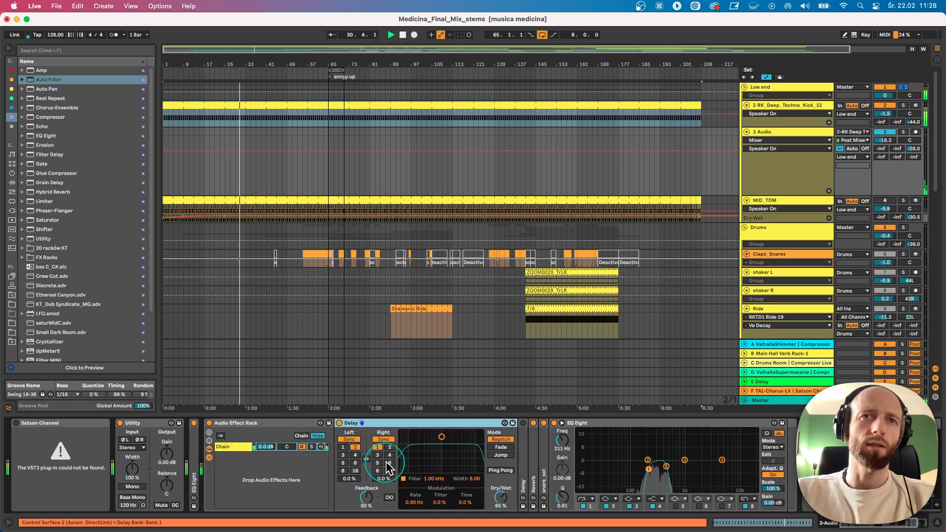
double_click(533, 458)
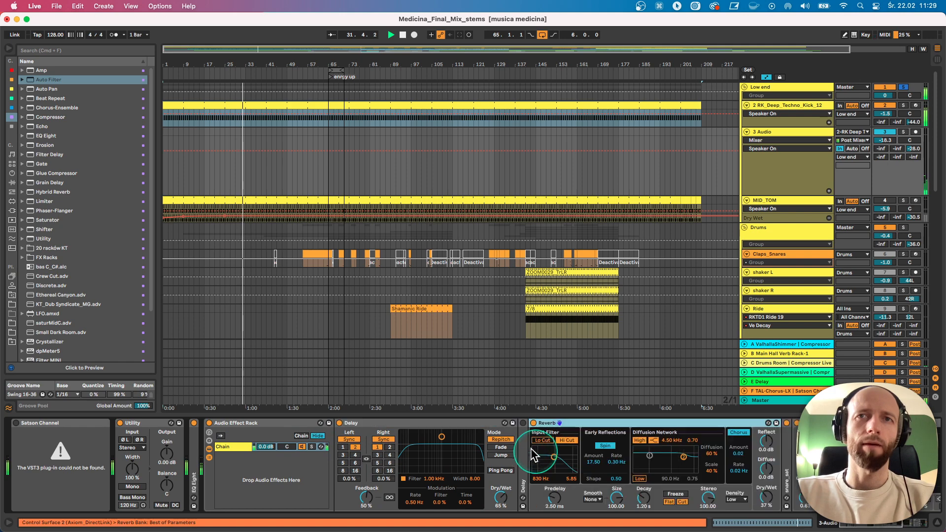
double_click(436, 422)
double_click(434, 422)
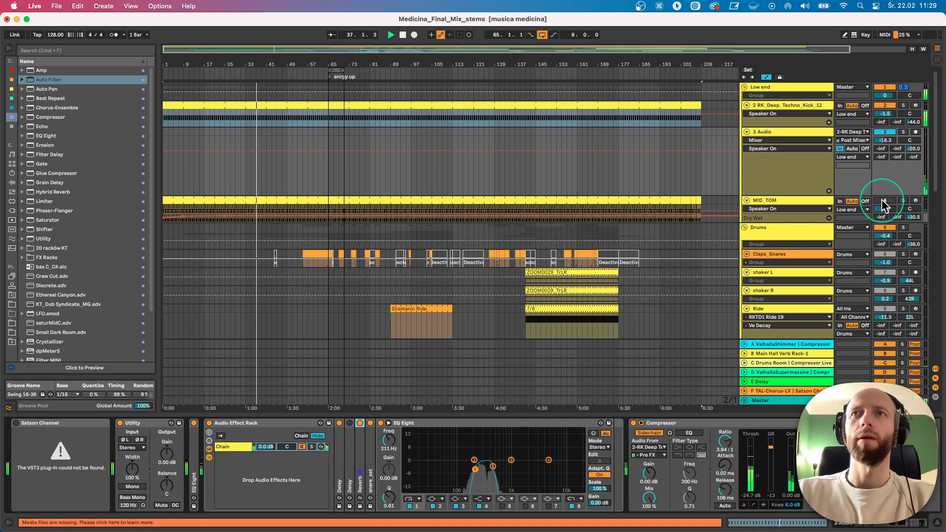
Examine the MID_TOM track's effects, its tom sample in Simpler and its MIDI clip notes, and fold the track.
left_click(792, 206)
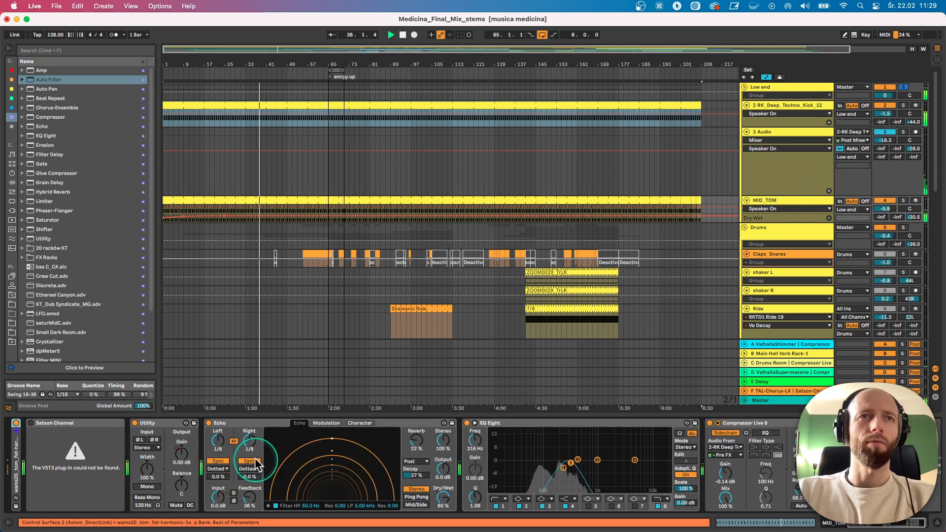
left_click(230, 197)
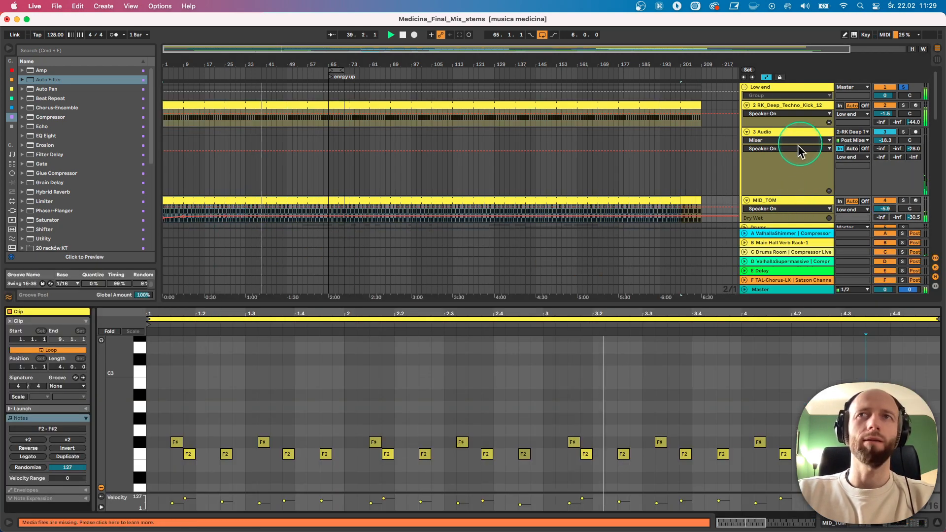
left_click(787, 202)
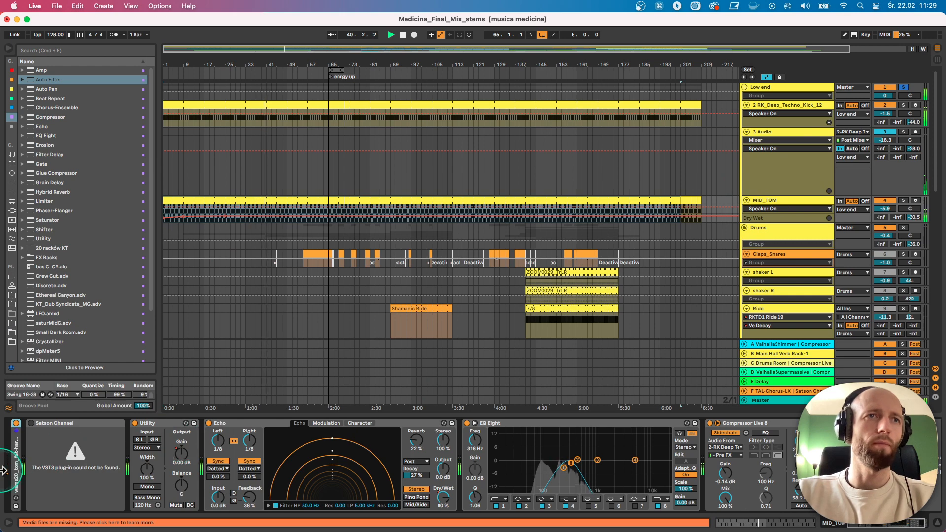
left_click(173, 321)
double_click(210, 203)
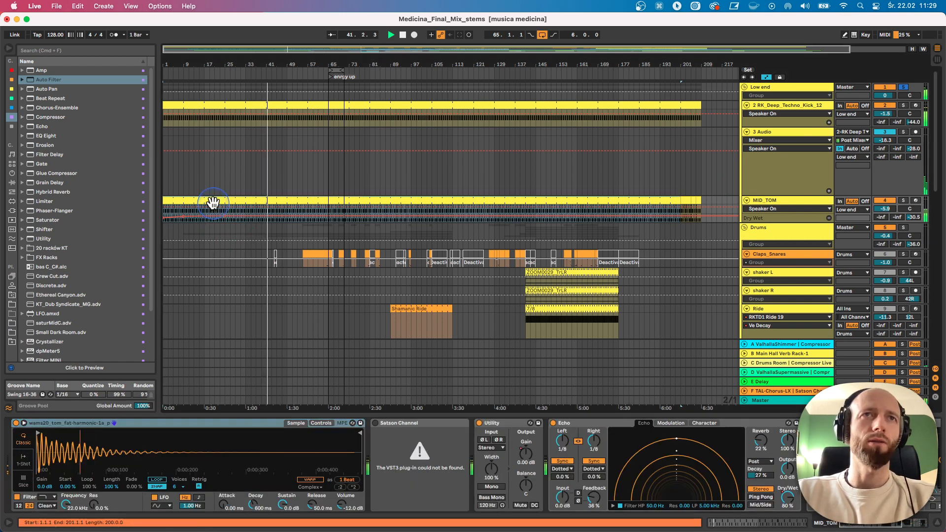
left_click(245, 326)
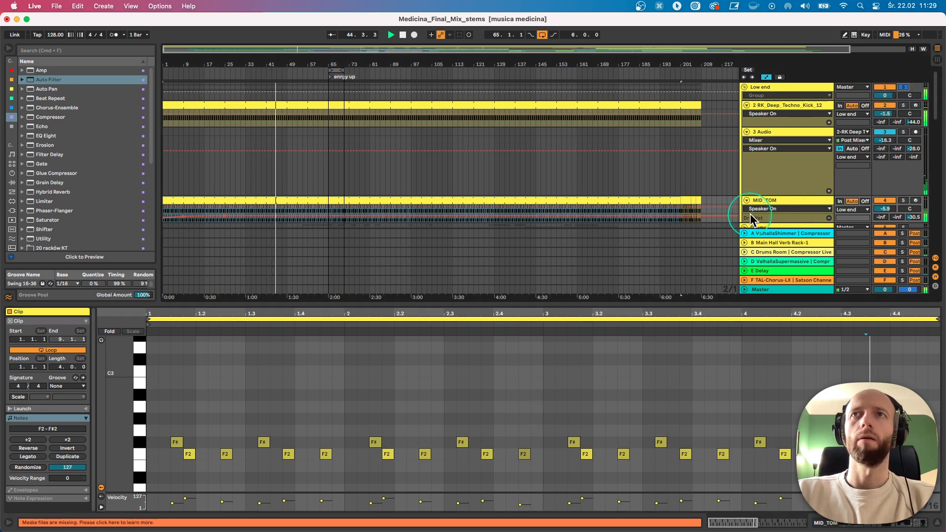
left_click(747, 200)
Show the Low end group's devices and switch Instant Mayhem off and back on to compare the sound.
double_click(770, 87)
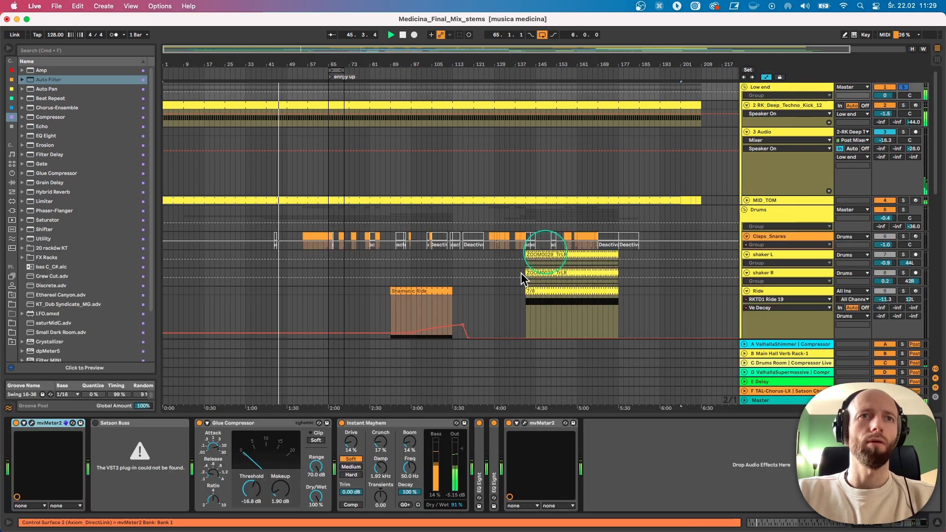
left_click(341, 424)
left_click(342, 424)
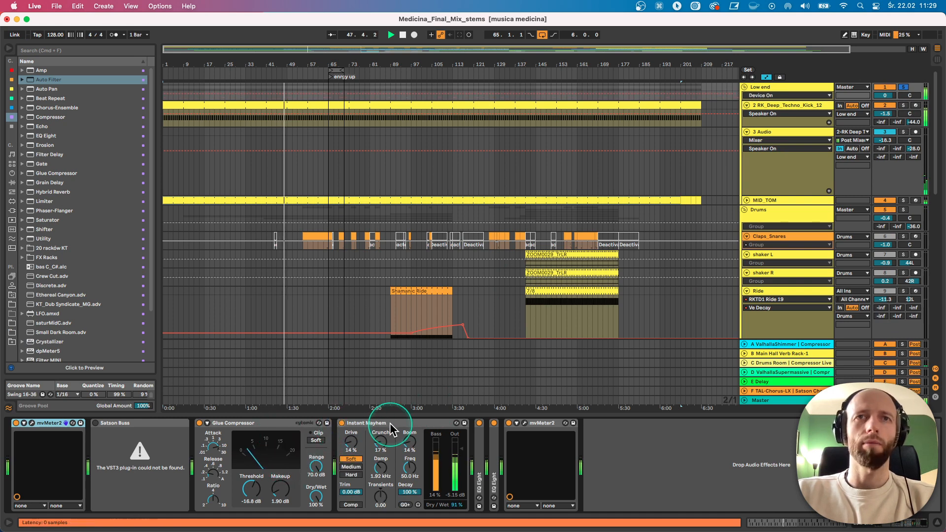
Fold Instant Mayhem and the Glue Compressor, and check the curve of the Low end group's last EQ Eight.
double_click(390, 424)
double_click(252, 423)
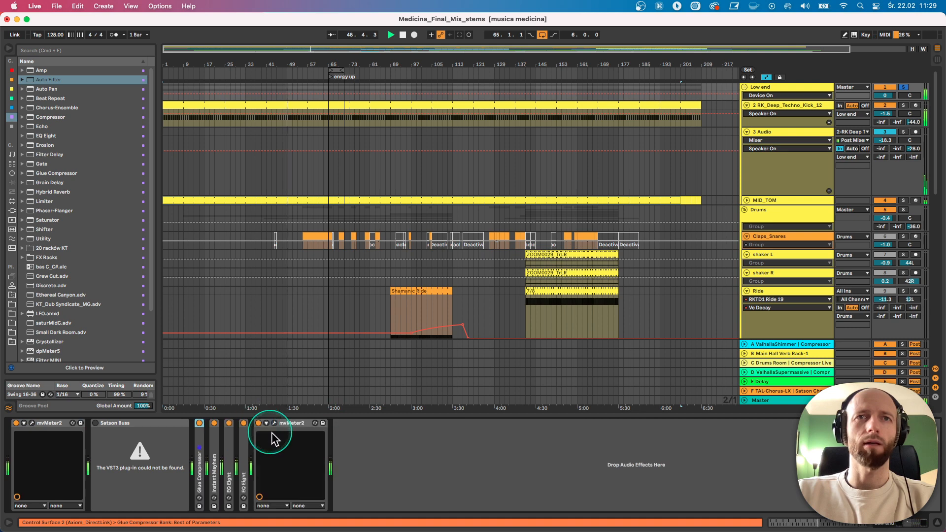
double_click(243, 443)
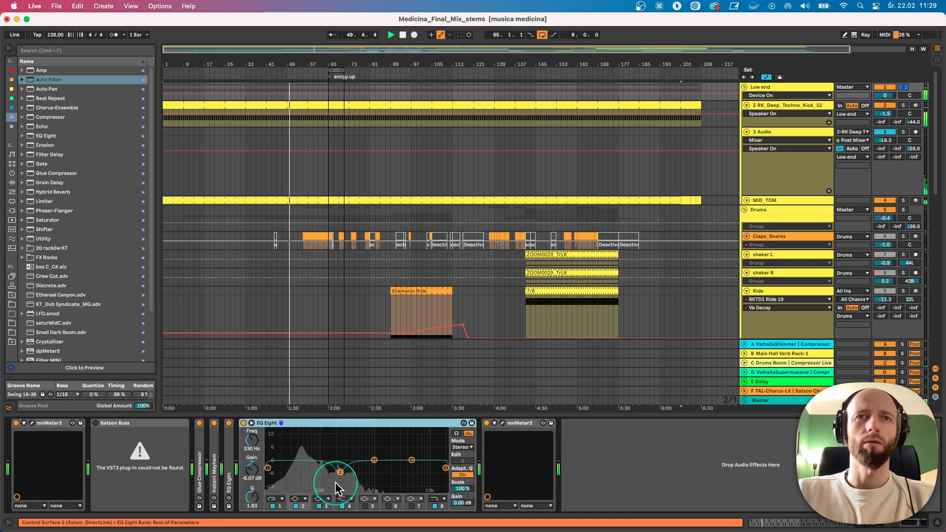
double_click(302, 422)
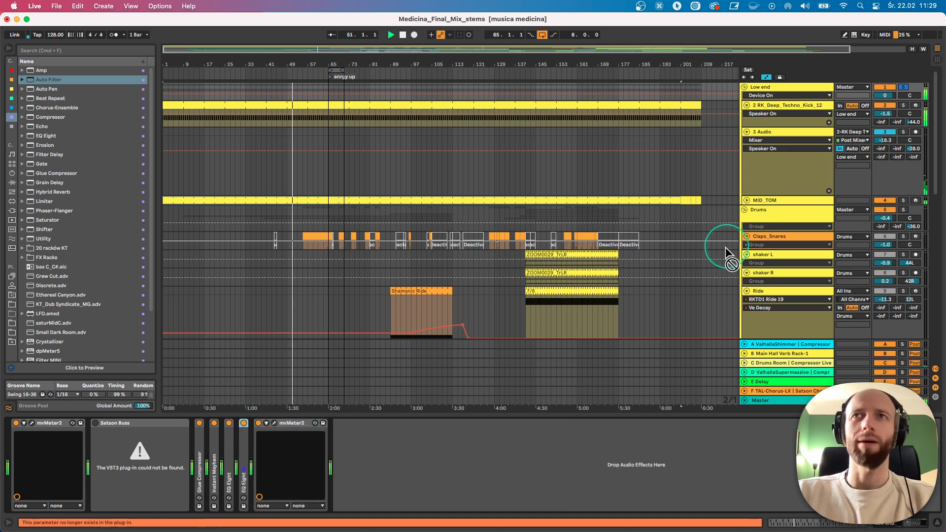
Fold the Low end group and solo the Drums group together with it.
left_click(744, 87)
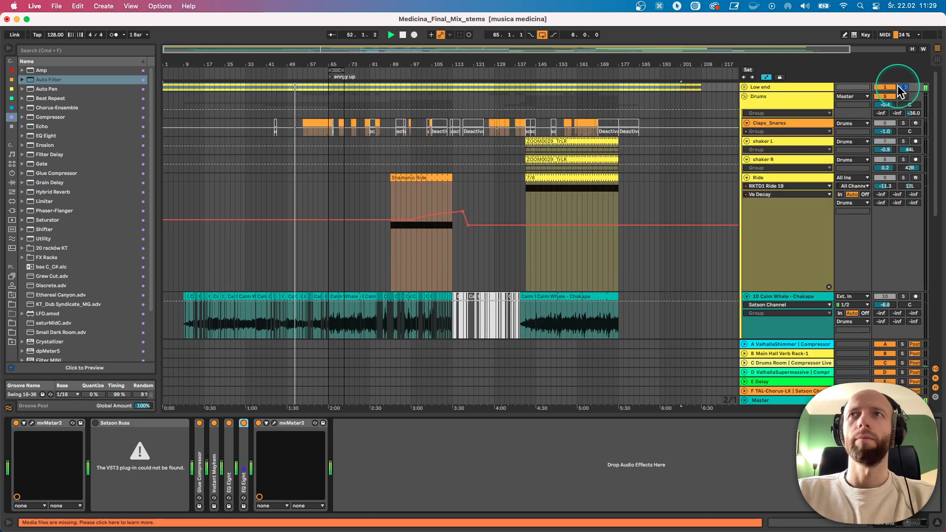
left_click(902, 97, "super")
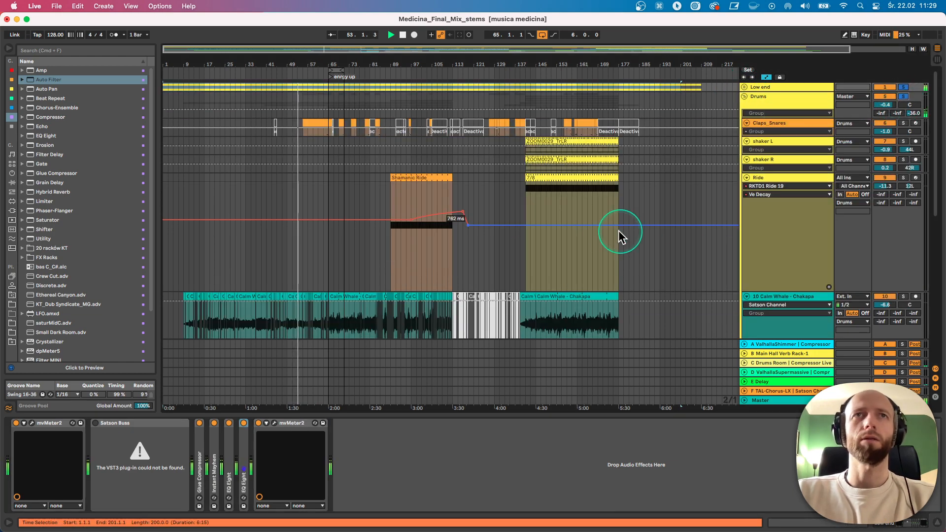
scroll(591, 244, "down", 15)
scroll(570, 243, "up", 5)
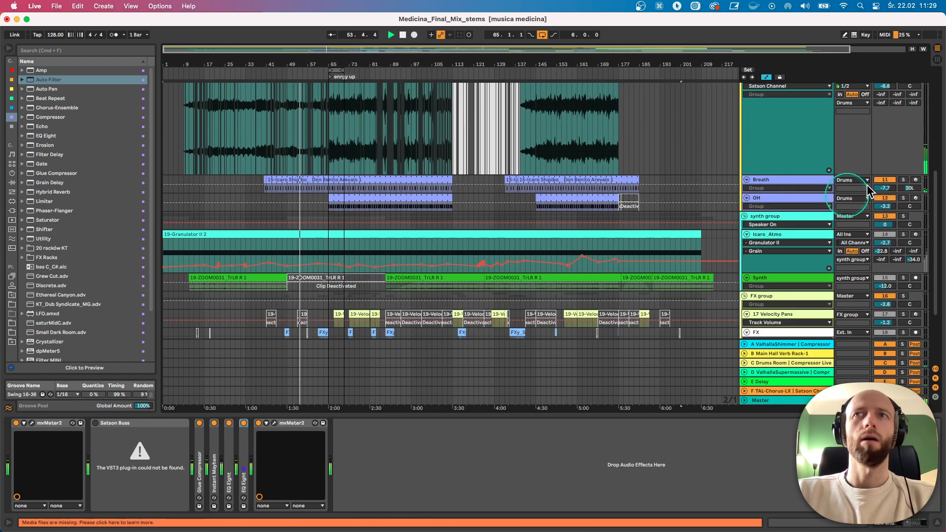
Show the Breath track's devices, solo the track and stop playback.
left_click(811, 185)
left_click(903, 180)
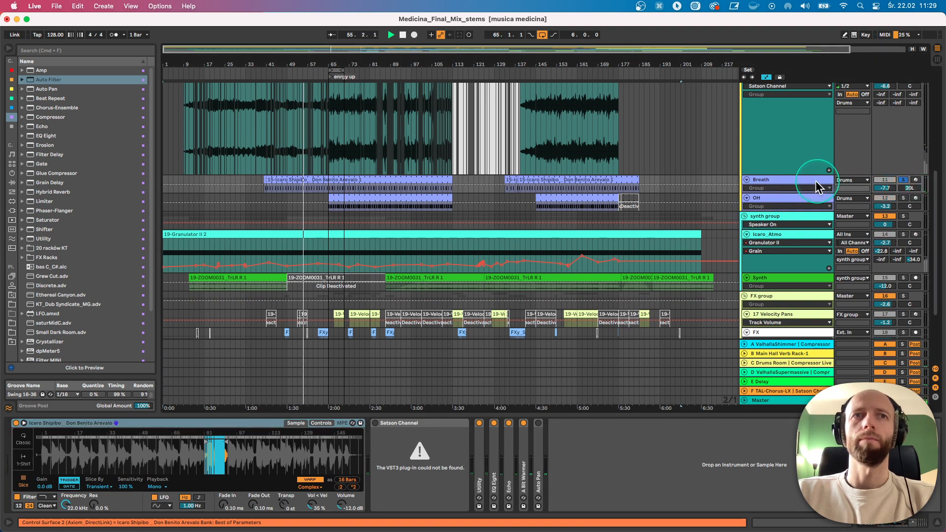
key("space")
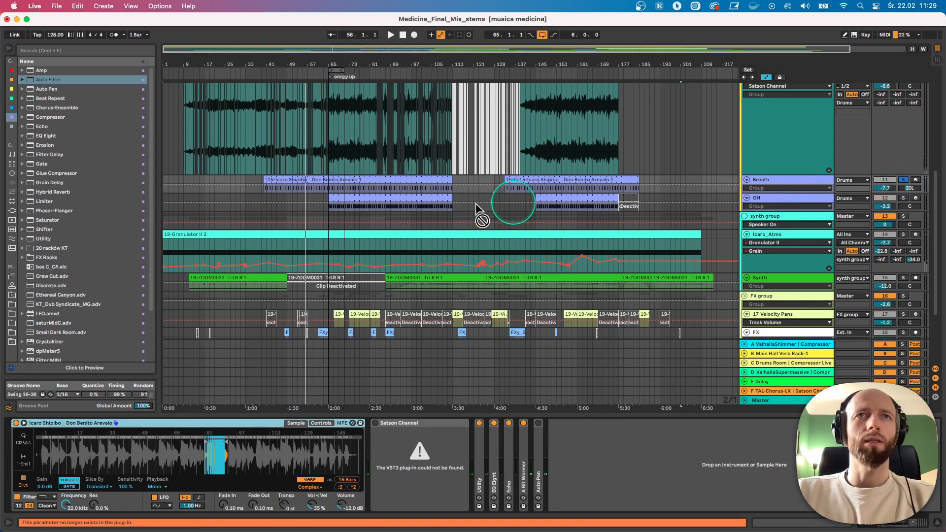
Zoom in on the start of the Breath clip near bar 41 and on its sample slices in Simpler.
left_click(306, 180)
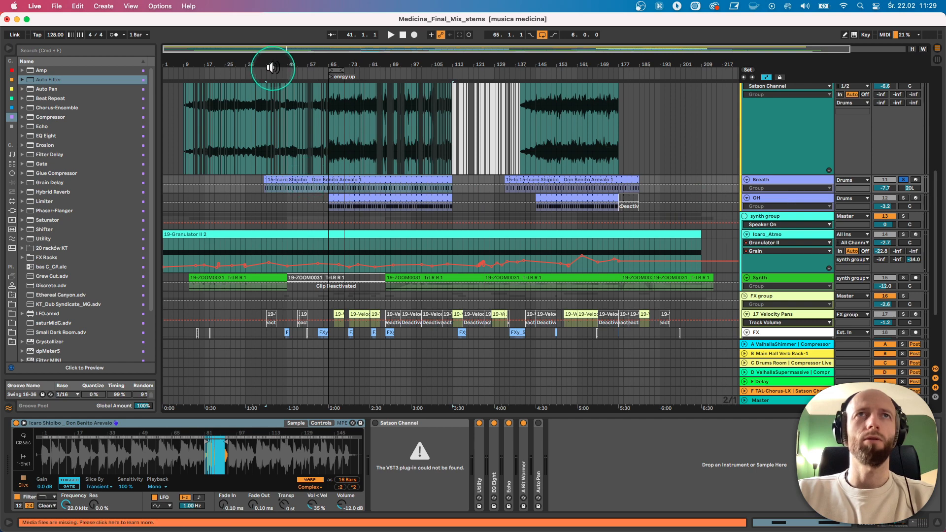
left_click_drag(275, 66, 276, 68)
left_click_drag(217, 450, 247, 450)
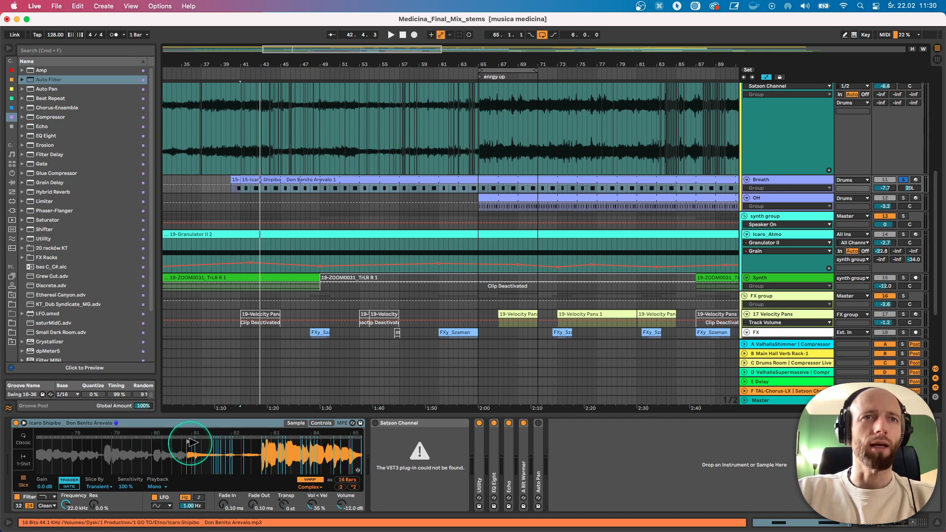
Insert a new MIDI track below the 21 Audio track.
left_click(562, 240)
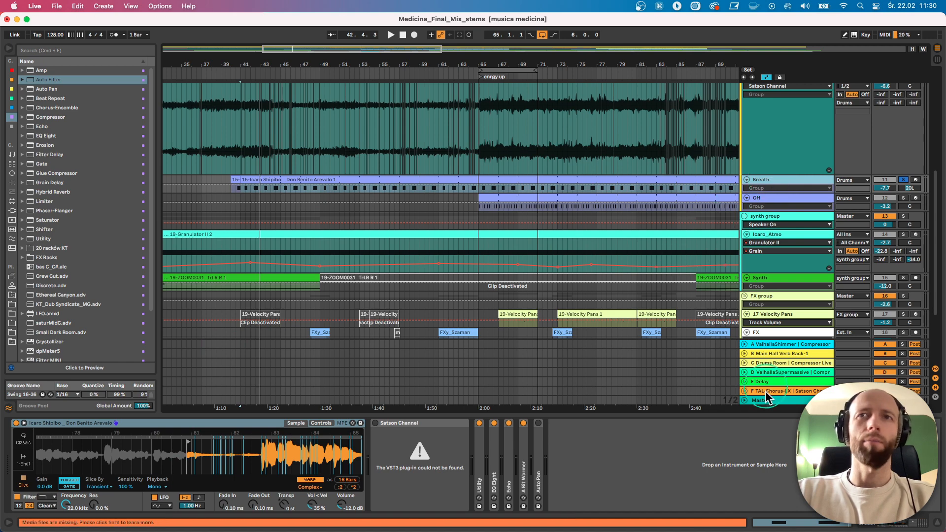
scroll(768, 392, "down", 5)
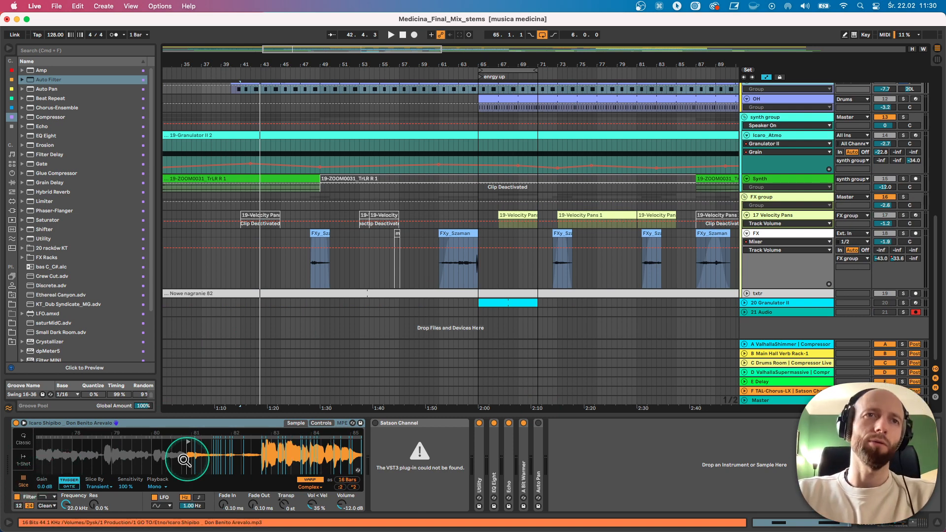
scroll(351, 242, "up", 2)
scroll(447, 264, "down", 2)
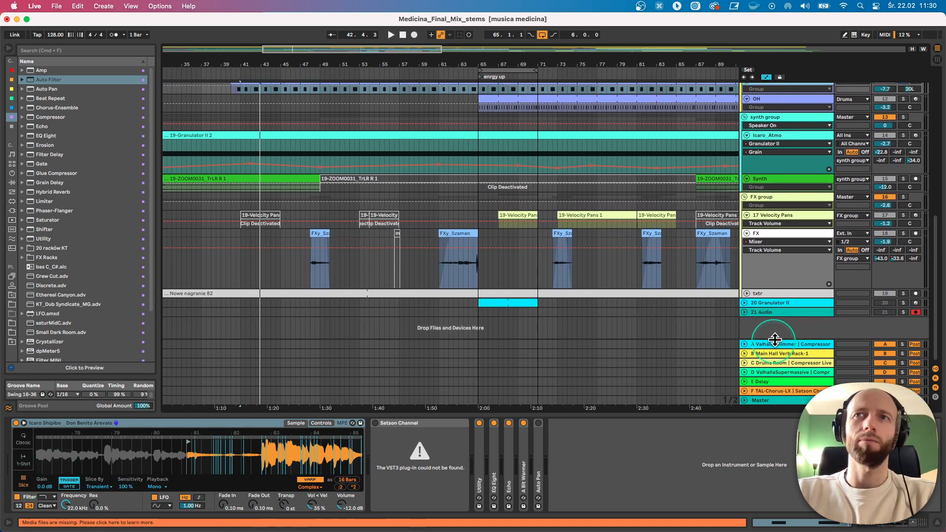
right_click(768, 324)
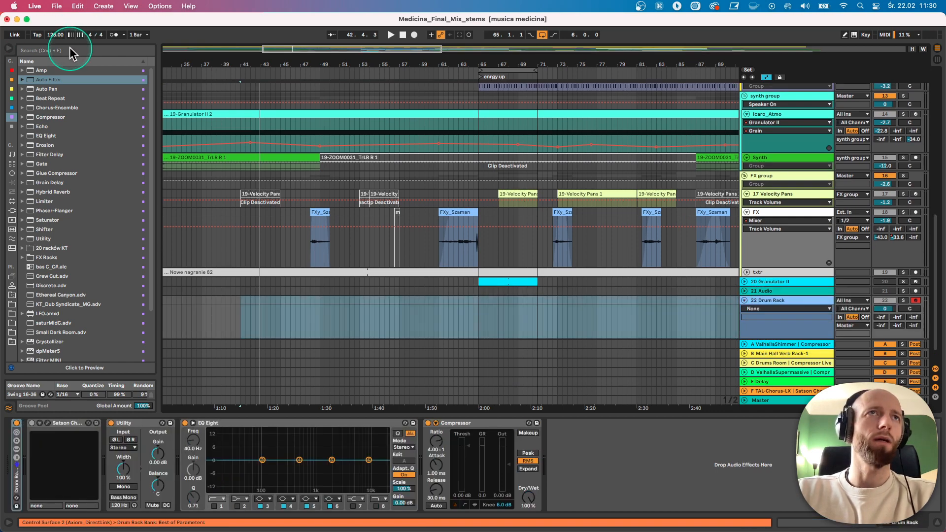
Search the browser's instruments for "sampler".
left_click(70, 48)
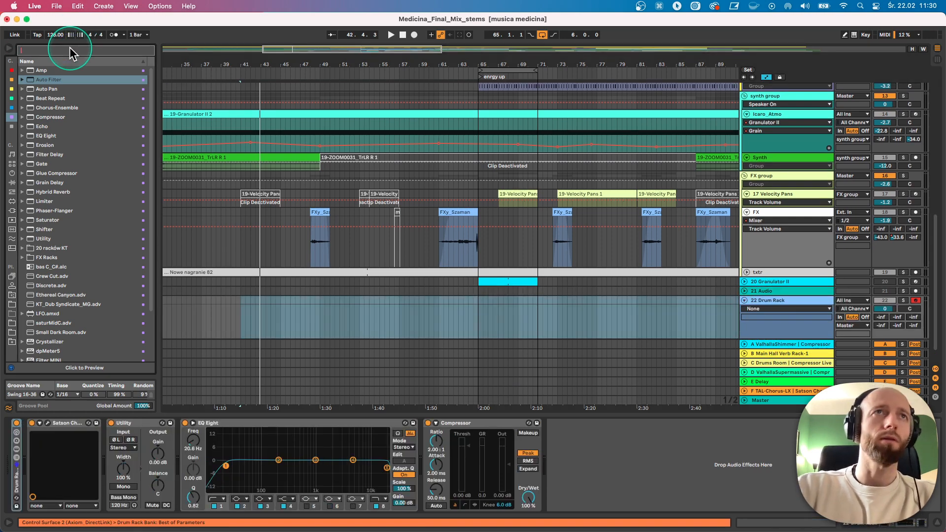
type("sampler")
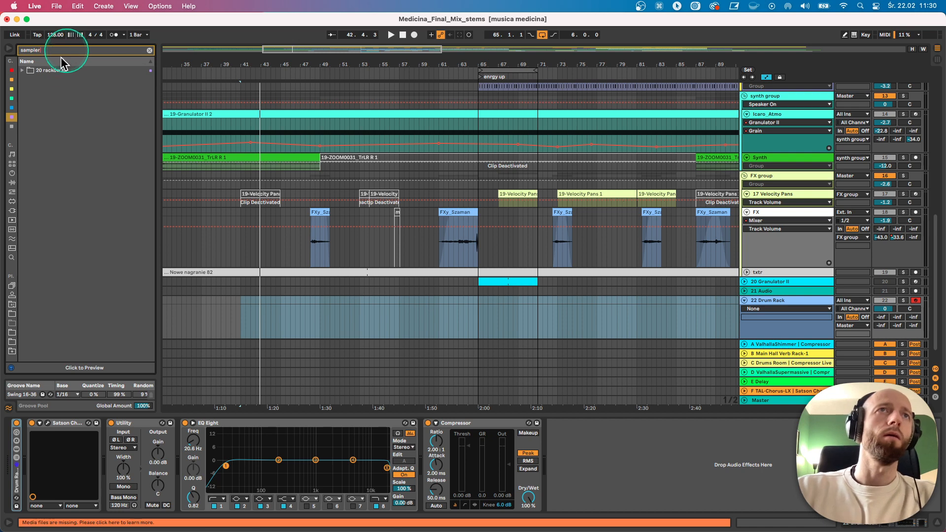
left_click(11, 173)
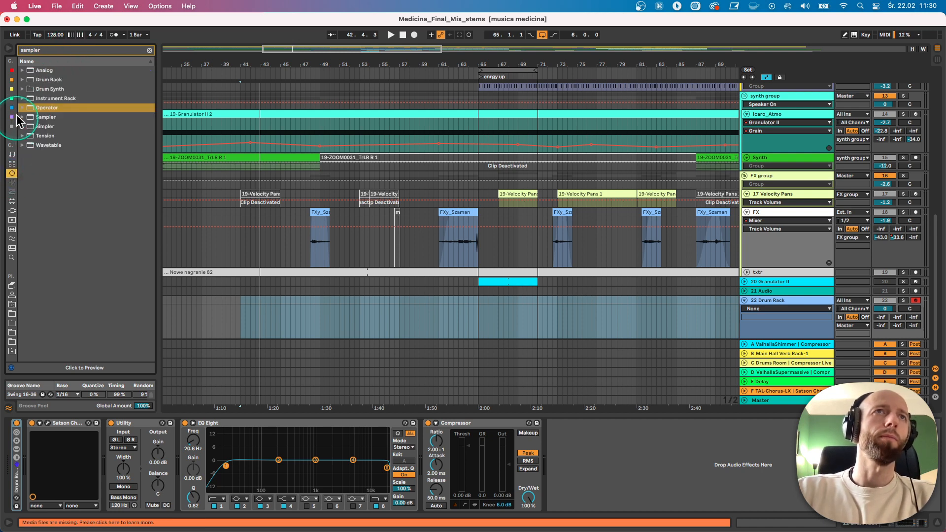
Load Sampler onto the new MIDI track 22.
left_click_drag(35, 120, 202, 286)
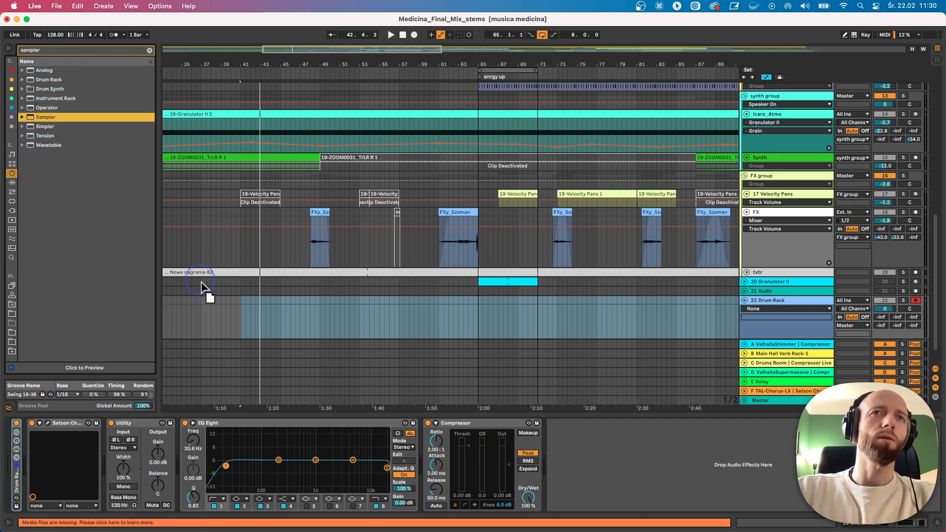
left_click_drag(233, 328, 215, 330)
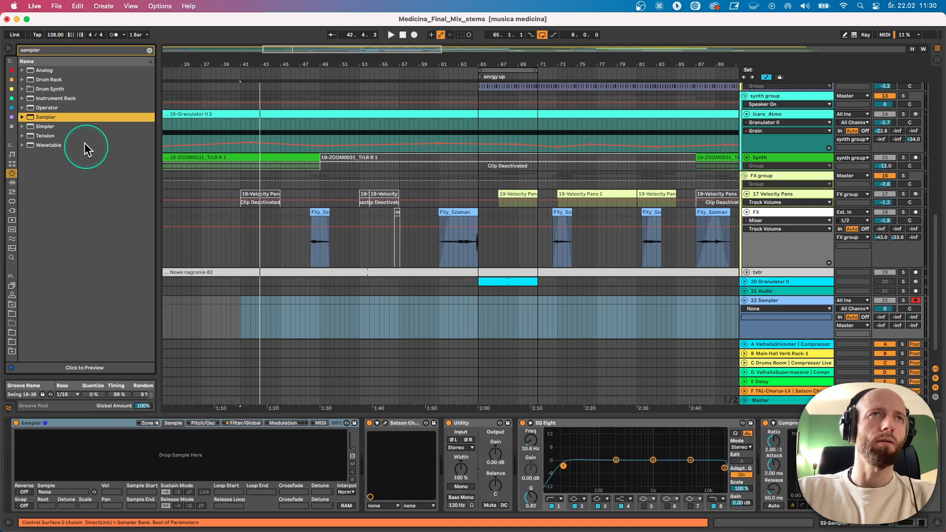
Load Simpler onto track 22 in place of Sampler and clear the browser search.
left_click_drag(36, 127, 256, 335)
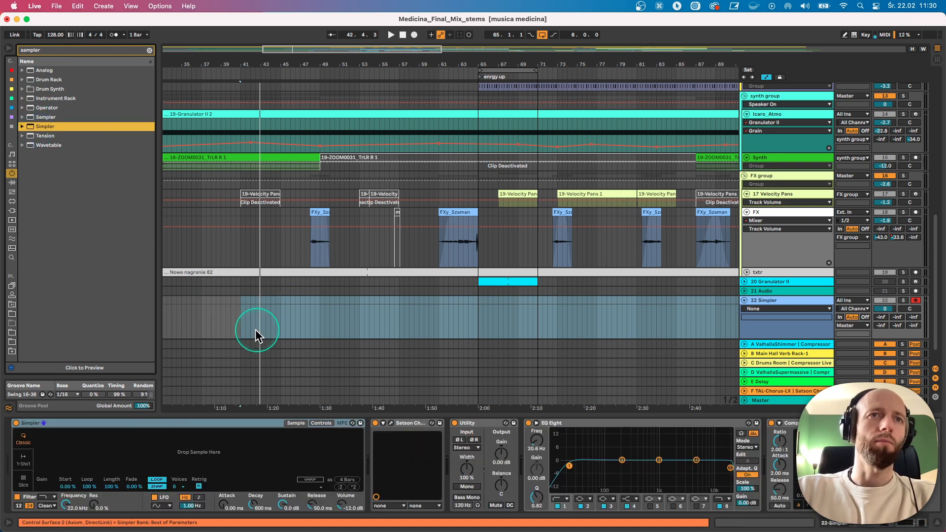
left_click(149, 50)
left_click(199, 237)
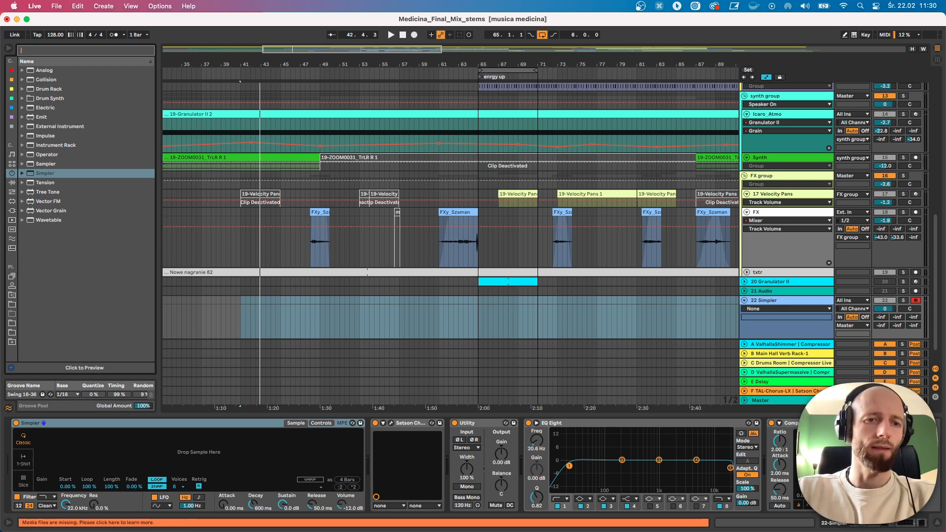
Load white-sky.mp3 from Finder into Simpler on track 22 and set Simpler to Slice mode.
key("super+Tab")
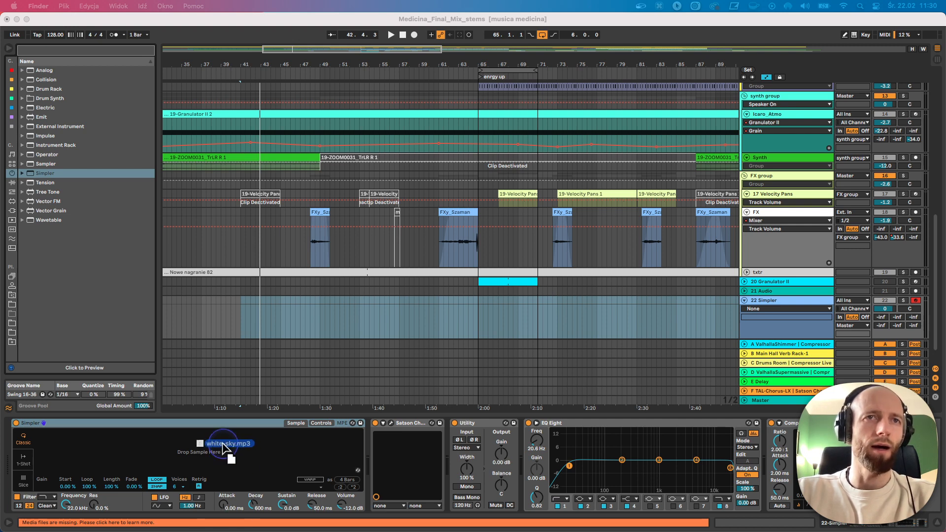
left_click_drag(223, 448, 222, 450)
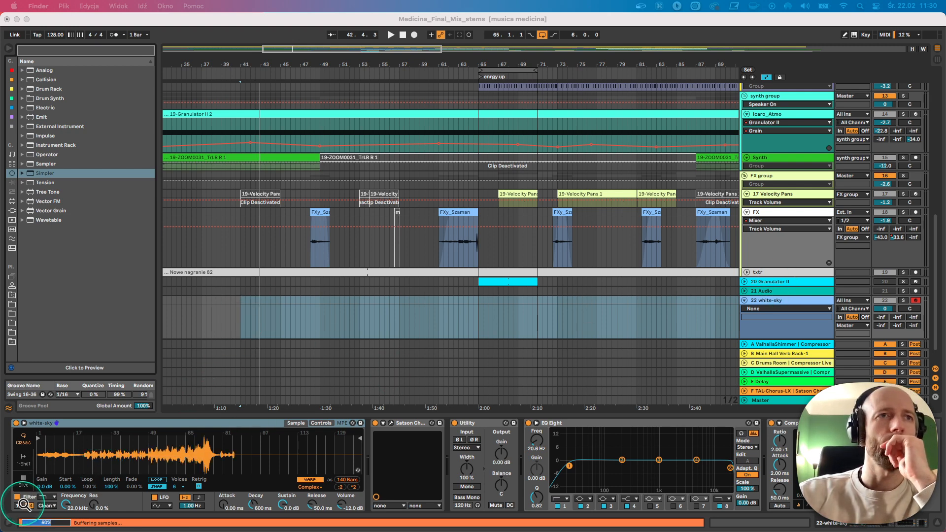
left_click(24, 484)
left_click(23, 484)
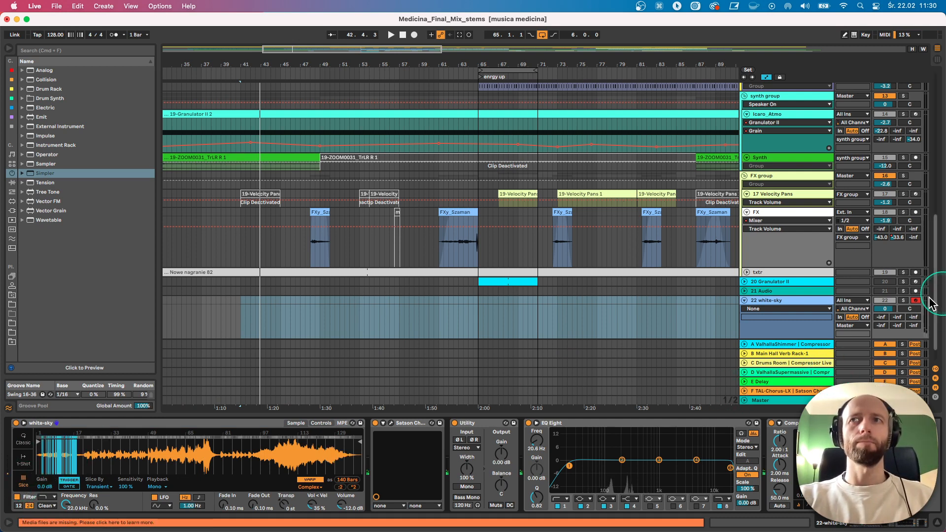
Solo track 22 and move Simpler's slice region from the start of the white-sky sample to its middle section.
left_click(897, 302)
left_click(679, 337)
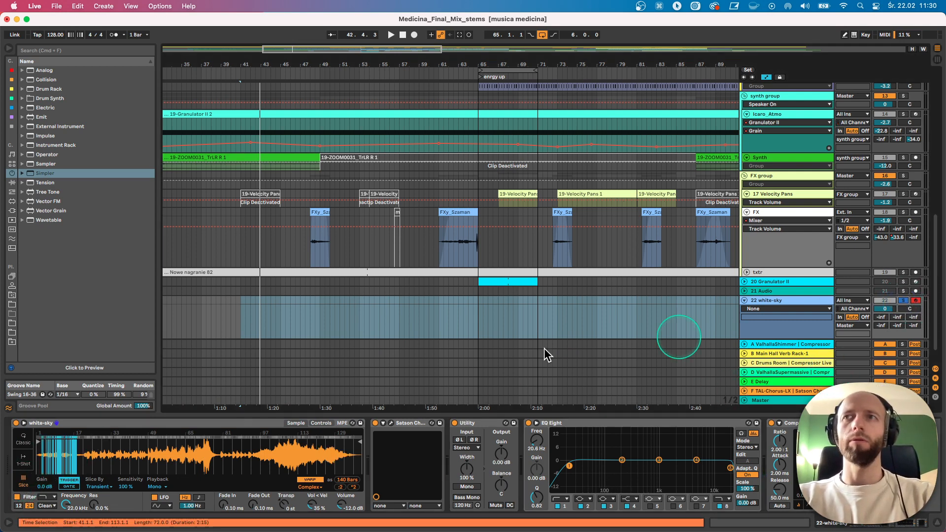
left_click_drag(43, 456, 255, 455)
mouse_move(157, 434)
left_mouse_down()
mouse_move(149, 452)
mouse_move(314, 446)
left_mouse_up()
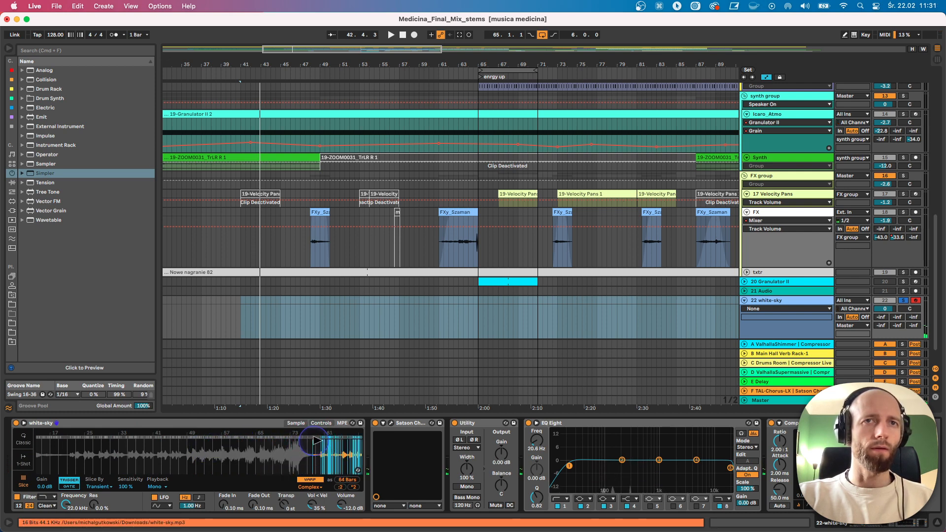
left_click_drag(317, 440, 197, 446)
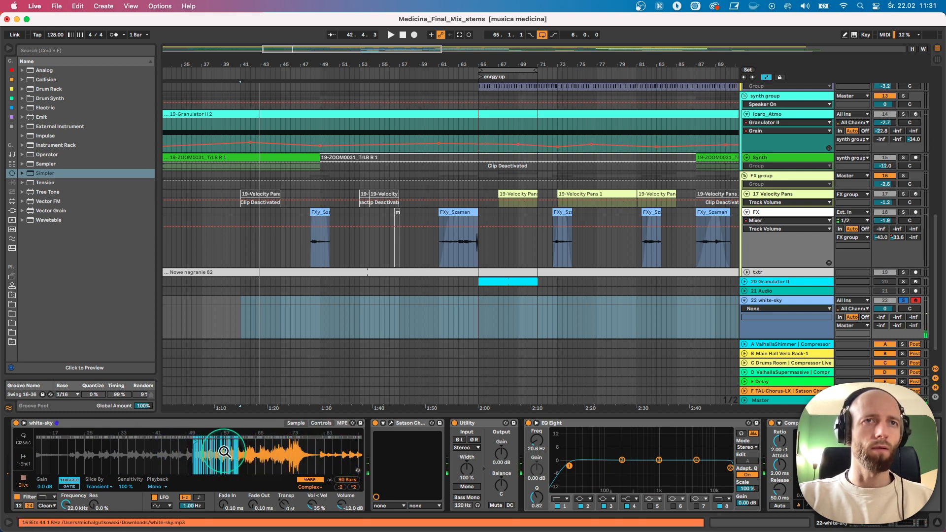
scroll(222, 450, "up", 5)
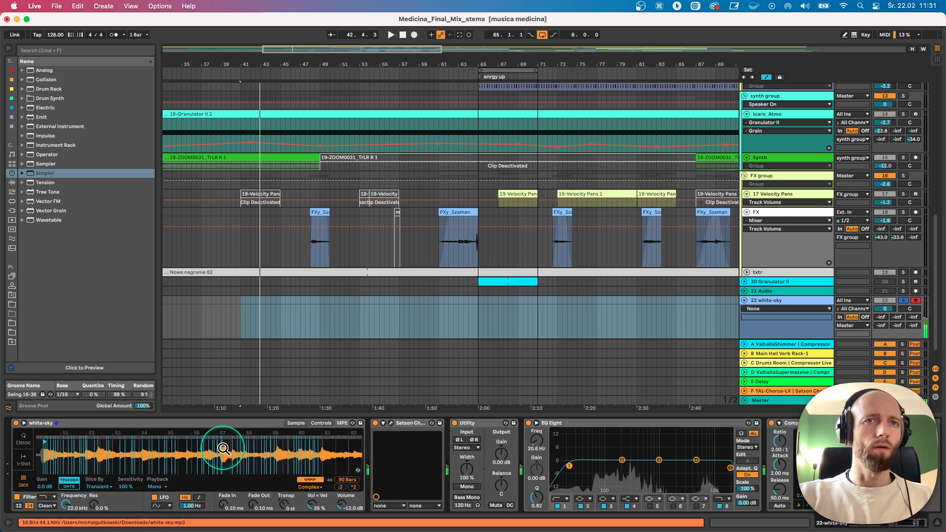
scroll(294, 449, "up", 5)
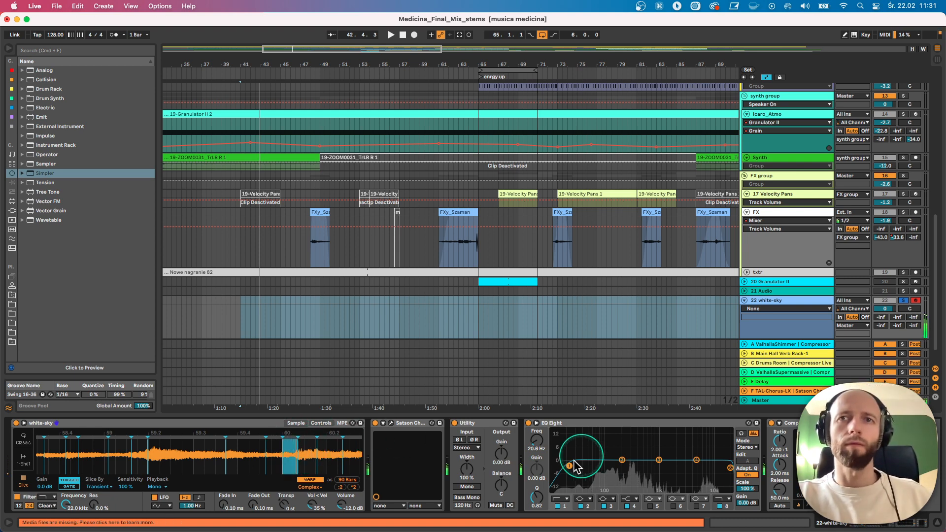
Raise the EQ Eight low-cut on track 22 to about 3.3 kHz and collapse the device.
left_click_drag(569, 466, 600, 467)
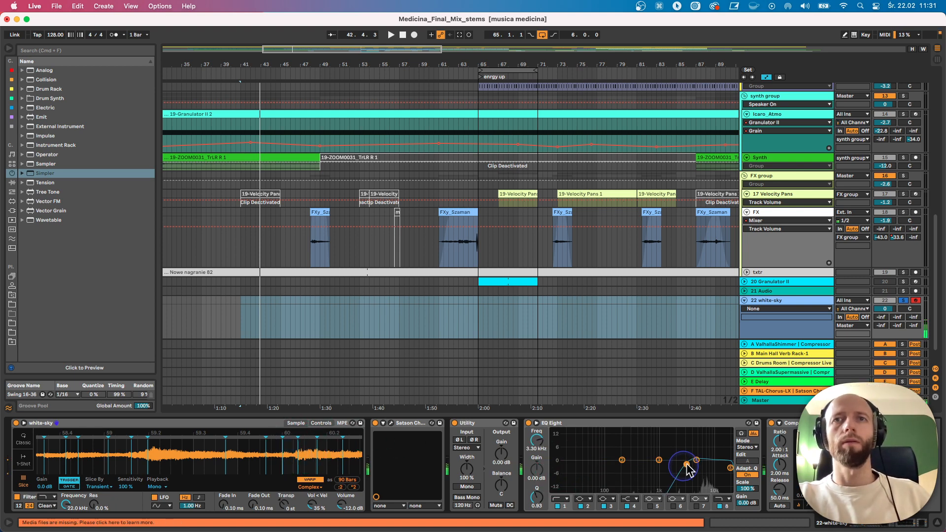
double_click(599, 422)
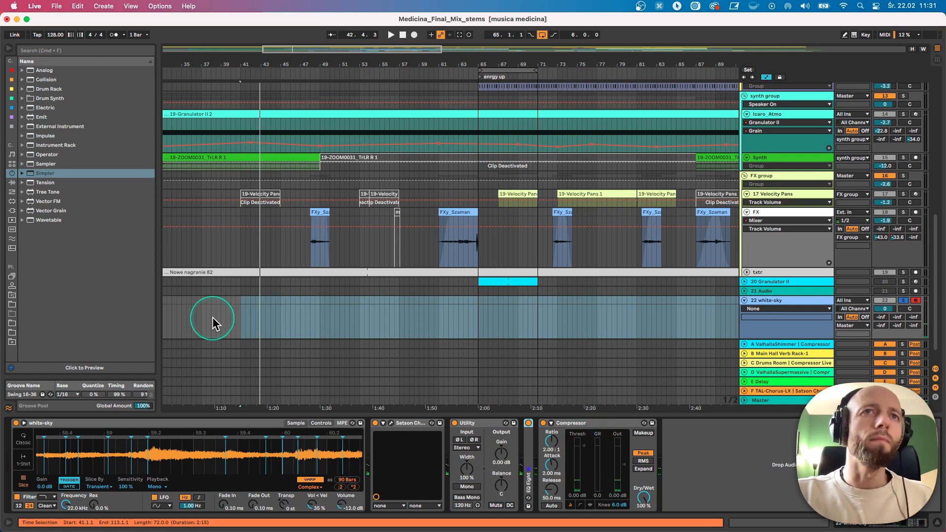
Create a MIDI clip over bars 41 to 45 on track 22 with an A5 note at 1.1.3, looped every beat.
left_click_drag(242, 304, 284, 318)
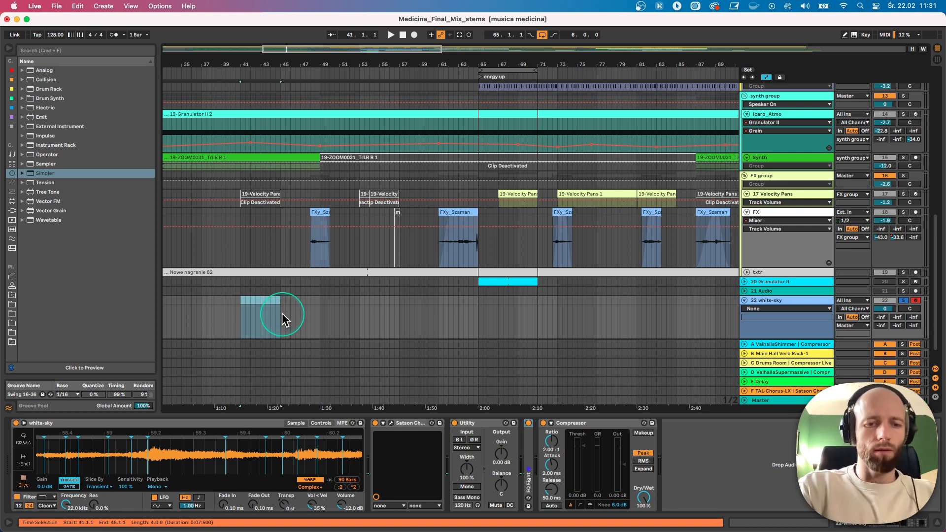
key("super+shift+m")
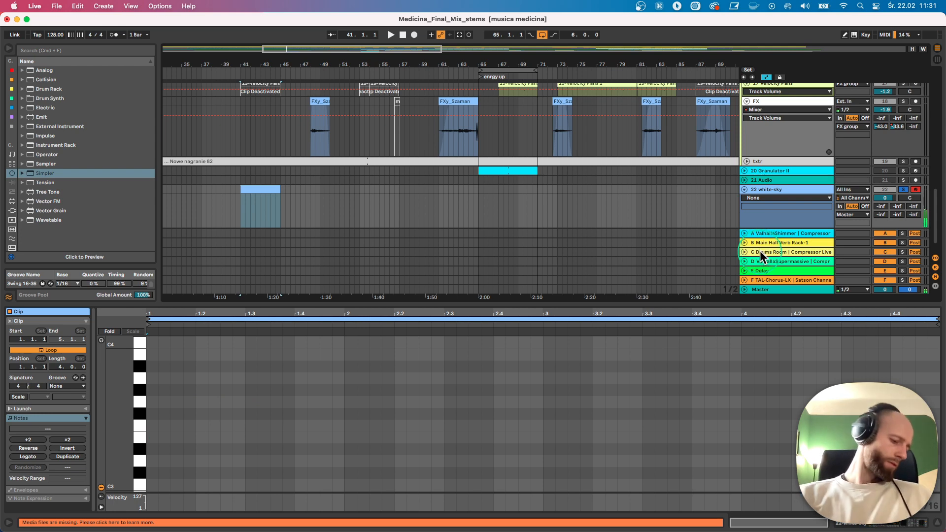
left_click_drag(131, 434, 150, 394)
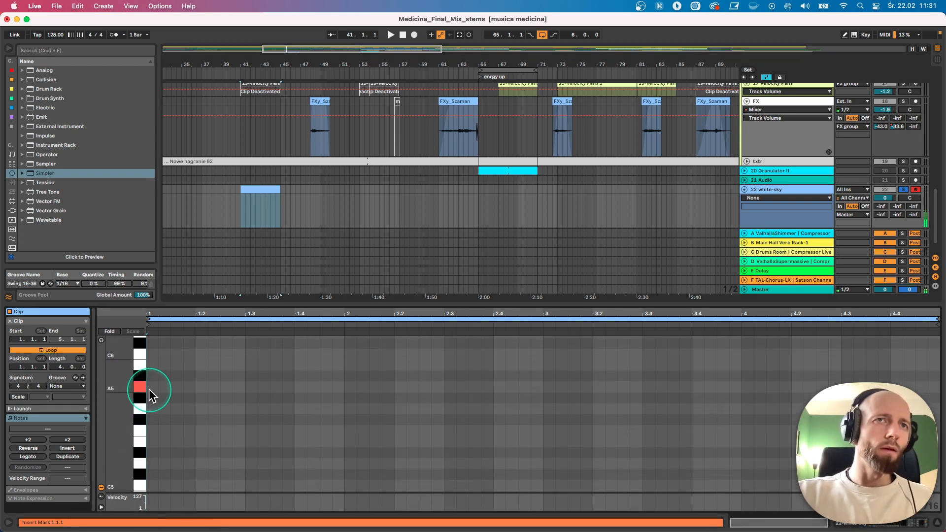
double_click(174, 387)
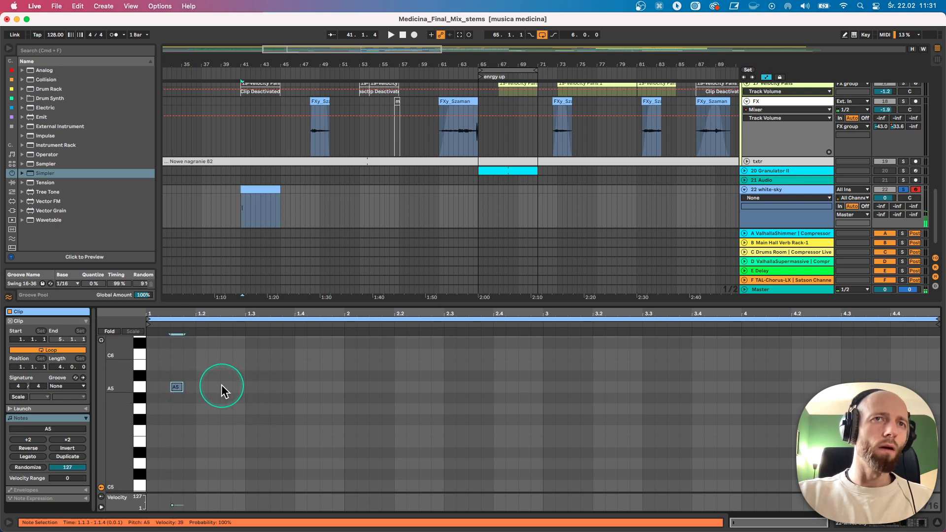
left_click(143, 390)
key("super+l")
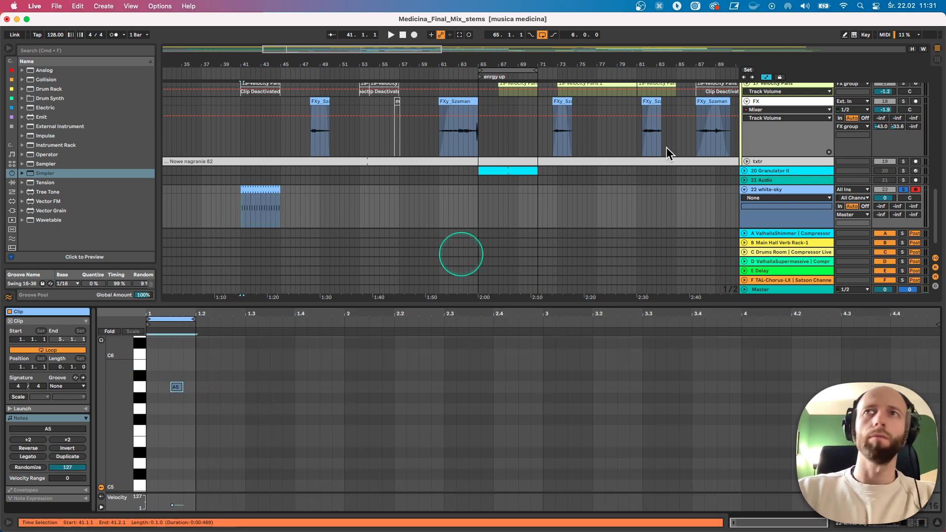
Play the looped white-sky clip from bar 41, take track 22 out of solo, and stop playback.
scroll(921, 129, "up", 10)
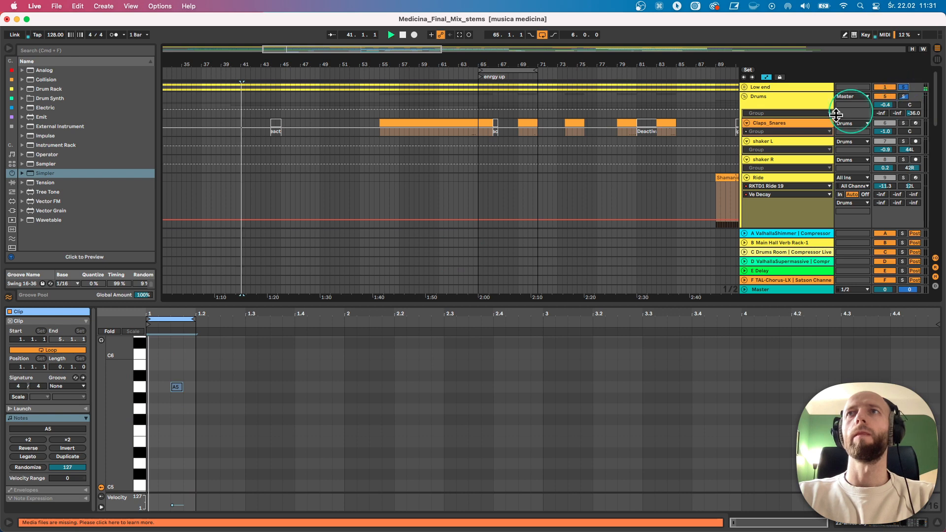
scroll(344, 264, "down", 5)
scroll(759, 192, "down", 5)
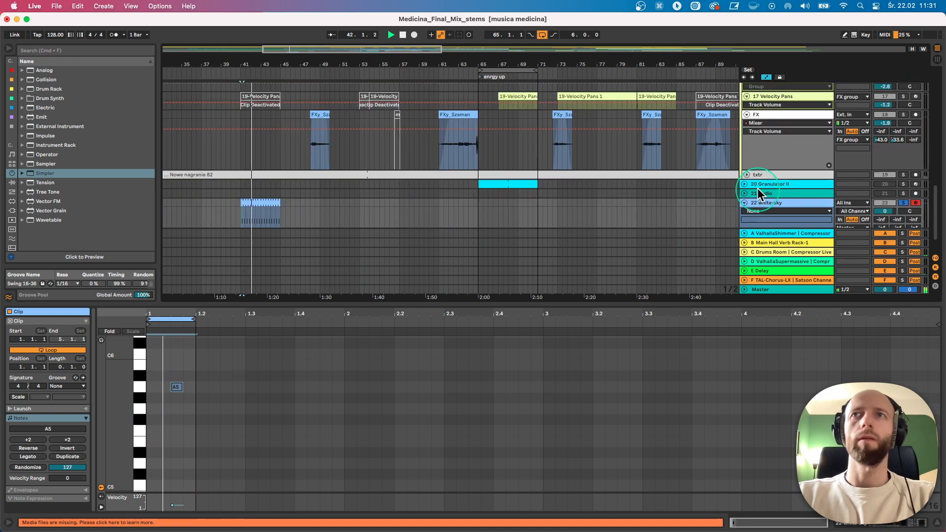
scroll(758, 192, "down", 3)
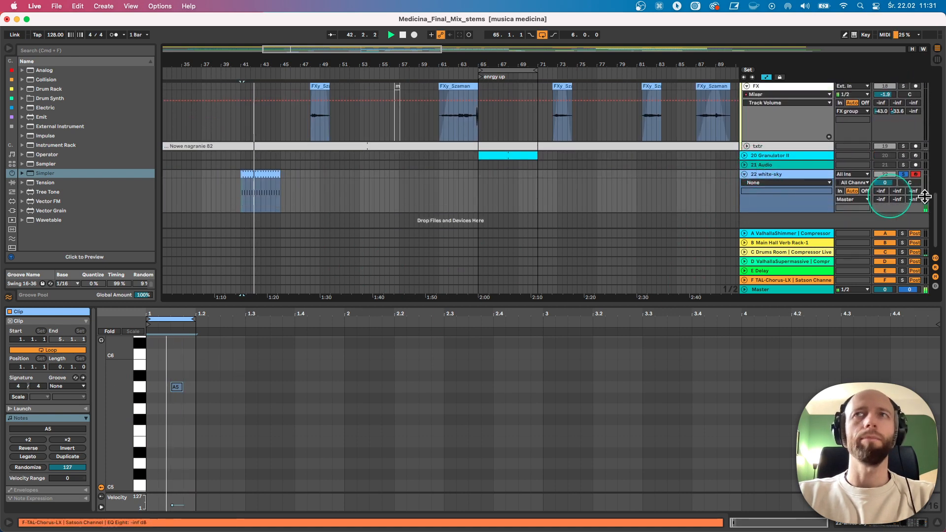
left_click(904, 175)
key("space")
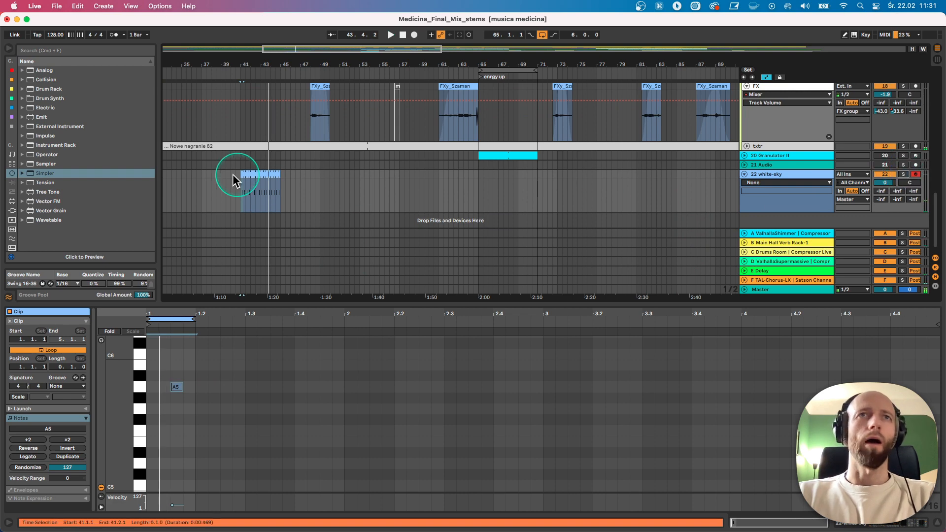
Review the looped clip's A5 note and the white-sky slices in track 22's Simpler.
left_click(260, 176)
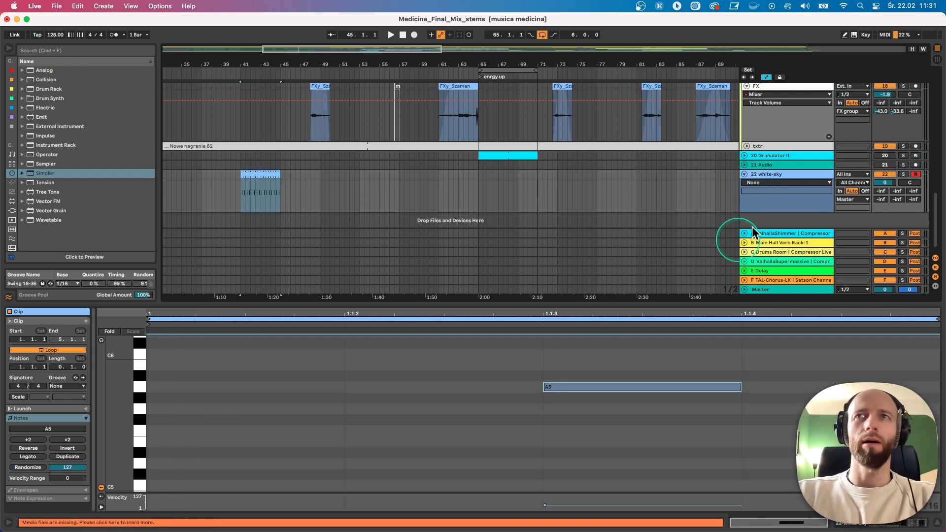
left_click(767, 176)
left_click_drag(62, 454, 138, 457)
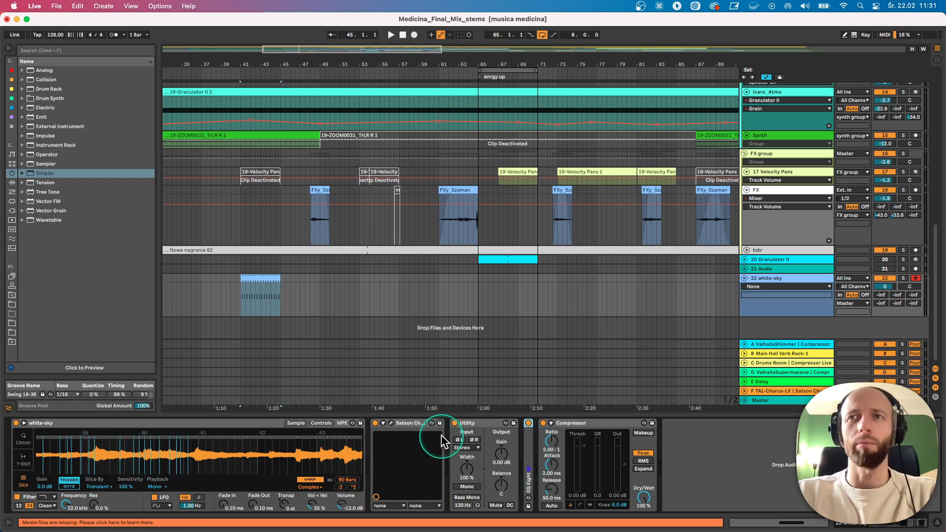
Play the Breath track from bar 41, soloed and then back in the full mix.
scroll(376, 264, "up", 10)
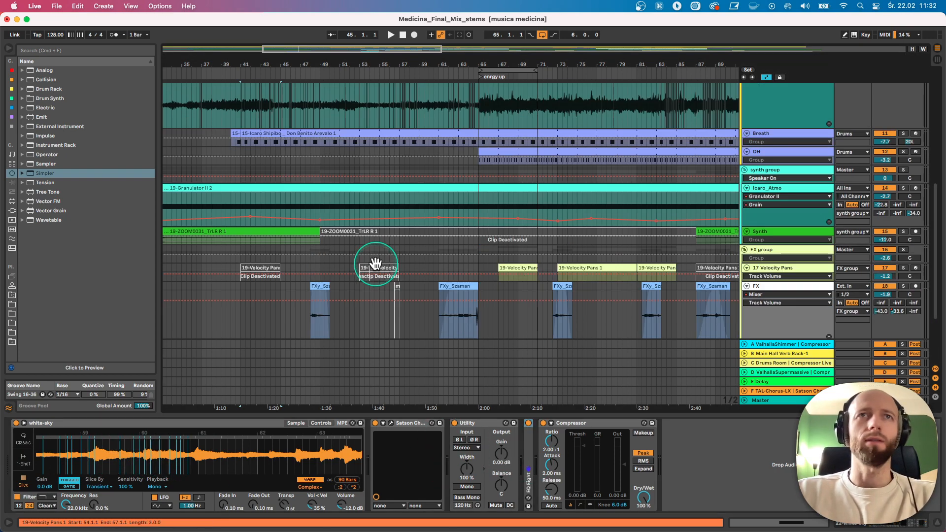
left_click(296, 291)
key("space")
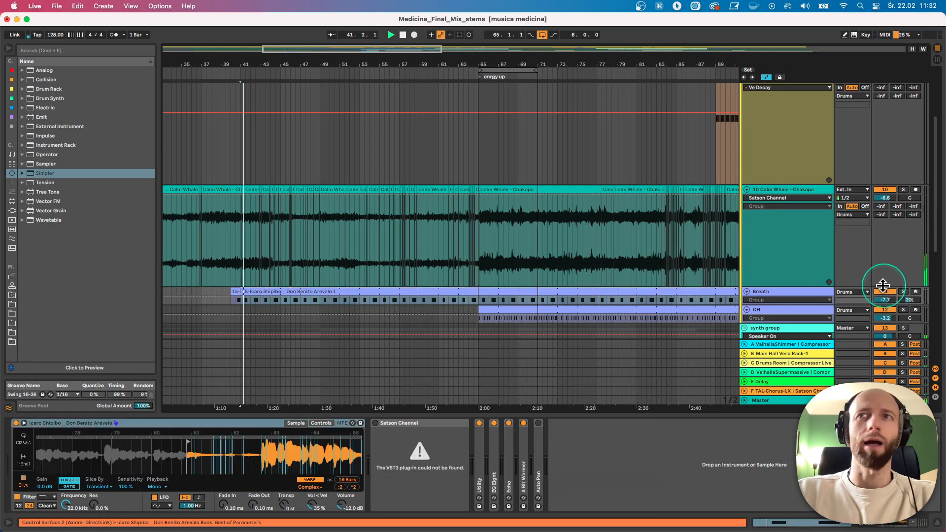
left_click(903, 292)
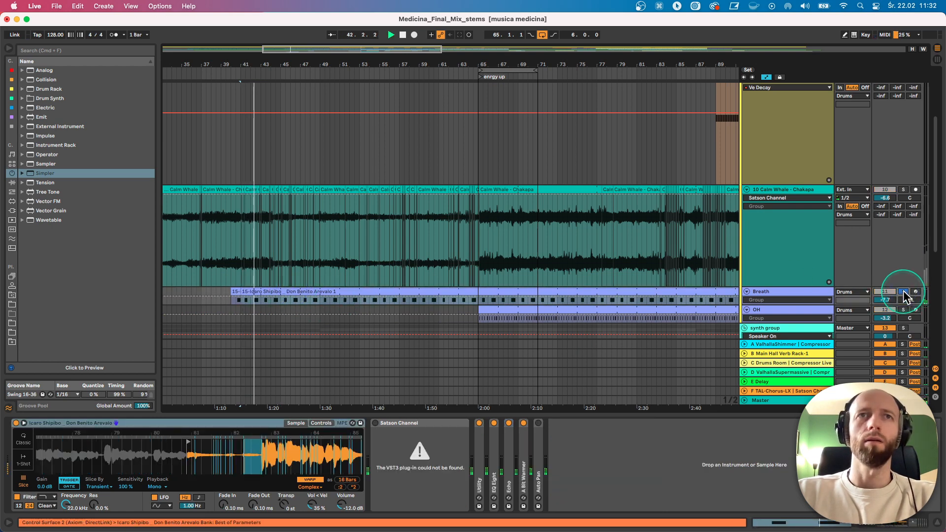
left_click(903, 292)
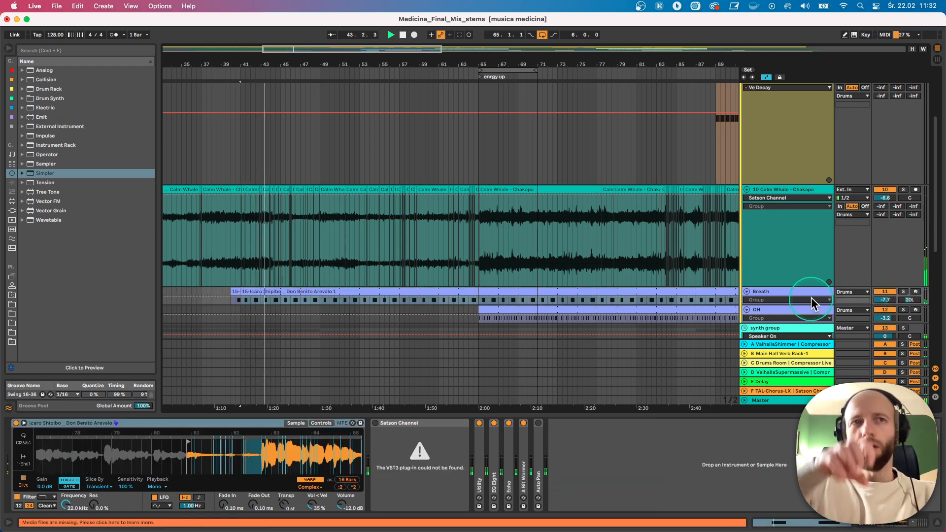
Hide the automation lanes, then inspect the OH clip's notes and device chain while auditioning the track in solo.
scroll(433, 274, "down", 3)
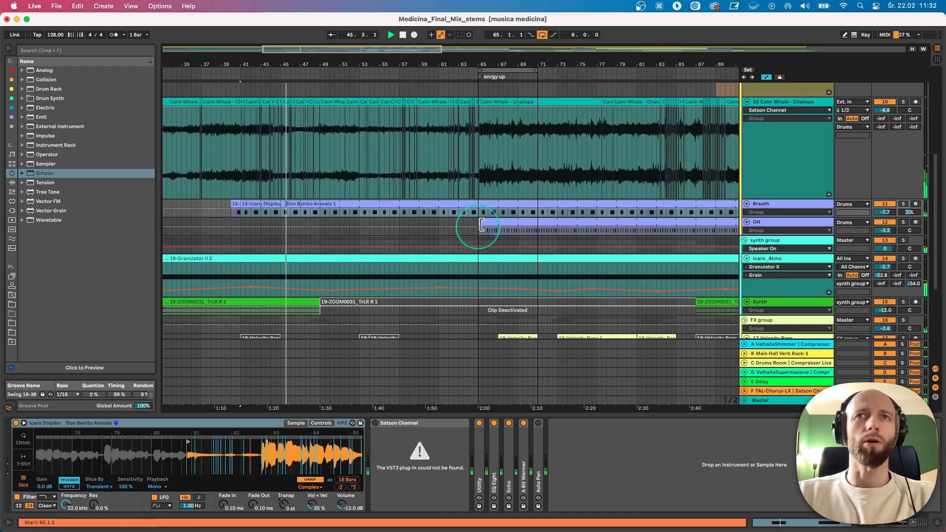
key("a")
double_click(498, 221)
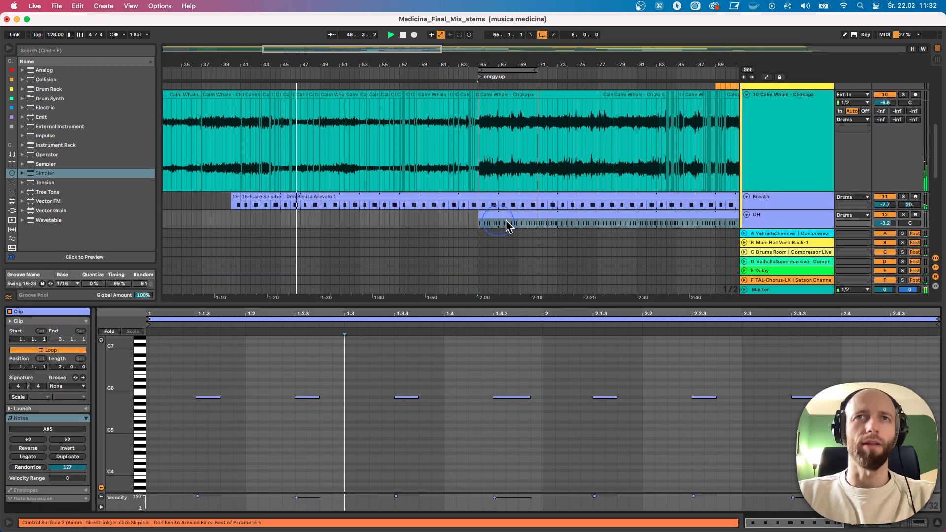
left_click(903, 216)
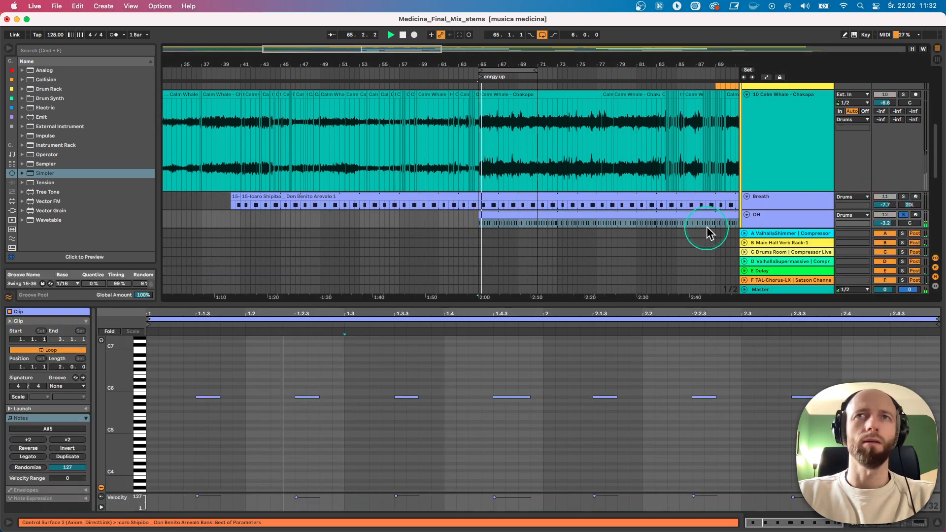
left_click(760, 218)
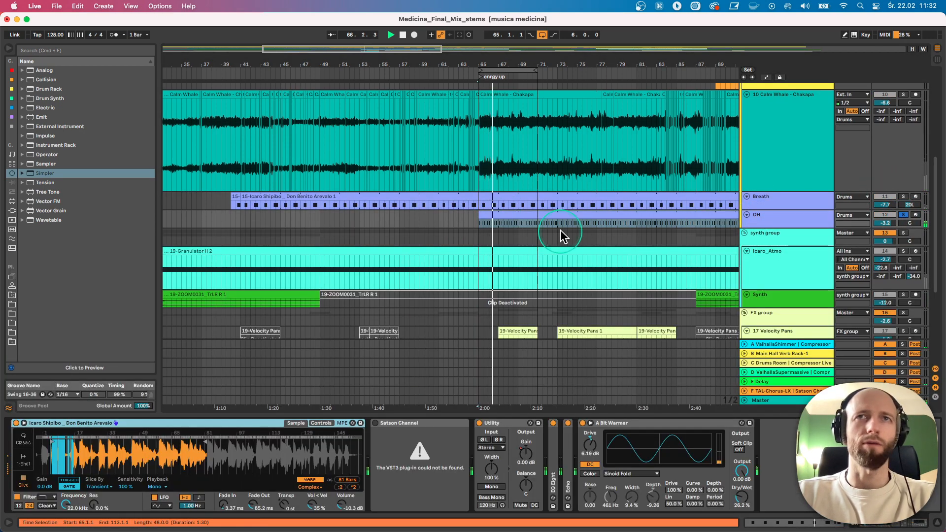
left_click(904, 215)
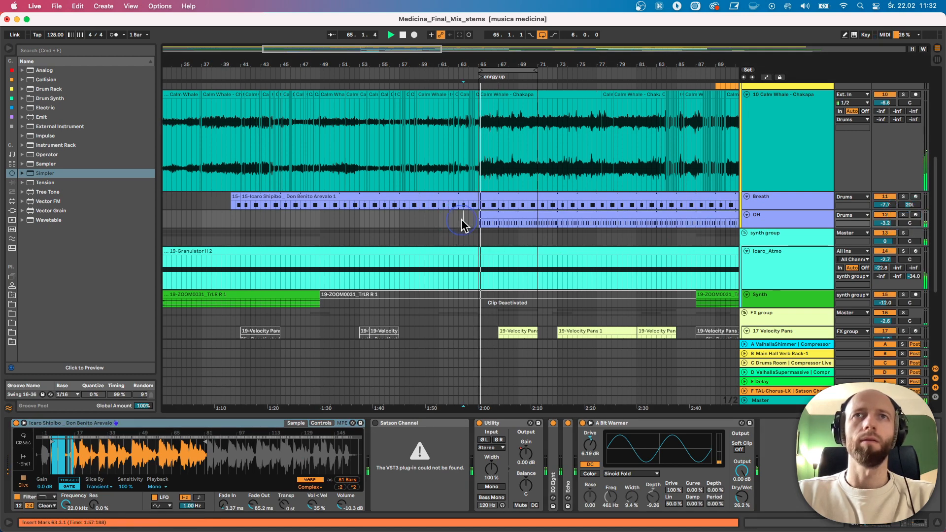
Play the arrangement from bar 63 into the OH entry and turn off the arrangement loop.
left_click(463, 241)
scroll(466, 247, "down", 3)
scroll(466, 249, "down", 3)
scroll(469, 247, "up", 9)
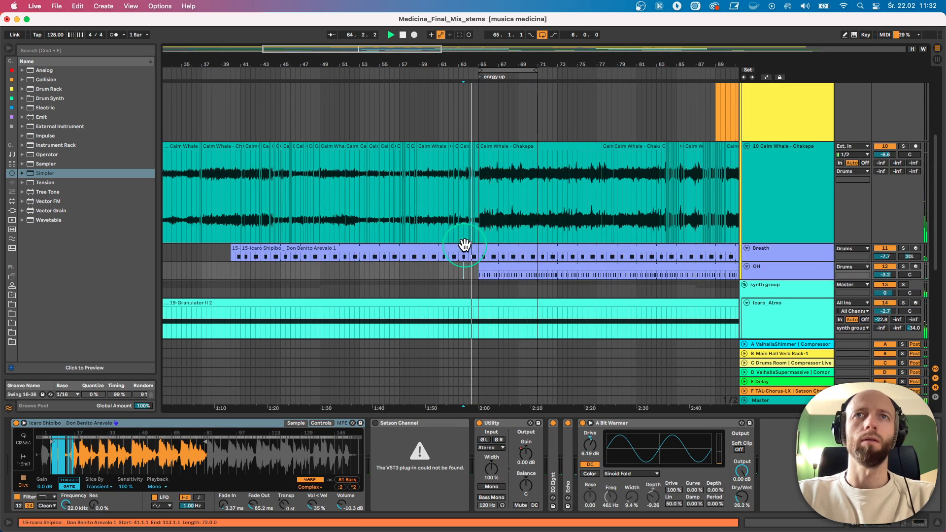
left_click(544, 34)
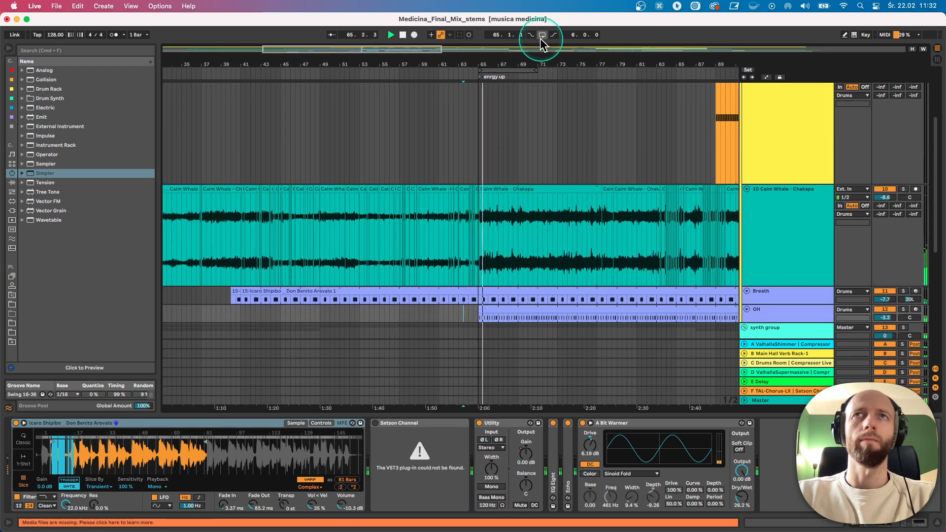
Show the FX track's device chain and play its FXy_Szaman clip from bar 48.
scroll(454, 249, "down", 8)
left_click(458, 224)
left_click(462, 234)
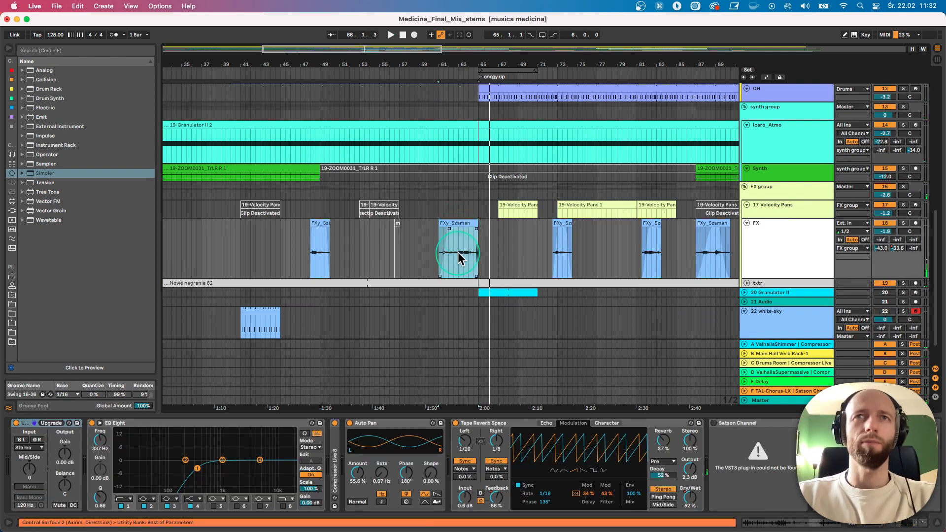
key("space")
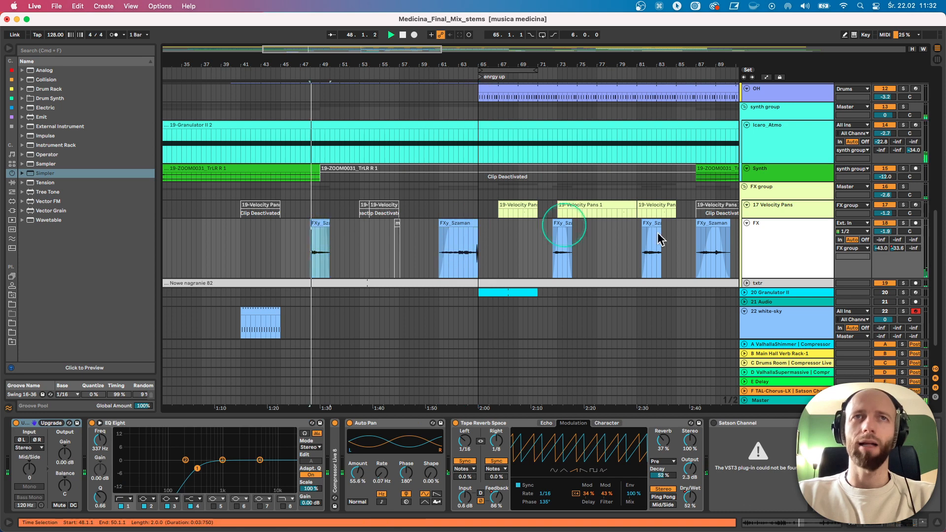
Solo the FX track and listen to its Szaman clip leading into the "enrgy up" section at bar 65.
left_click(904, 223)
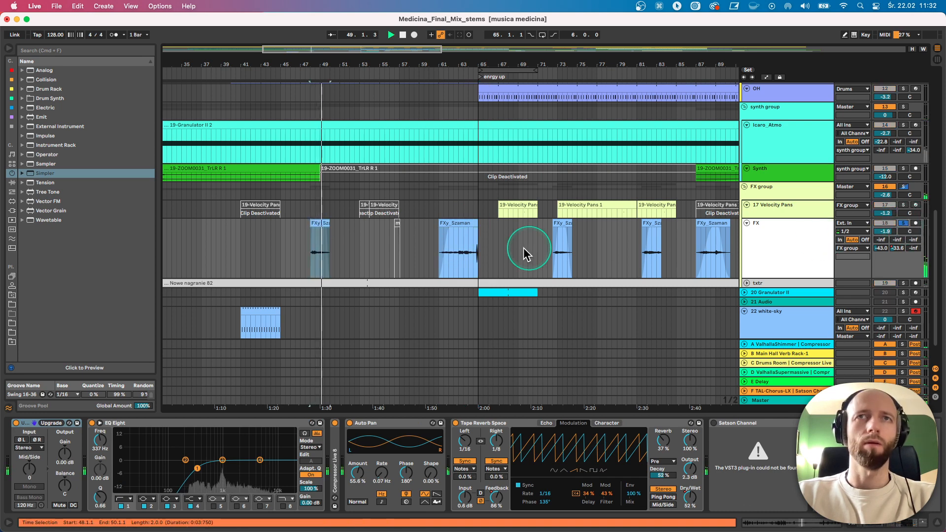
left_click(440, 254)
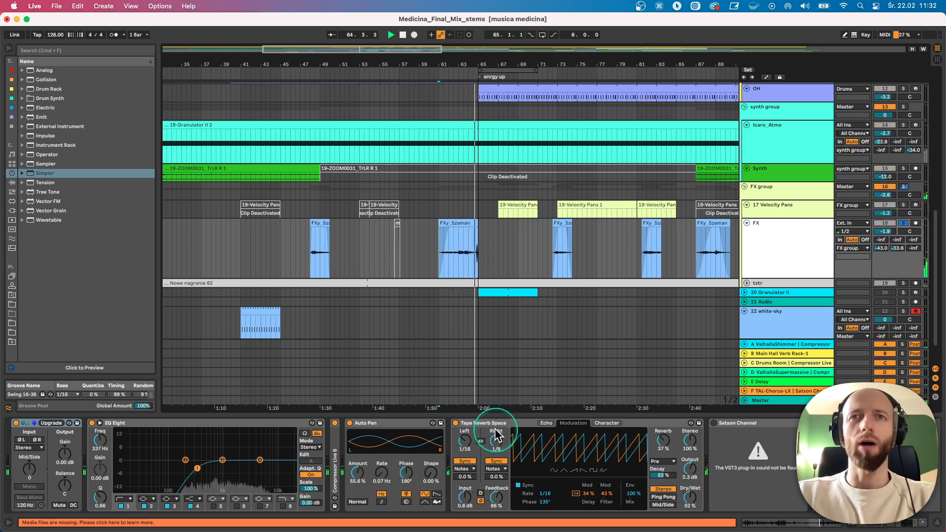
left_click(377, 433)
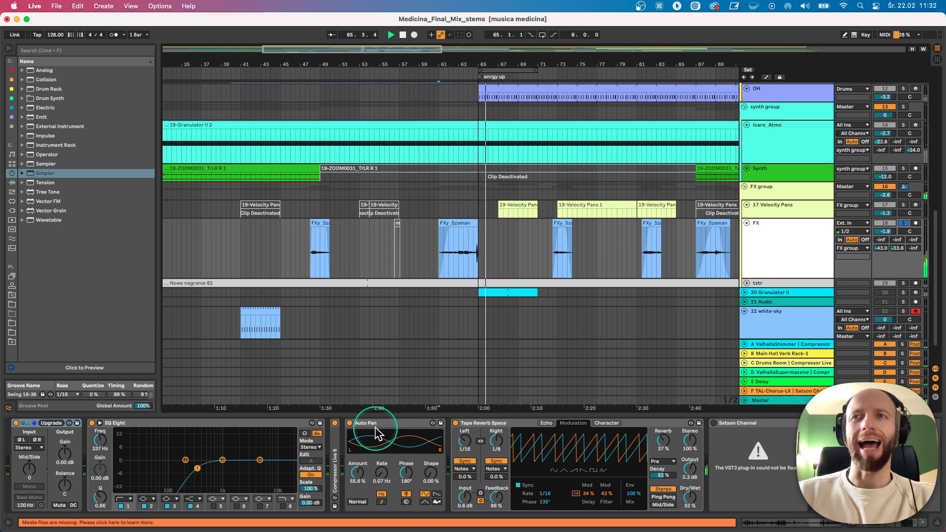
left_click(942, 197)
key("space")
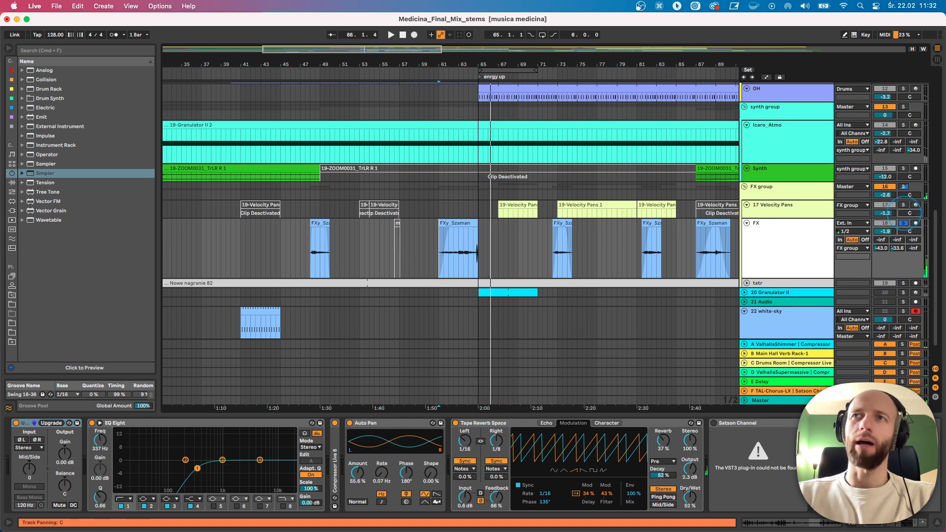
Unsolo the FX track and play the full mix from just before its clip at bar 61.
left_click(903, 223)
left_click(434, 251)
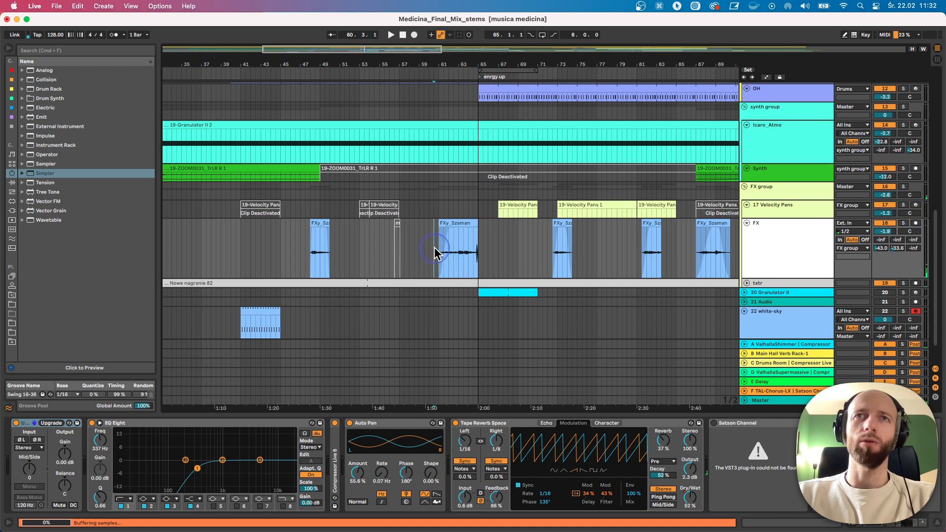
key("space")
left_click(754, 225)
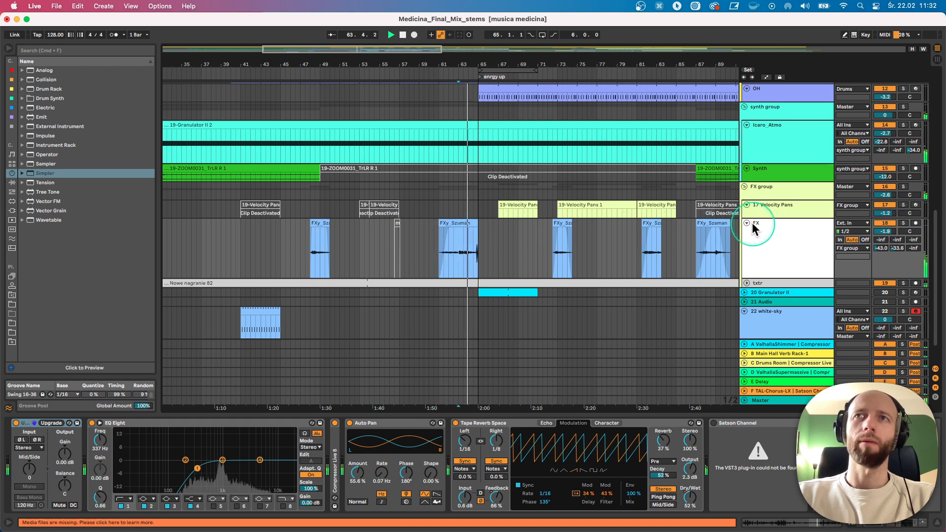
Fold the tracks in the FX group except 17 Velocity Pans, and open its clip at bar 67.
left_click(747, 223, "alt")
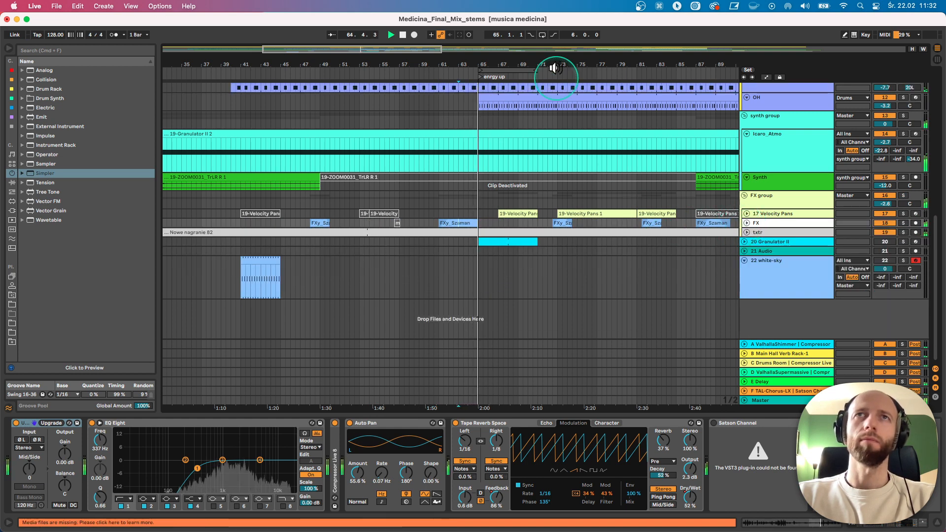
left_click_drag(555, 68, 556, 213)
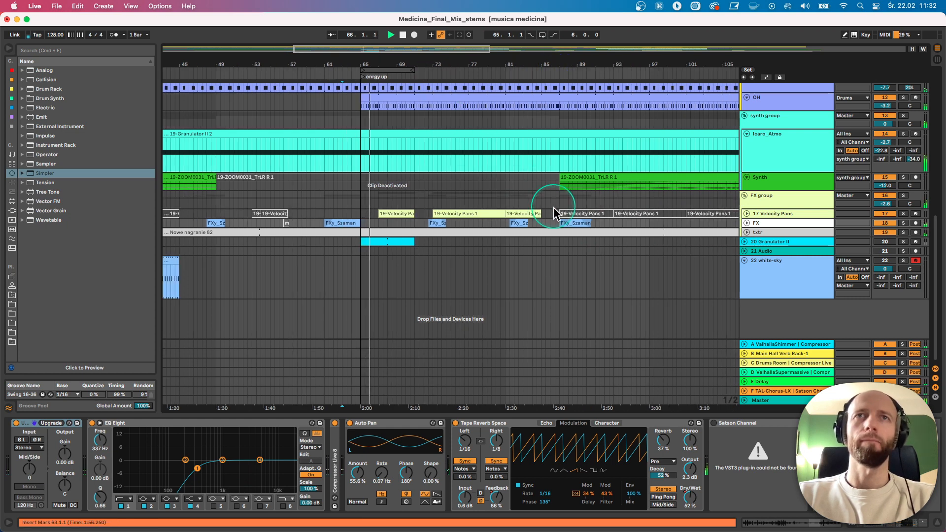
left_click(745, 251)
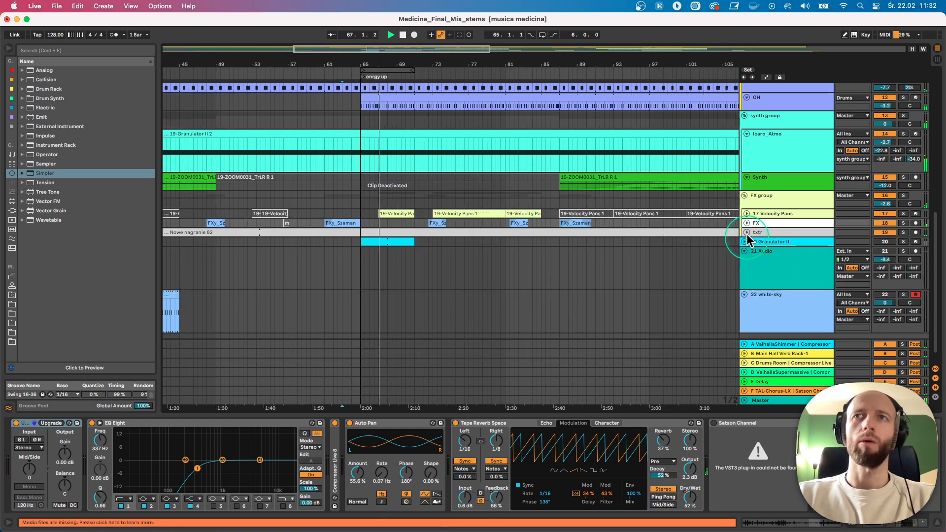
left_click(747, 214)
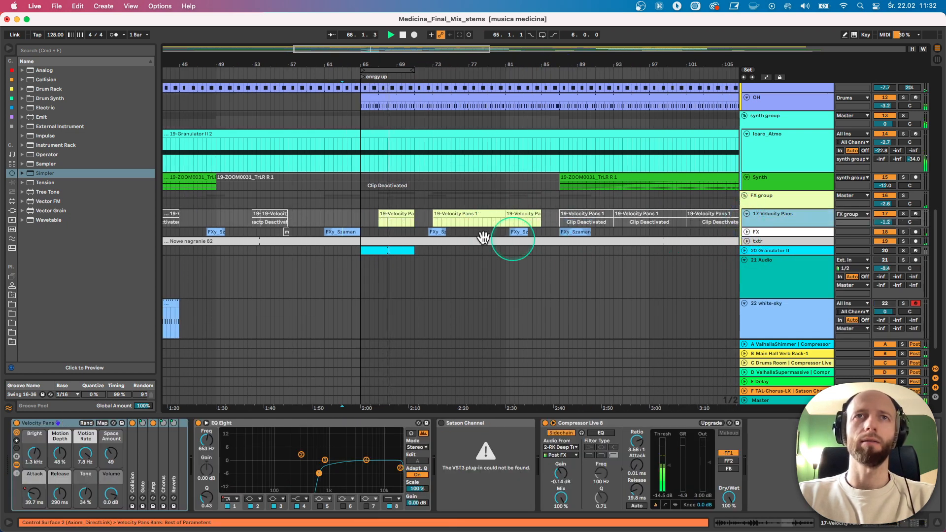
double_click(386, 215)
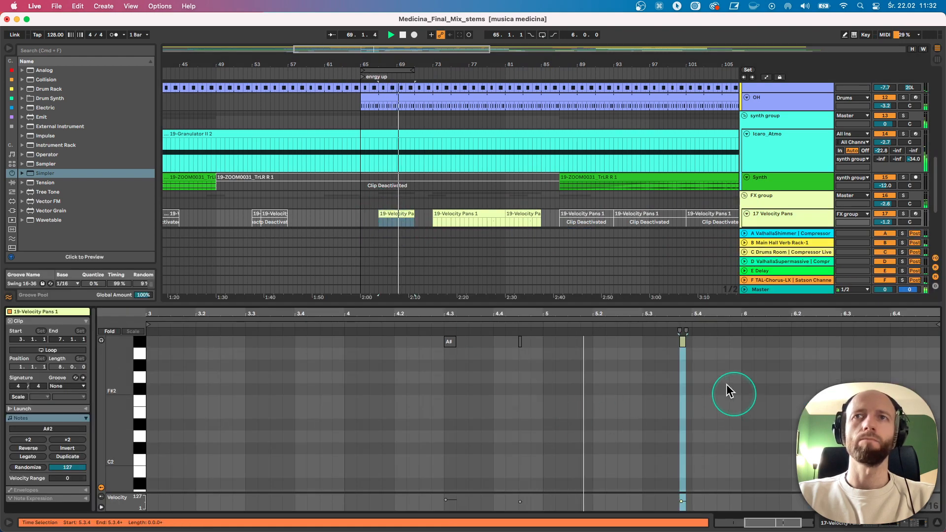
Review the device chain of 17 Velocity Pans and the ValhallaSupermassive plug-in settings on return track D.
left_click(765, 224)
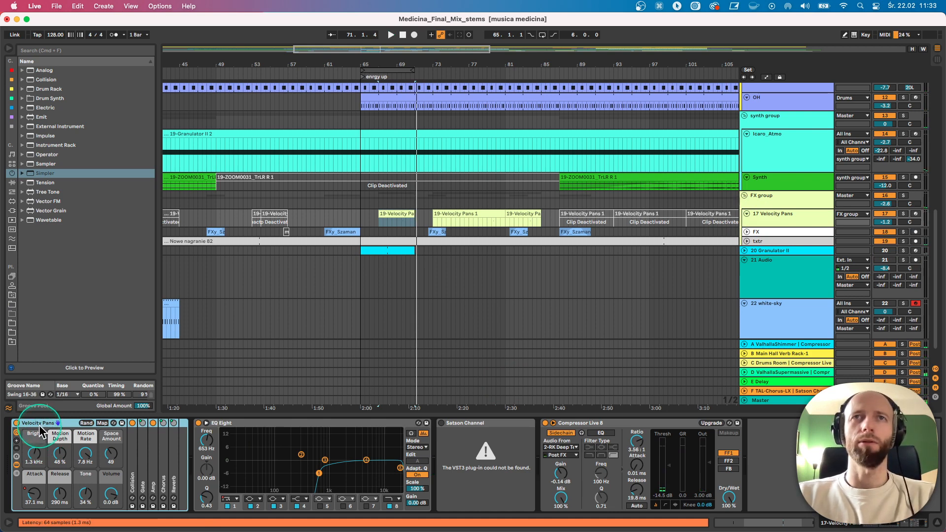
left_click(779, 373)
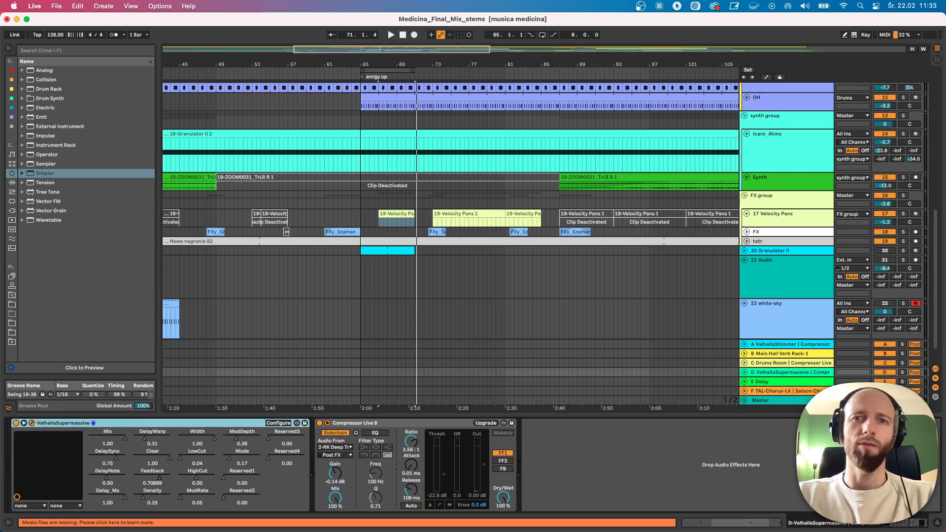
left_click_drag(426, 531, 400, 211)
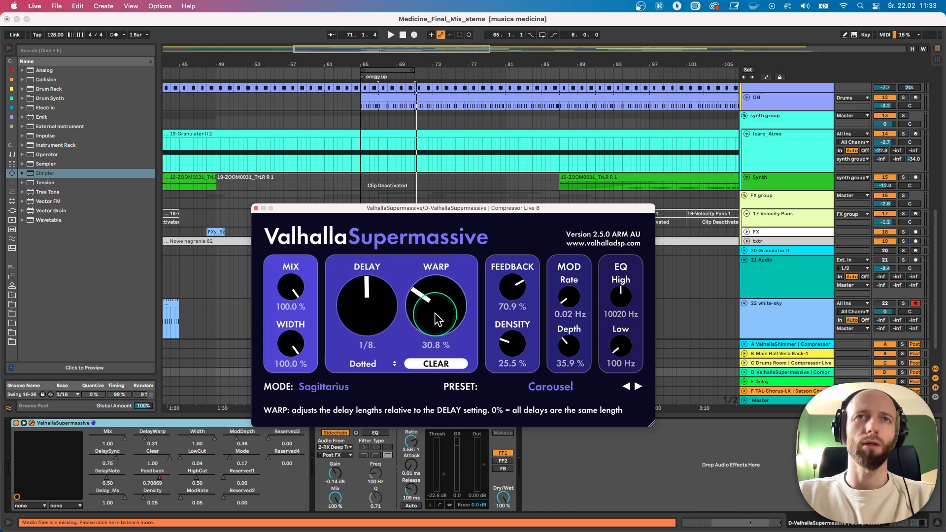
left_click(255, 208)
Enlarge the 17 Velocity Pans track and show the automation of its D-ValhallaSupermassive send during playback.
left_click_drag(763, 226, 766, 318)
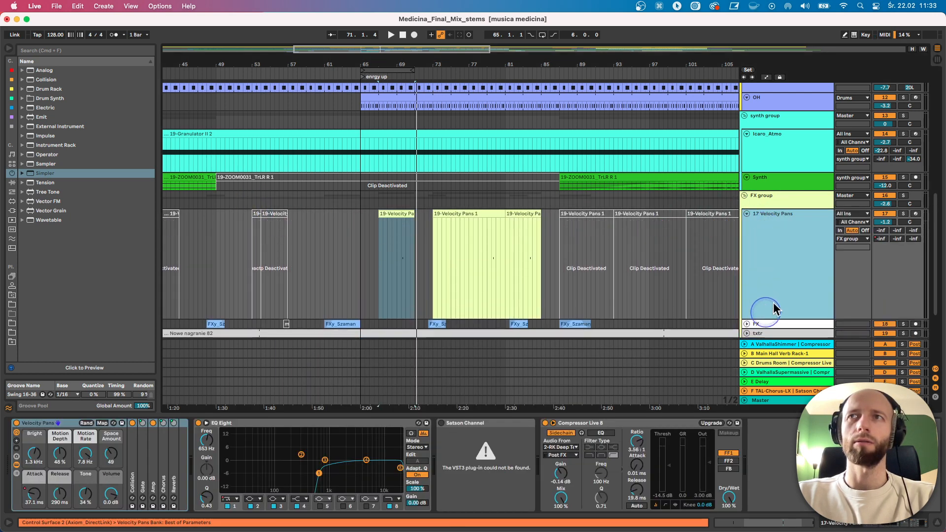
key("space")
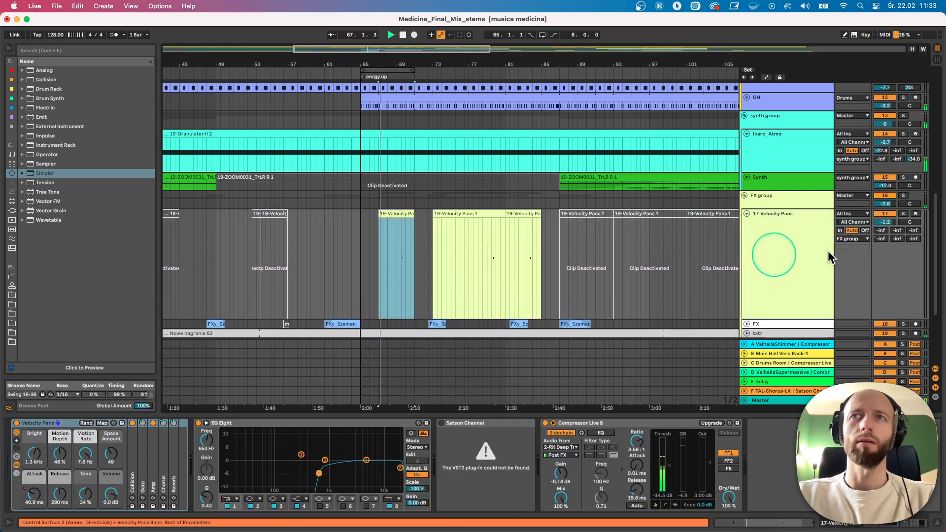
right_click(881, 242)
left_click(869, 265)
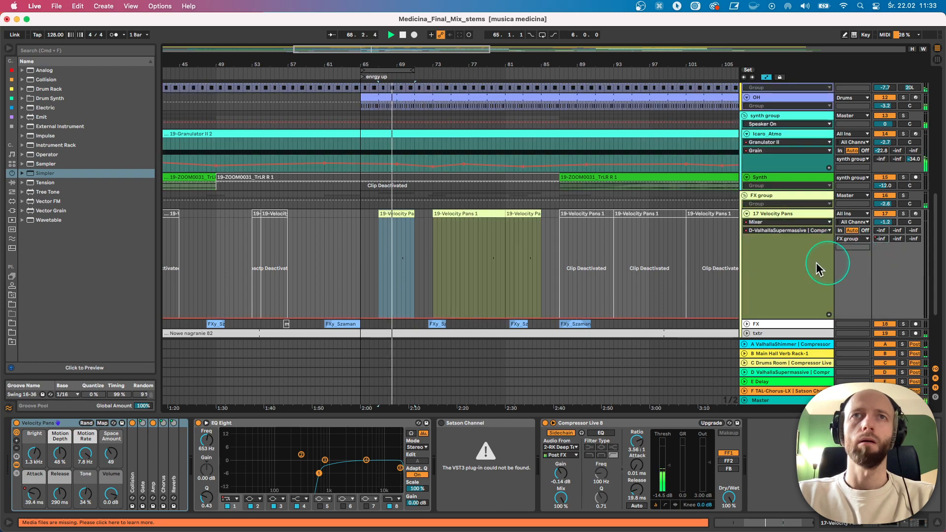
Enlarge the Claps_Snares track in the Drums group and show the automation of its E-Delay send.
scroll(631, 251, "up", 10)
scroll(607, 190, "up", 3)
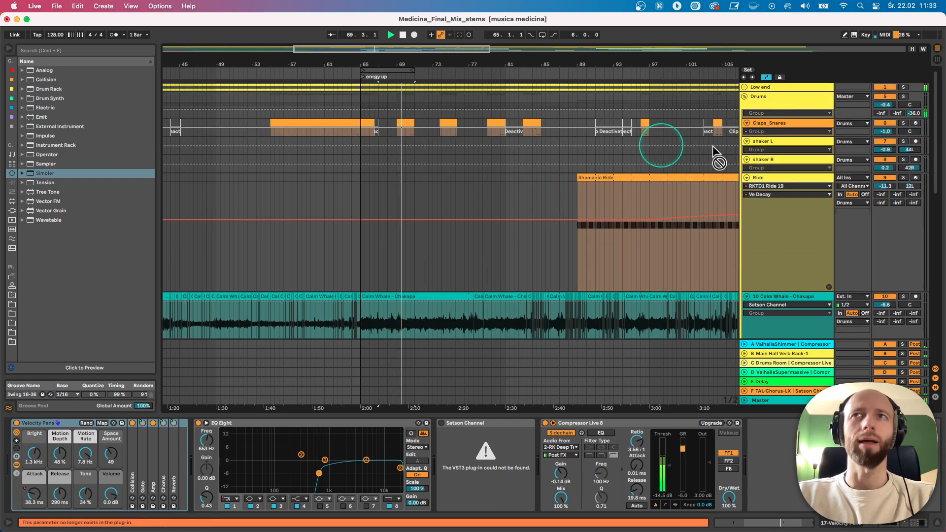
left_click(757, 133)
left_click_drag(756, 136, 758, 195)
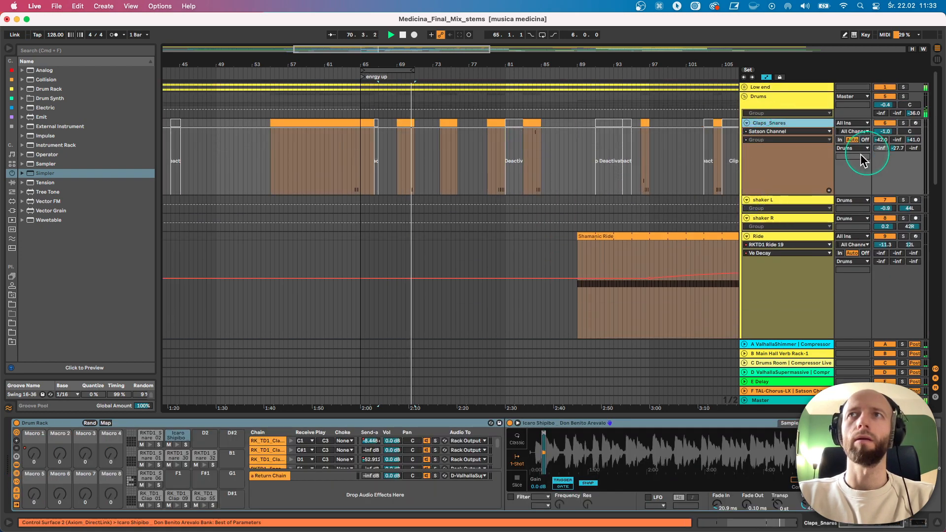
left_click(897, 149)
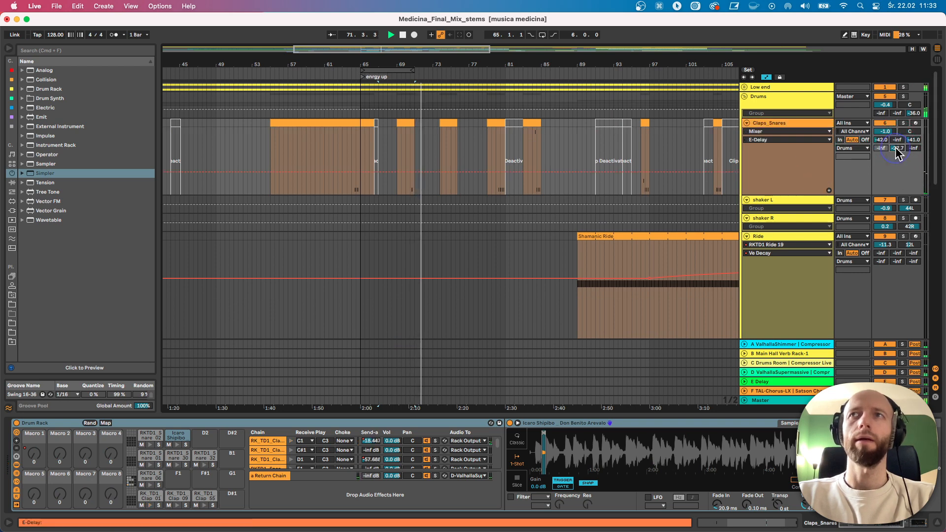
left_click(902, 373)
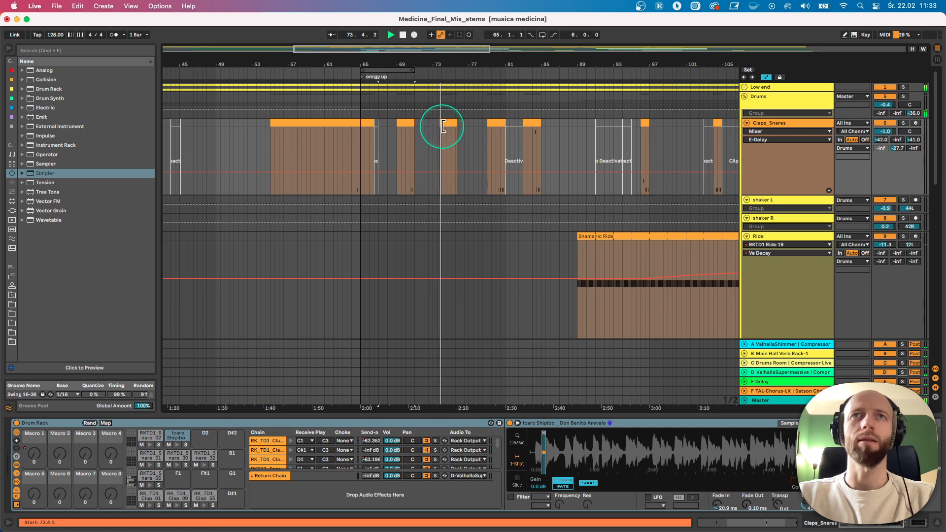
Play from bar 64, select the Claps_Snares clip at bar 69, and display the Drum Rack return chain's devices.
left_click(358, 149)
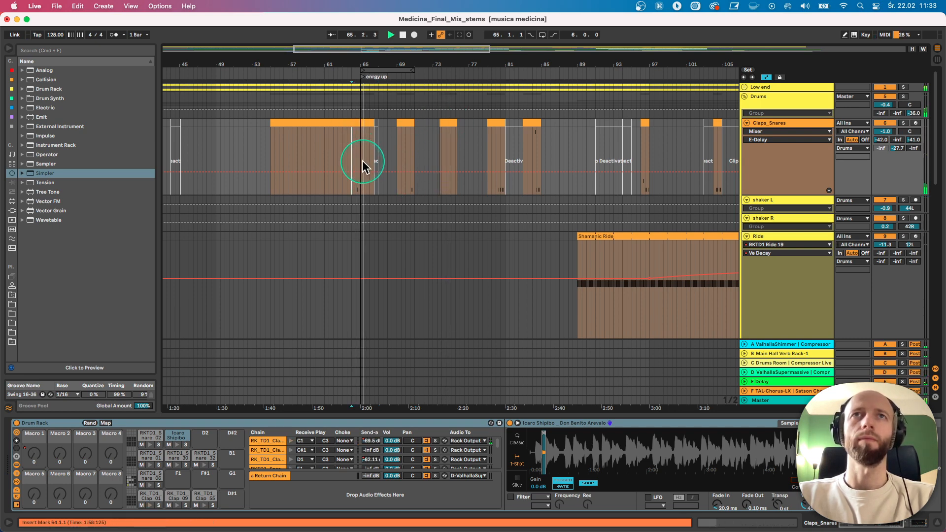
left_click(412, 124)
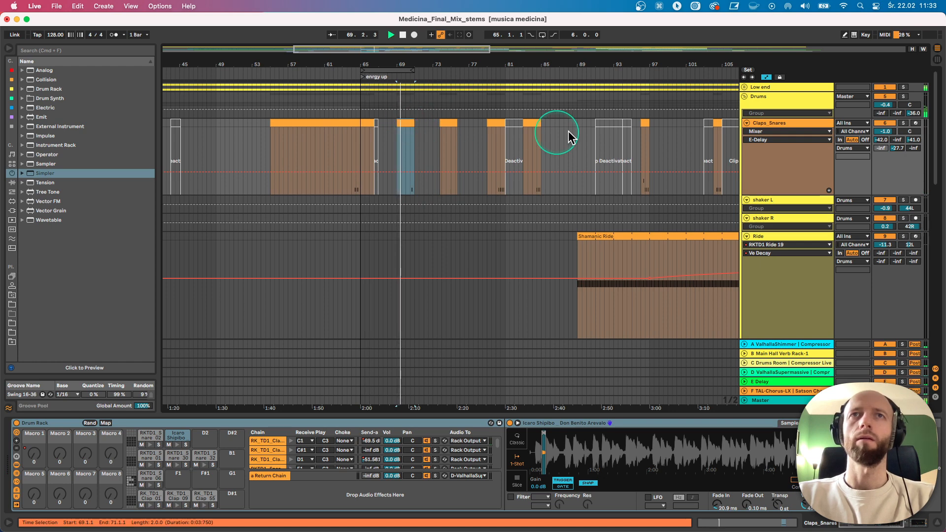
left_click(276, 477)
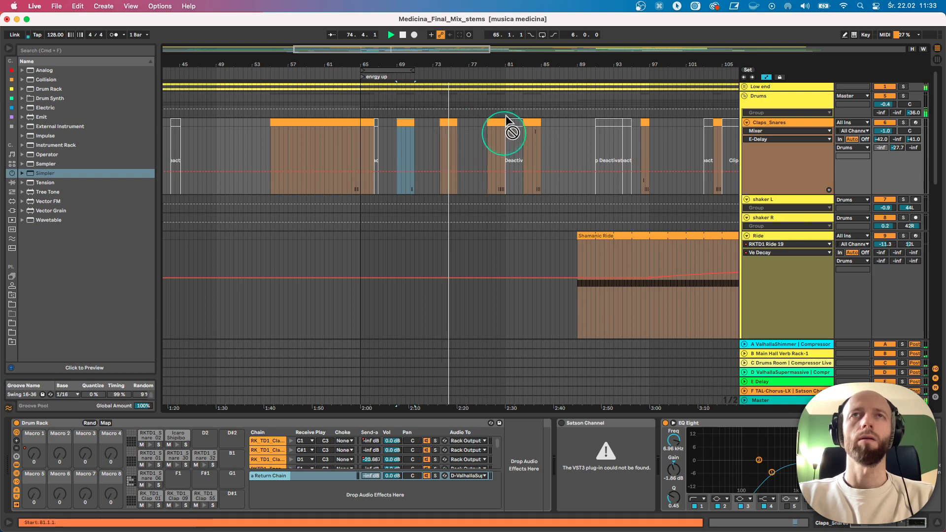
Look over the FX, percussion and synth tracks during playback and display the devices of the Icaro_Atmo track.
scroll(495, 235, "down", 5)
scroll(495, 236, "down", 6)
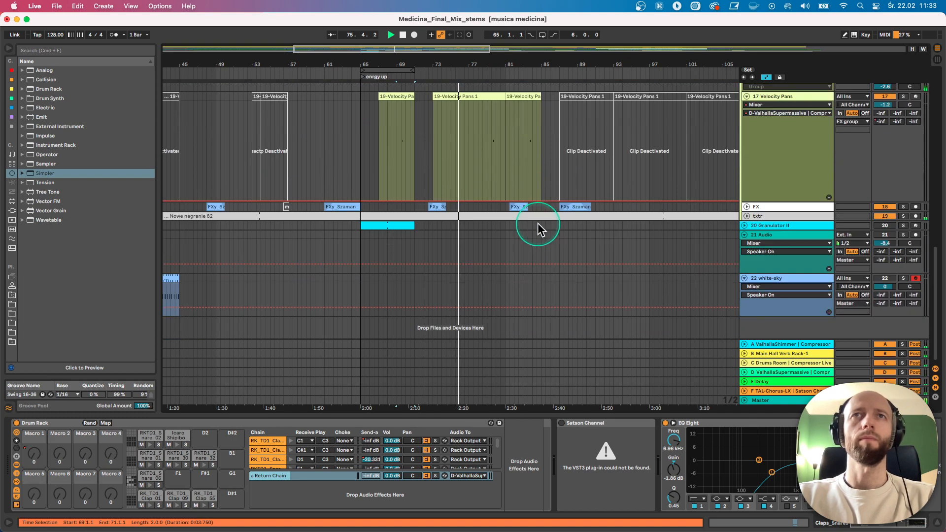
scroll(538, 226, "up", 5)
scroll(467, 251, "down", 8)
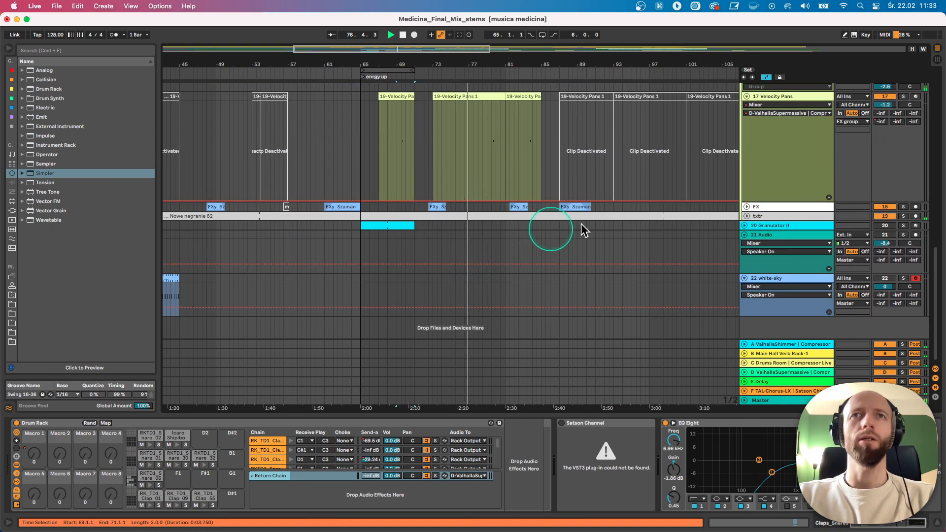
scroll(565, 66, "right", 3)
scroll(500, 180, "up", 10)
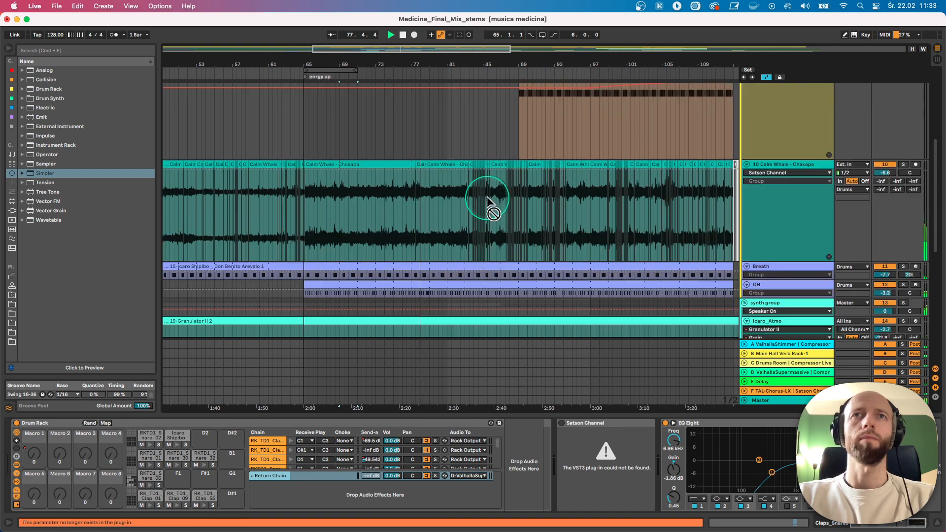
left_click_drag(486, 64, 494, 192)
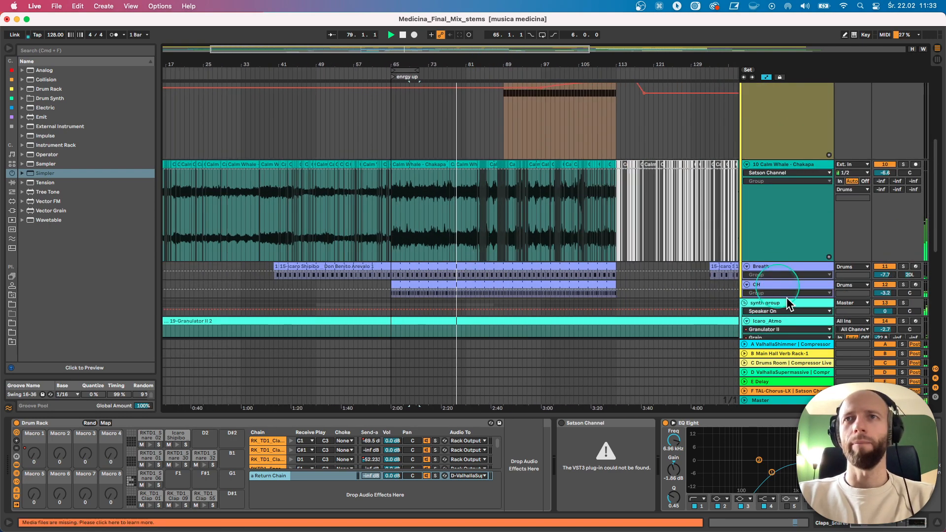
left_click(785, 323)
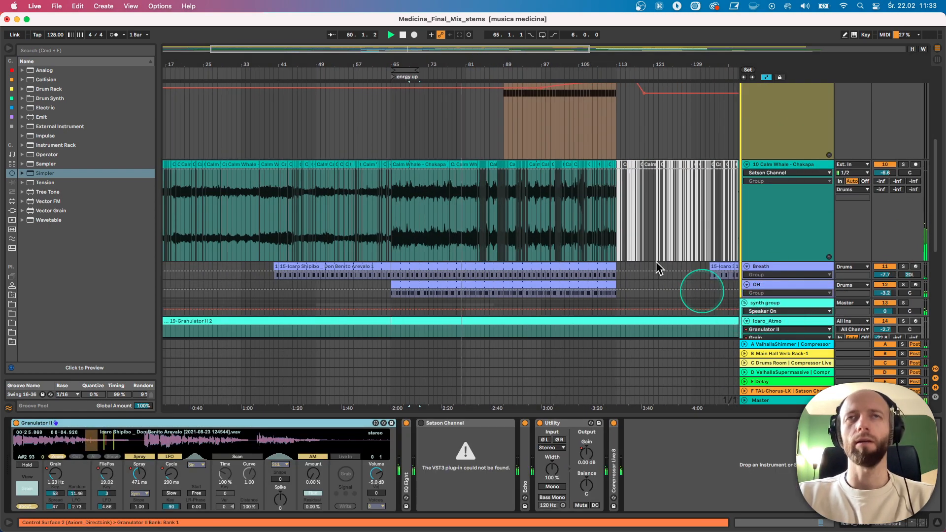
Solo the Ride track and open its Shamanic Ride clip at bar 89 to show its notes.
scroll(517, 207, "up", 10)
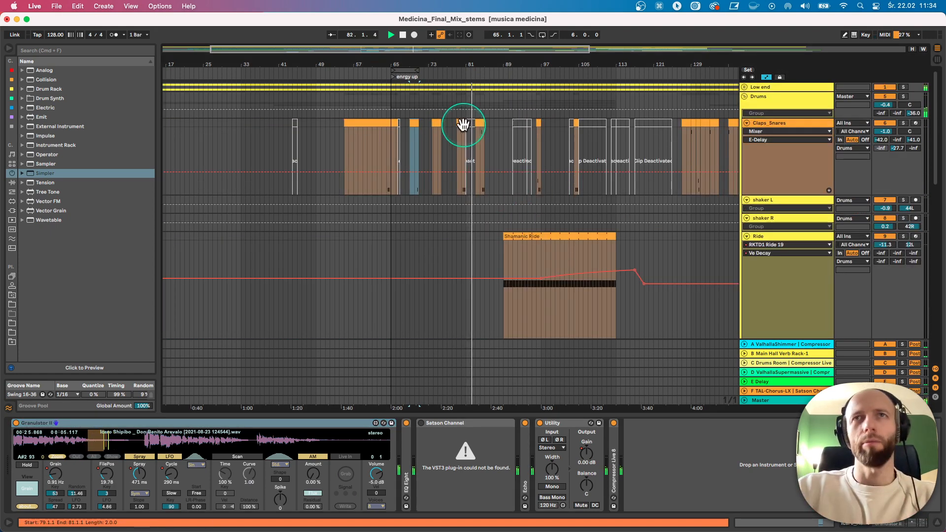
left_click_drag(482, 69, 479, 189)
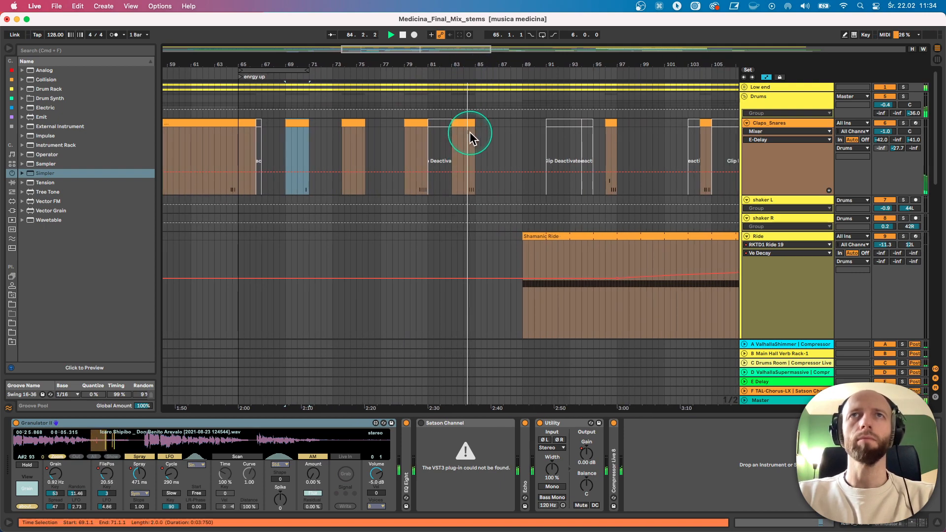
scroll(461, 276, "down", 10)
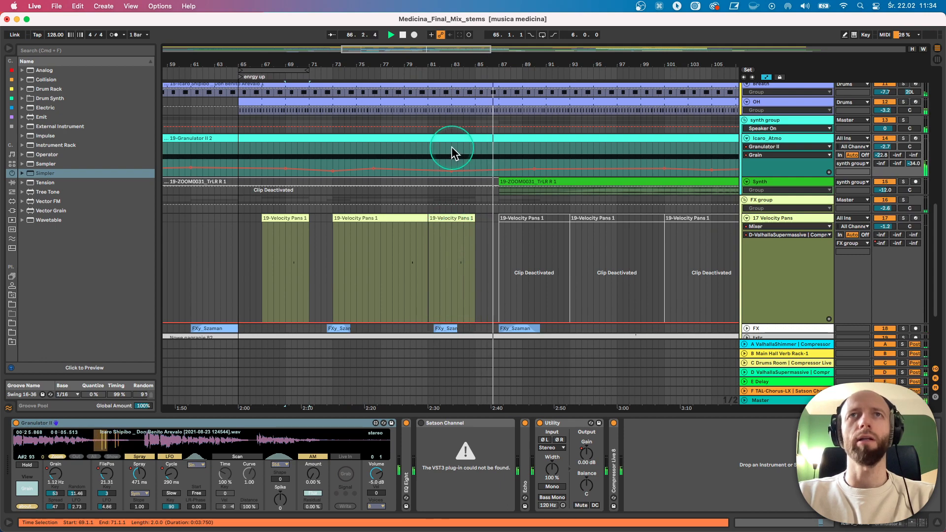
scroll(450, 150, "up", 5)
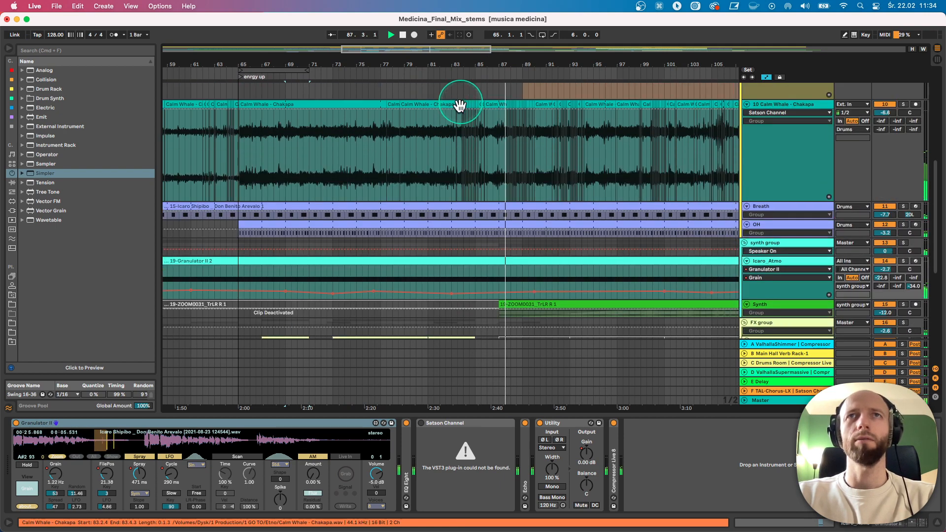
scroll(517, 186, "up", 7)
left_click_drag(530, 67, 386, 64)
left_click(904, 167)
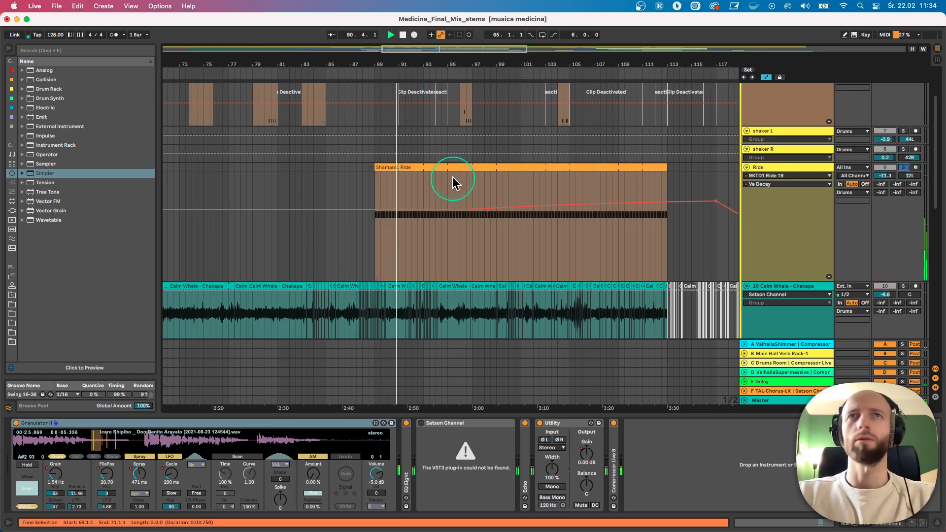
double_click(418, 168)
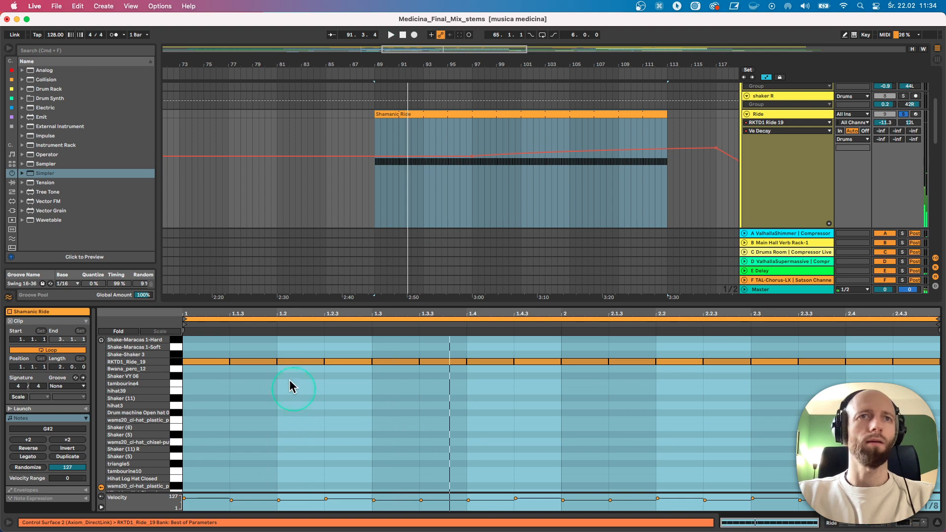
Enlarge the velocity lane of the Shamanic Ride clip and select the two accented notes at the pattern's start.
left_click(189, 503)
left_click_drag(161, 491, 177, 381)
left_click(101, 508)
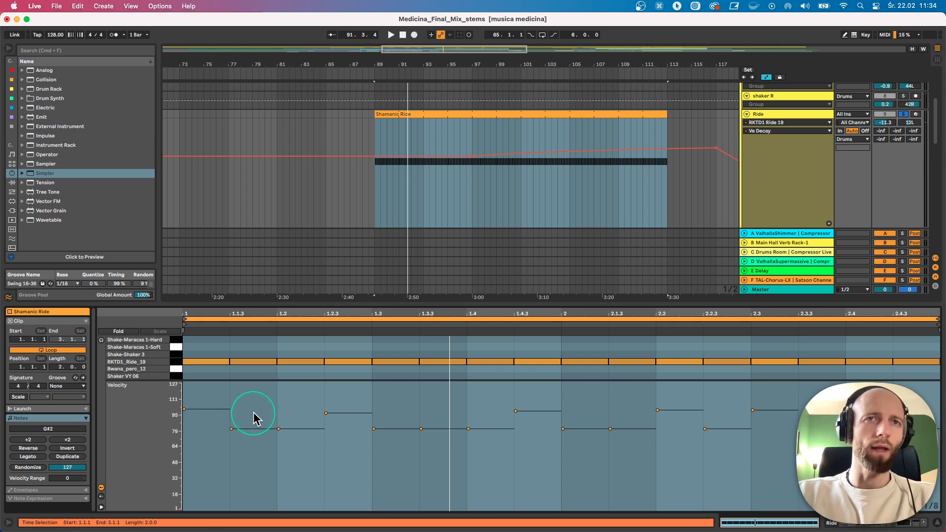
left_click(404, 413)
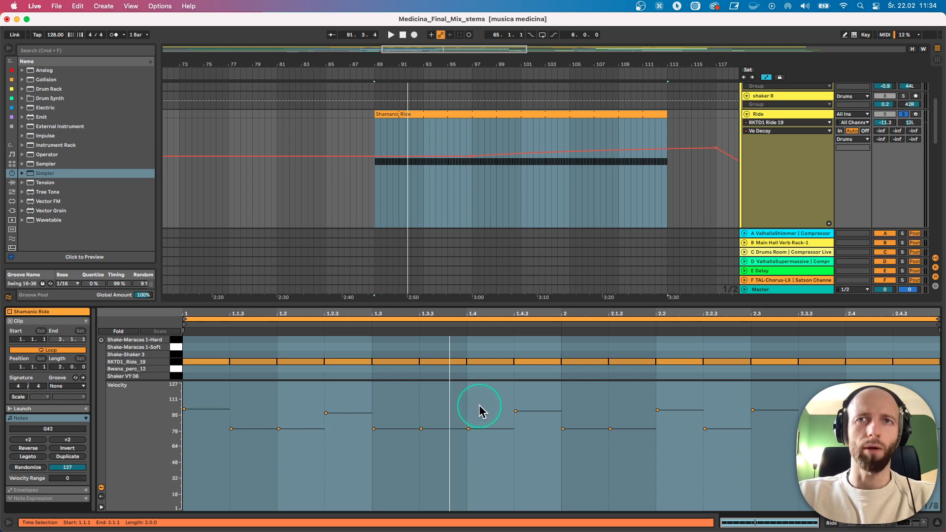
left_click_drag(512, 392, 174, 429)
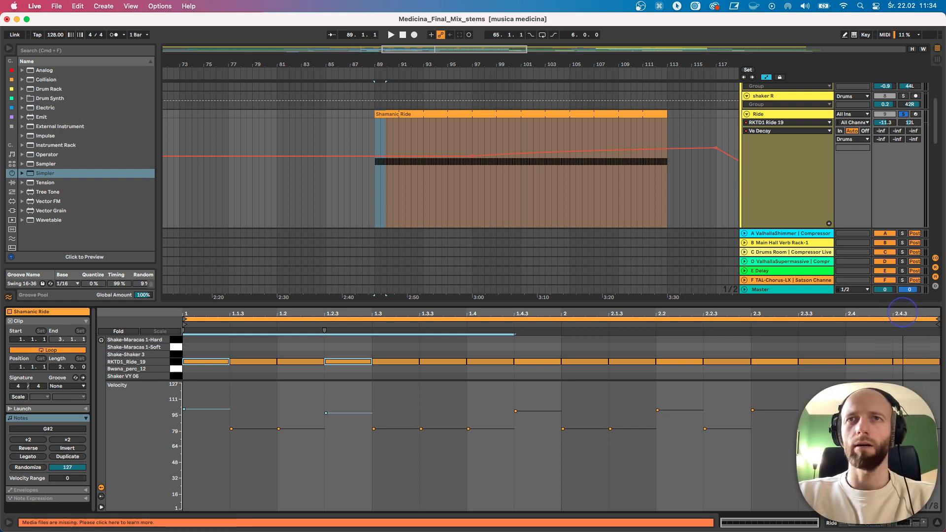
Unsolo the Ride track during playback and show its device chain, folding Utility and EQ Eight to bring Auto Pan into view.
key("space")
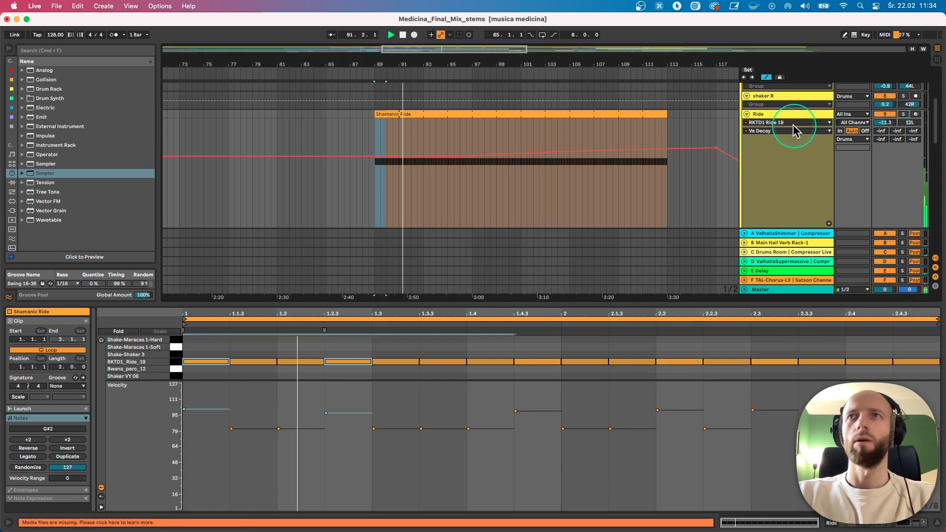
left_click(769, 115)
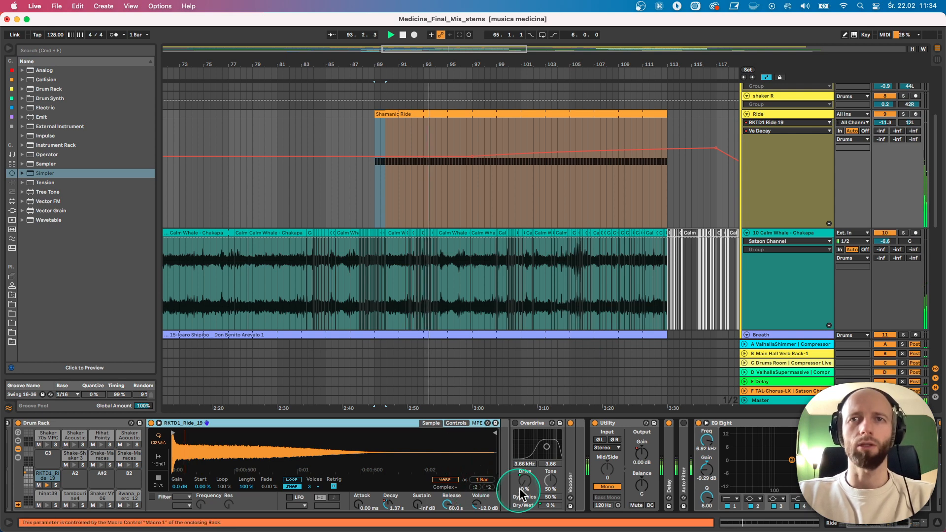
double_click(634, 418)
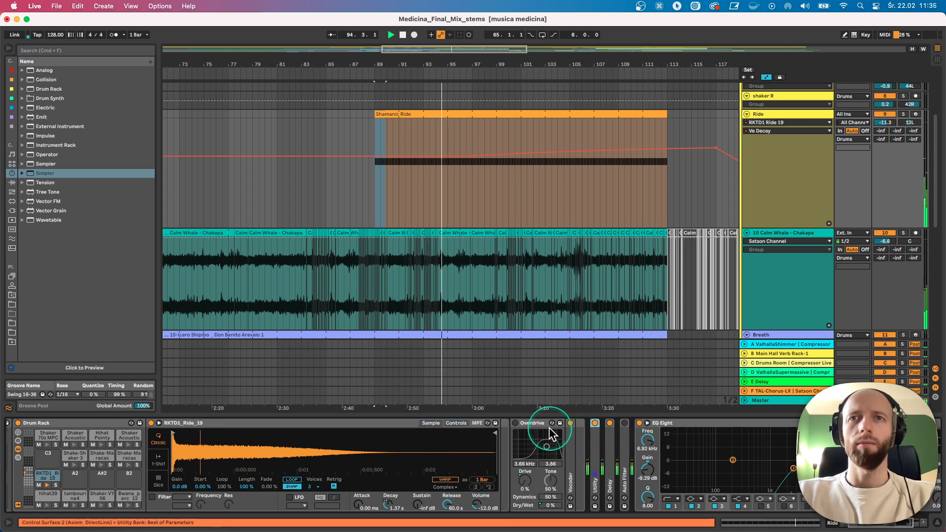
double_click(675, 422)
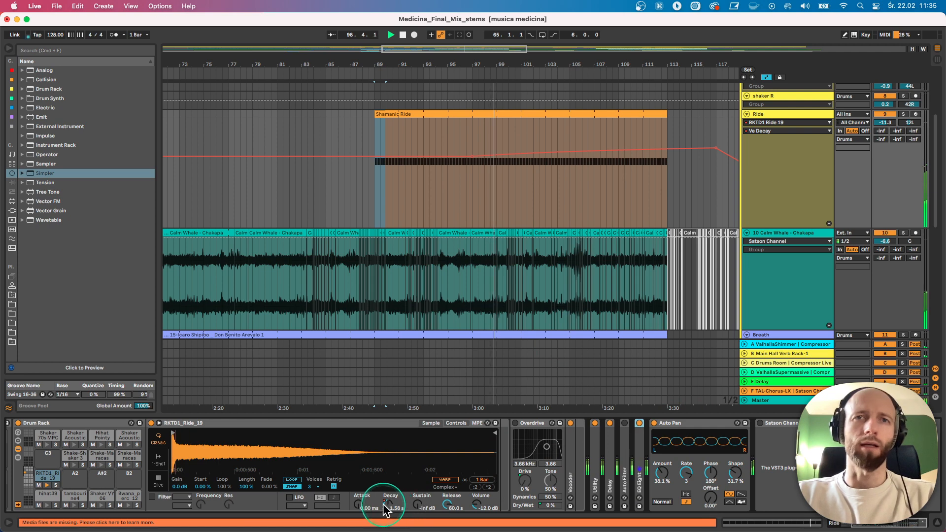
Play the arrangement from bar 105 and display the devices of the Icaro_Atmo track.
left_click(570, 135)
key("space")
key("space")
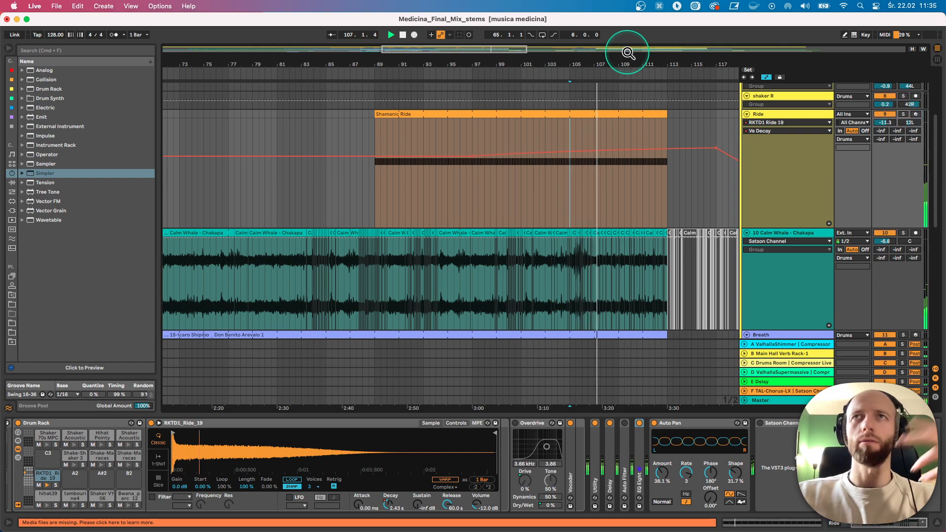
left_click_drag(628, 65, 467, 64)
scroll(507, 355, "down", 5)
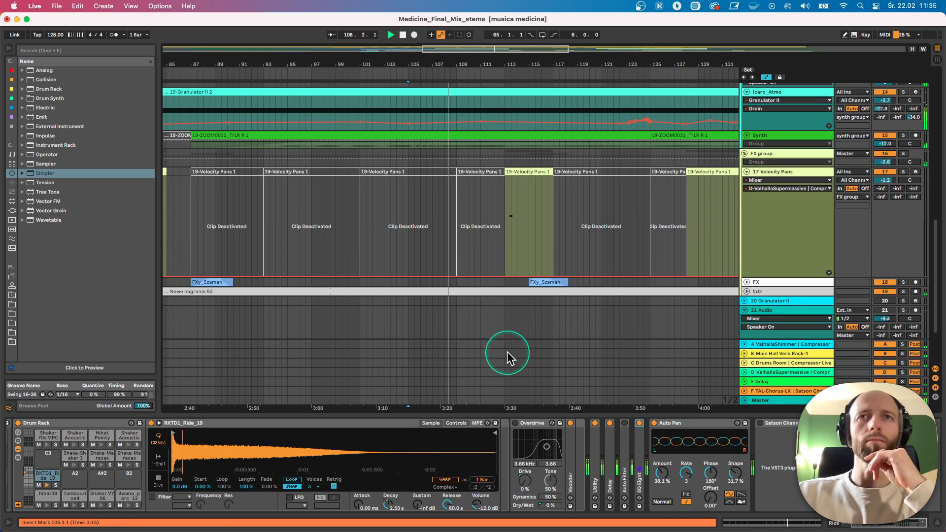
scroll(476, 162, "up", 2)
left_click(471, 138)
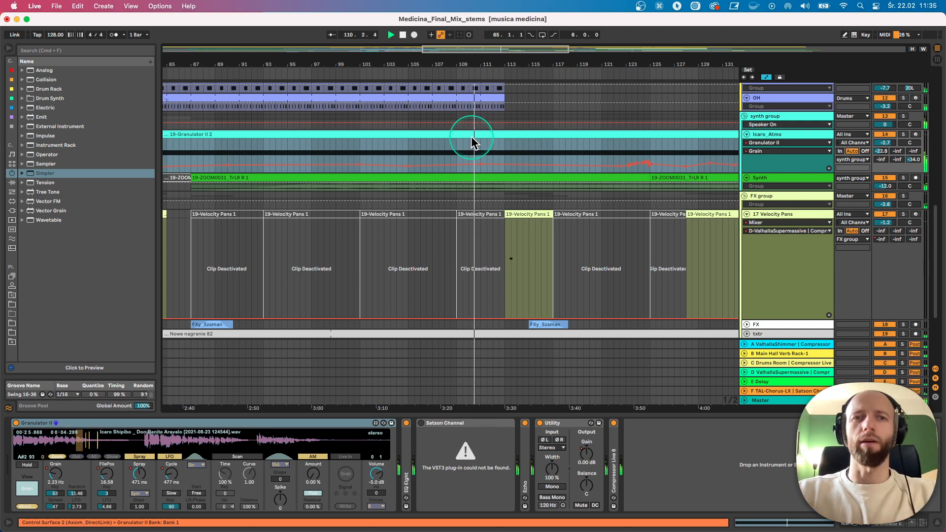
Fold the Drums group and unfold the Low end group in the track list.
scroll(512, 216, "up", 5)
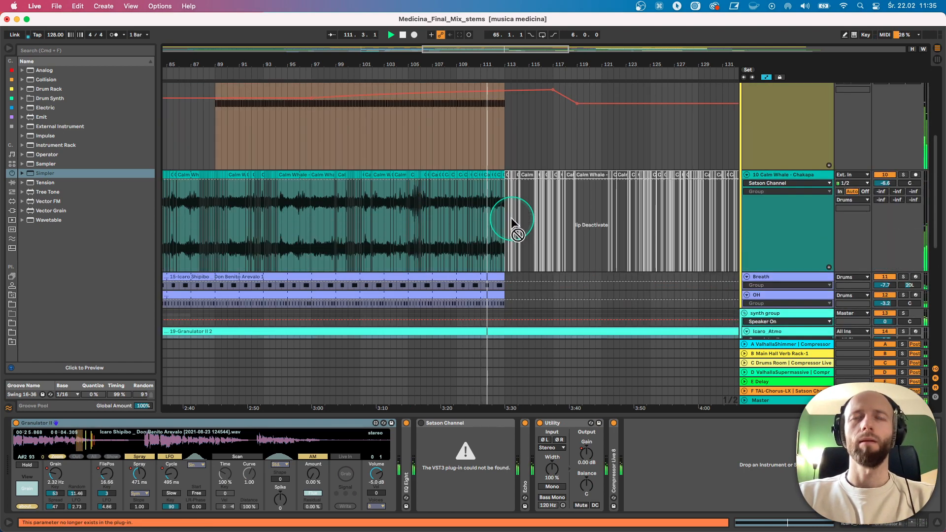
scroll(509, 177, "up", 5)
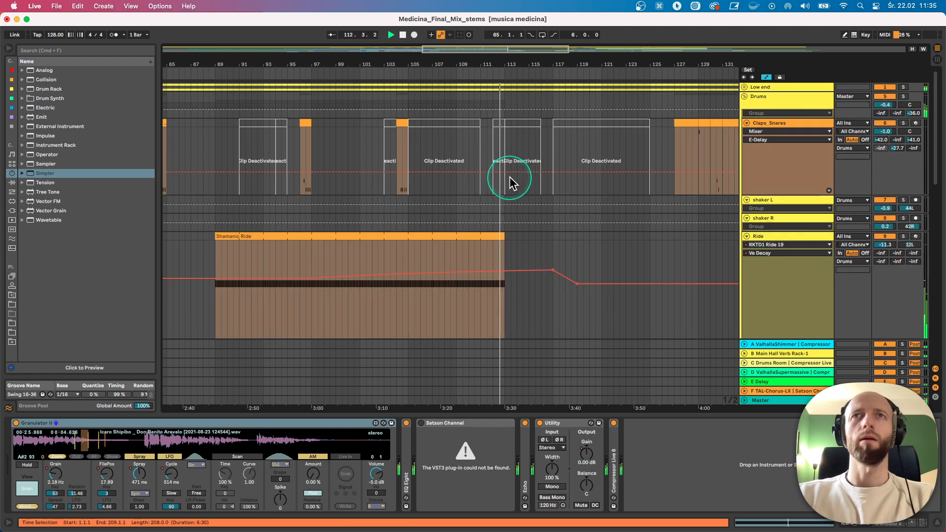
left_click(744, 96)
left_click(744, 87)
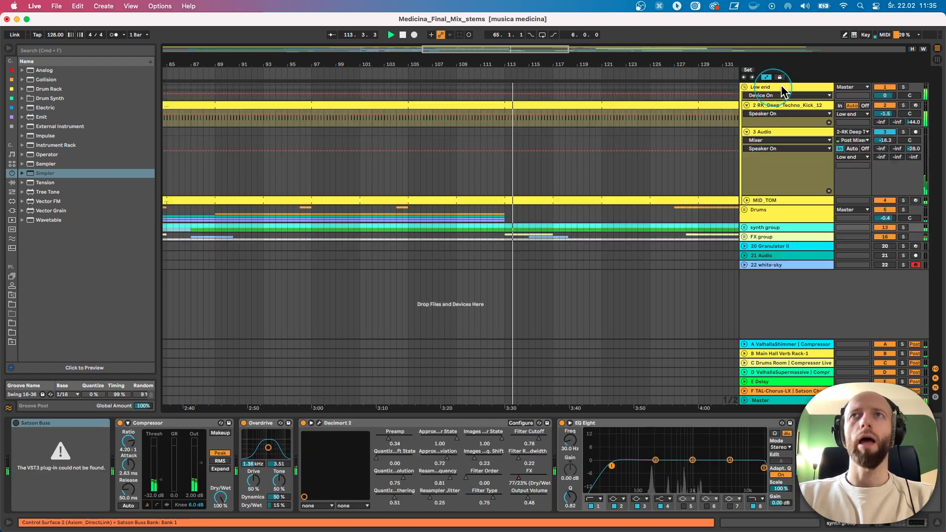
Display the Low end group's devices and expand its last EQ Eight, picking filter band 1.
left_click(782, 88)
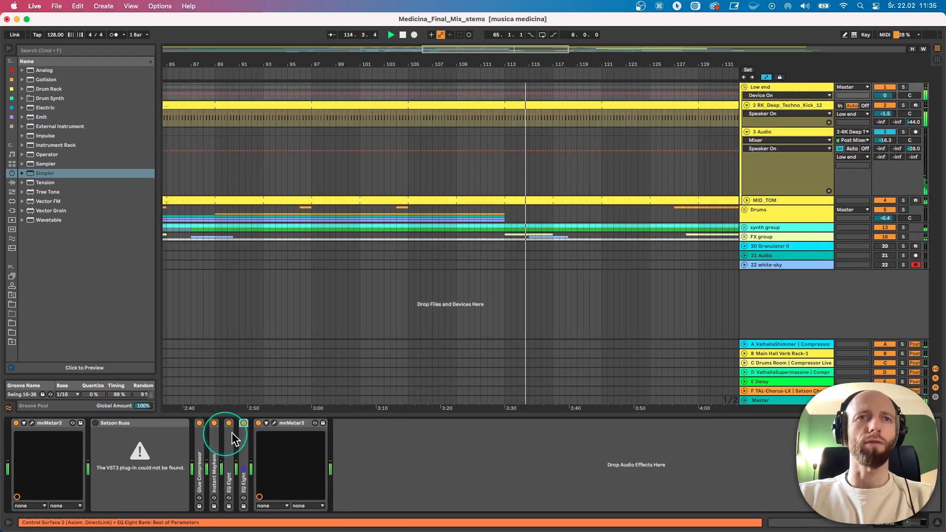
double_click(243, 443)
left_click(274, 503)
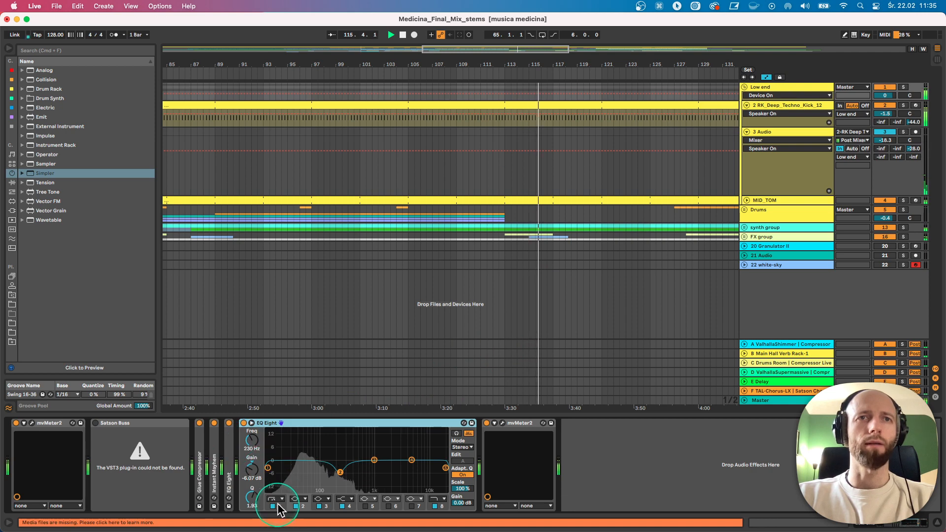
Display the devices of the RK_Deep_Techno_Kick_12 track and select the first chain of its Audio Effect Rack.
left_click(776, 105)
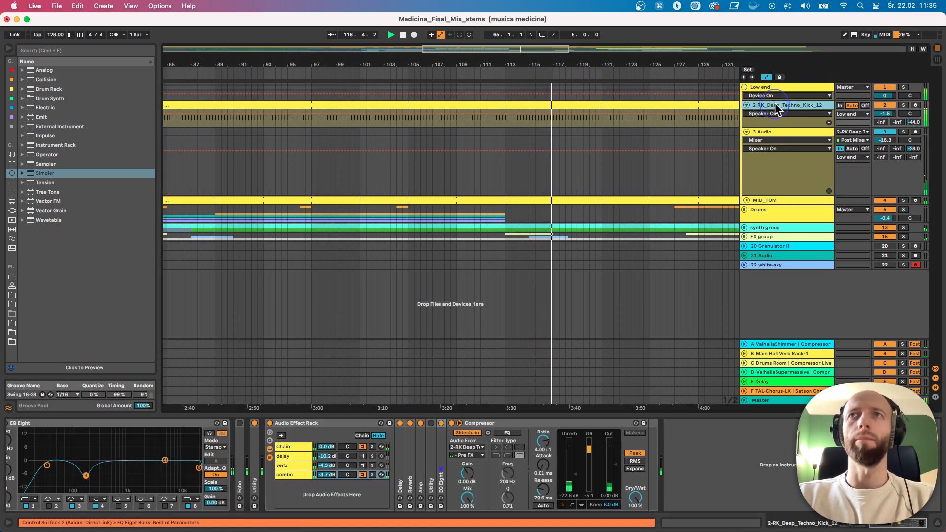
left_click(436, 480)
left_click(278, 446)
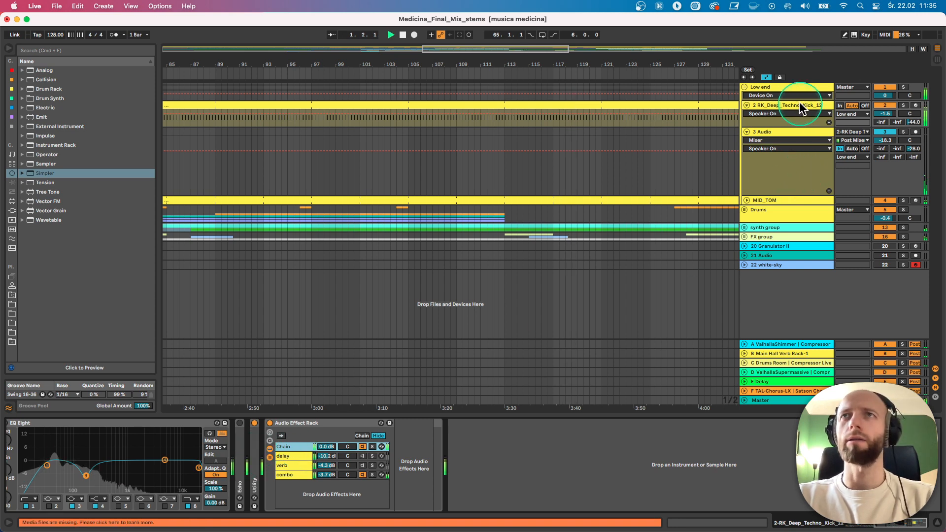
Resume playback from about bar 106 and show the kick track's Utility along with the Chain and combo chains of its Audio Effect Rack.
left_click(774, 88)
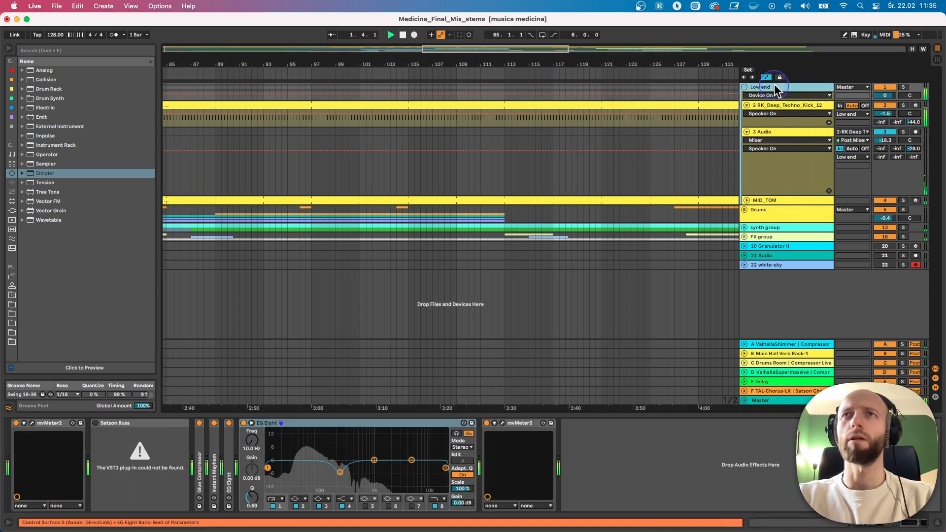
left_click(419, 69)
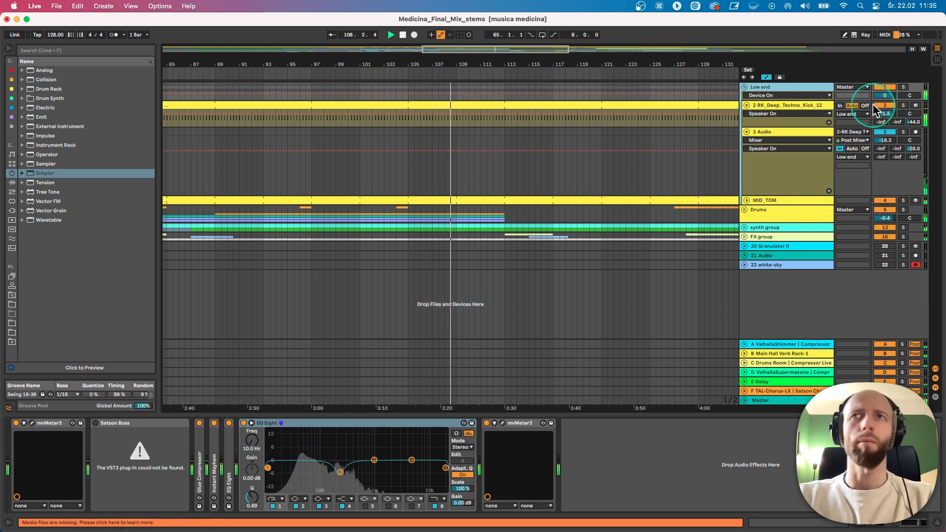
left_click(771, 117)
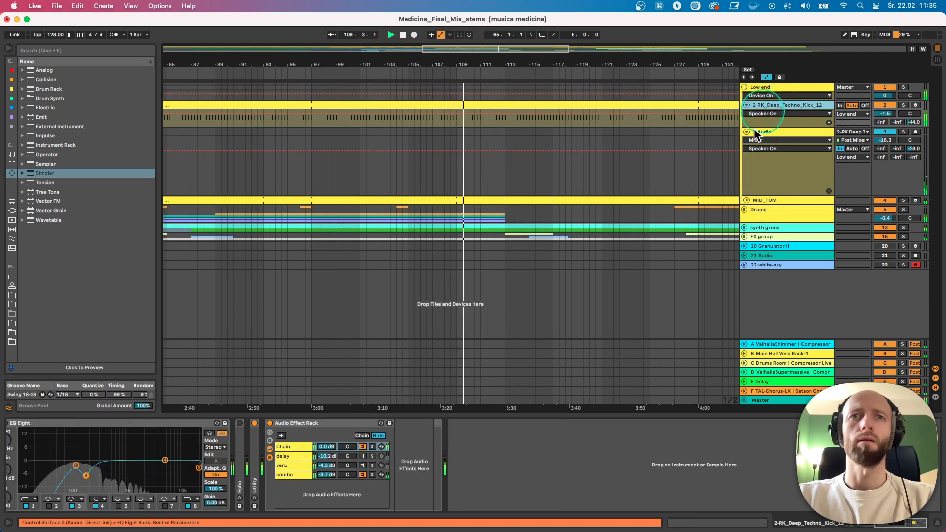
double_click(256, 468)
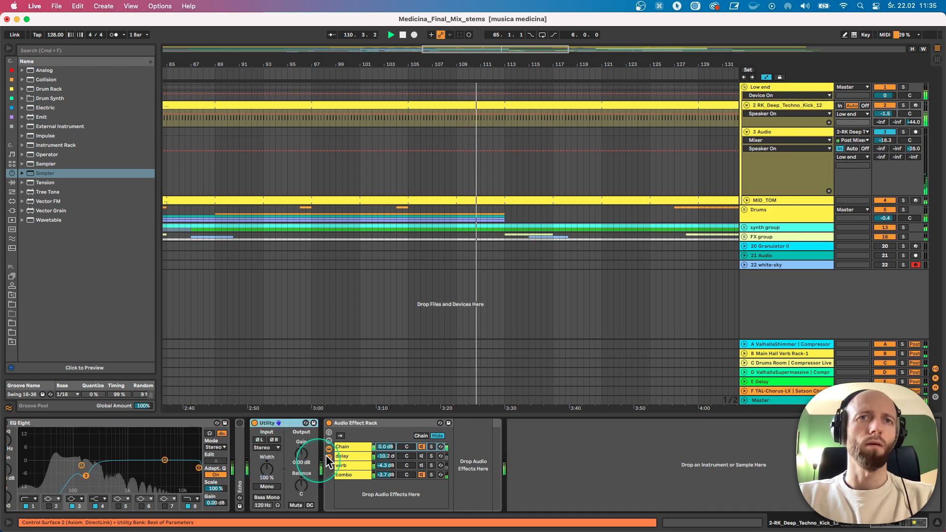
double_click(348, 447)
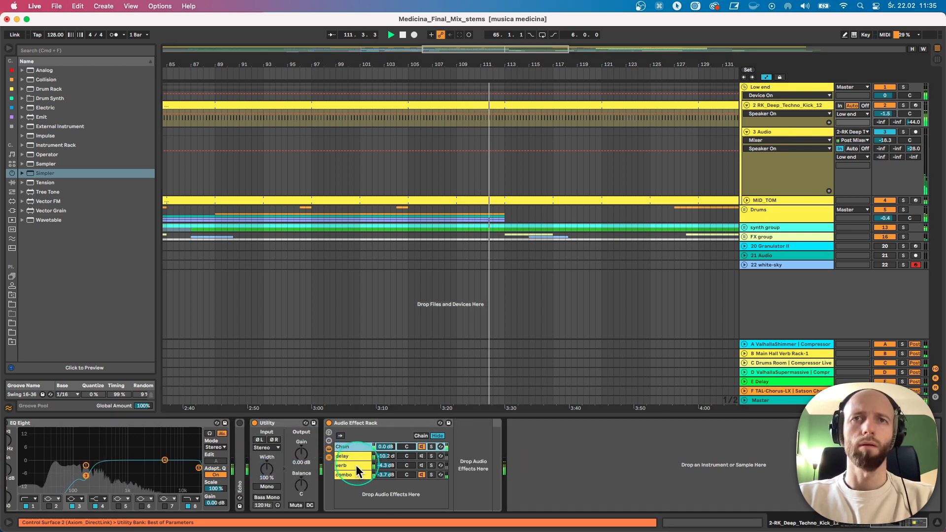
double_click(356, 475)
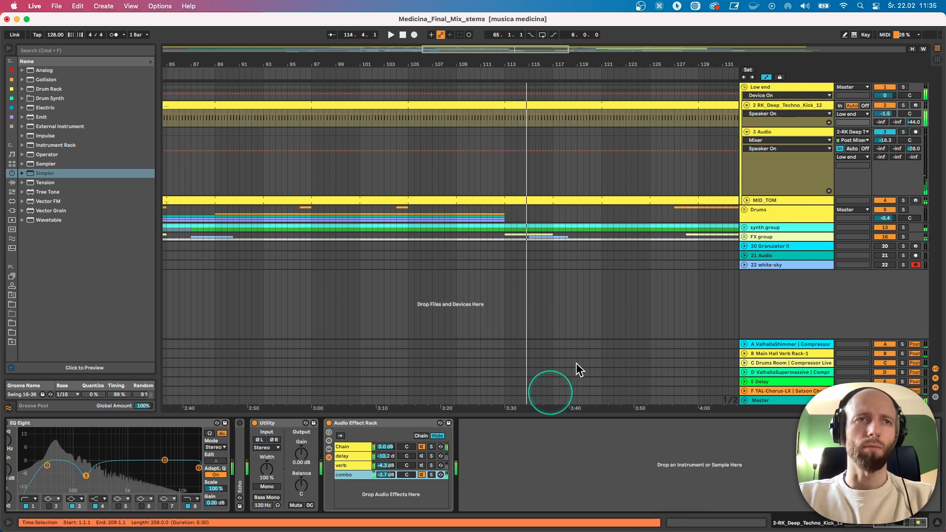
Display the Drums group's devices and play the arrangement from about bar 107.
key("space")
key("space")
left_click(762, 209)
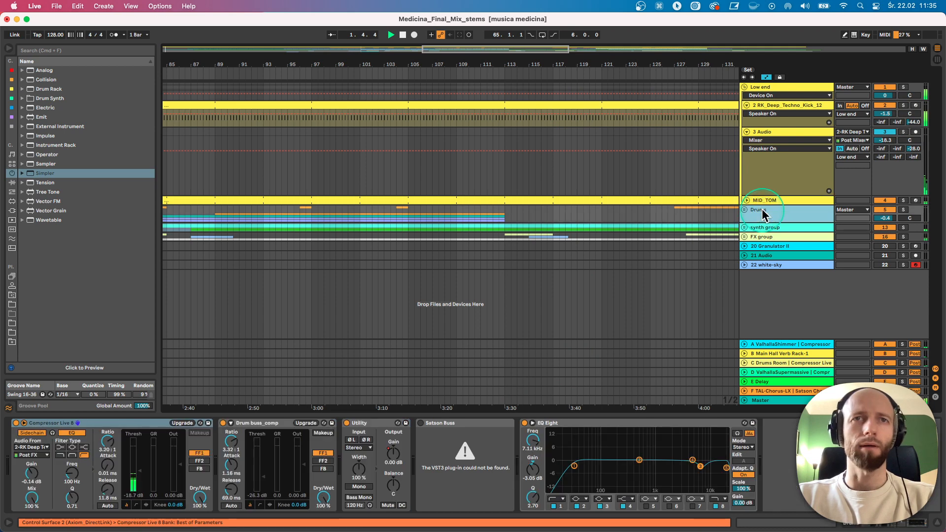
left_click(430, 71)
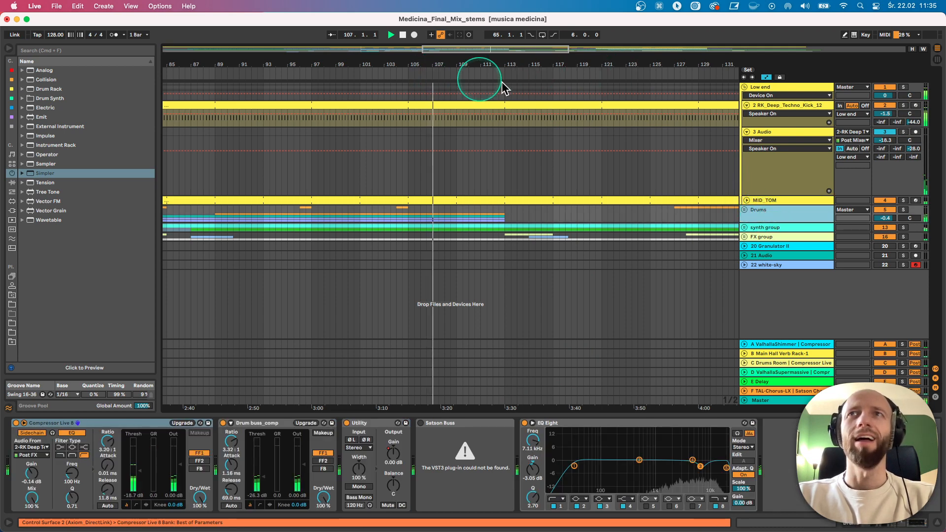
Expand the first EQ Eight, the Glue Compressor and Instant Mayhem in the Low end group's device chain.
left_click(761, 87)
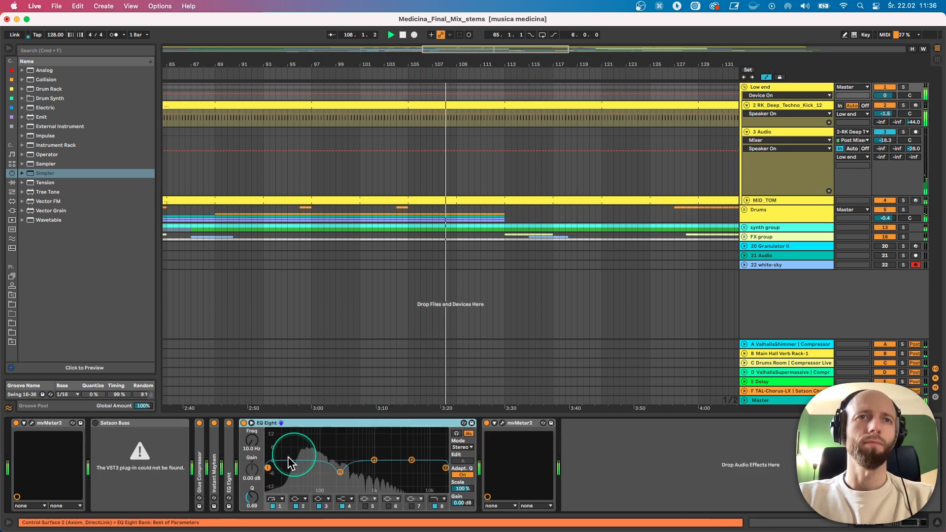
double_click(232, 468)
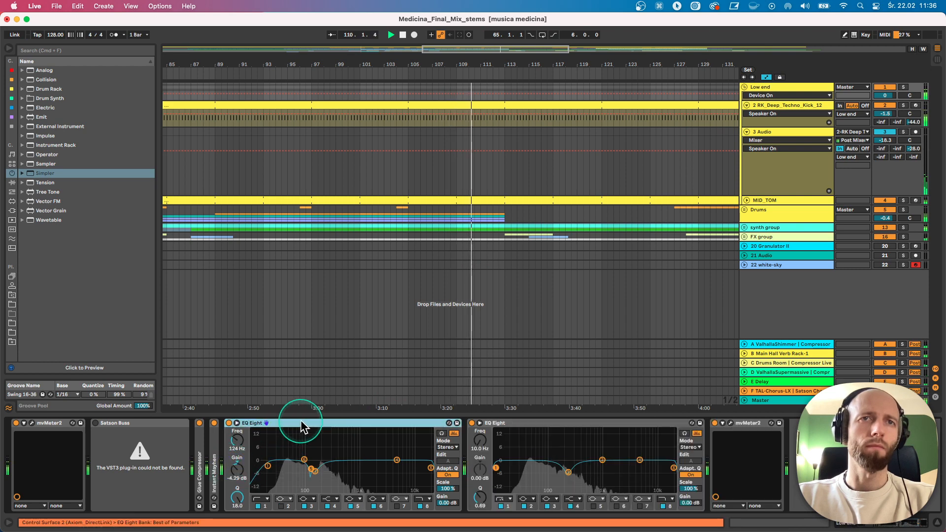
double_click(199, 452)
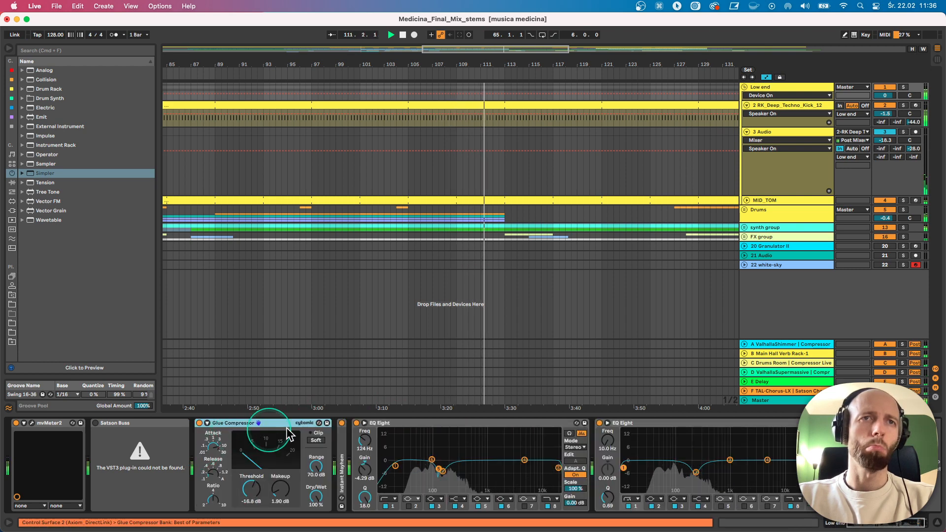
double_click(342, 446)
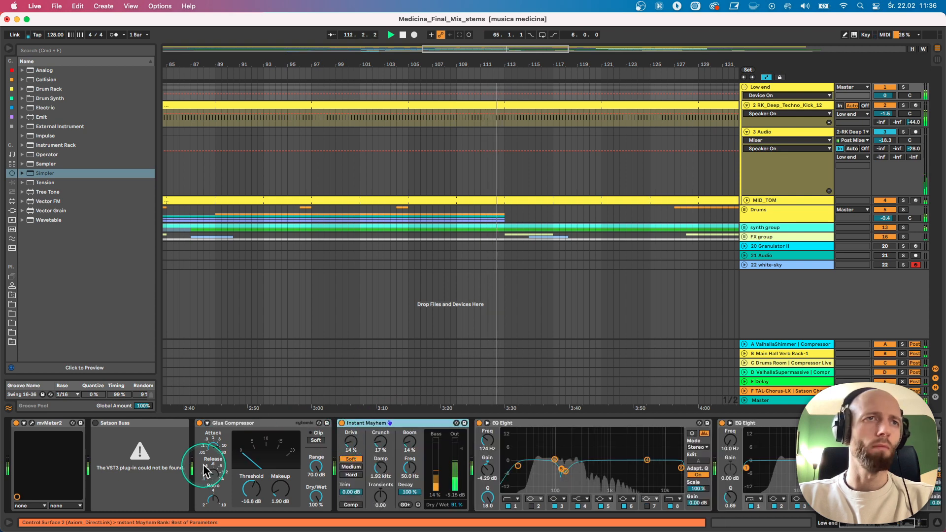
left_click(793, 88)
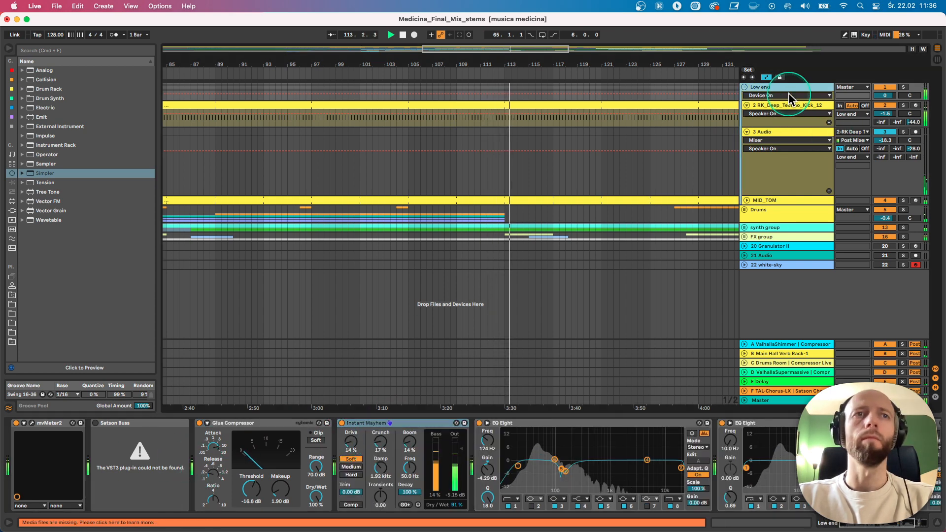
Stop playback and display the Master track's devices, pointing out the IVGI2 and PTEq-X plug-ins.
key("space")
left_click(557, 211)
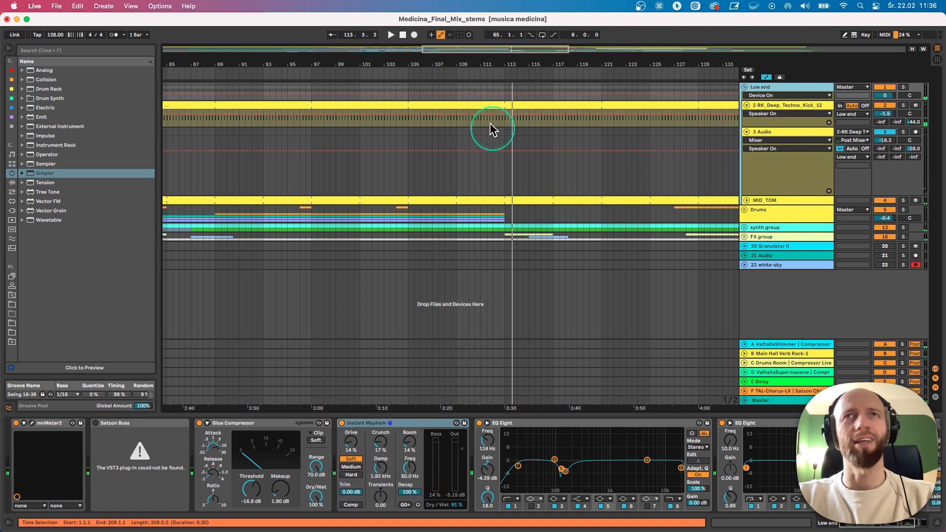
left_click(763, 401)
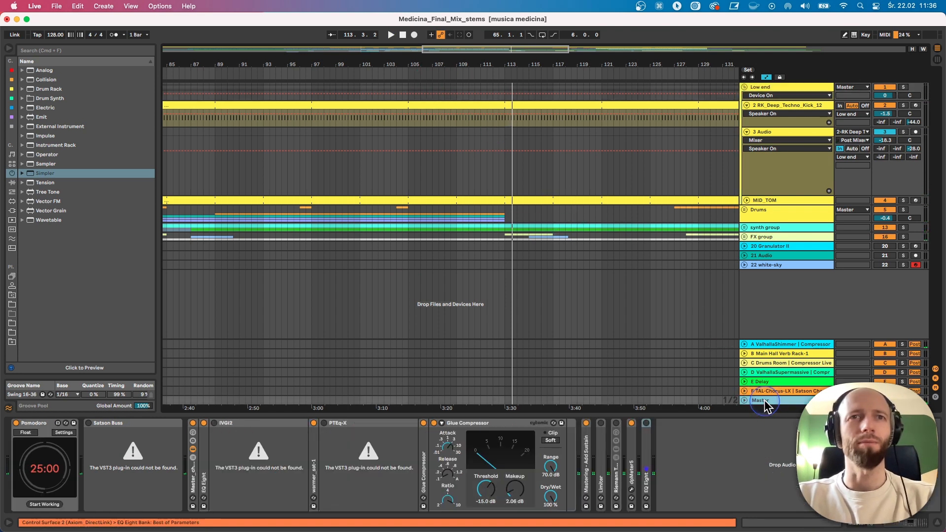
left_click(274, 424)
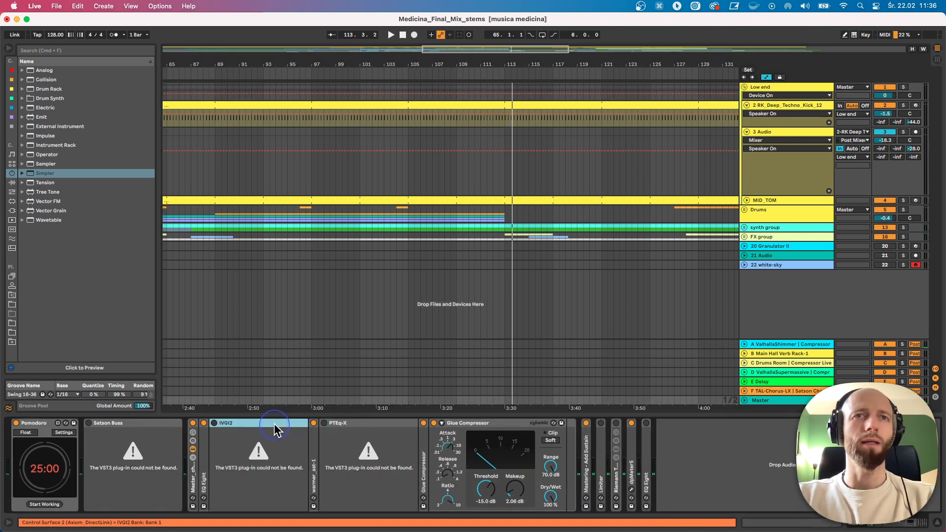
left_click(323, 427)
Play the arrangement from about bar 111, stop it and resume playback from about the same place.
left_click(482, 74)
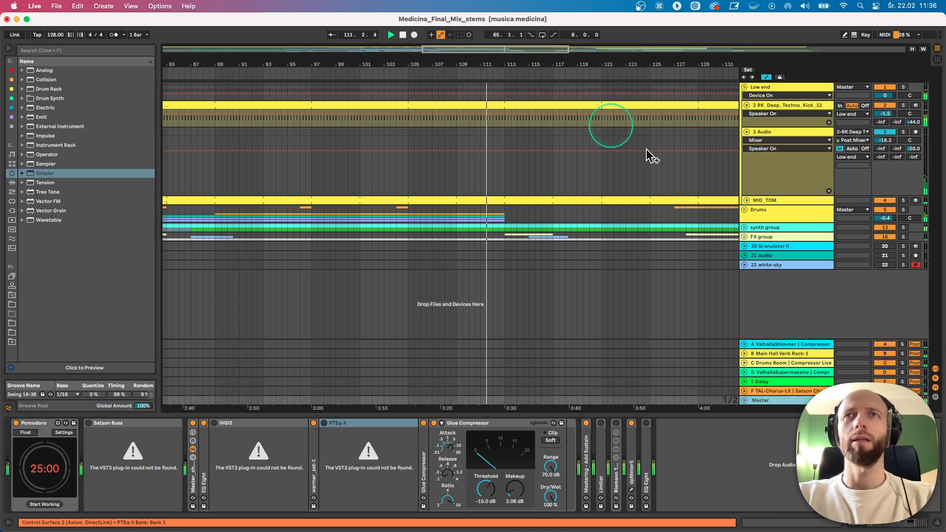
left_click_drag(656, 60, 495, 86)
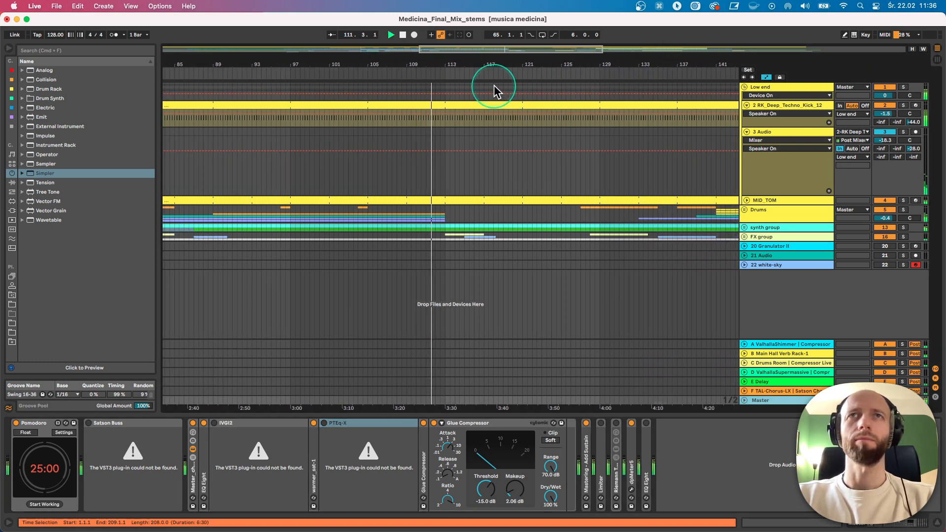
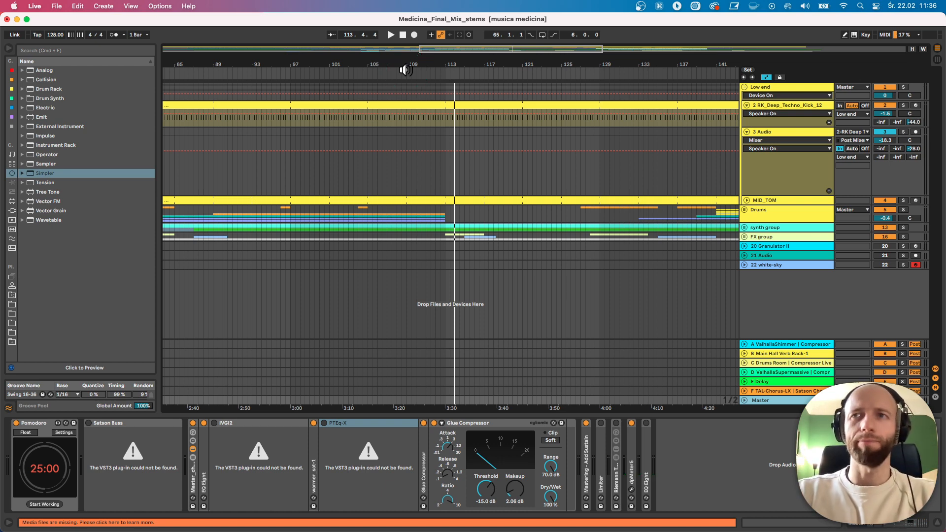
left_click(437, 77)
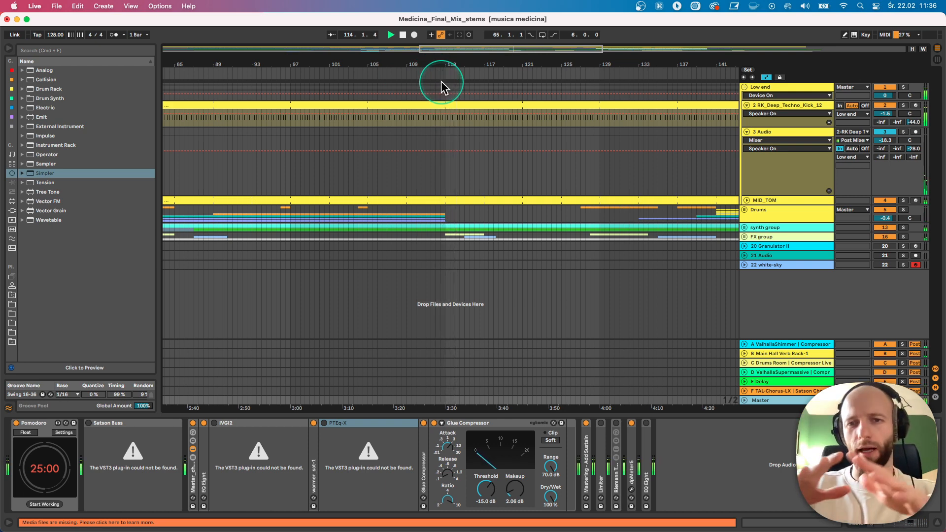
Unfold the synth group and its Synth track and solo the Synth track during playback.
left_click(744, 228)
left_click(761, 315)
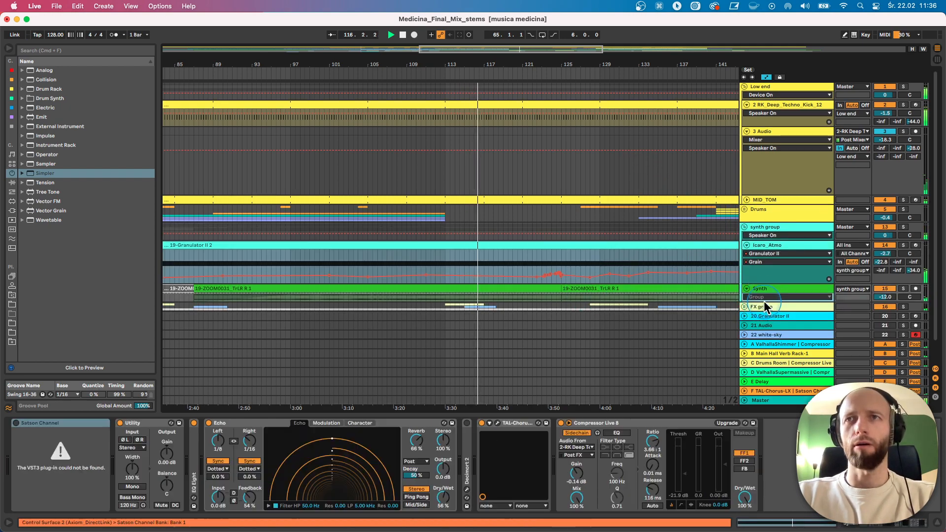
left_click_drag(471, 65, 461, 45)
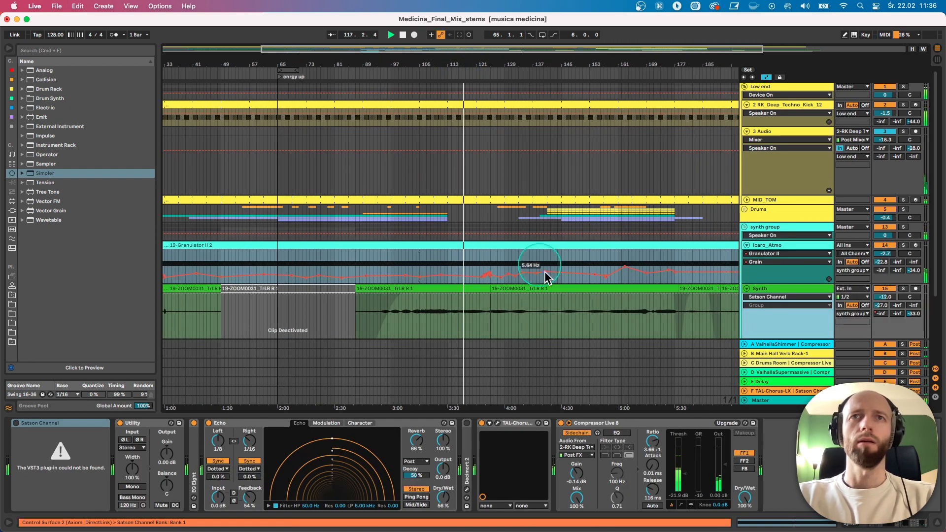
scroll(640, 271, "down", 2)
left_click(904, 251)
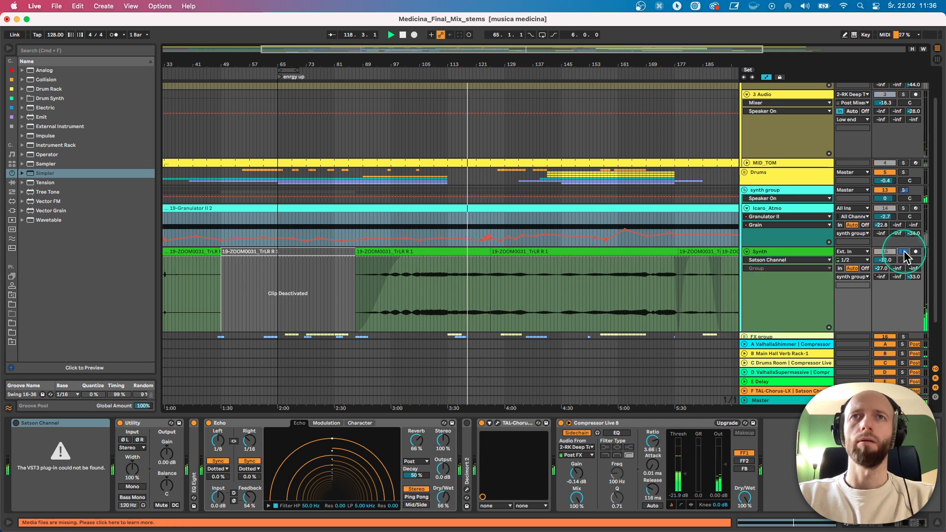
Point out Decimort 2 and TAL-Chorus in the Synth track's device chain and collapse its Echo.
double_click(785, 254)
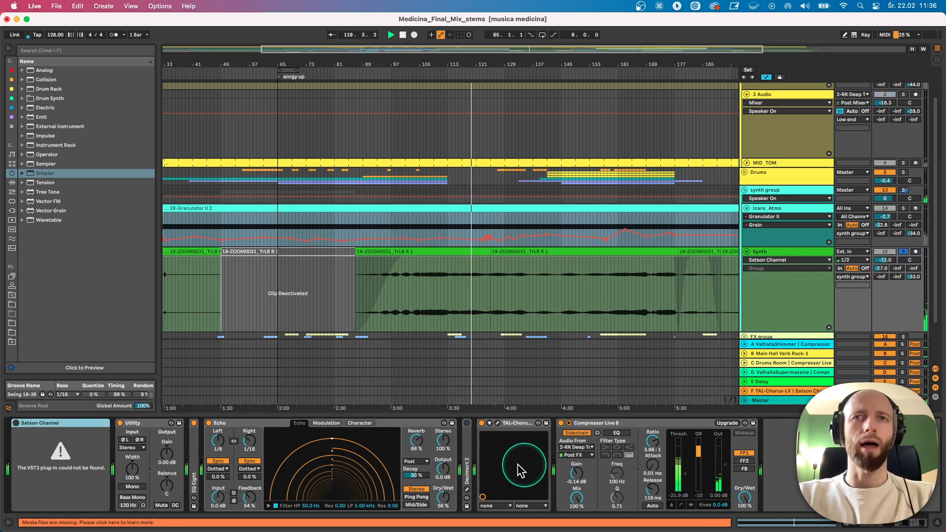
double_click(468, 449)
double_click(498, 422)
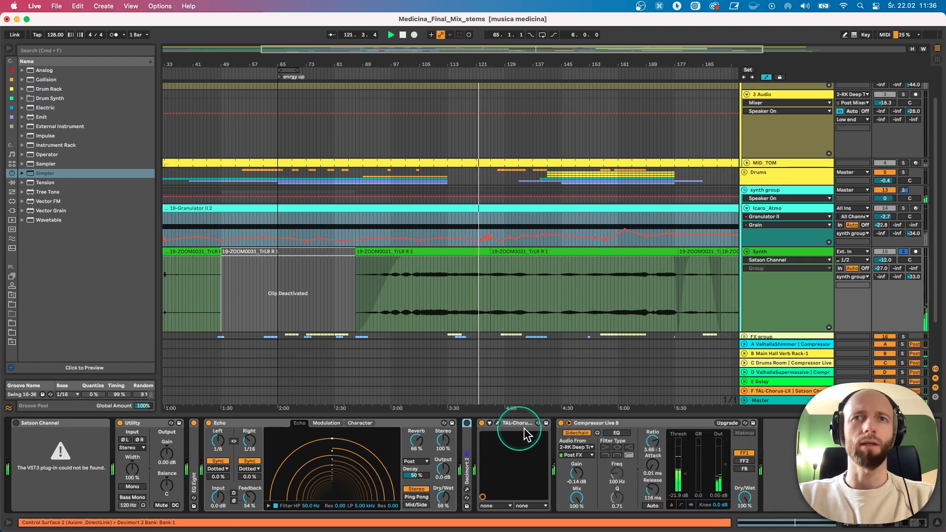
double_click(408, 423)
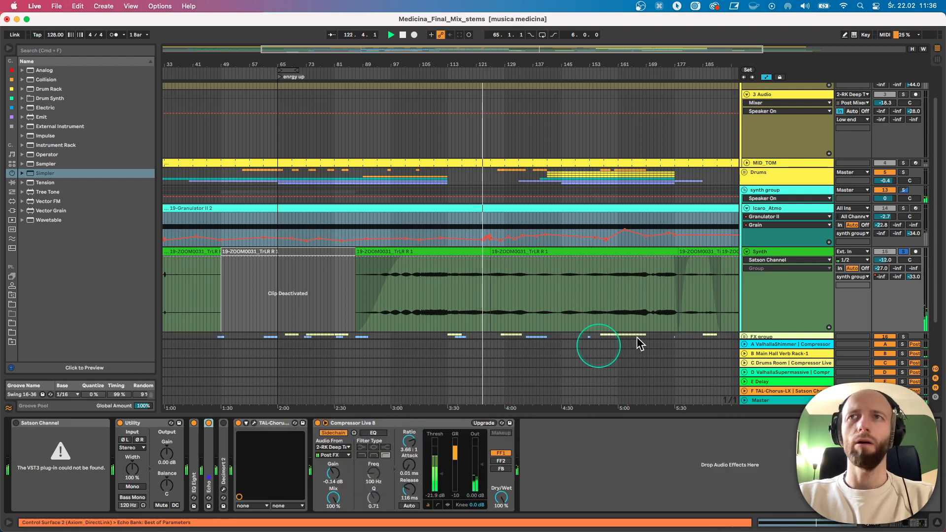
Display the devices of return track F and point out its TAL-Chorus-LX plug-in.
scroll(840, 283, "down", 3)
left_click(789, 391)
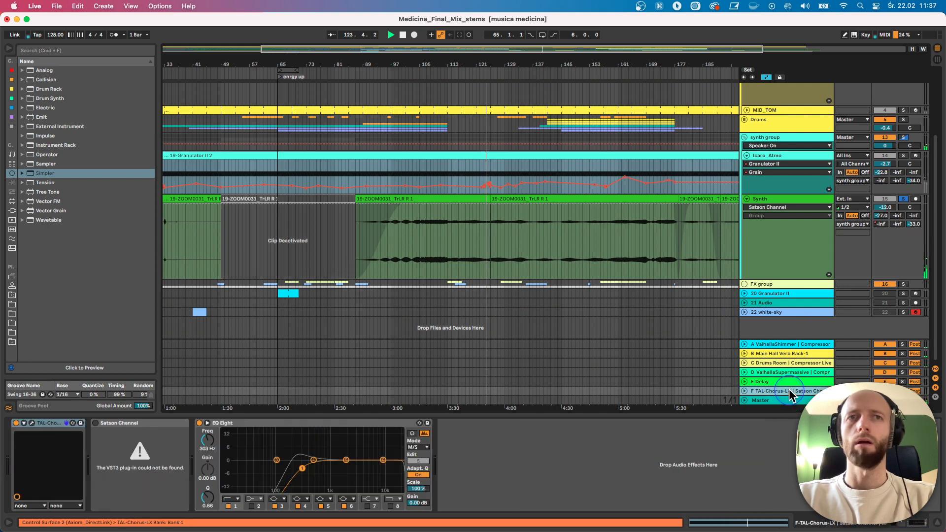
left_click(790, 391)
left_click_drag(49, 423, 484, 275)
Unsolo the Synth track and fold all the track groups in the arrangement.
left_click(764, 199)
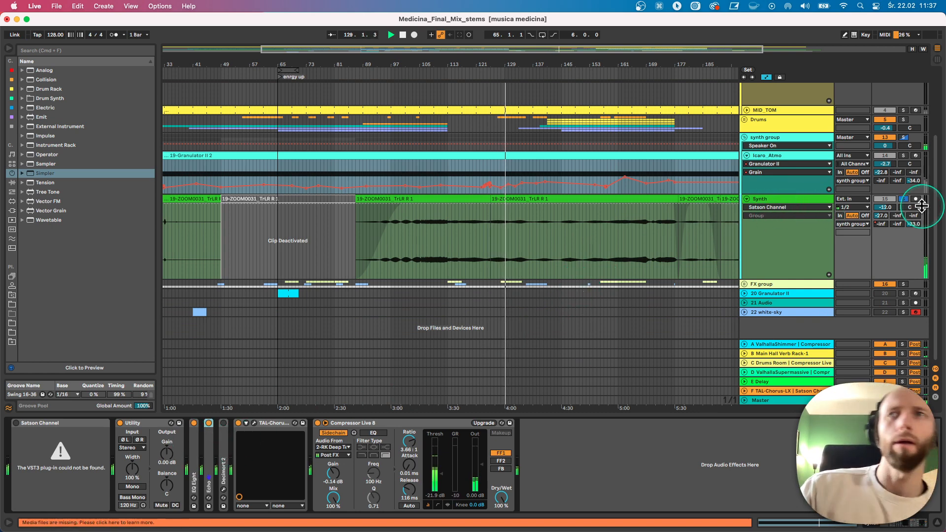
left_click(903, 199)
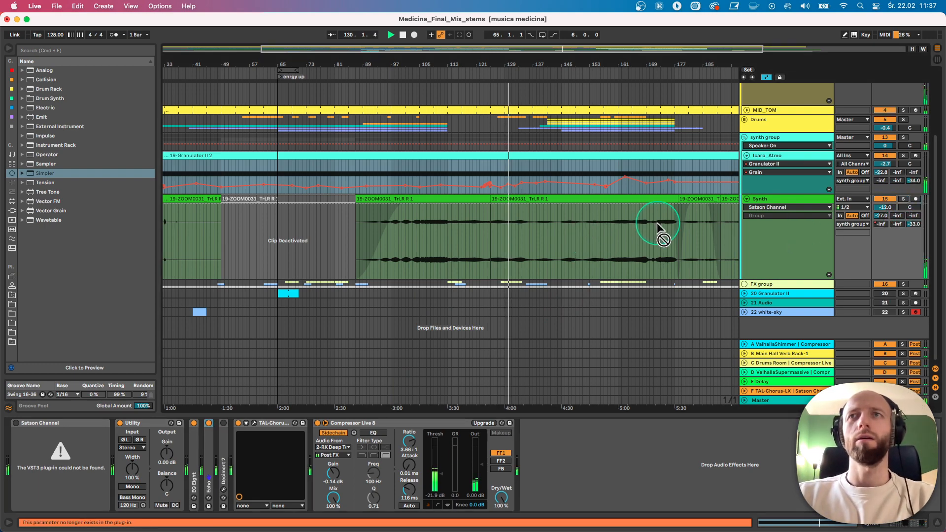
scroll(584, 217, "up", 5)
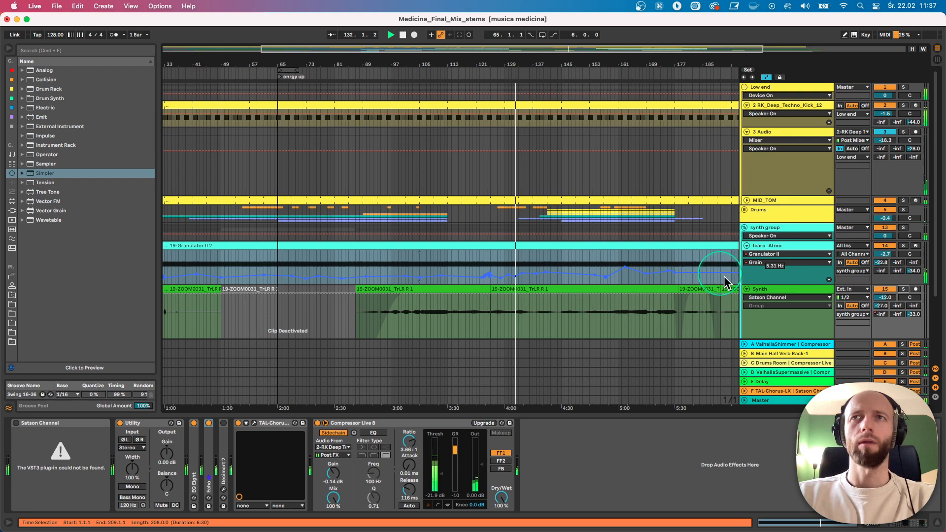
left_click(746, 289, "alt")
left_click(744, 230, "alt")
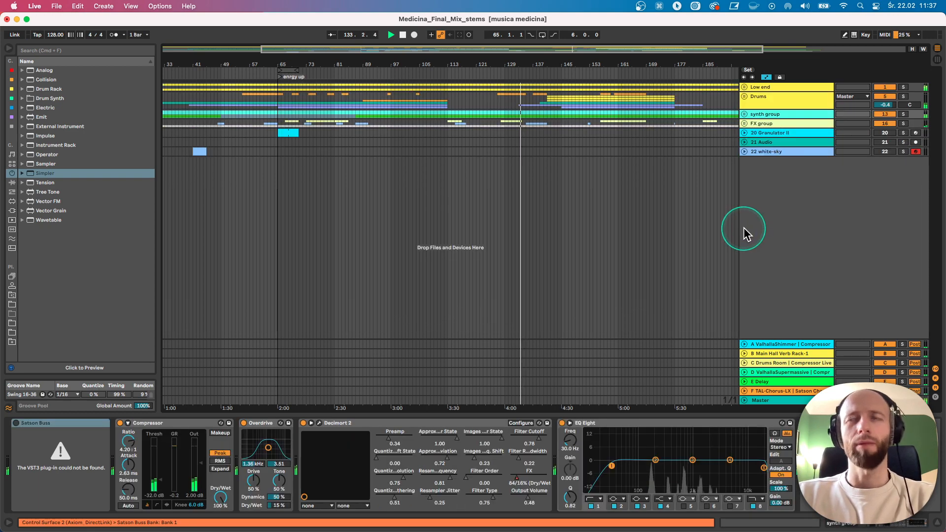
Unfold the synth group and its Icaro_Atmo track to show the granulator clip and automation.
left_click_drag(558, 74, 568, 65)
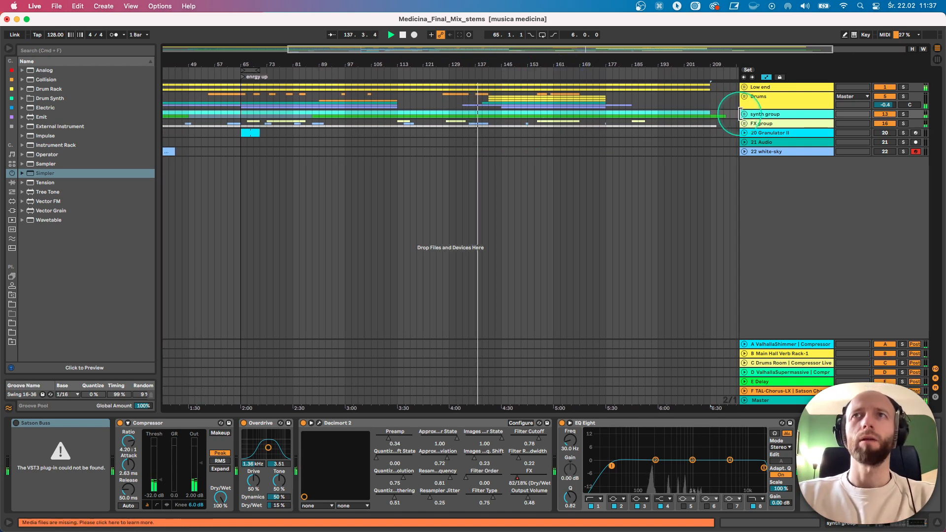
left_click(745, 114)
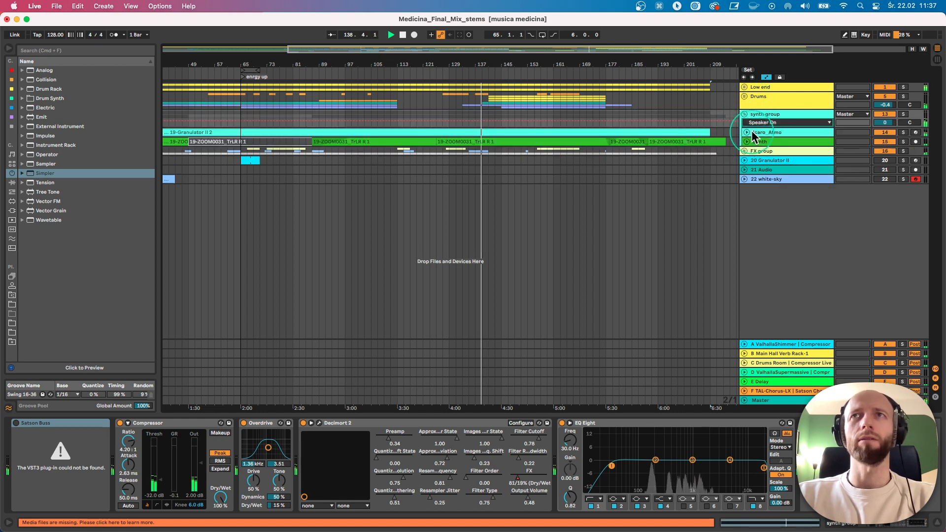
left_click(746, 132)
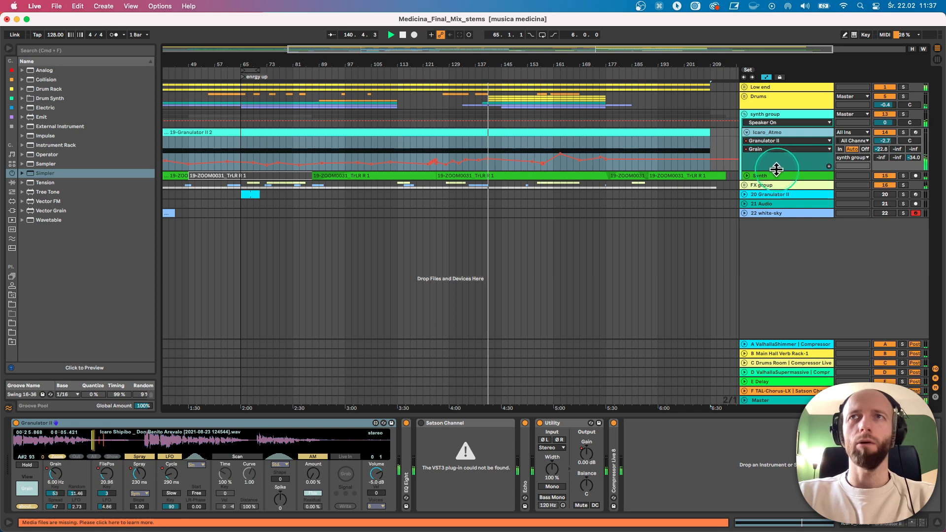
Unfold the Drums group and audition it in solo, along with its shaker L and shaker R tracks.
left_click(745, 97)
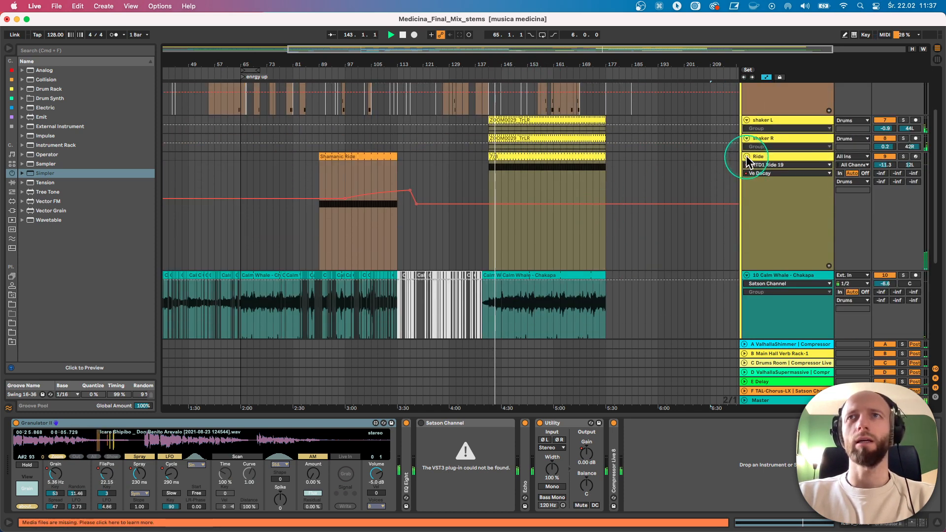
scroll(892, 128, "up", 3)
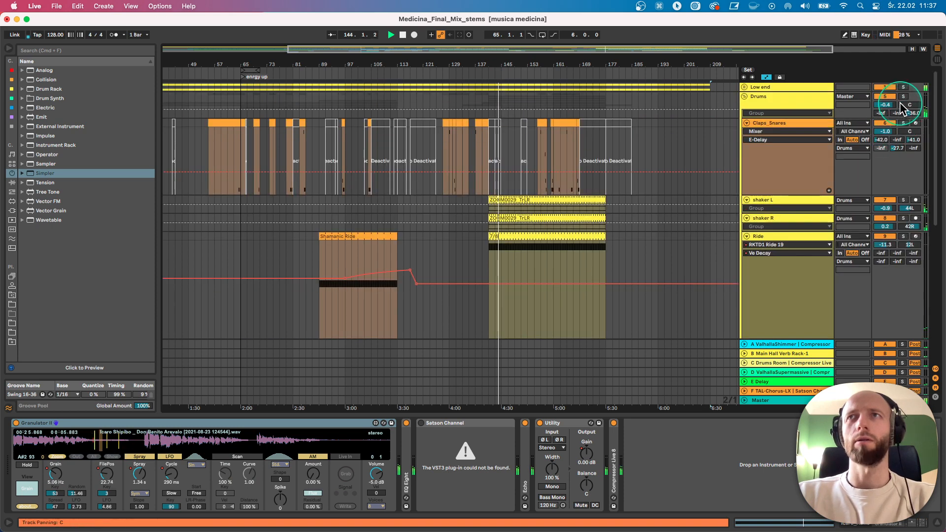
left_click(904, 97)
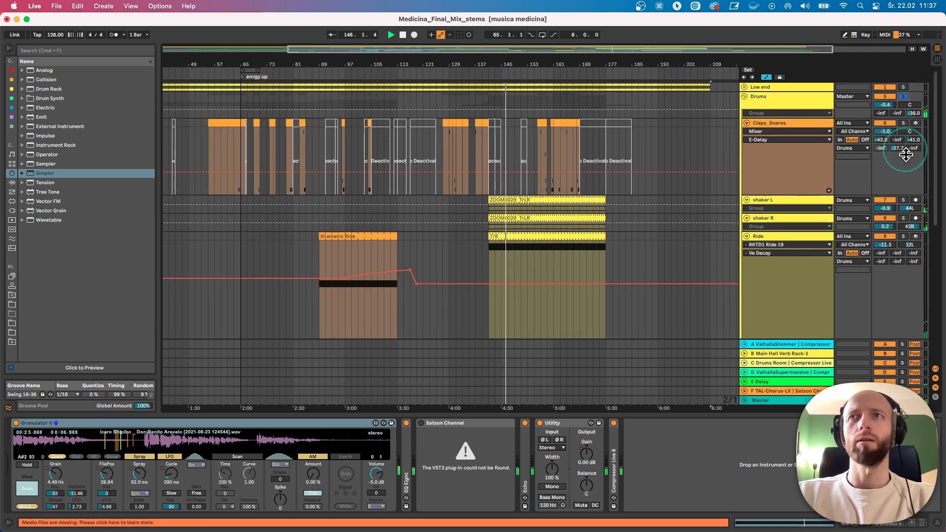
left_click(904, 200)
left_click(904, 218)
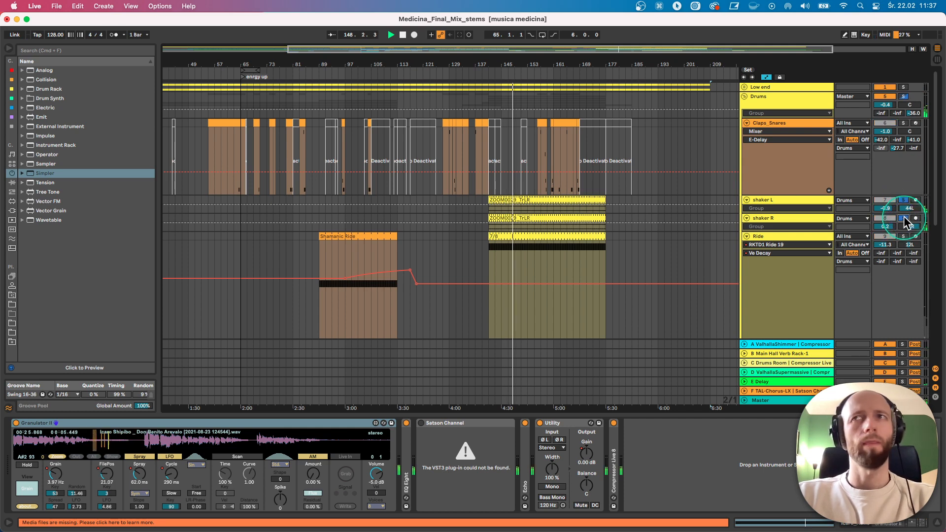
left_click(904, 218)
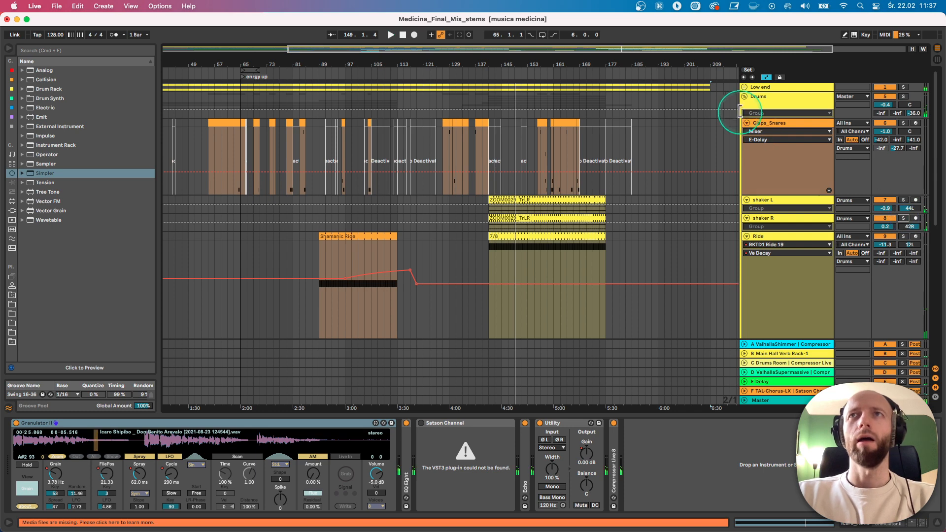
Fold the Drums group and switch briefly to the Session View and back to the arrangement.
left_click(744, 96)
key("Tab")
key("Tab")
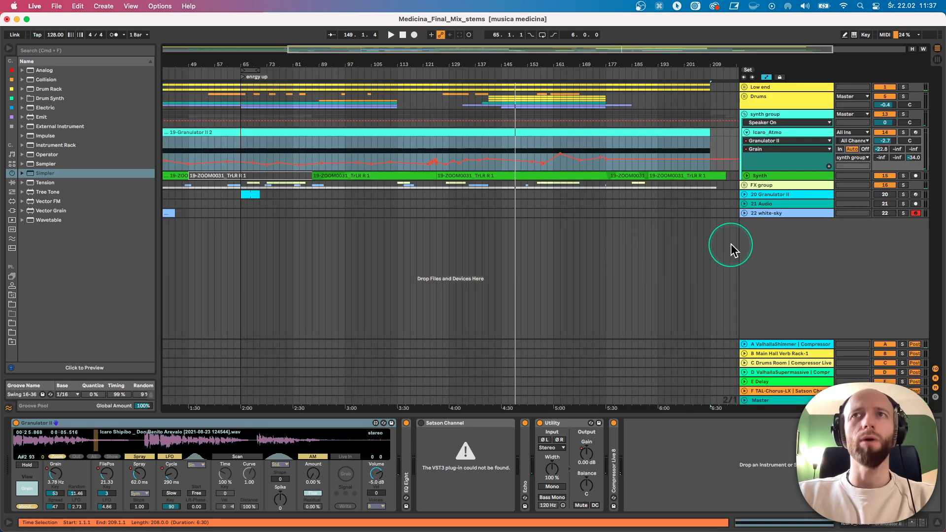
Search the browser for "shaker", checking the grooves first and then listing results from all categories.
left_click(58, 246)
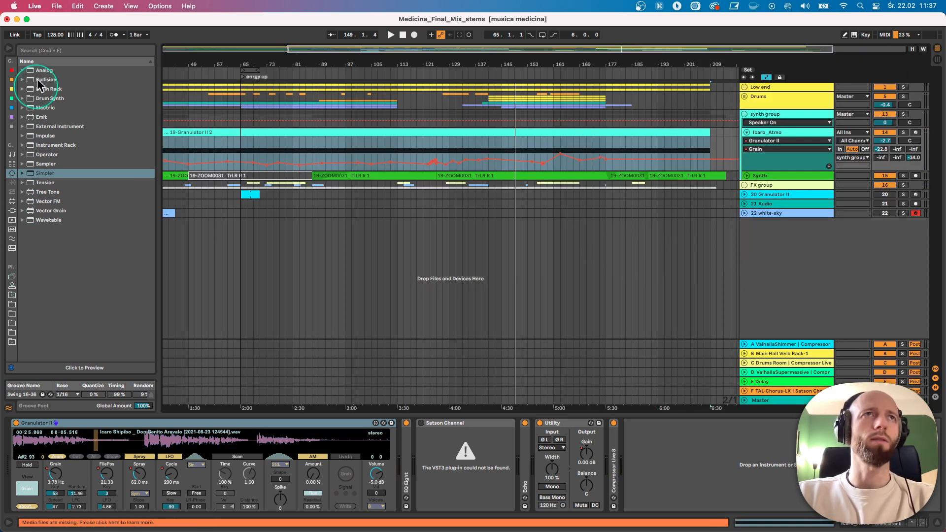
left_click(38, 51)
type("shaker")
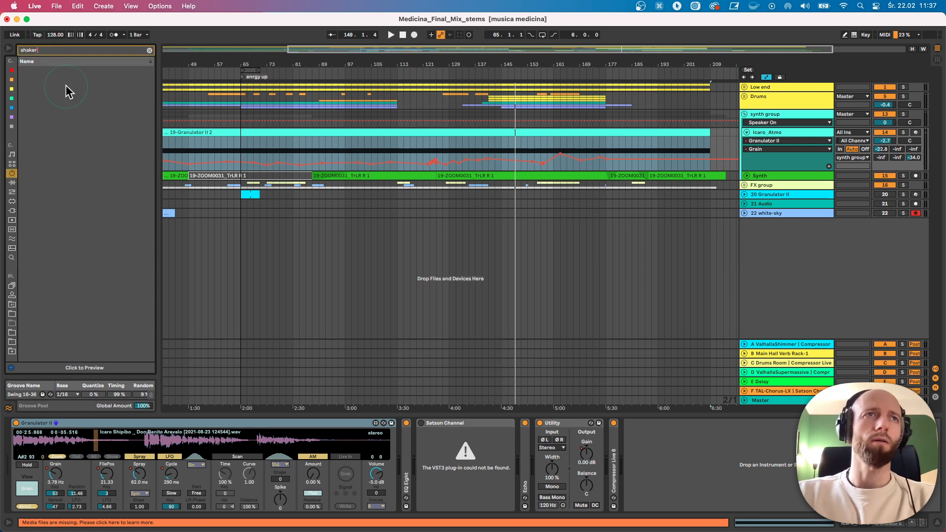
left_click(12, 239)
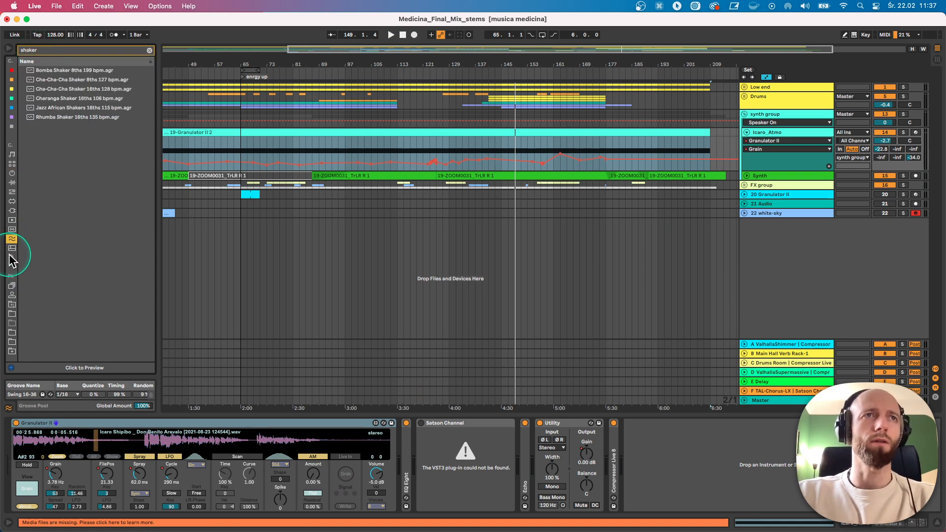
left_click(54, 118)
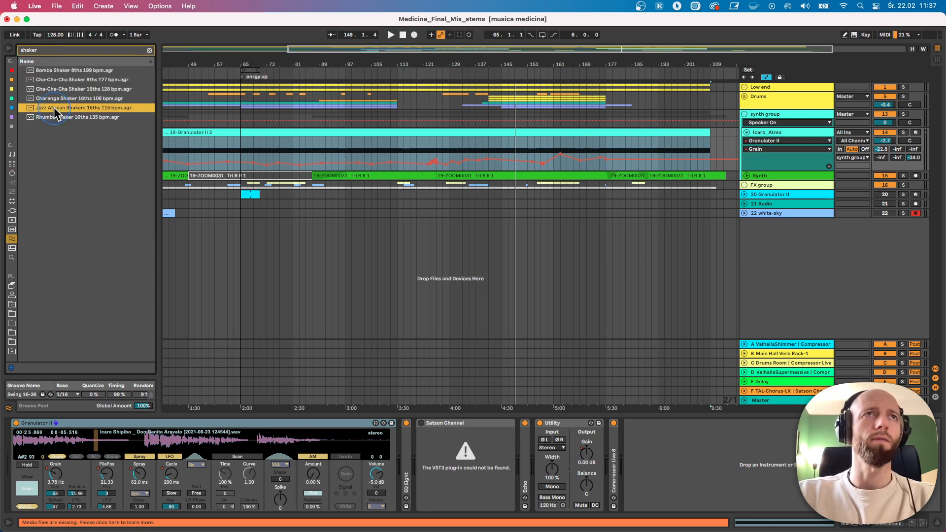
left_click(12, 259)
Look through the shaker results, previewing samples such as Shaker (5).wav and Element_Shaker_098.wav.
left_click(66, 146)
left_click(71, 192)
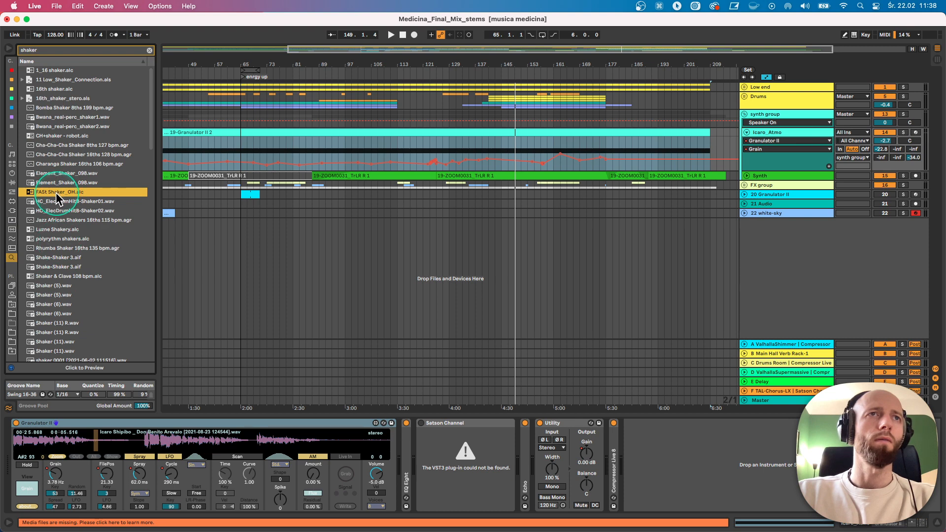
left_click(79, 267)
left_click(62, 296)
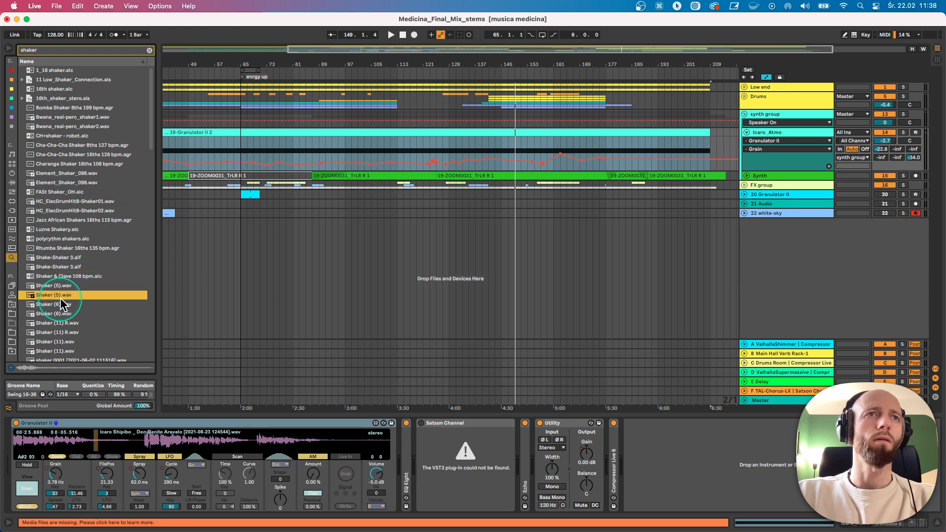
left_click(54, 183)
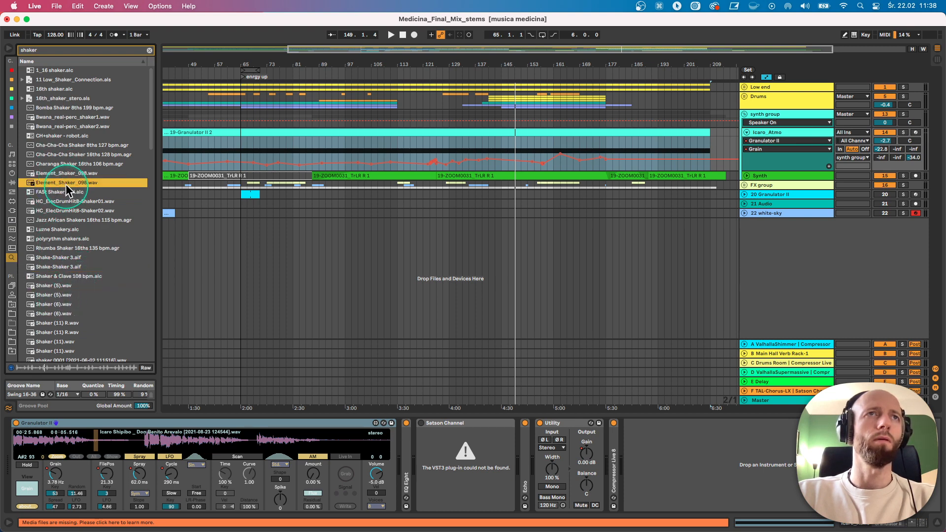
left_click(58, 99)
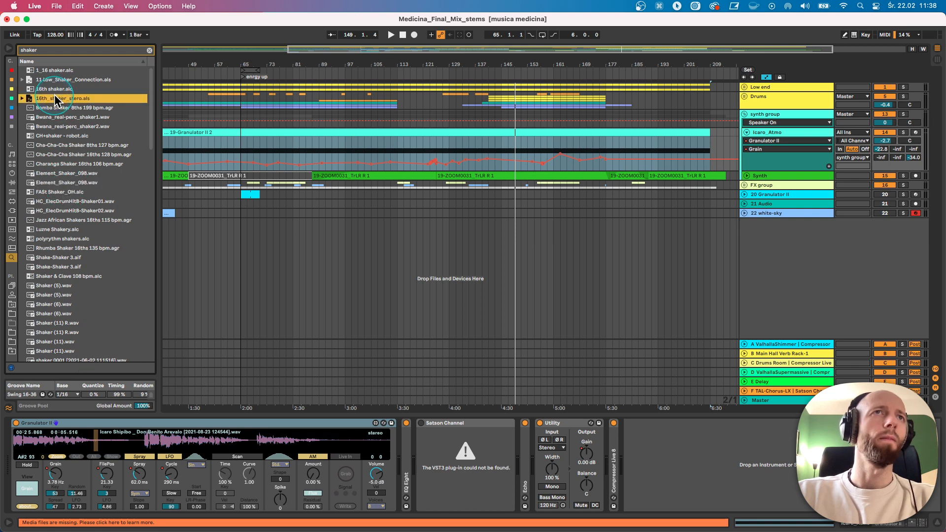
Place 16th shaker.alc on a new track at bar 87 and open its audio clip for inspection.
left_click(33, 91)
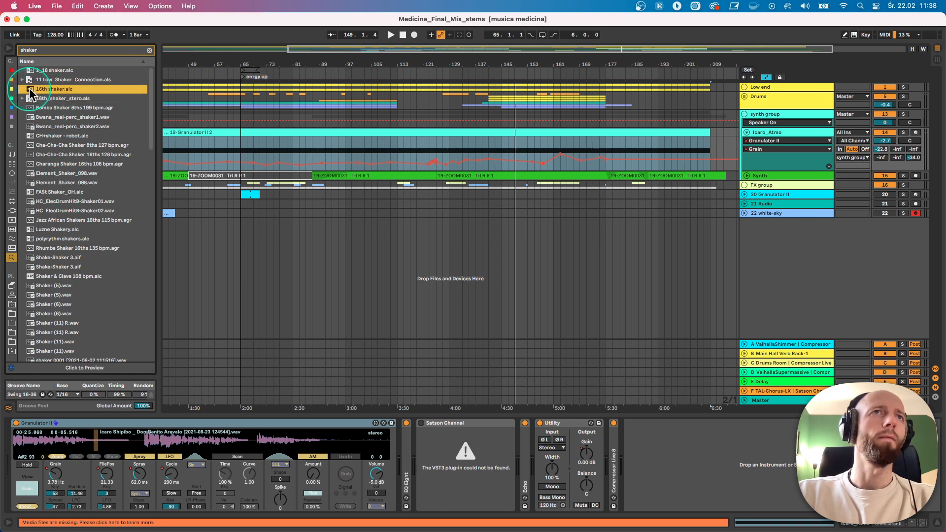
left_click(309, 243)
left_click_drag(310, 241, 311, 237)
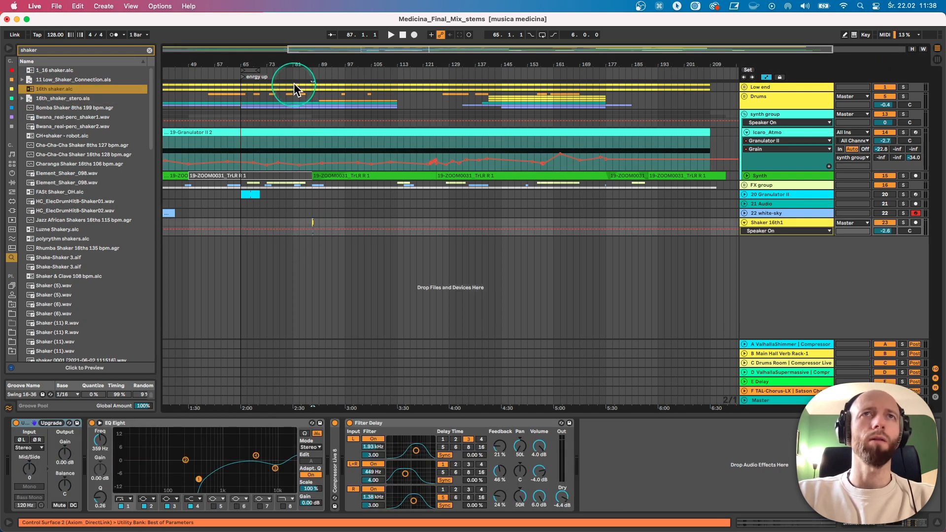
left_click_drag(312, 65, 395, 195)
double_click(387, 223)
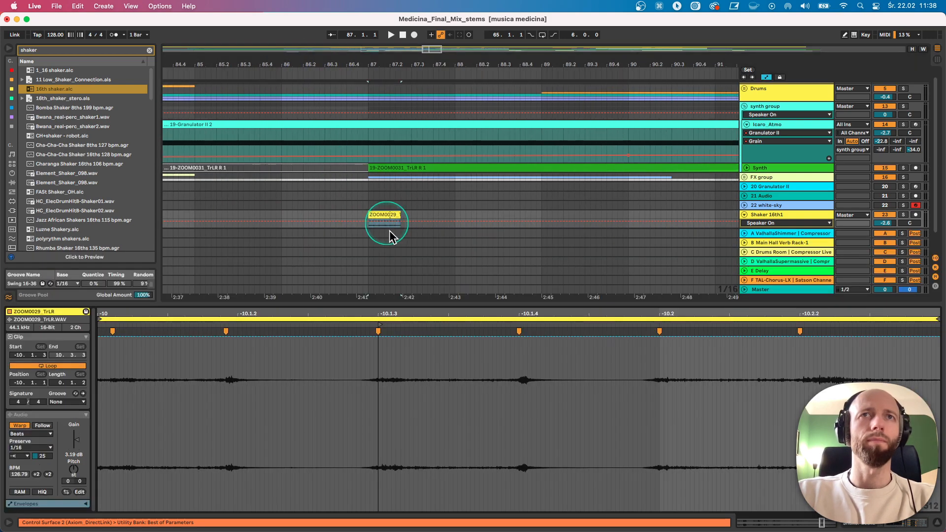
Solo the Shaker 16th1 track and audition its clip at bar 87.
left_click_drag(465, 312, 465, 311)
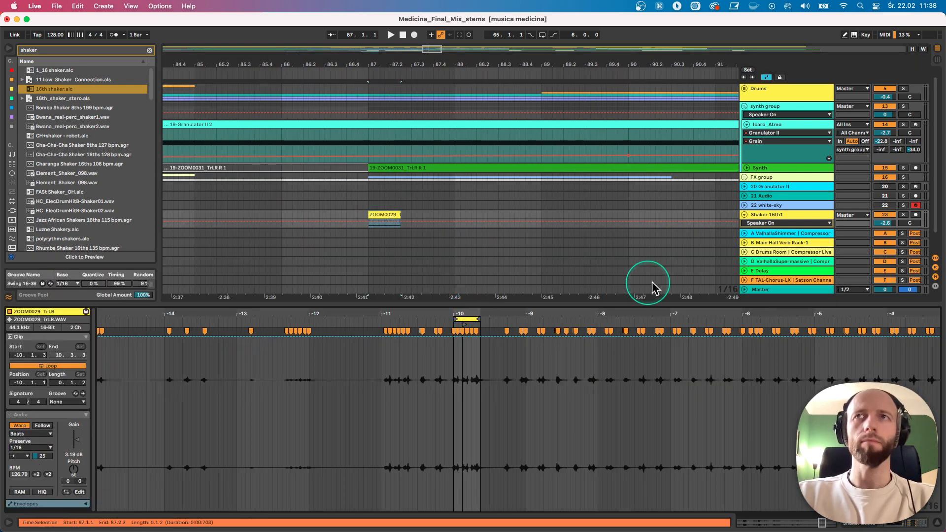
left_click(904, 215)
key("space")
left_click(411, 217)
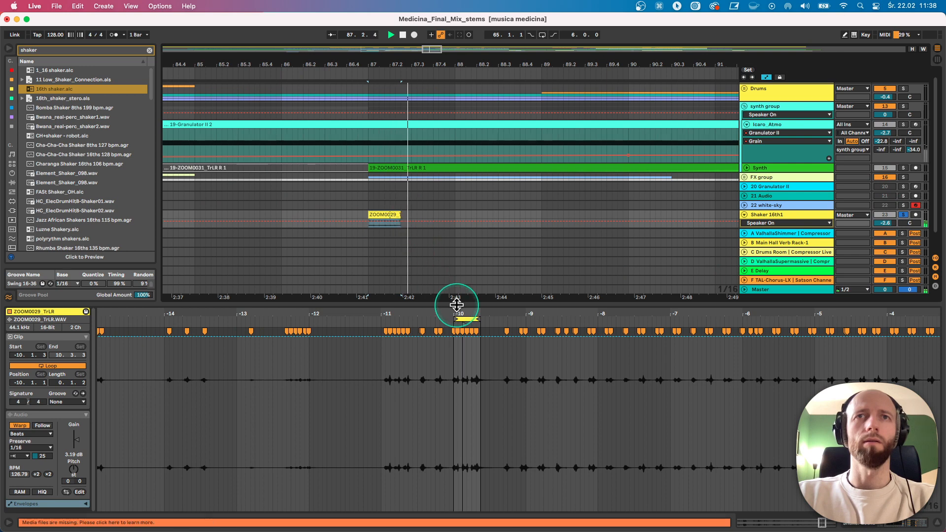
key("space")
Move the shaker clip's own loop to position -9.2.2 and loop arrangement playback over the clip at bar 87.
left_click_drag(462, 313, 513, 329)
key("space")
left_click(382, 215)
key("super+l")
key("space")
key("space")
Undo the recent shaker edits back past the track's insertion and redo them.
key("super+z")
key("super+z")
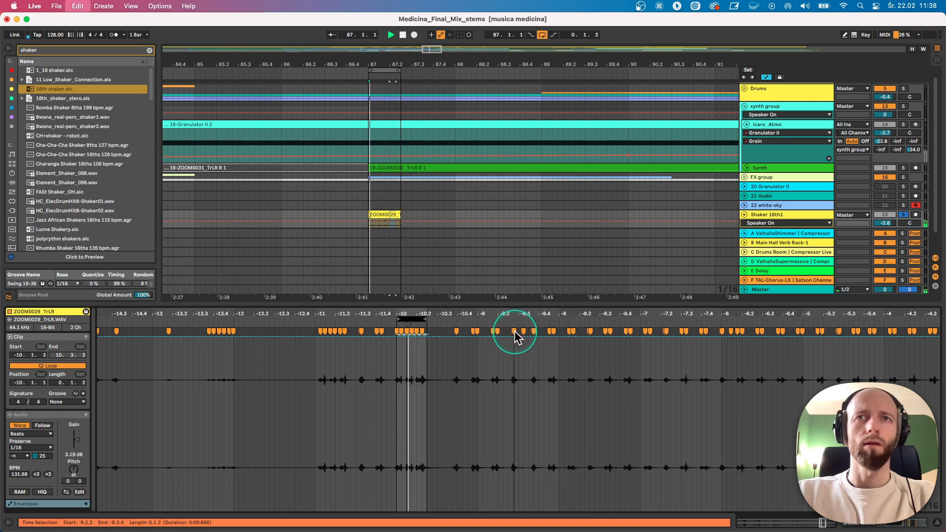
key("super+z")
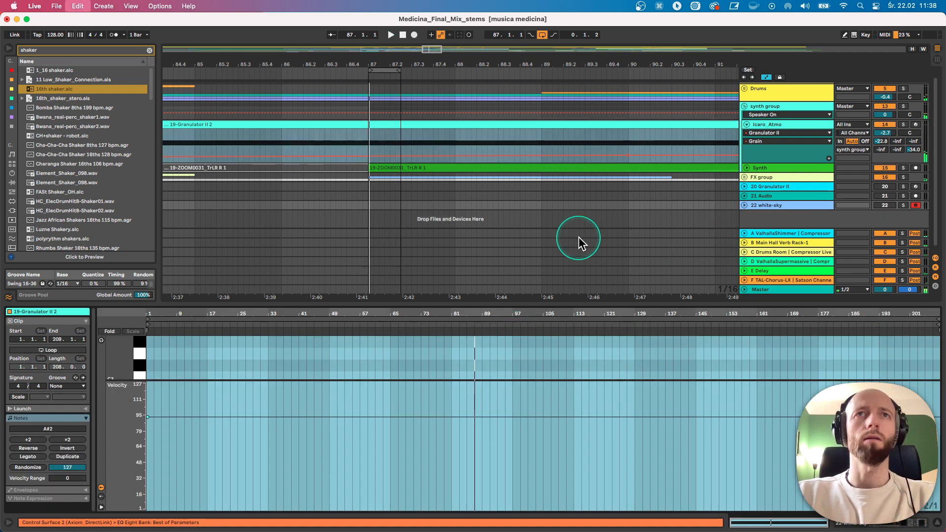
key("super+shift+z")
key("space")
key("super+shift+z")
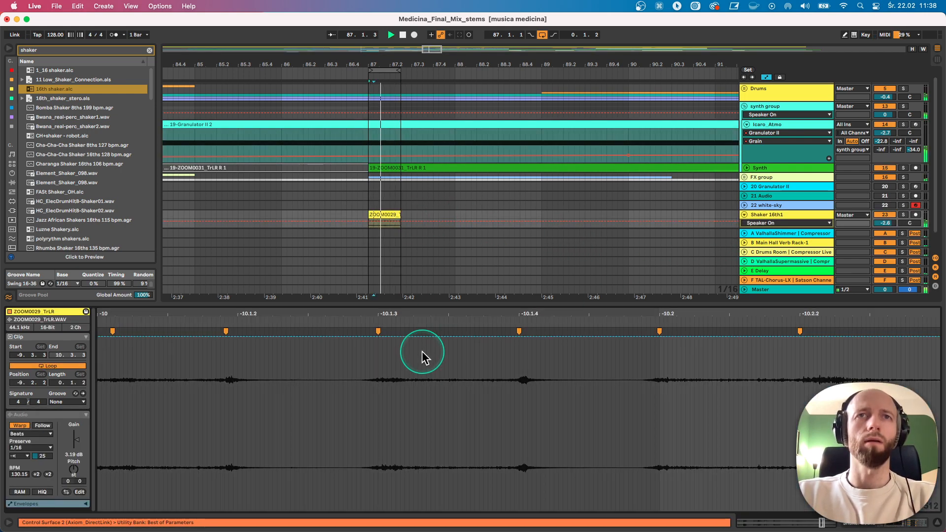
Solo the Shaker 16th1 track again and duplicate the track together with its clip.
left_click_drag(419, 315, 416, 312)
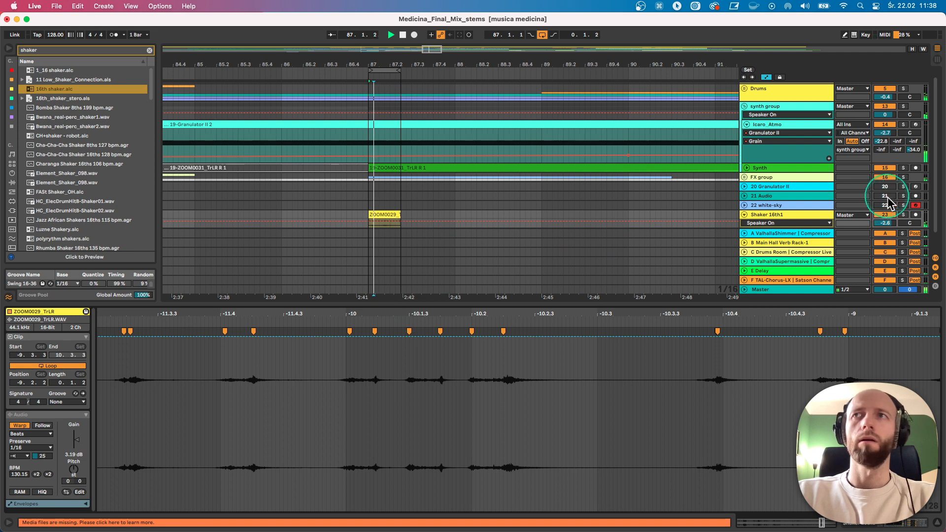
left_click(903, 215)
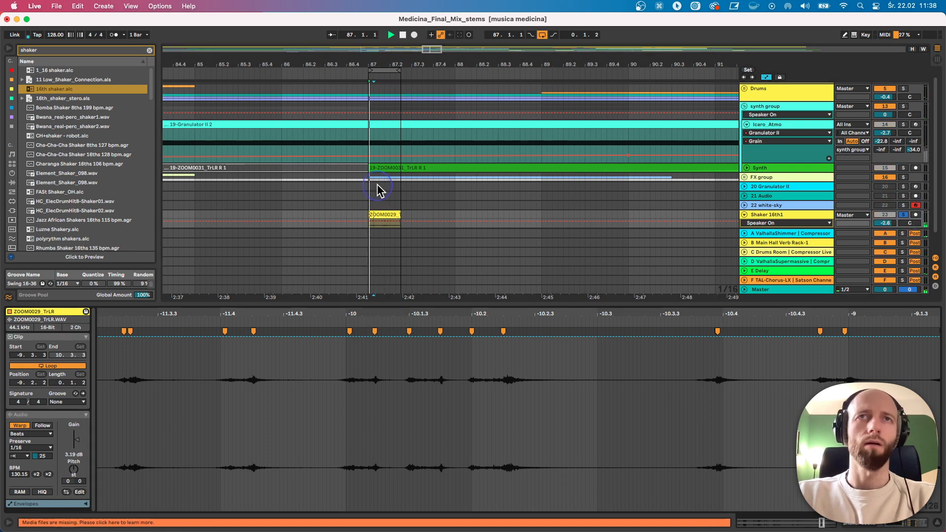
left_click(384, 215)
left_click_drag(411, 314, 409, 308)
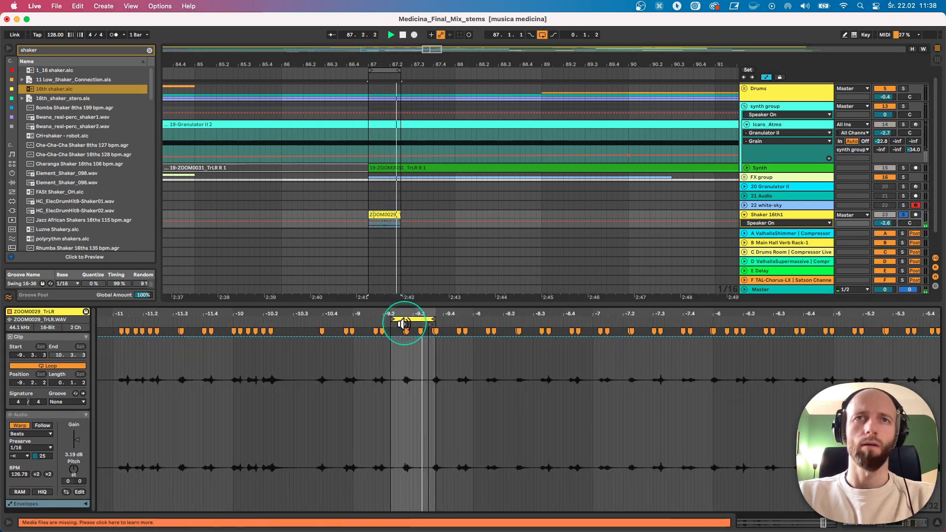
left_click(768, 214)
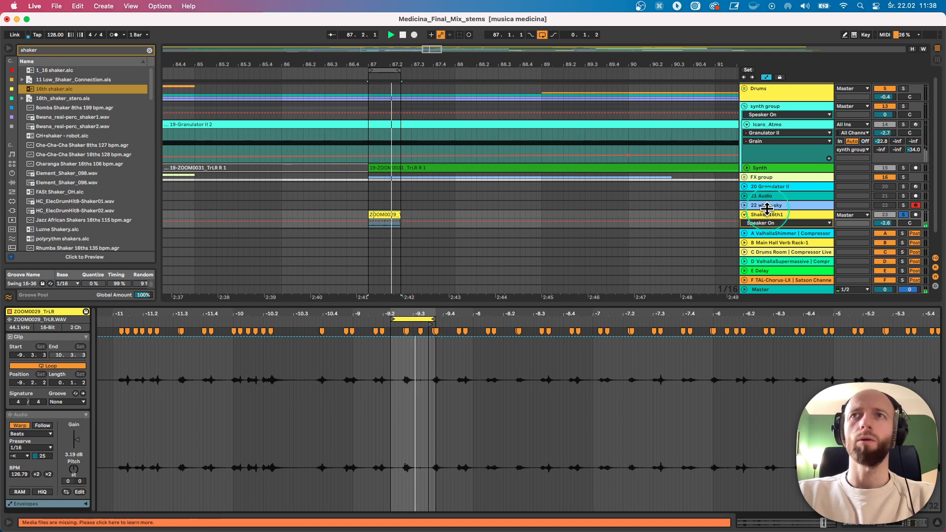
key("super+d")
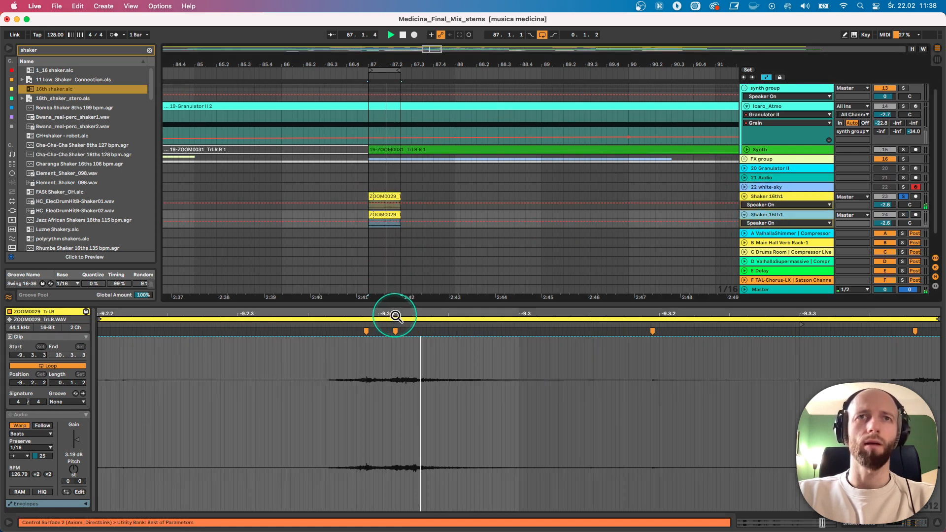
Move the duplicated shaker clip's loop to position -3.4.3 and solo its track alongside the original.
mouse_move(395, 317)
left_mouse_down()
mouse_move(127, 327)
mouse_move(126, 308)
mouse_move(130, 321)
left_mouse_up()
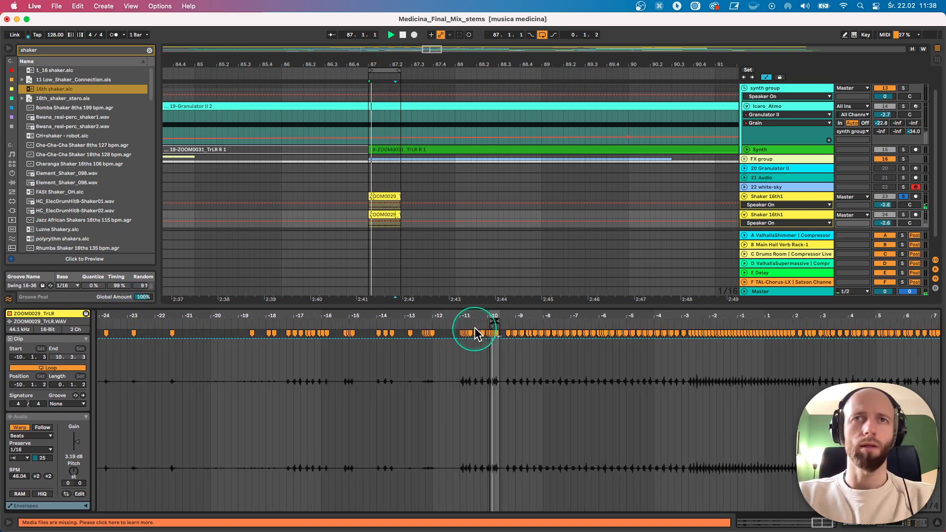
mouse_move(490, 318)
left_mouse_down()
mouse_move(738, 330)
mouse_move(710, 333)
mouse_move(719, 352)
left_mouse_up()
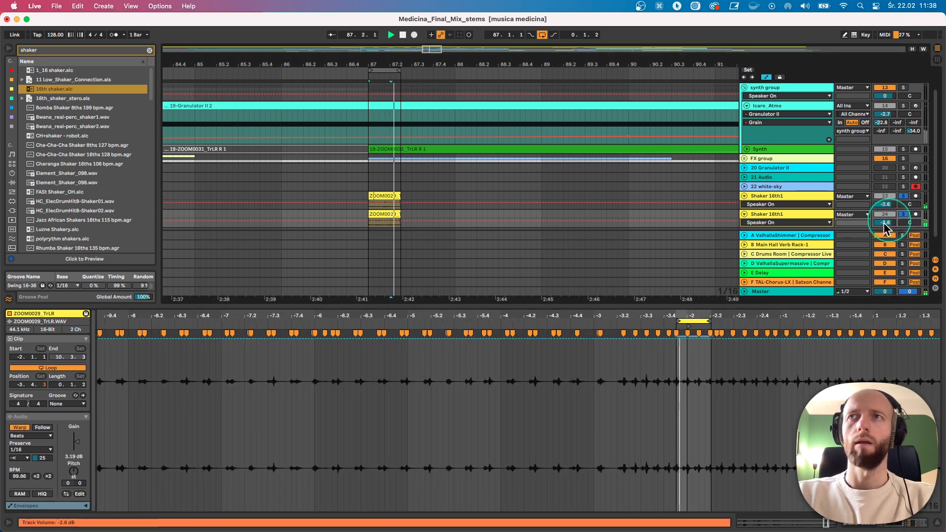
left_click(728, 347)
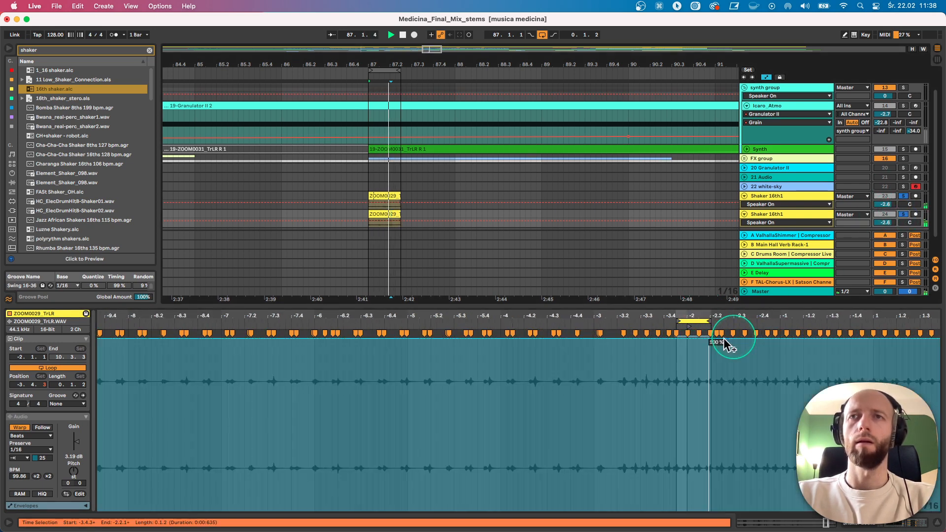
key("space")
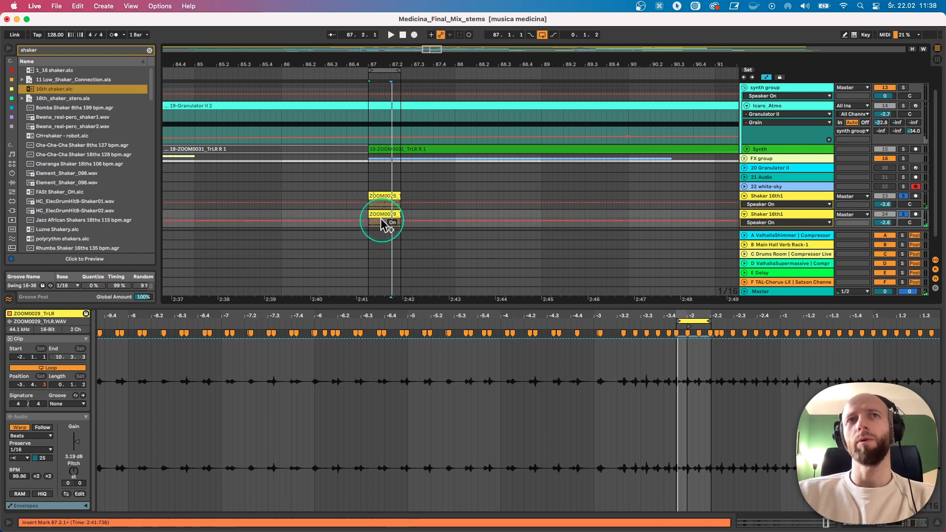
Pan the first Shaker 16th1 track to 50L and its duplicate to 50R, and play them together.
scroll(909, 204, "down", 2)
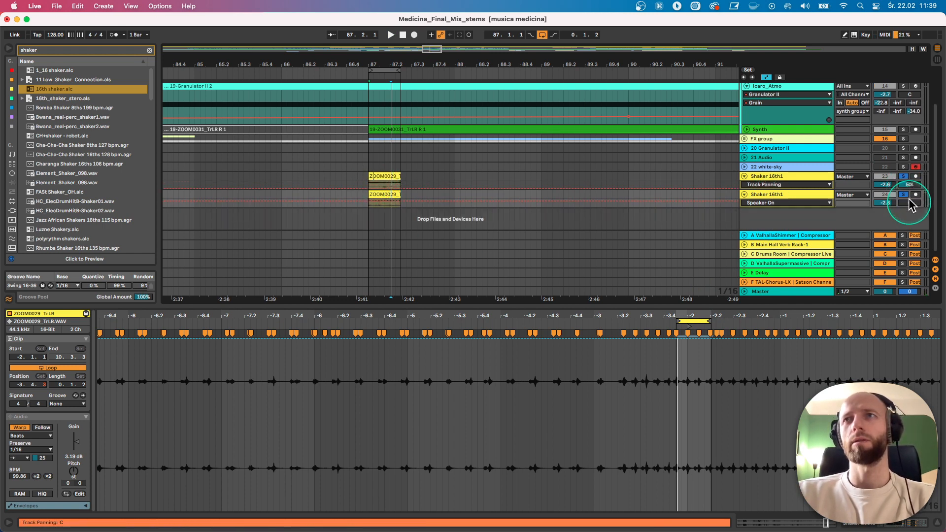
left_click_drag(909, 202, 910, 173)
key("space")
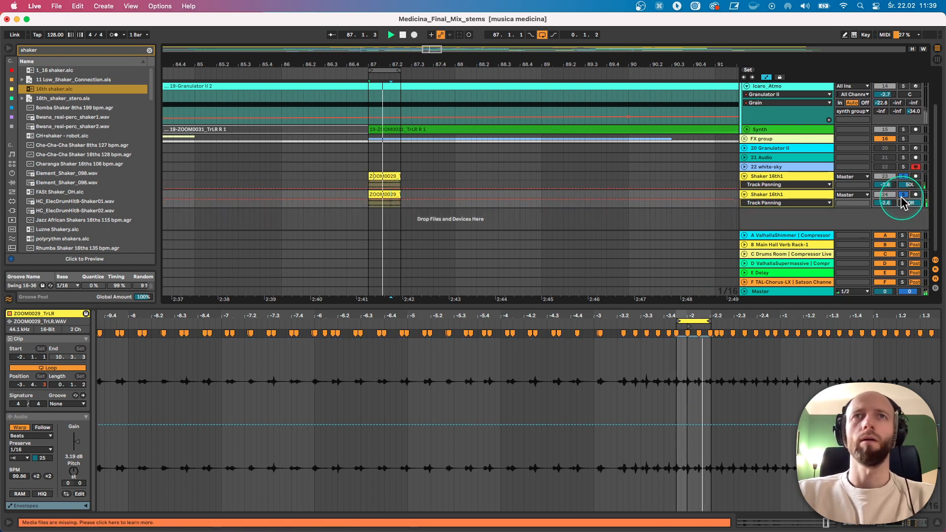
Move the first shaker clip's loop to position -11.4.4 and set its transient envelope to 21.
left_click(769, 177)
left_click(386, 180)
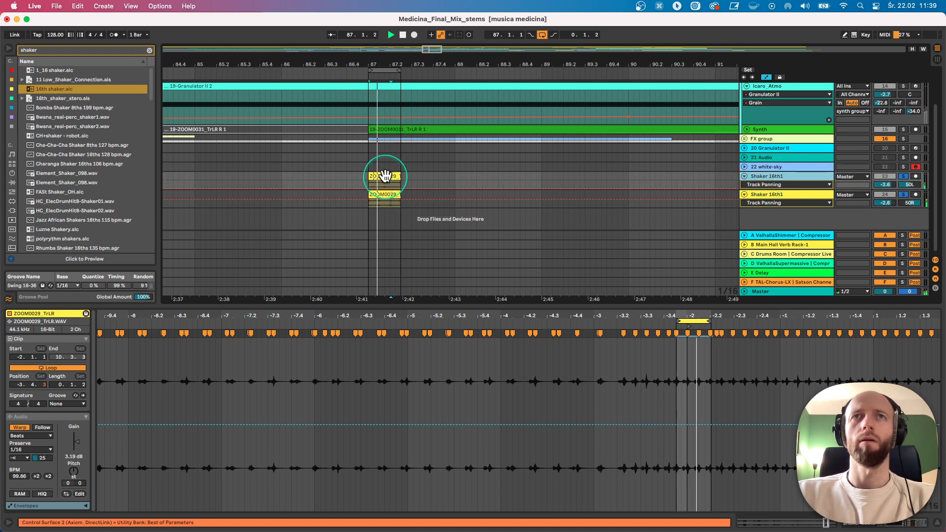
left_click(860, 187)
left_click(491, 376)
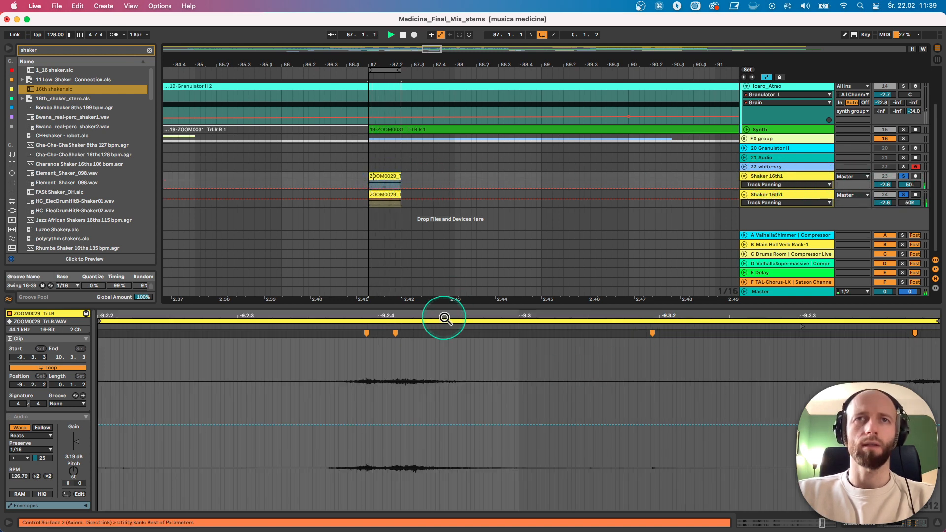
left_click_drag(448, 320, 448, 266)
left_click_drag(450, 322, 274, 321)
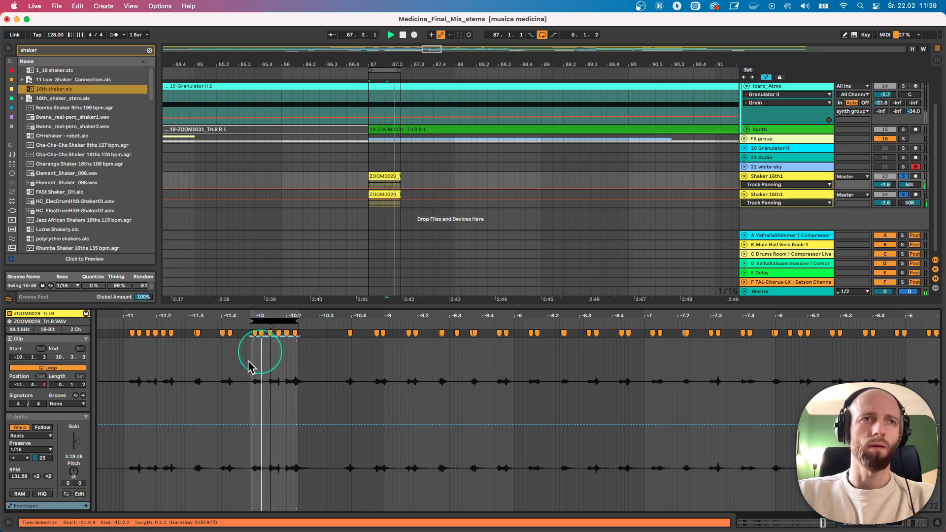
left_click_drag(42, 457, 42, 462)
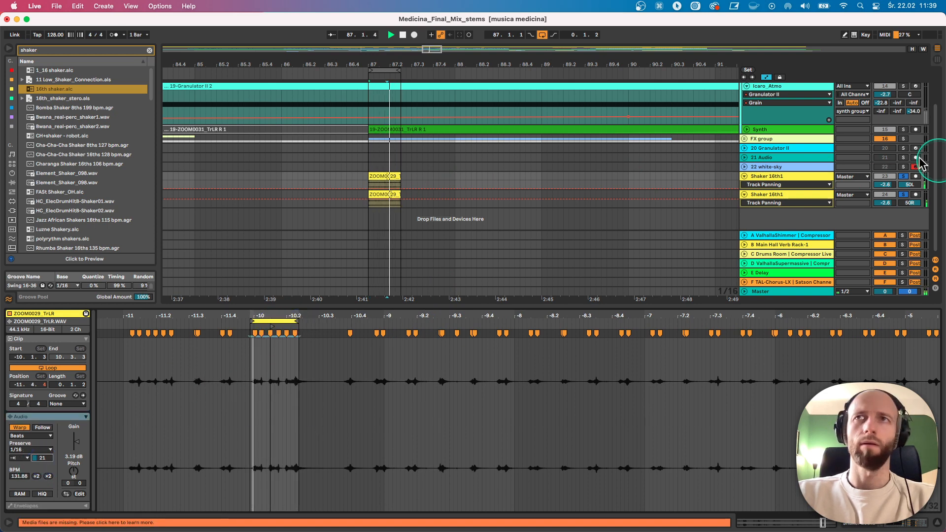
Group the two Shaker 16th1 tracks and show the group's device chain.
left_click(777, 196)
left_click(779, 187, "shift")
key("super+g")
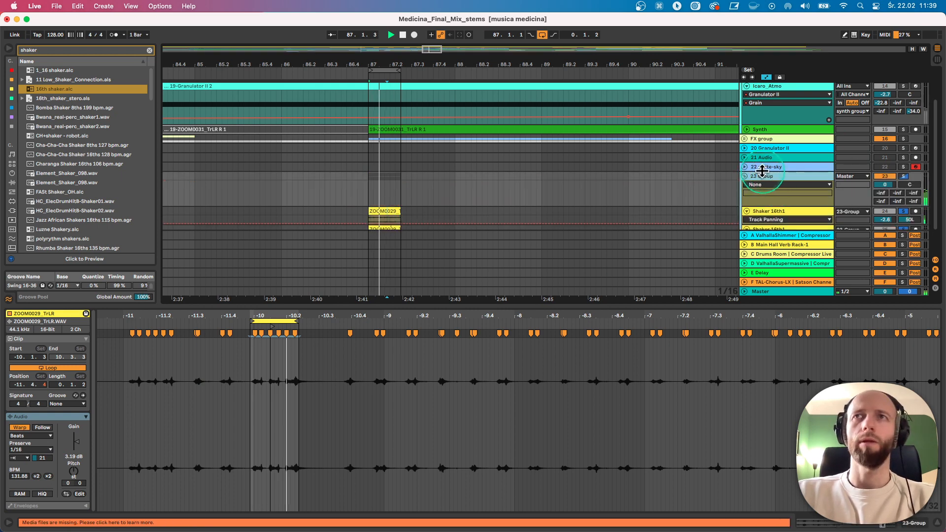
left_click(763, 178)
left_click(763, 180)
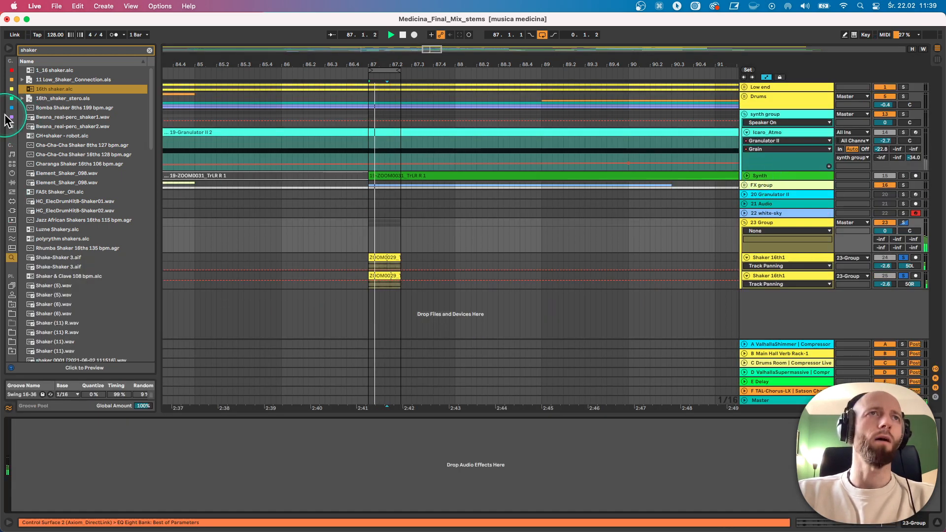
Add an EQ Eight to the shaker group and cut band 2 to about -9.55 dB at 2.20 kHz.
left_click(9, 118)
left_click(122, 52)
left_click(150, 50)
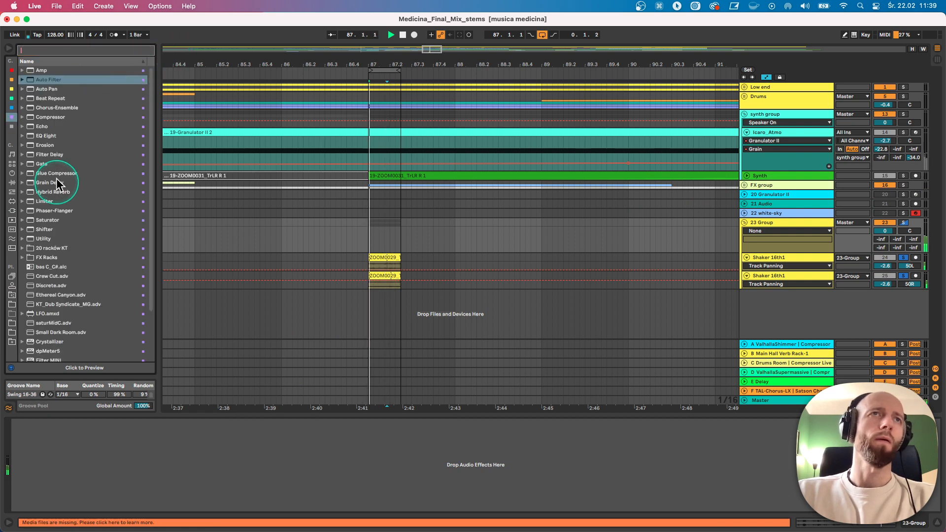
double_click(43, 136)
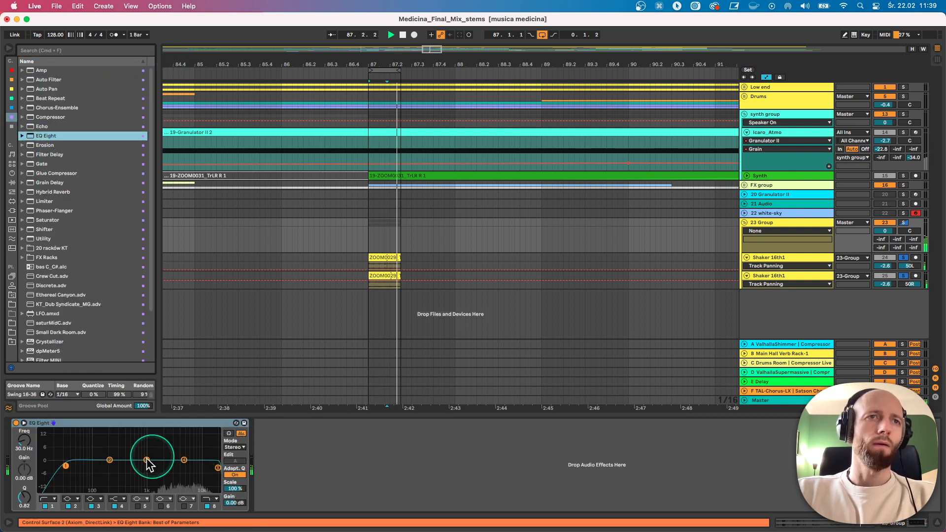
left_click_drag(110, 460, 171, 475)
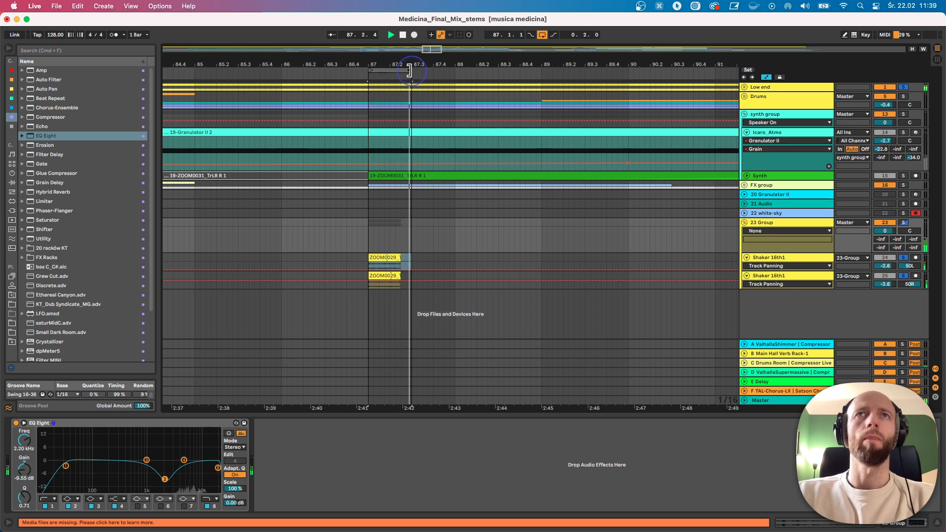
Extend the arrangement loop to the full bar 87 and lengthen both shaker clips to fill it.
left_click_drag(410, 71, 455, 78)
left_click_drag(399, 257, 453, 257)
left_click_drag(400, 276, 451, 274)
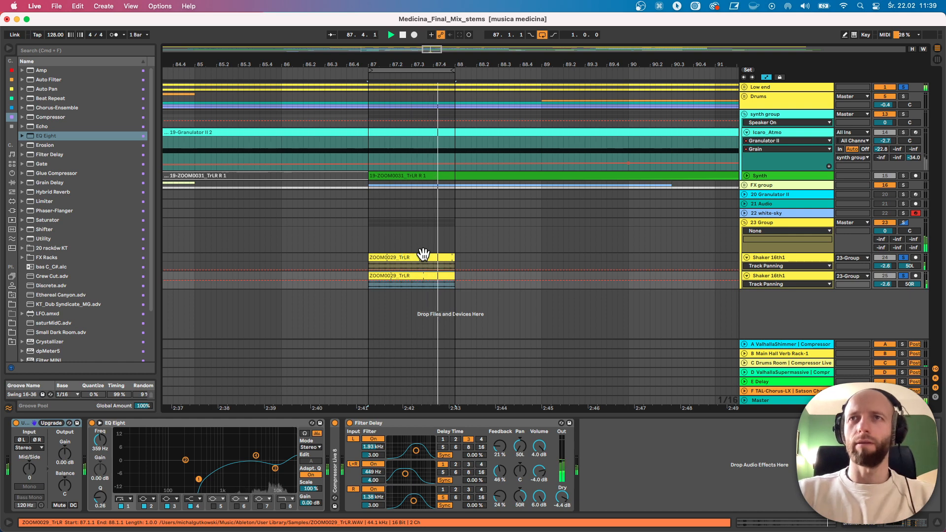
Mute the shaker group and audition the looped bar, toggling the group's solo during playback.
left_click(782, 223)
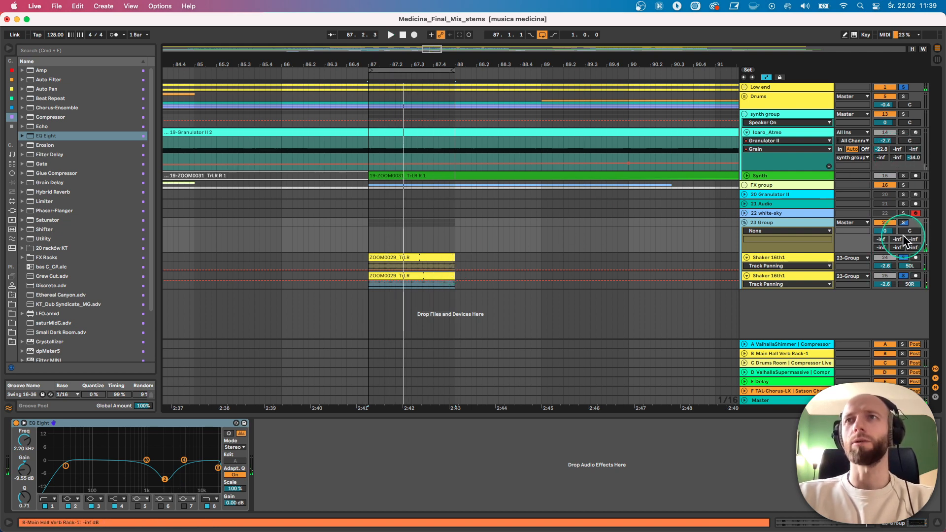
left_click(882, 223)
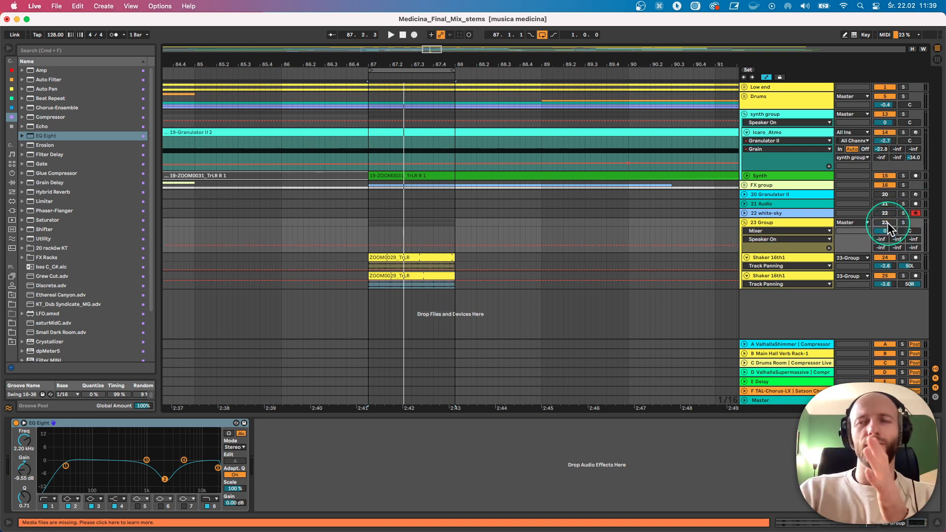
left_click(800, 223)
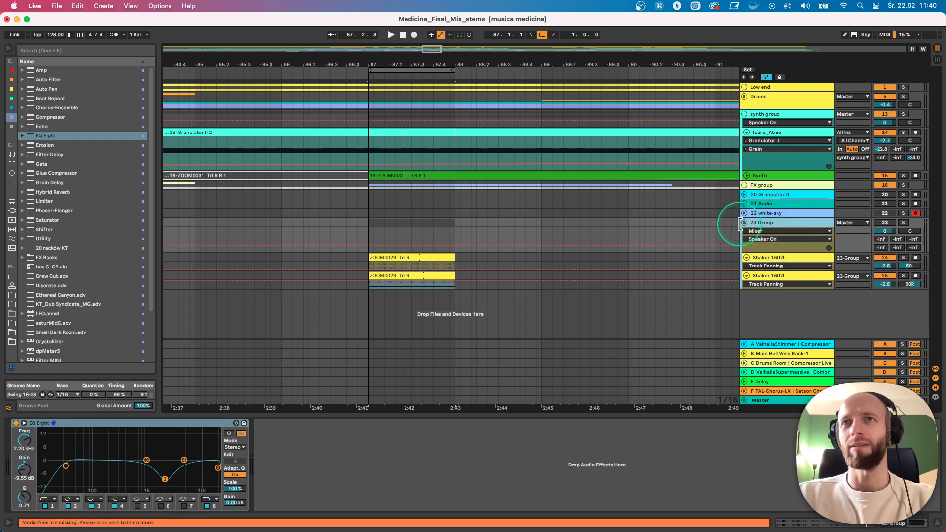
key("space")
left_click(904, 222)
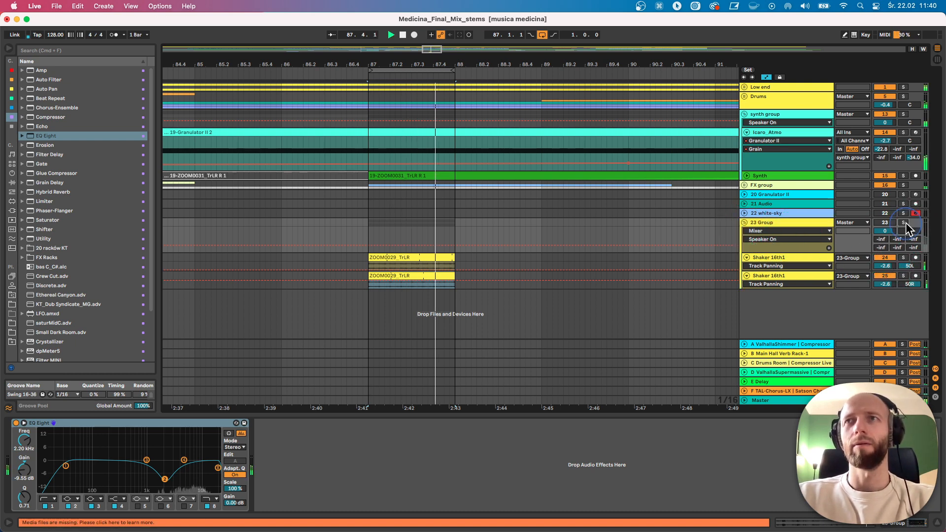
left_click(904, 222)
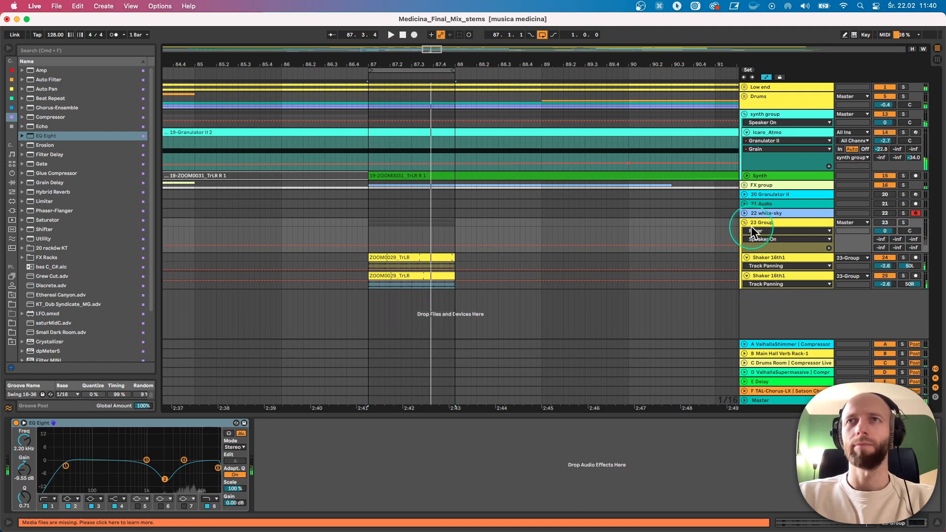
Fold the new shaker group, unfold the Drums group and play the arrangement from about bar 139.
left_click(745, 224)
left_click_drag(574, 66, 488, 64)
left_click(744, 96)
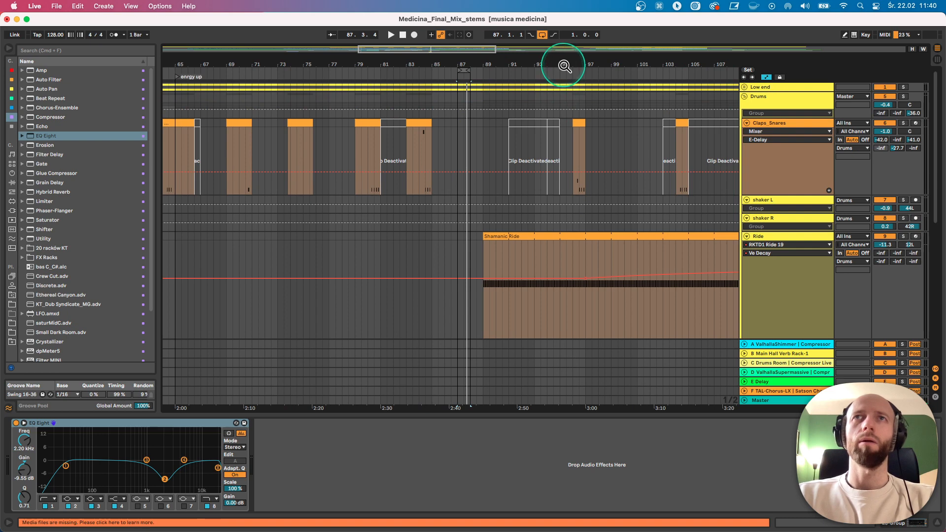
left_click_drag(564, 65, 563, 49)
left_click(492, 74)
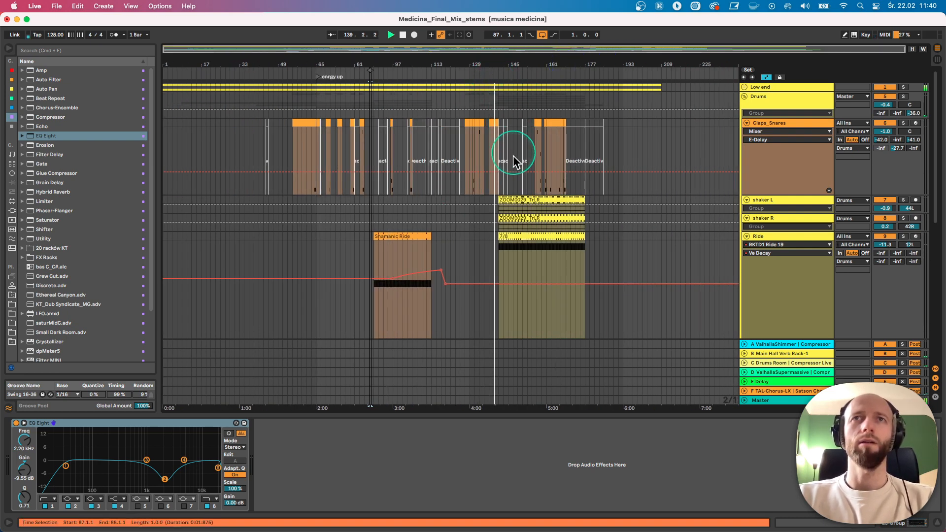
Select the Ride clip beneath the shaker L and R clips and audition it with the Ride track soloed.
left_click(520, 197)
left_click(518, 237)
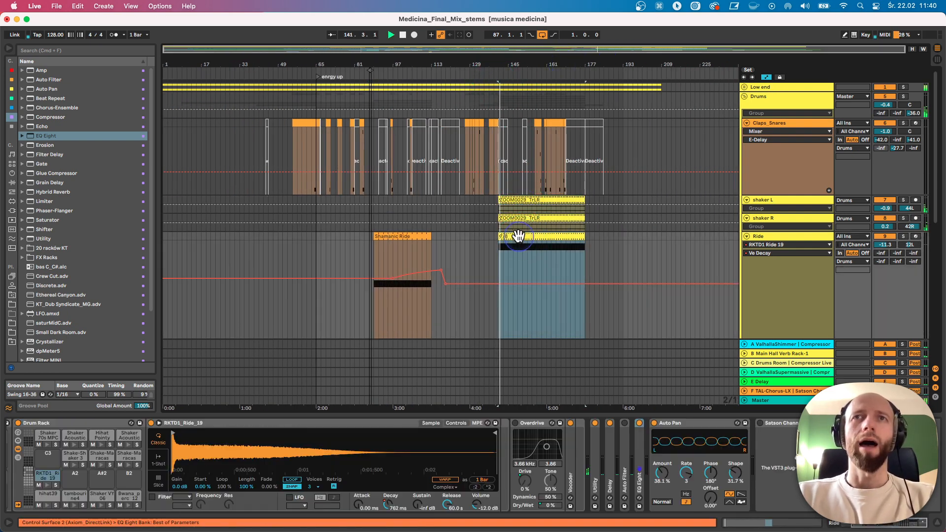
key("space")
left_click(904, 237)
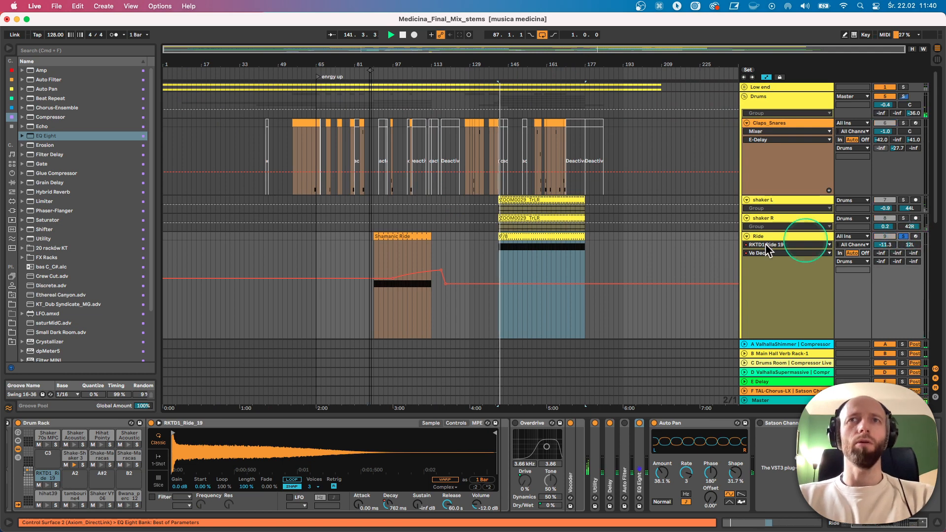
Play the soloed Ride track from bar 153 and show the Shake-Shake 3 pad's sample in its Drum Rack.
left_click(528, 285)
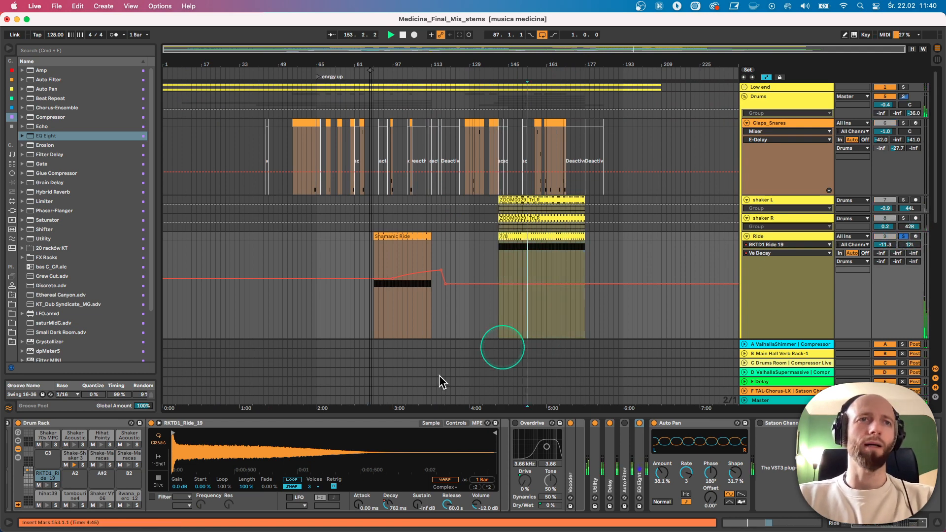
left_click(73, 458)
left_click(187, 479)
double_click(150, 476)
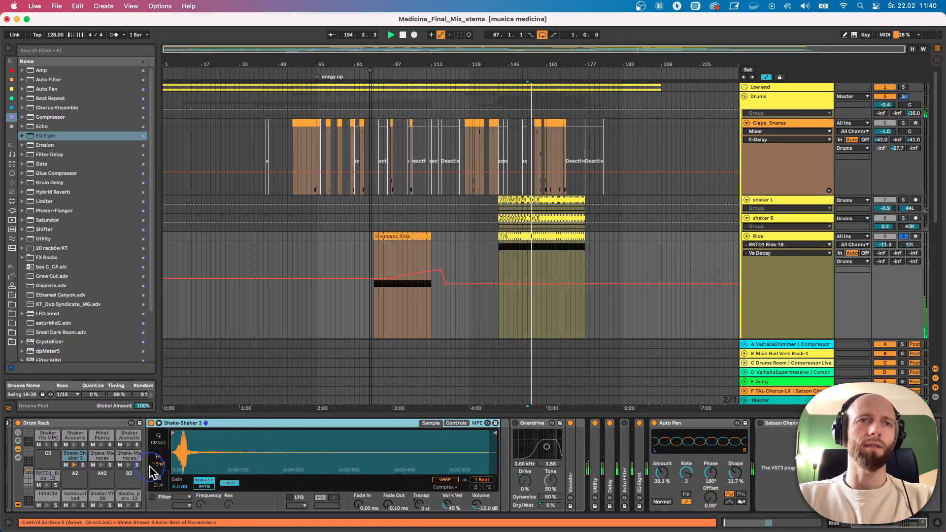
Select the Shamanic Ride clip, then inspect the 7/8 clip's notes and audition it before returning to the Ride track's devices.
left_click(406, 235)
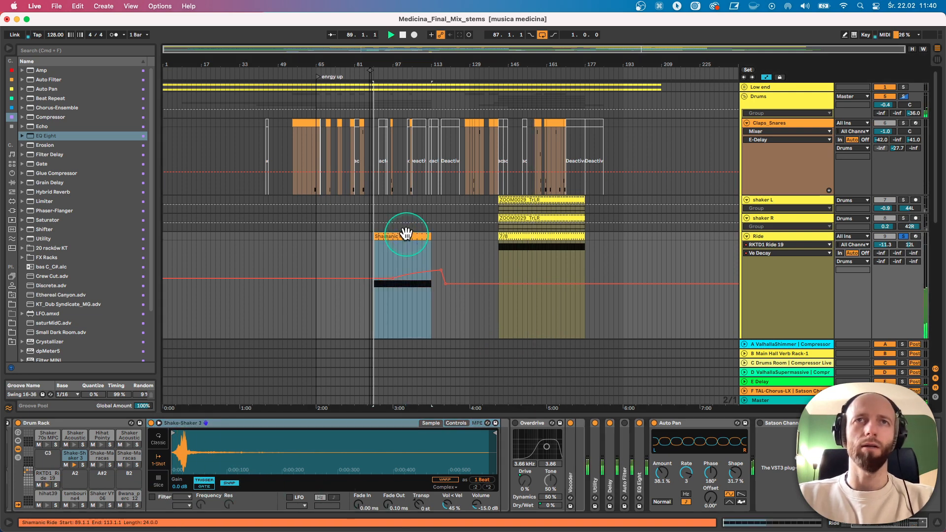
left_click(506, 237)
double_click(507, 236)
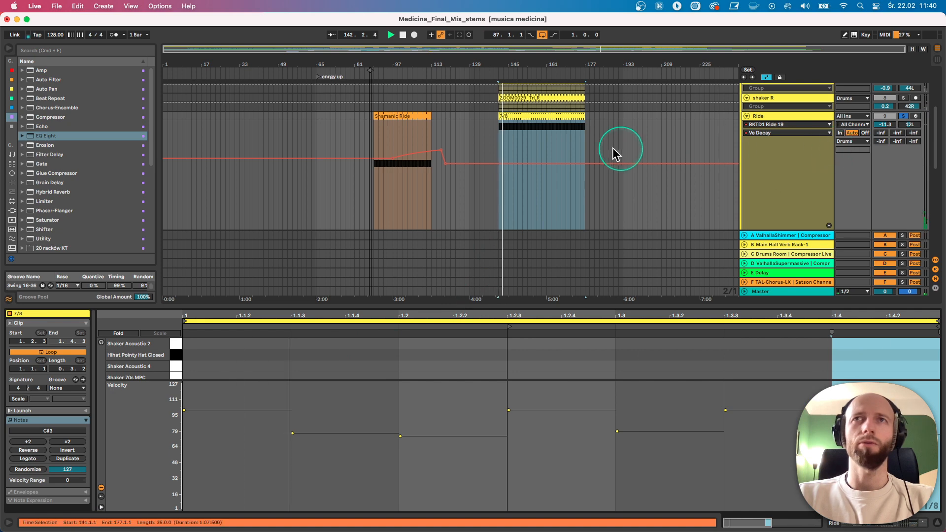
left_click(547, 136)
key("space")
key("space")
double_click(790, 118)
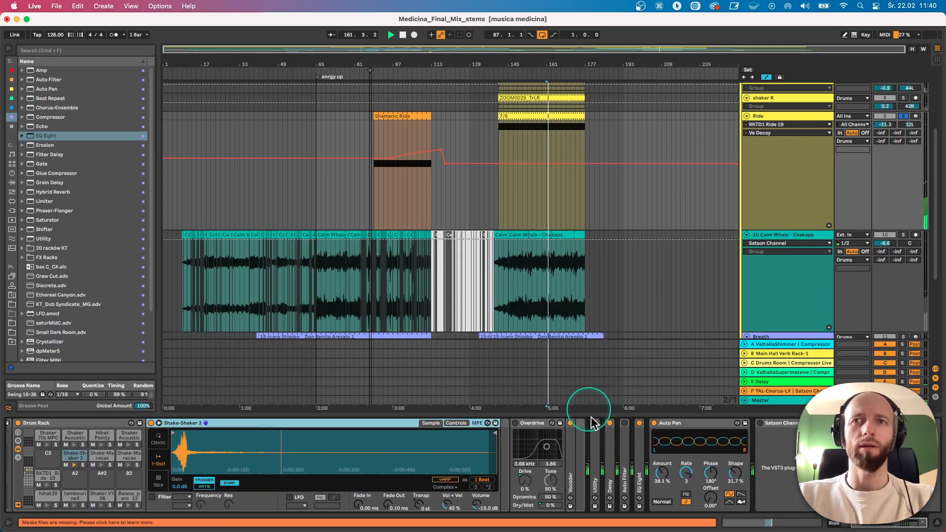
Expand the Ride track's Utility device to show its Gain automation, and turn off the track's solo.
double_click(594, 459)
left_click(641, 456)
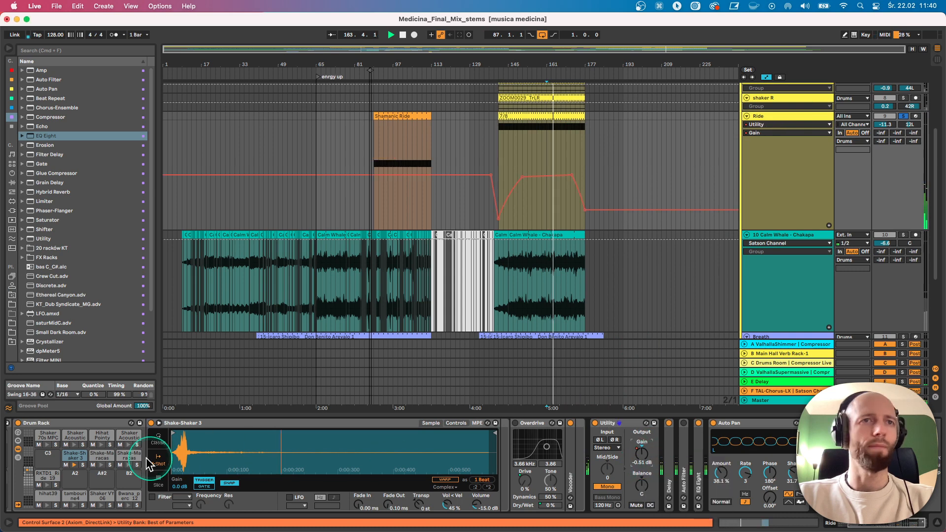
left_click(400, 145)
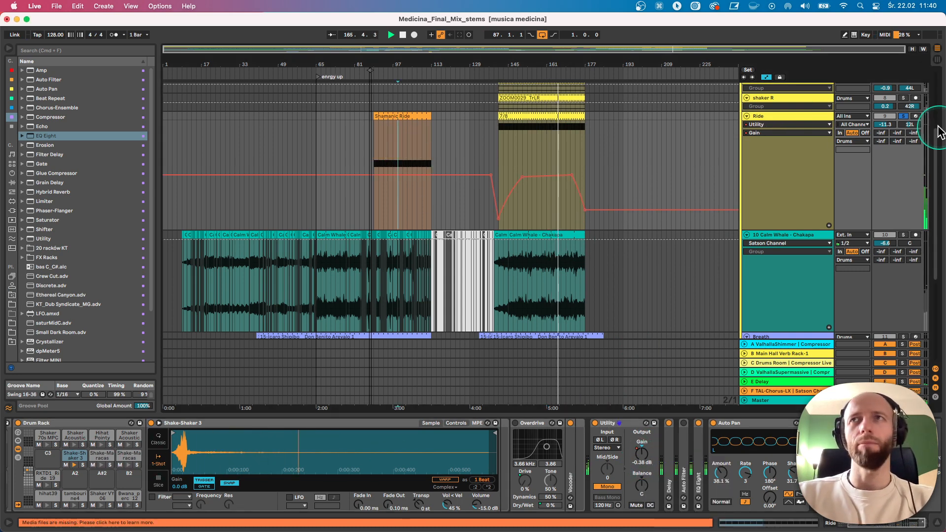
left_click(905, 127)
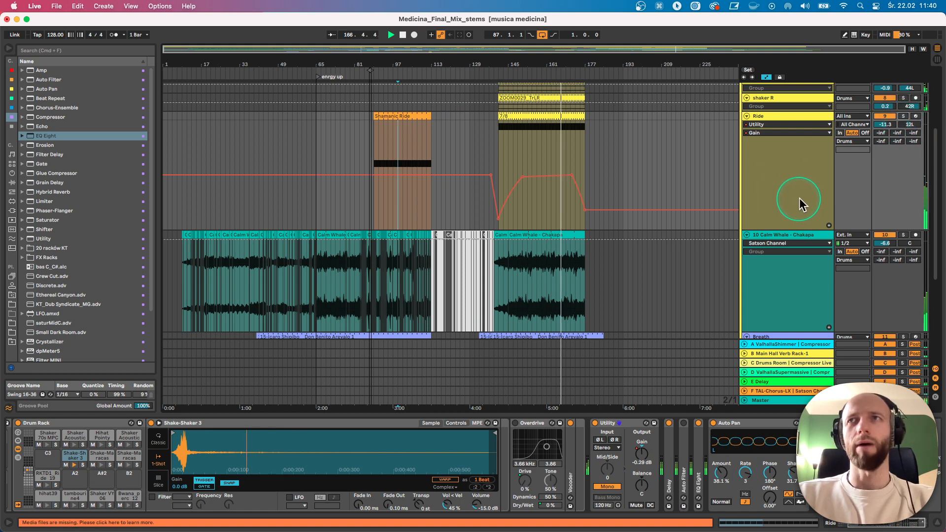
scroll(801, 202, "up", 1)
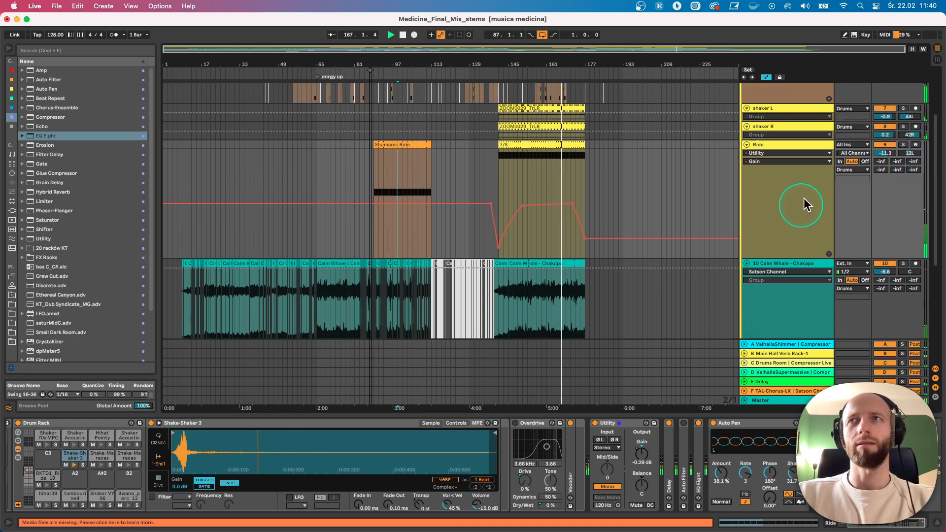
Audition the Shamanic Ride and 7/8 clips in the full mix, check the Ride's solo and activator, and stop playback.
left_click(547, 175)
left_click(395, 145)
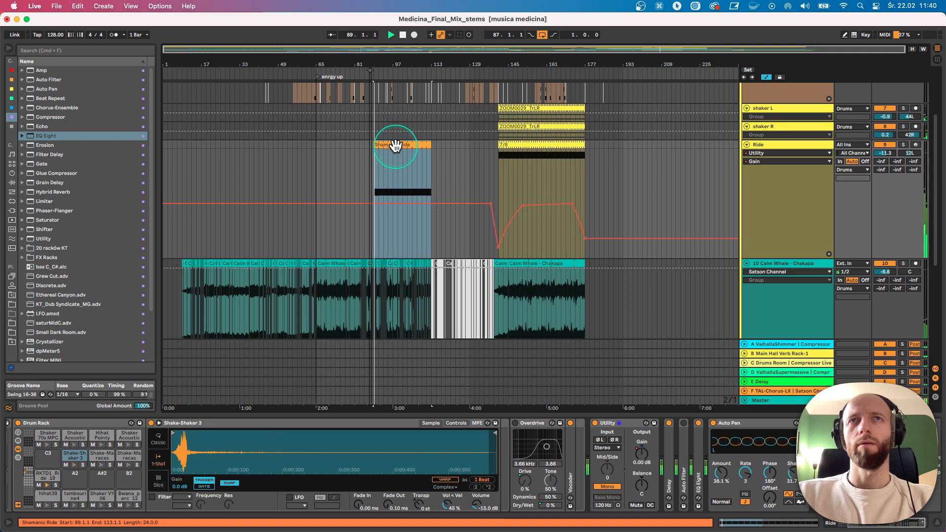
left_click(551, 157)
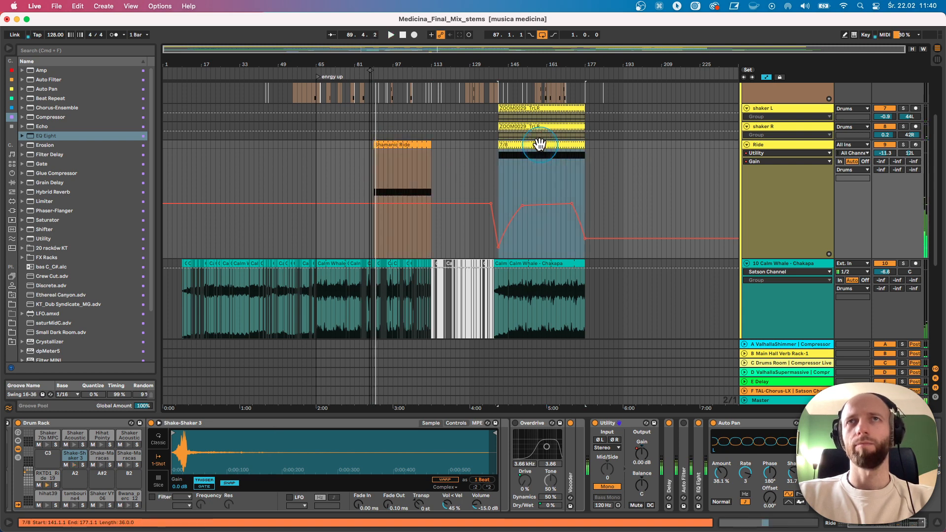
left_click(535, 180)
left_click(903, 145)
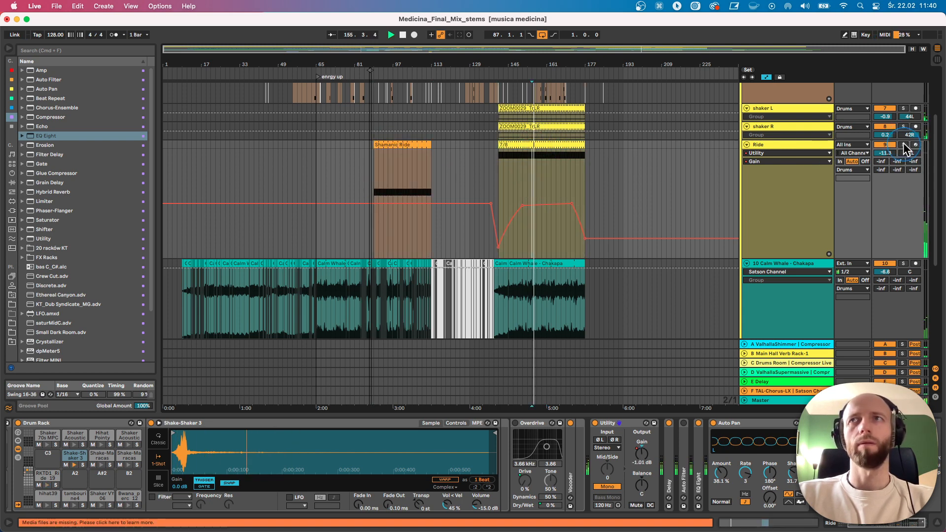
left_click(886, 145)
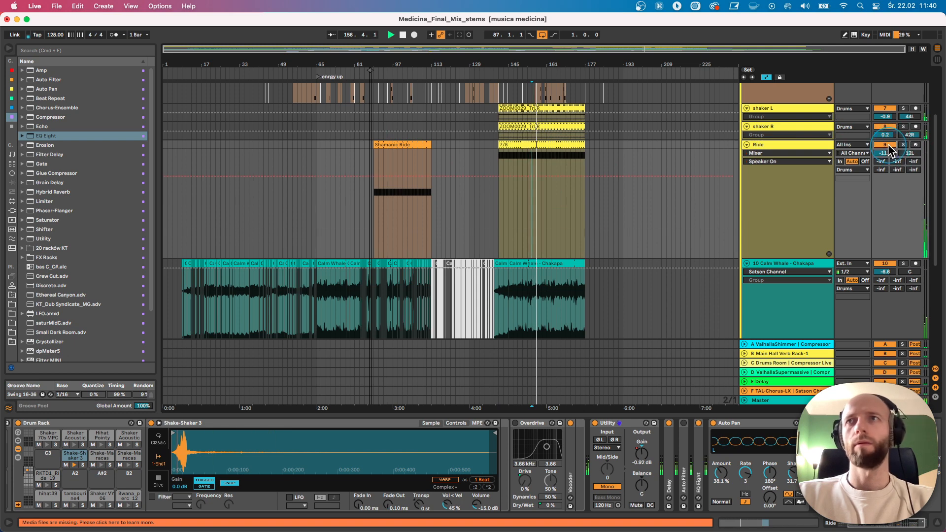
key("space")
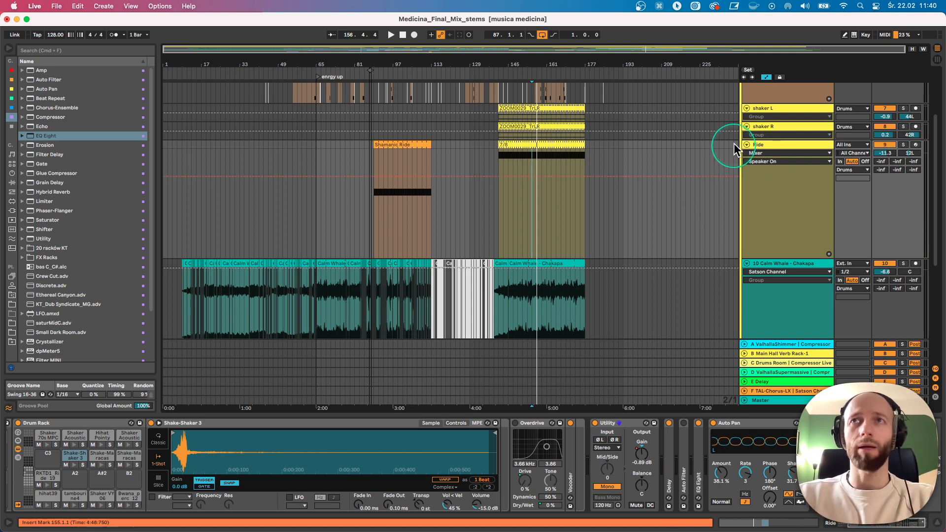
Fold the Ride track and play the arrangement from around bar 160.
left_click(747, 145)
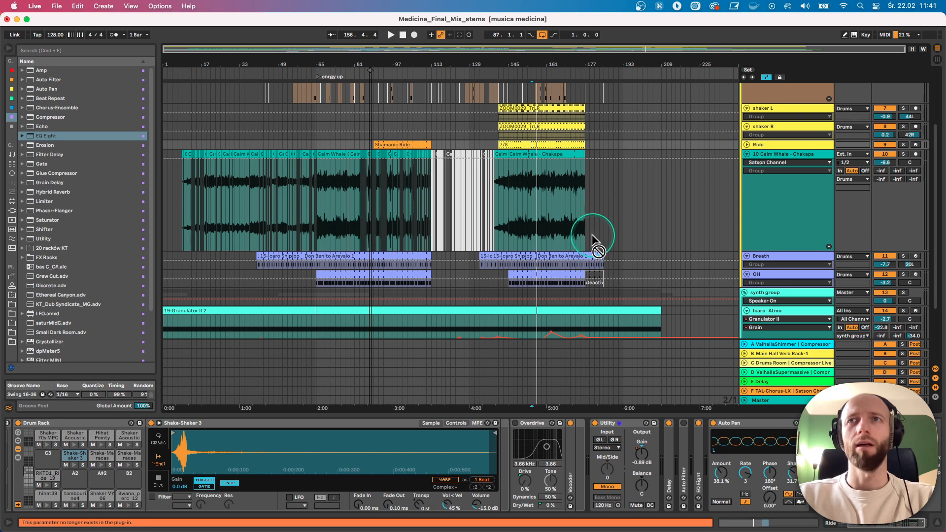
scroll(592, 237, "down", 2)
scroll(544, 243, "down", 1)
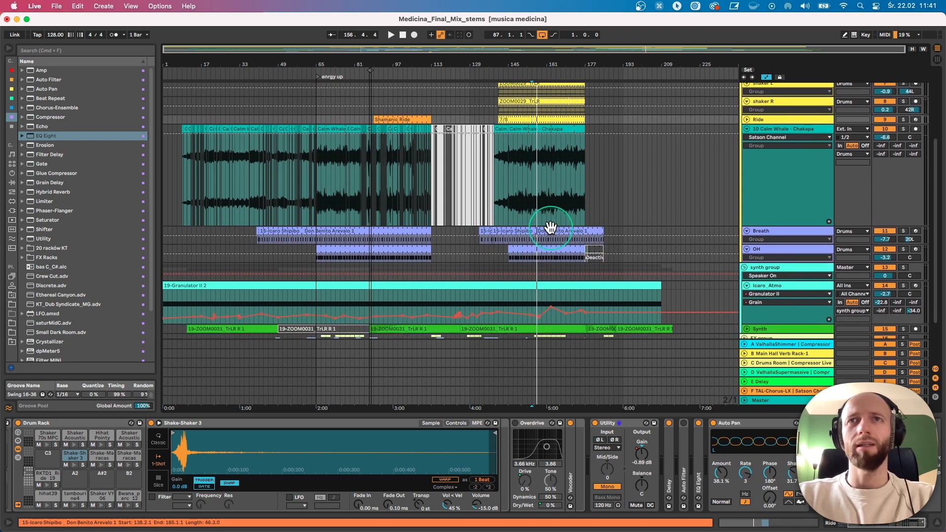
scroll(552, 252, "down", 4)
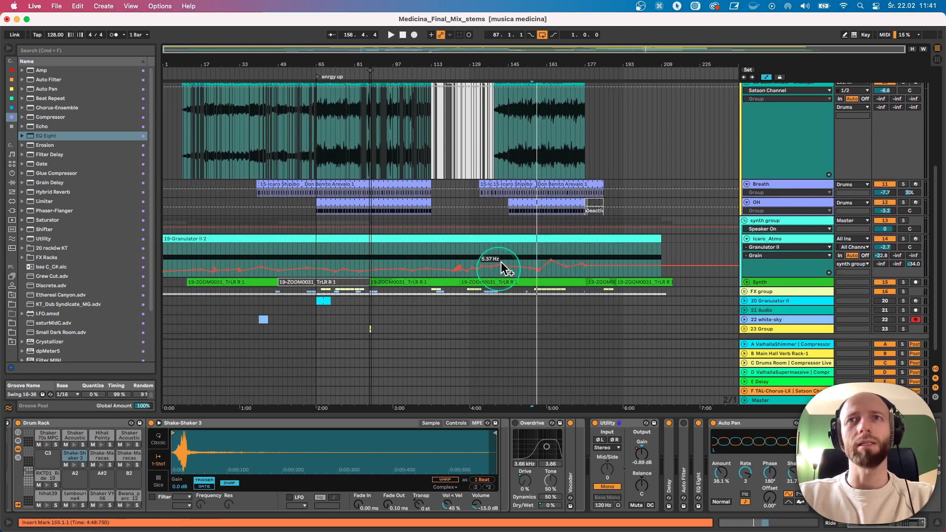
left_click(553, 71)
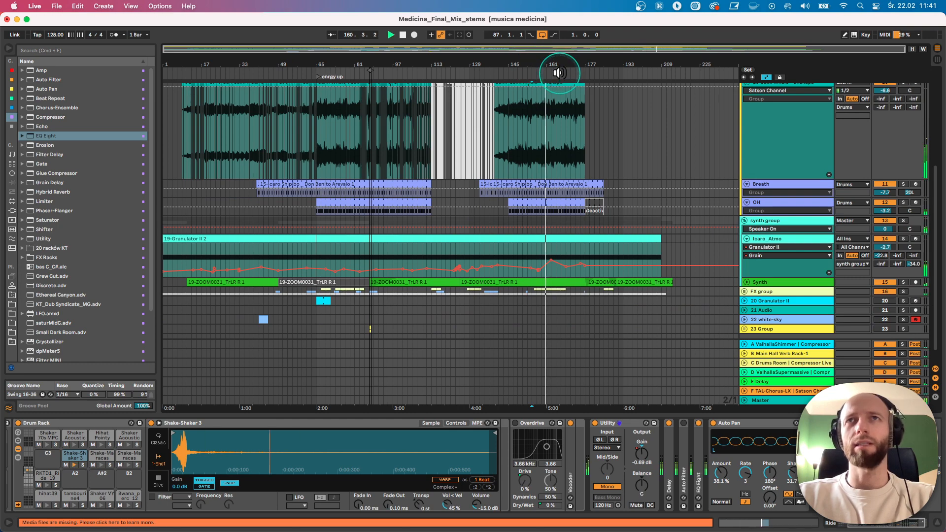
Examine which drum, vocal and synth clips play or drop out as playback passes bar 177.
scroll(552, 177, "up", 7)
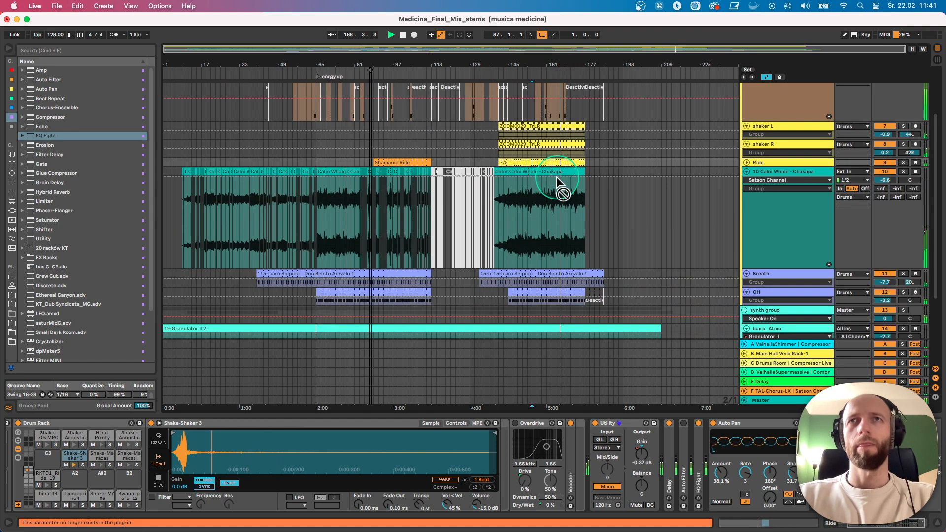
scroll(556, 182, "down", 7)
scroll(570, 210, "up", 7)
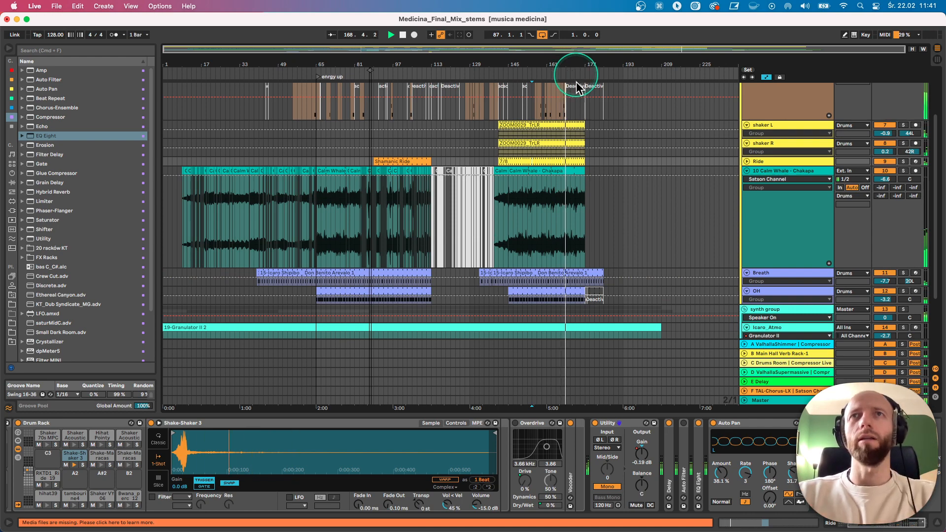
scroll(571, 124, "up", 6)
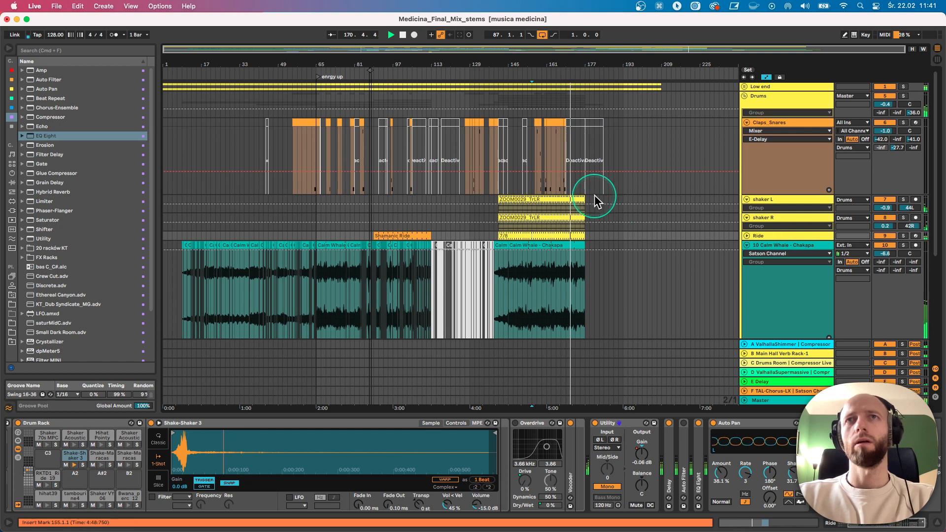
scroll(595, 195, "down", 3)
scroll(596, 195, "down", 7)
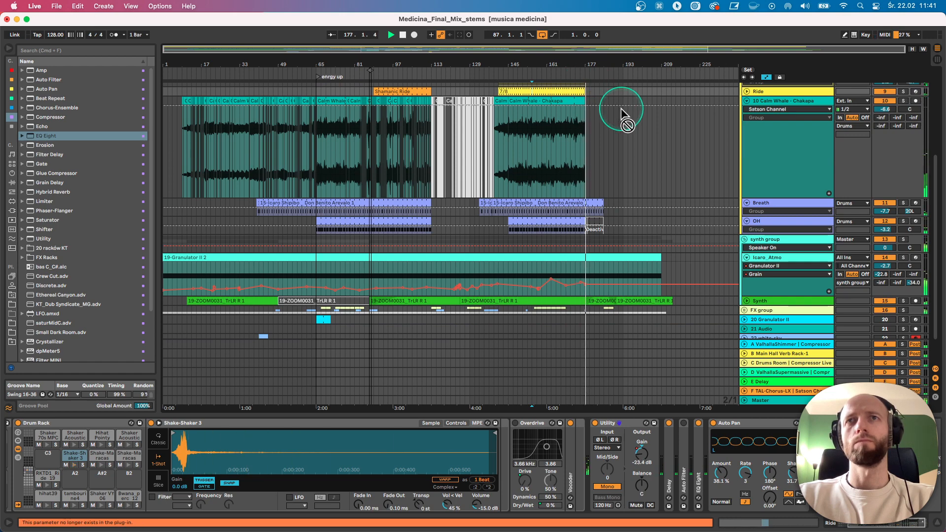
scroll(723, 258, "down", 2)
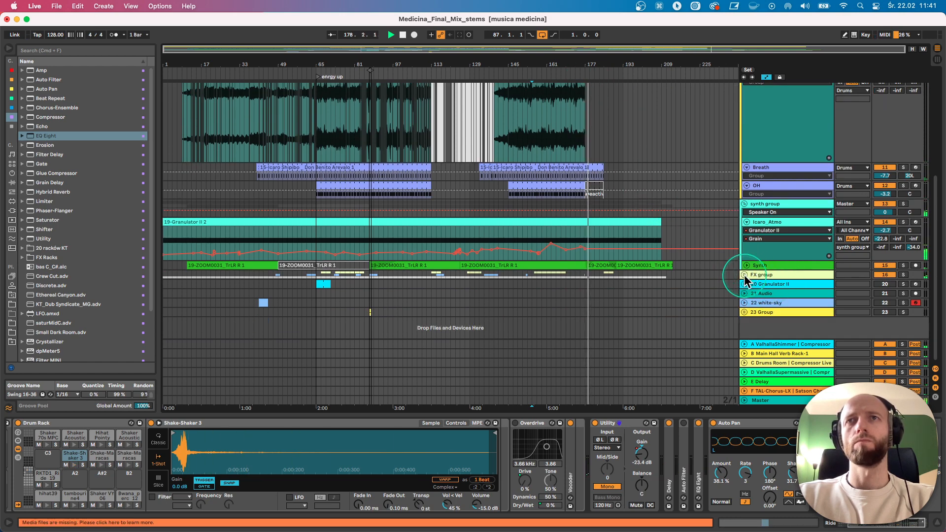
scroll(662, 197, "up", 10)
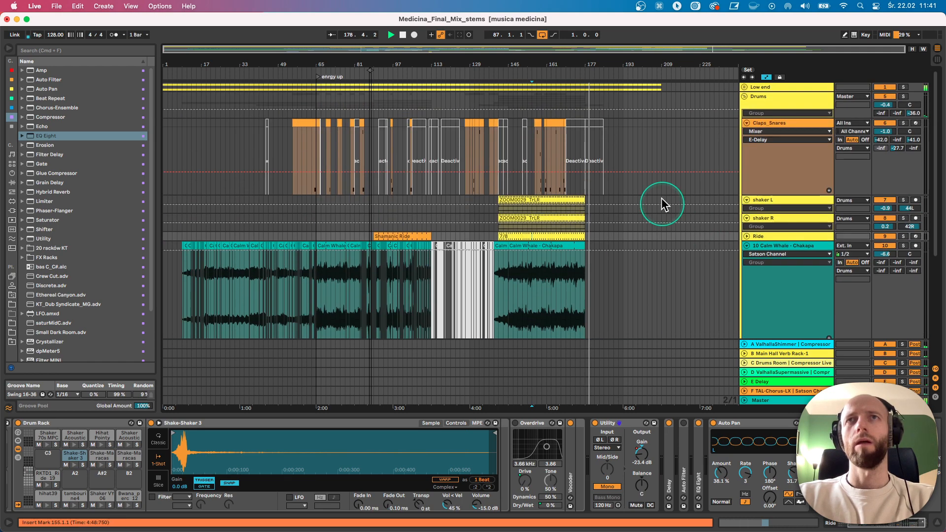
Unfold the Low end group and inspect the 2 RK_Deep_Techno_Kick_12 track's devices over the passage around bar 177.
left_click(747, 87)
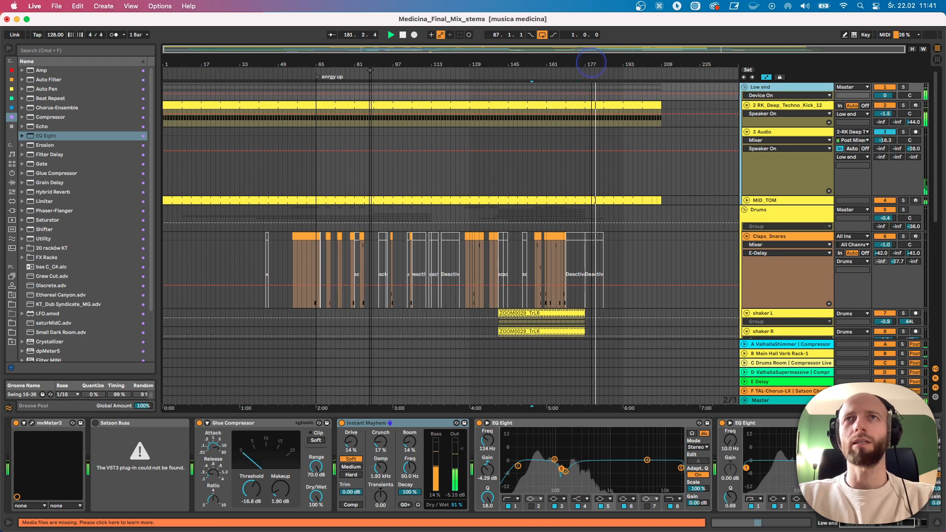
left_click_drag(574, 75, 592, 64)
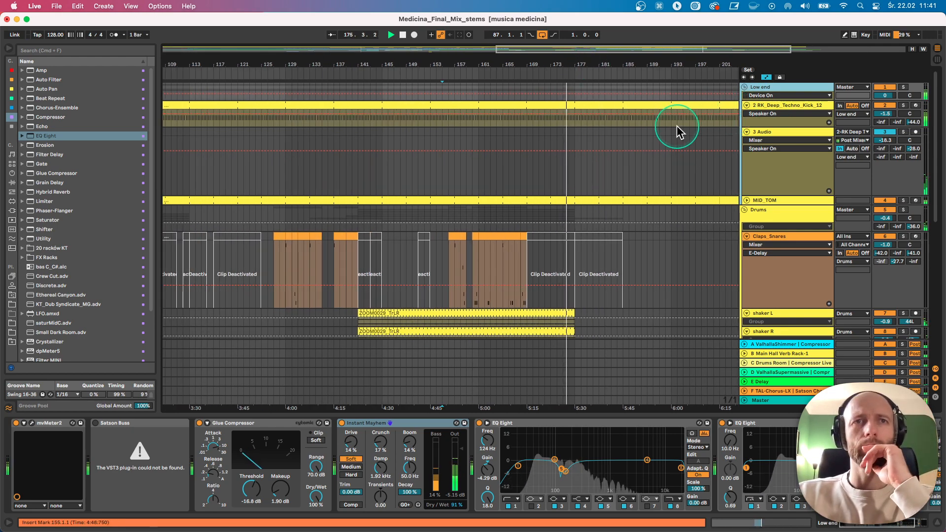
left_click(783, 108)
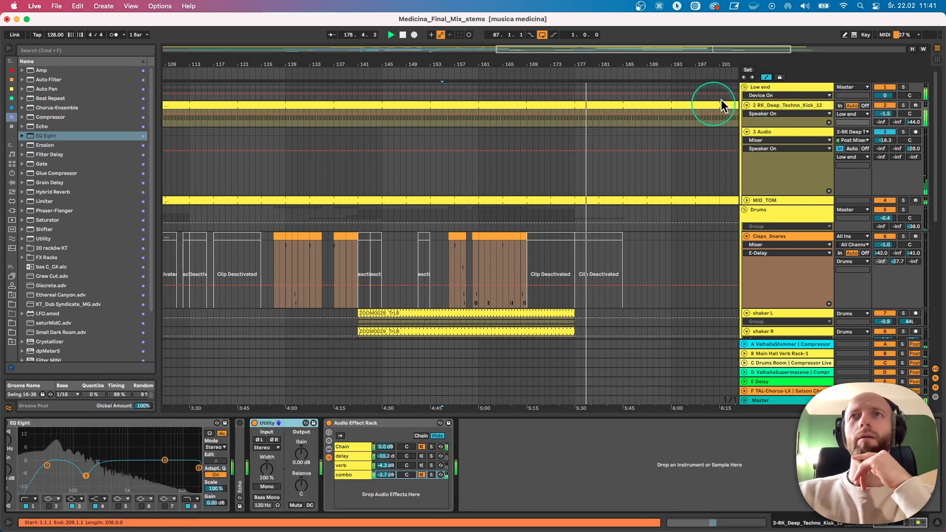
left_click(746, 105)
Unfold the FX group and expand its FX track to show the audio clips.
scroll(644, 281, "down", 10)
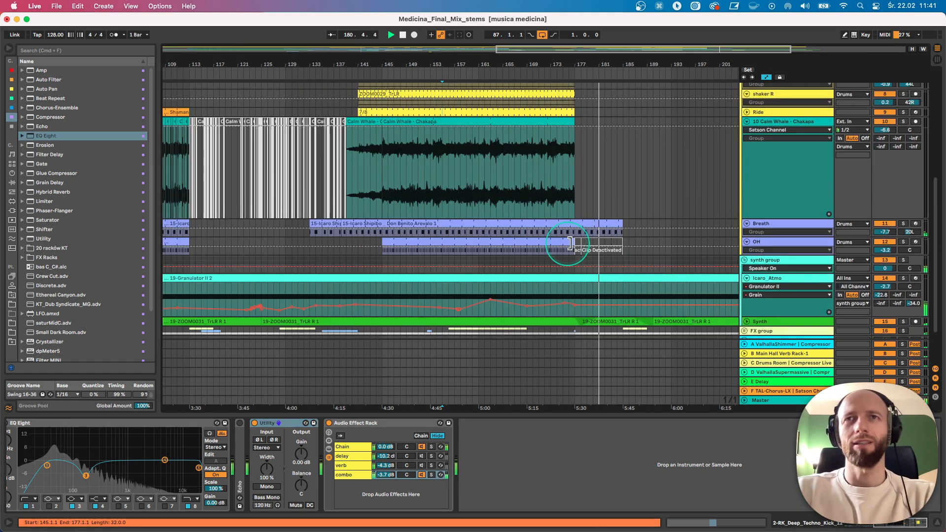
scroll(637, 294, "down", 3)
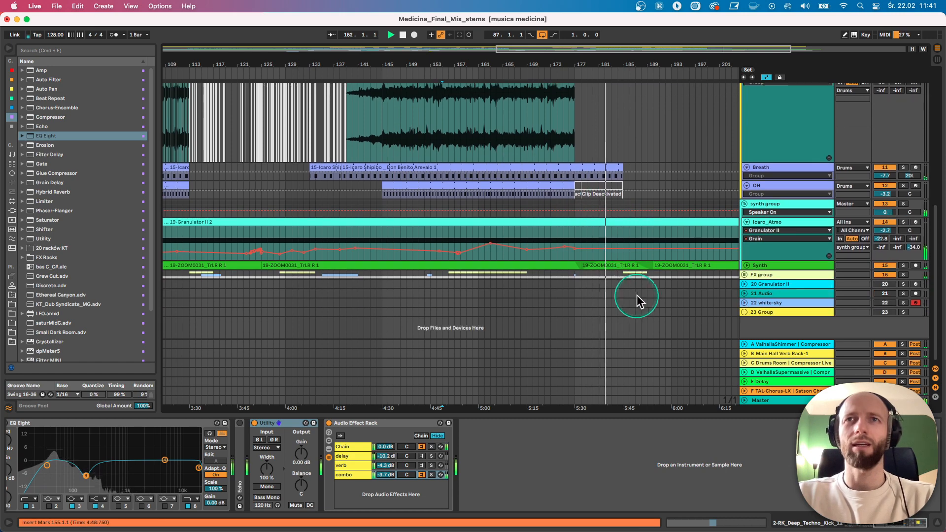
left_click(745, 274)
scroll(671, 296, "down", 7)
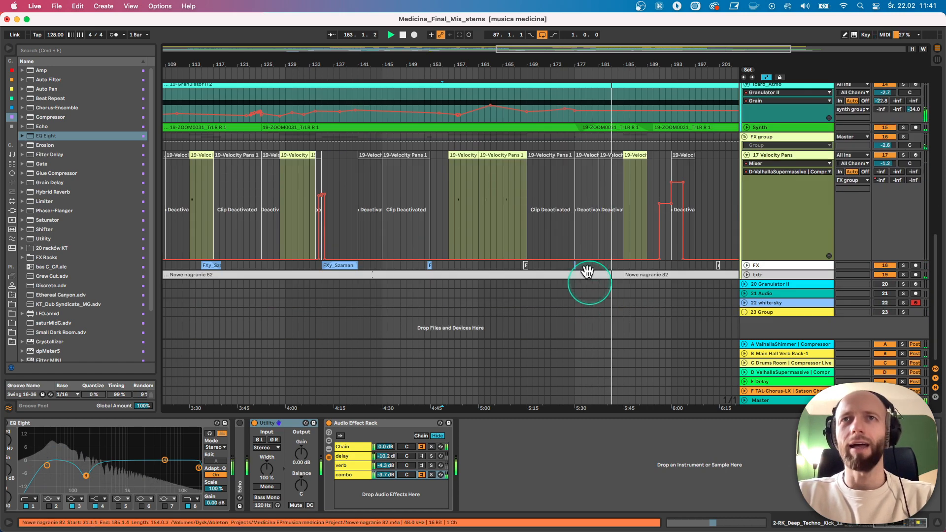
left_click(747, 265)
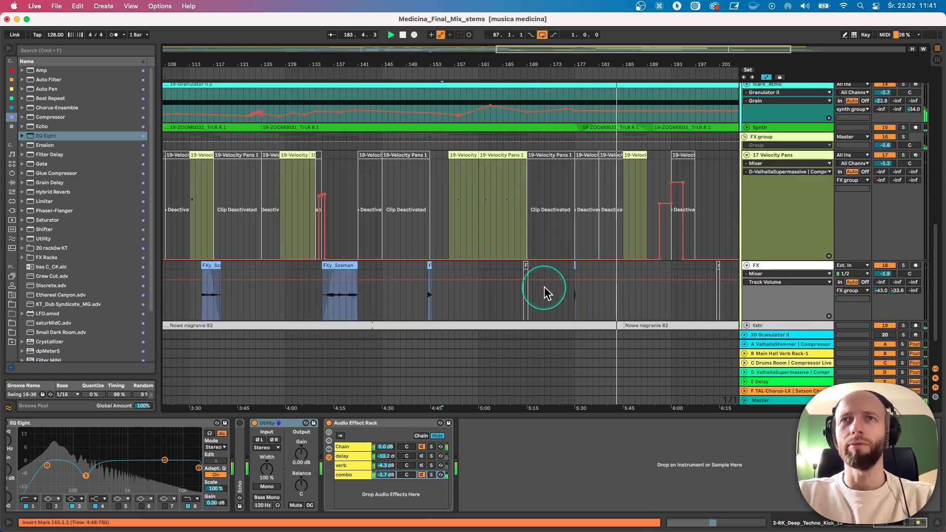
Select the short FX clip at about bar 177 and audition it with the FX track soloed, then unsolo it.
left_click(575, 264)
left_click(903, 265)
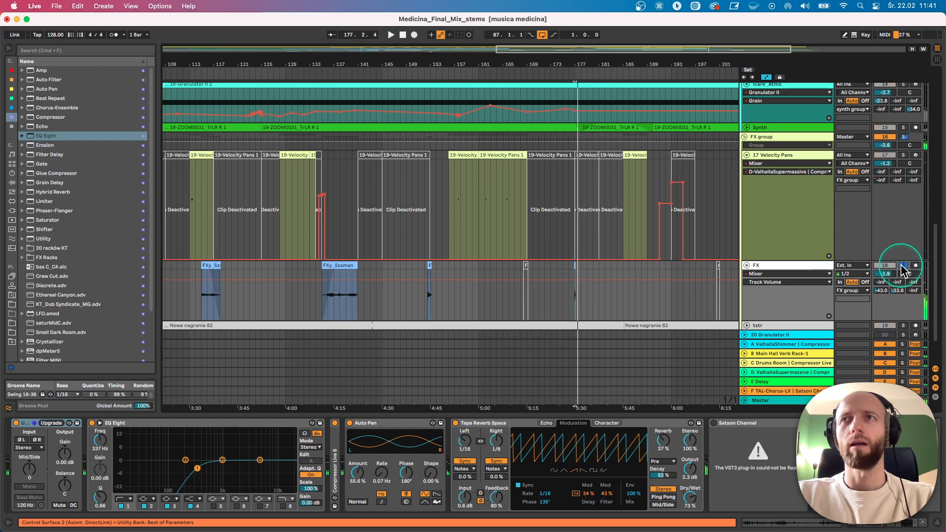
left_click(904, 267)
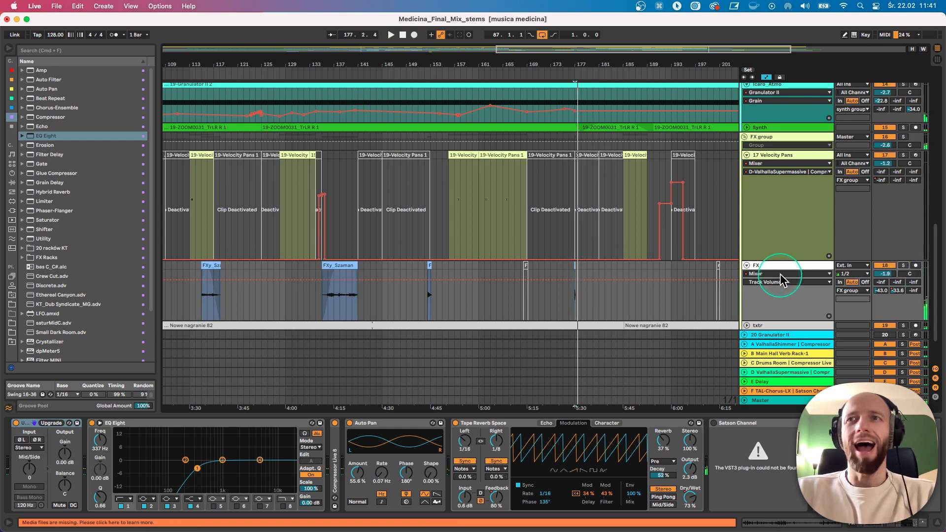
Expand the txtr track below FX to show the waveform of its Nowe nagranie 82 clips.
scroll(739, 268, "down", 2)
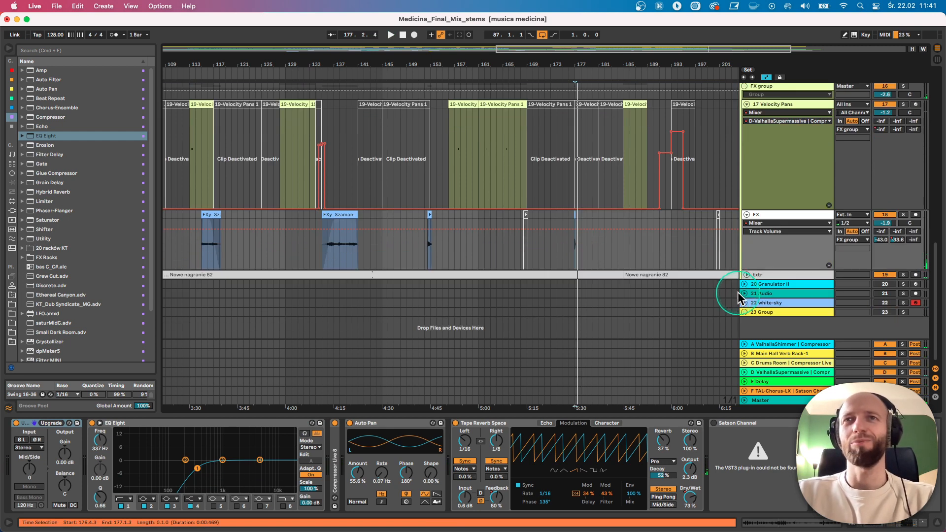
left_click(748, 274)
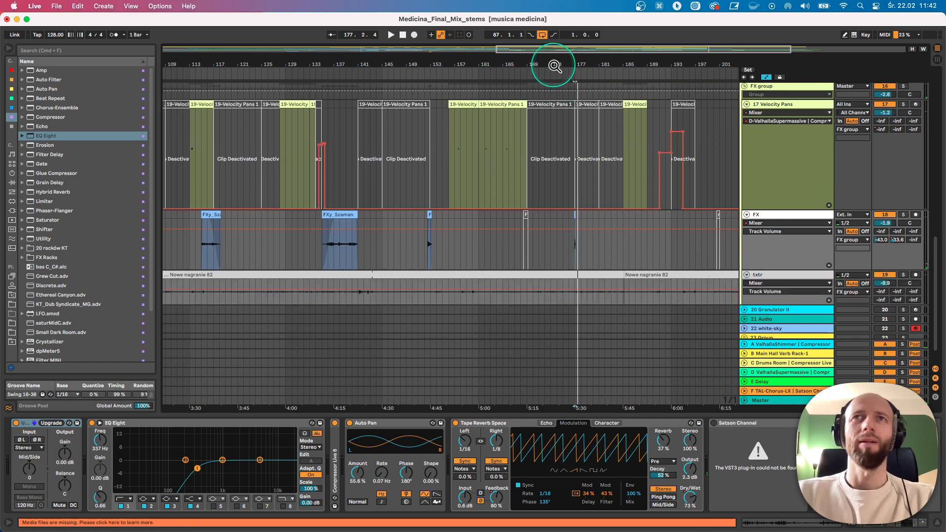
Select the first Nowe nagranie 82 clip on txtr and play it from the start with txtr and the Low end group soloed.
left_click_drag(555, 66, 577, 66)
left_click(206, 278)
key("space")
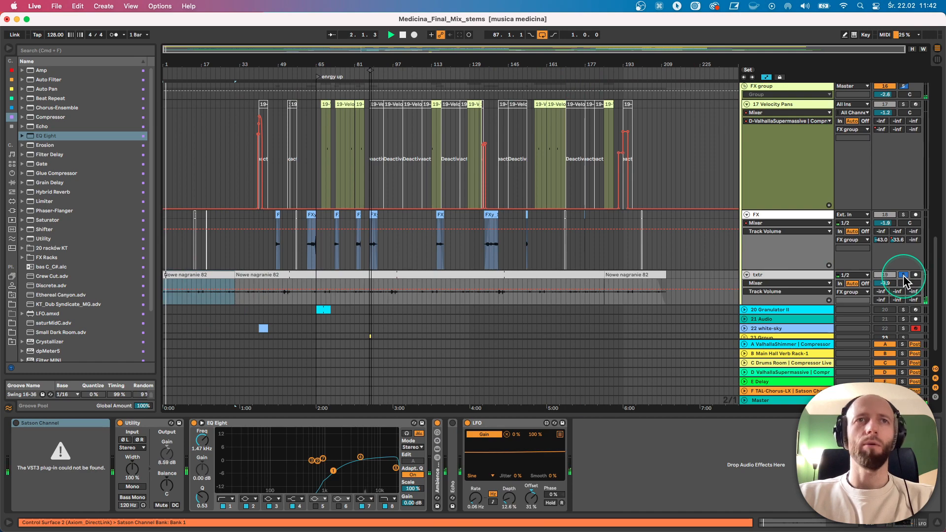
scroll(897, 97, "up", 15)
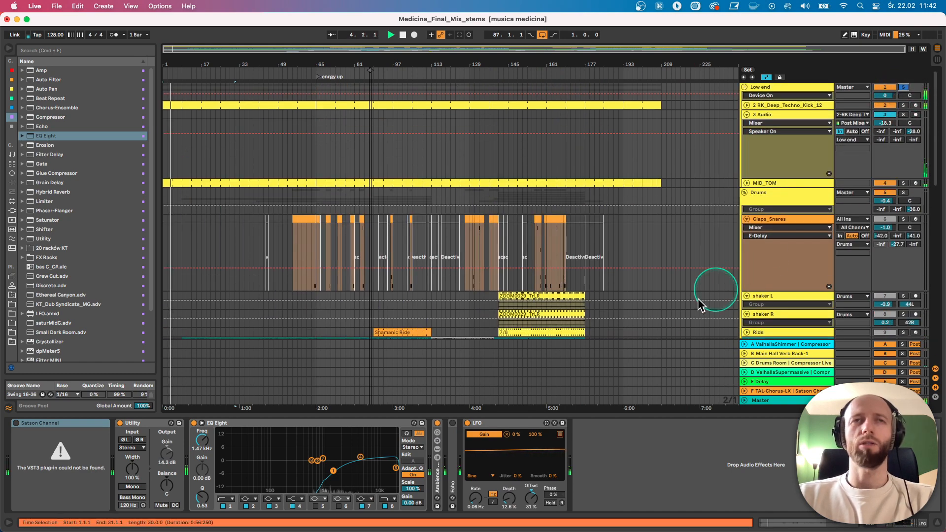
scroll(698, 326, "down", 10)
scroll(696, 335, "down", 5)
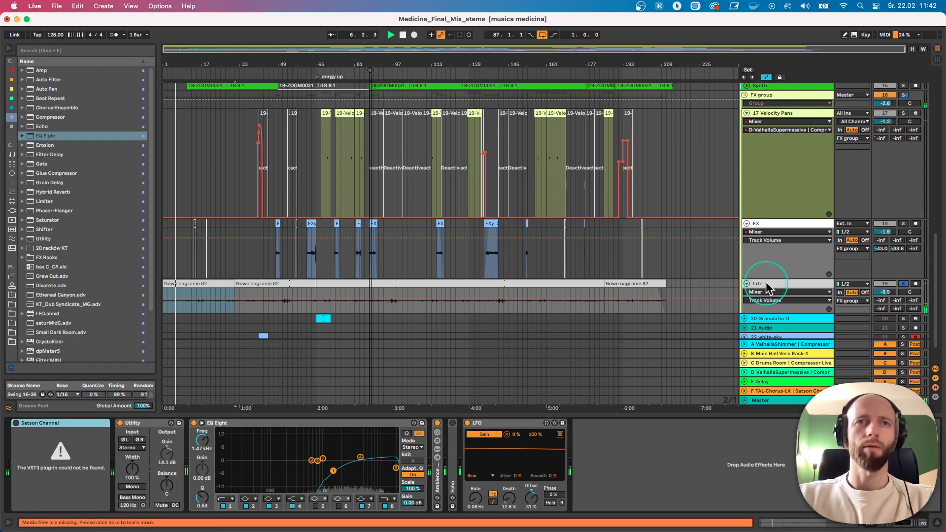
Unfold the Ambience Groove Maker rack on txtr, fold EQ Eight, and switch the rack off and on to compare the sound.
double_click(438, 480)
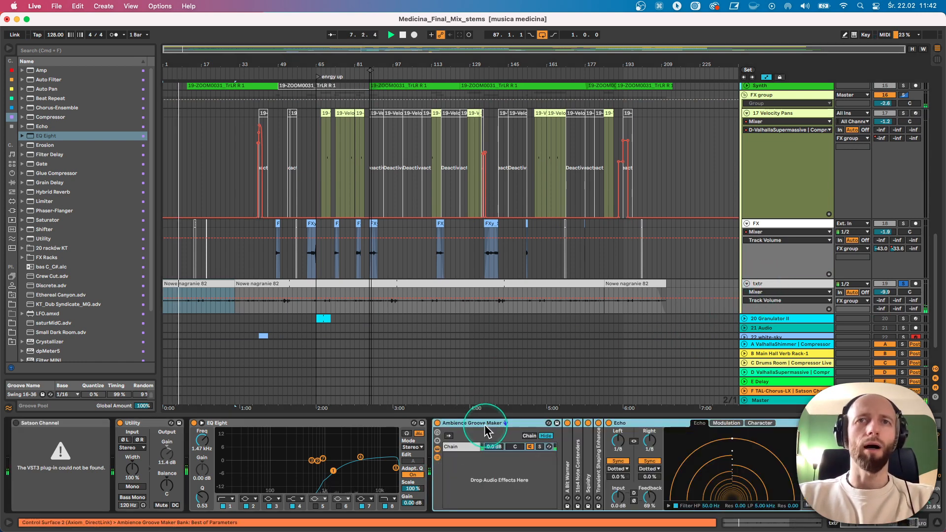
double_click(317, 423)
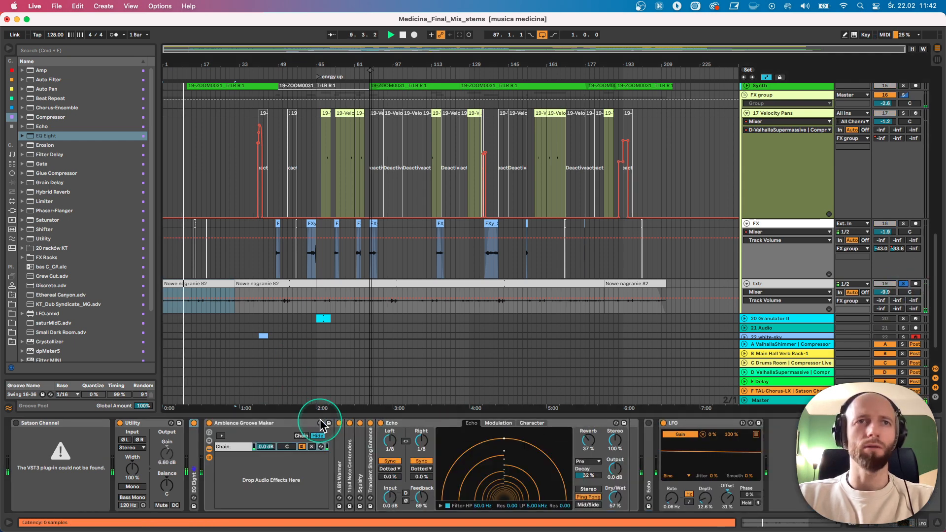
left_click(209, 423)
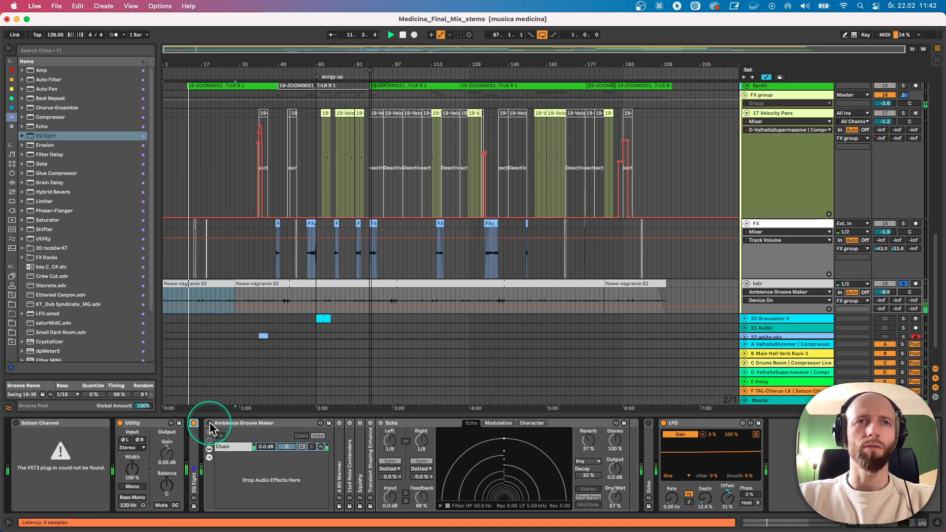
left_click(210, 424)
Unfold A Bit Warmer and 1to4 Note Contenders in the Ambience Groove Maker rack to show their settings.
left_click(338, 447)
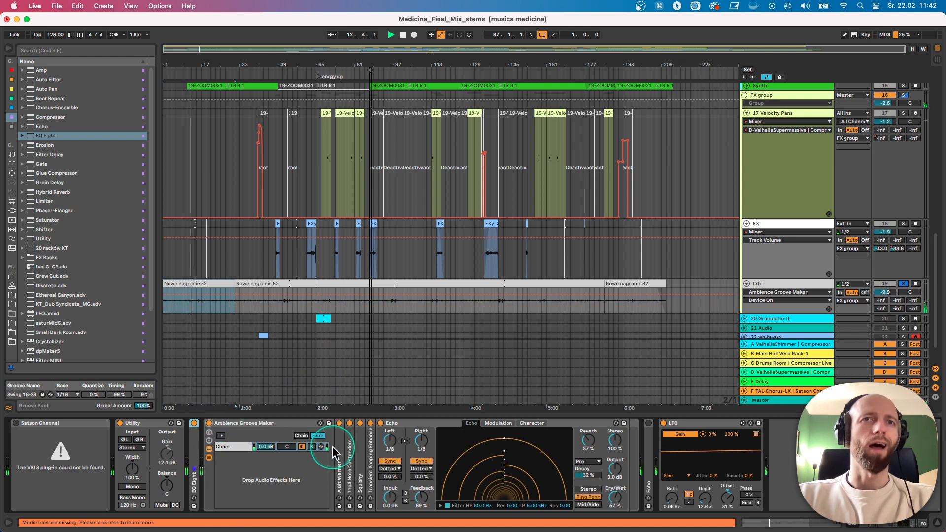
double_click(340, 446)
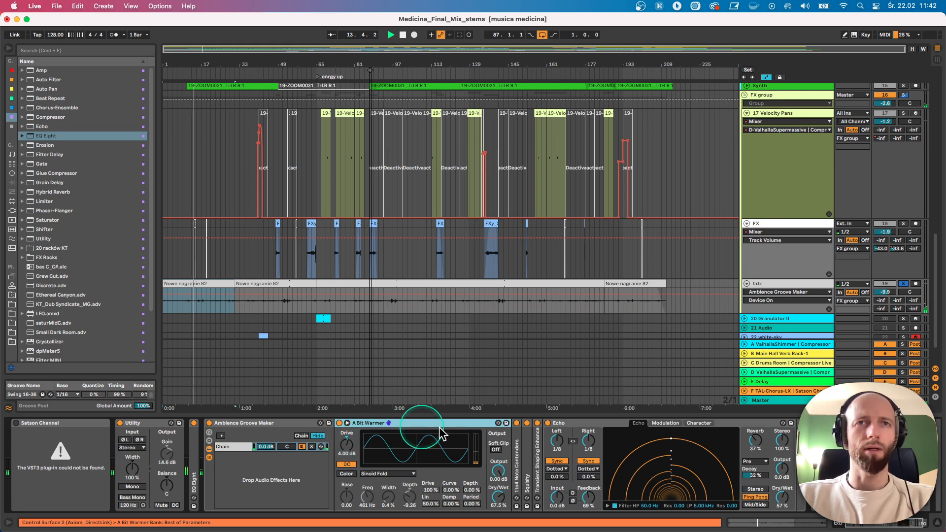
double_click(516, 458)
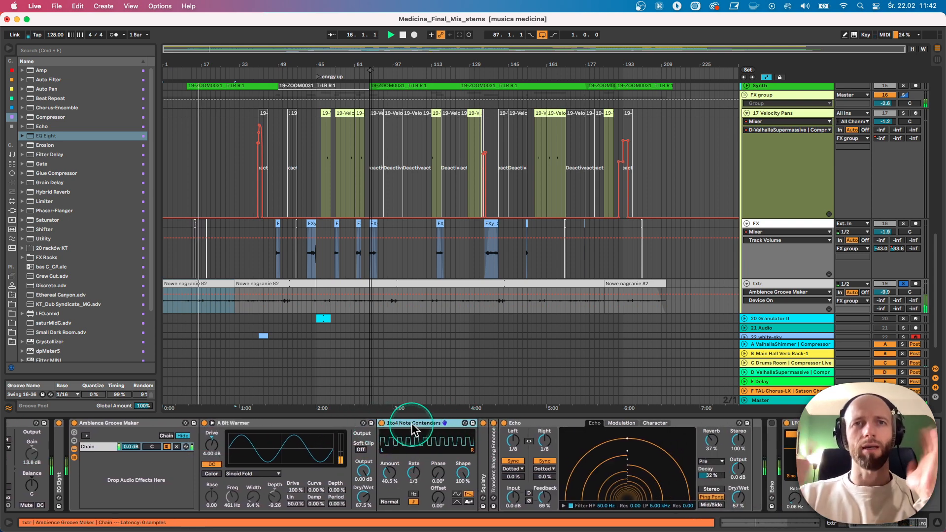
left_click(411, 477)
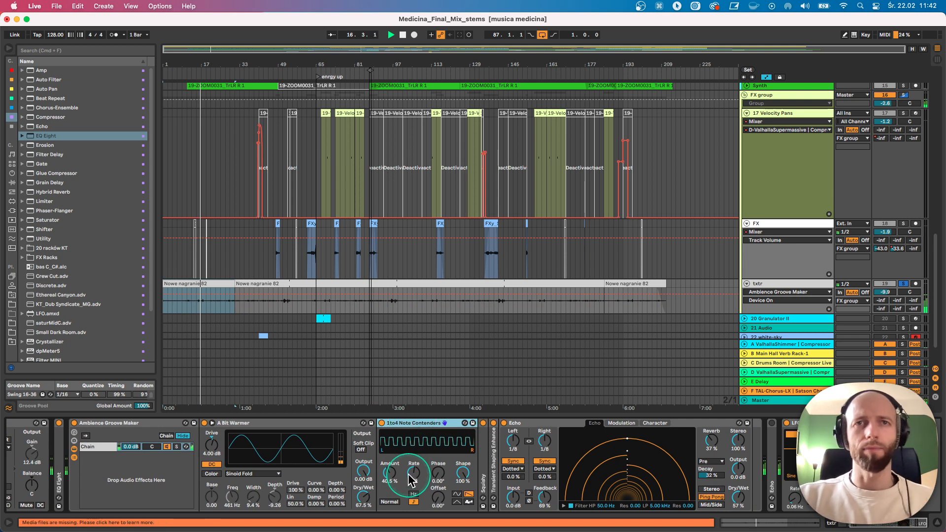
left_click(414, 425)
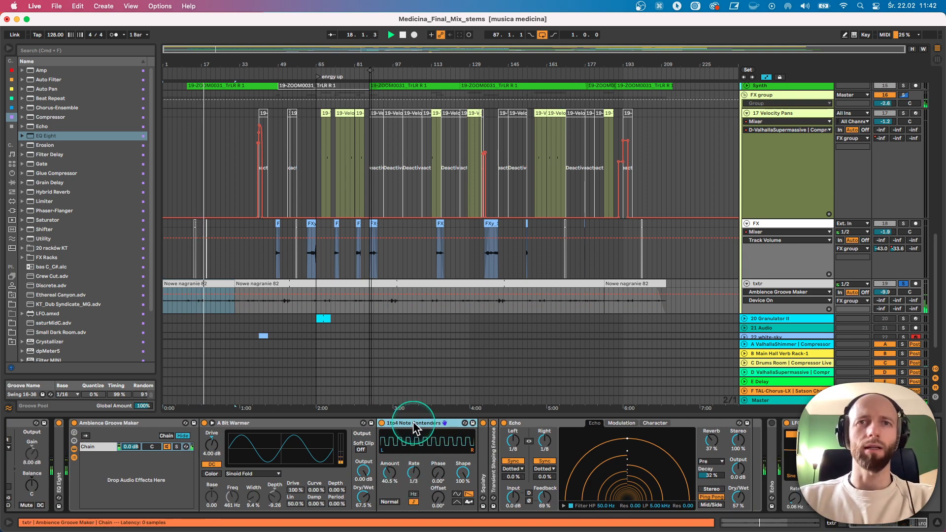
Unfold the Squishy device and switch it off and on to hear its effect on the texture.
double_click(490, 451)
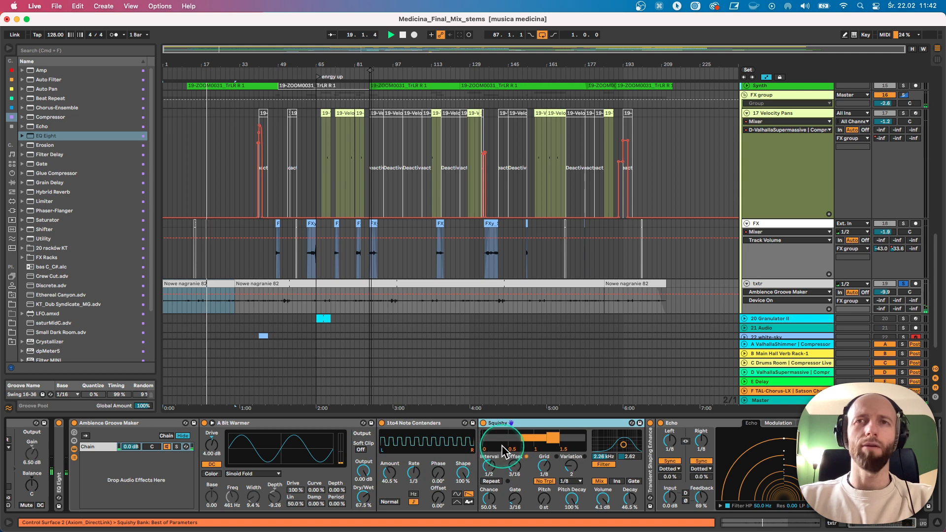
left_click(519, 424)
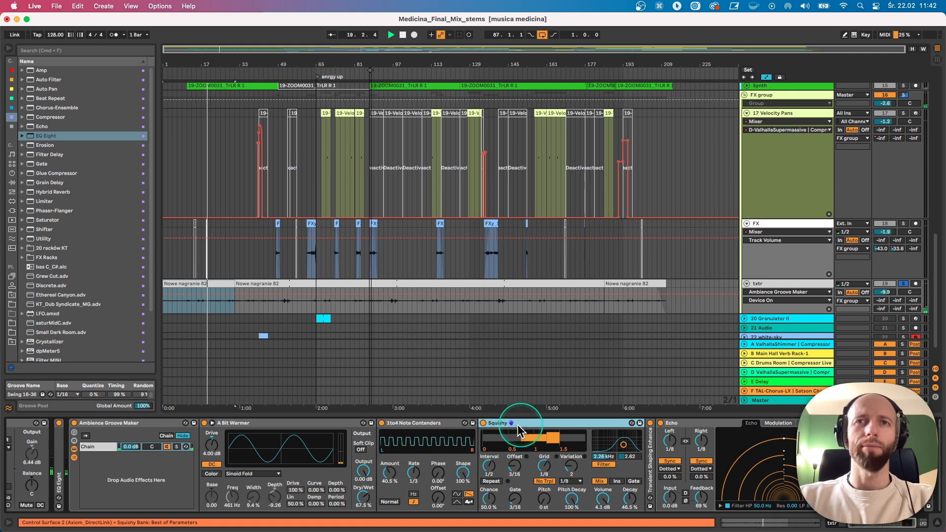
left_click(483, 424)
left_click(484, 423)
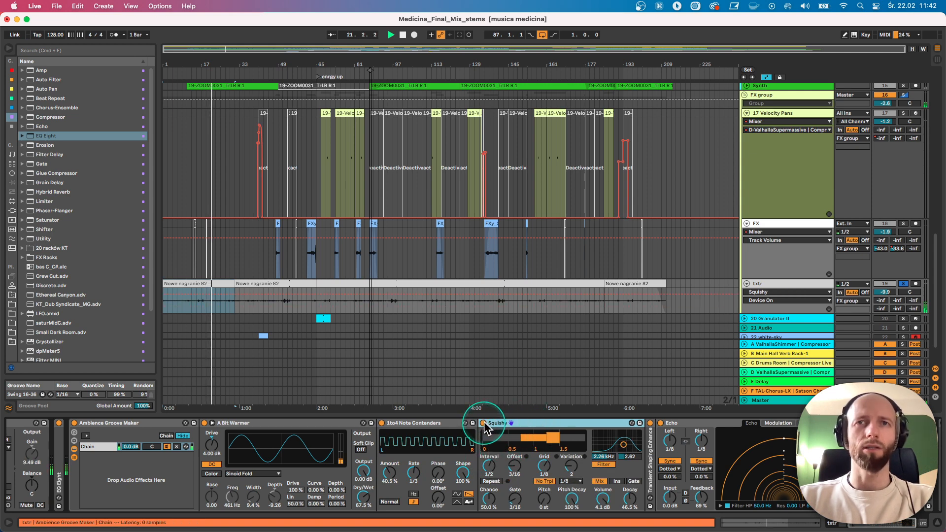
Fold 1to4 Note Contenders and Squishy, and unfold Transient Shaping Enhance to compare the texture with and without it.
double_click(444, 423)
double_click(439, 424)
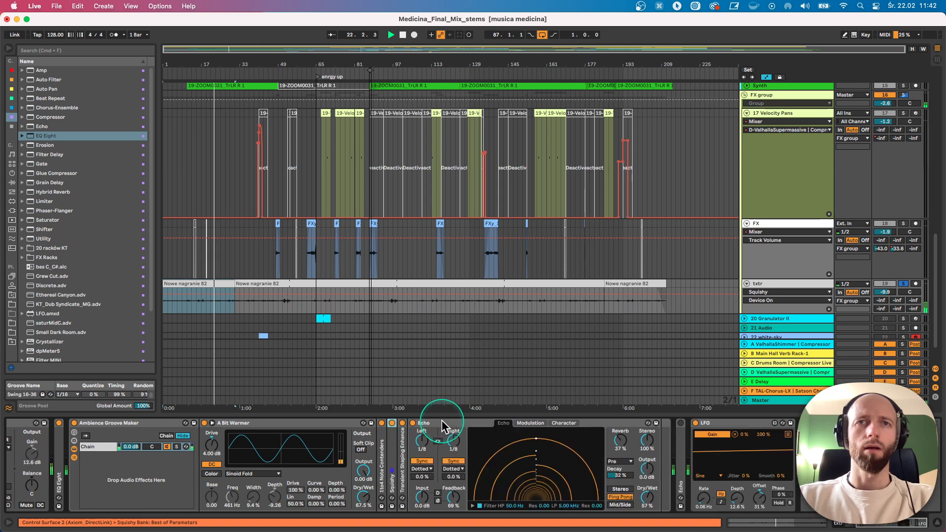
double_click(403, 453)
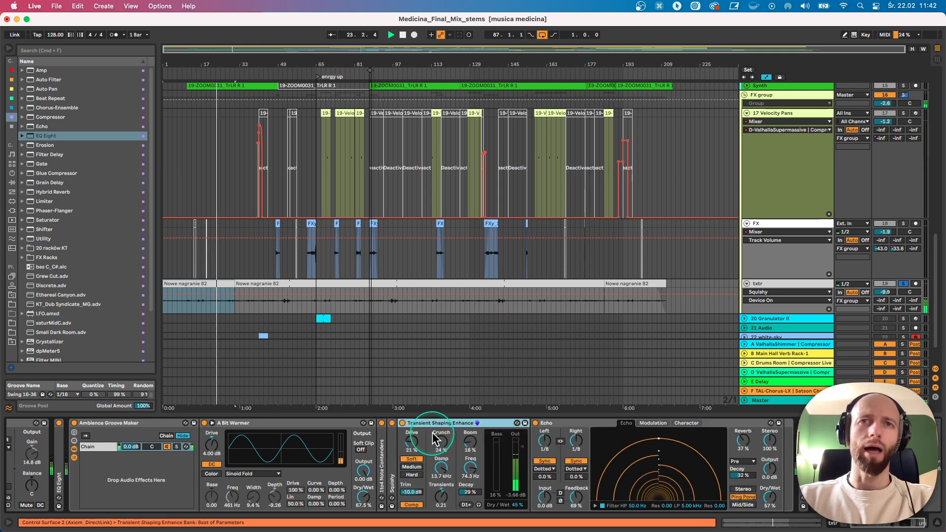
left_click(405, 424)
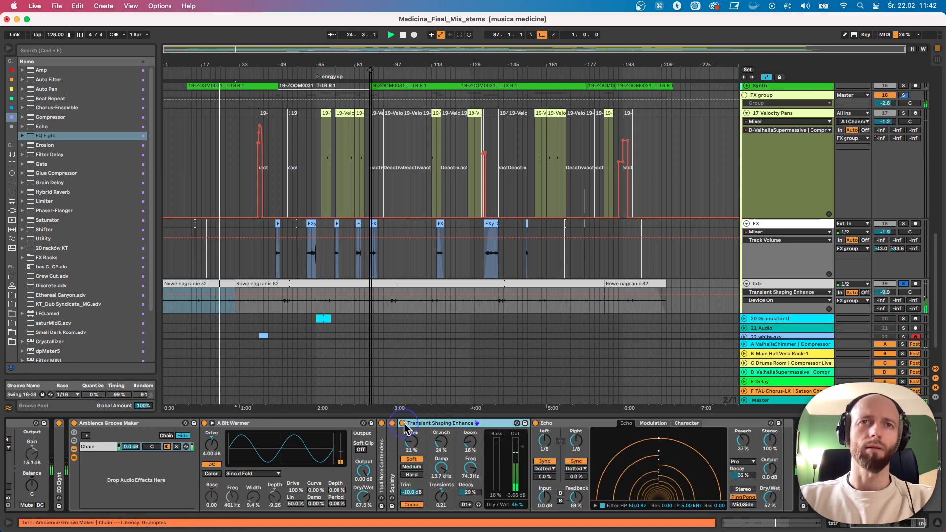
Fold Transient Shaping Enhance and the Echo after it, and delete the LFO at the end of the txtr chain.
double_click(419, 426)
double_click(424, 427)
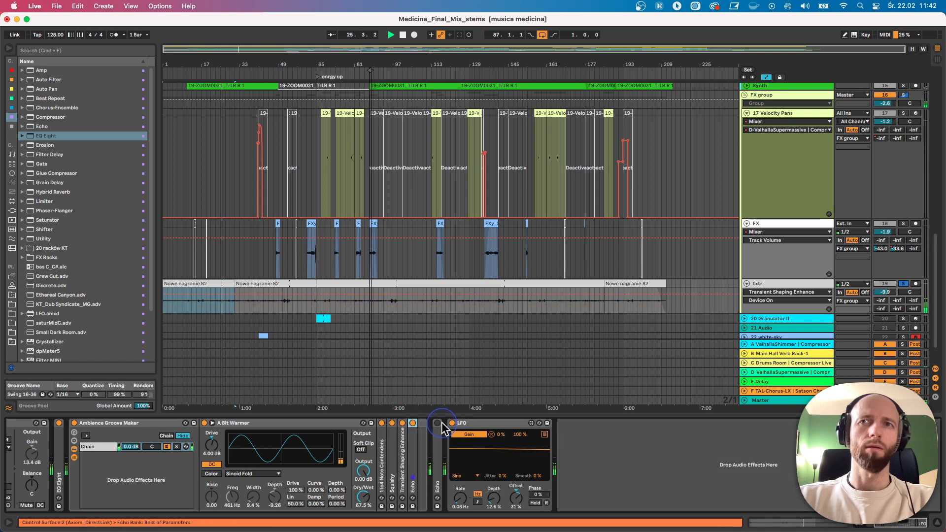
left_click(490, 428)
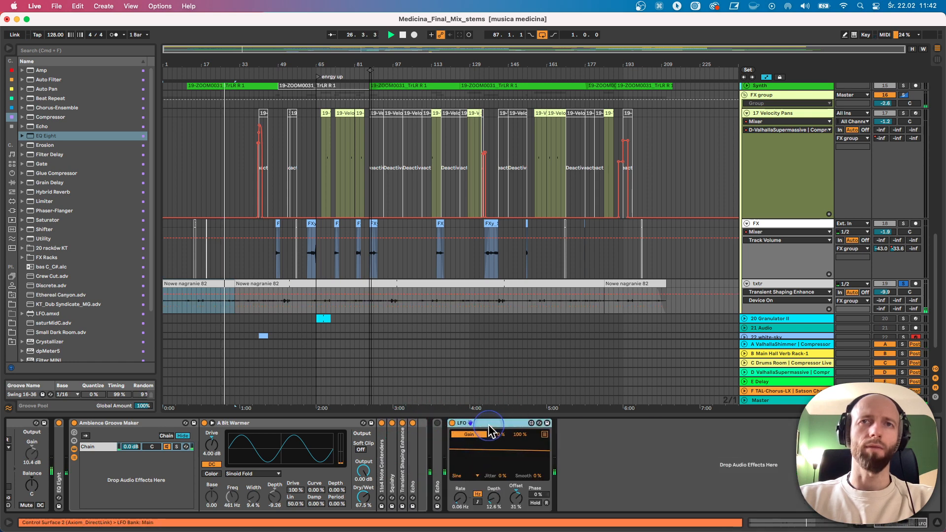
key("Delete")
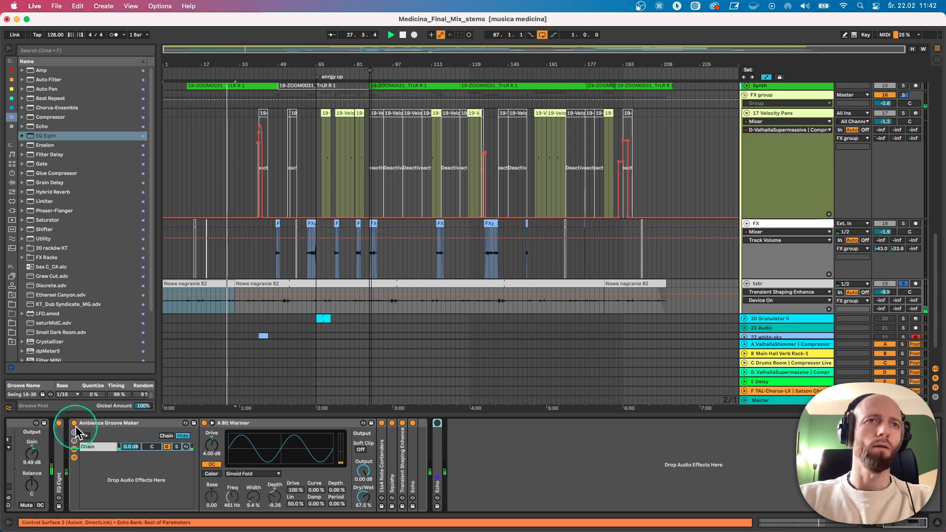
Bypass the Ambience Groove Maker rack, unfold EQ Eight to show its curve, and switch the rack back on.
left_click(74, 423)
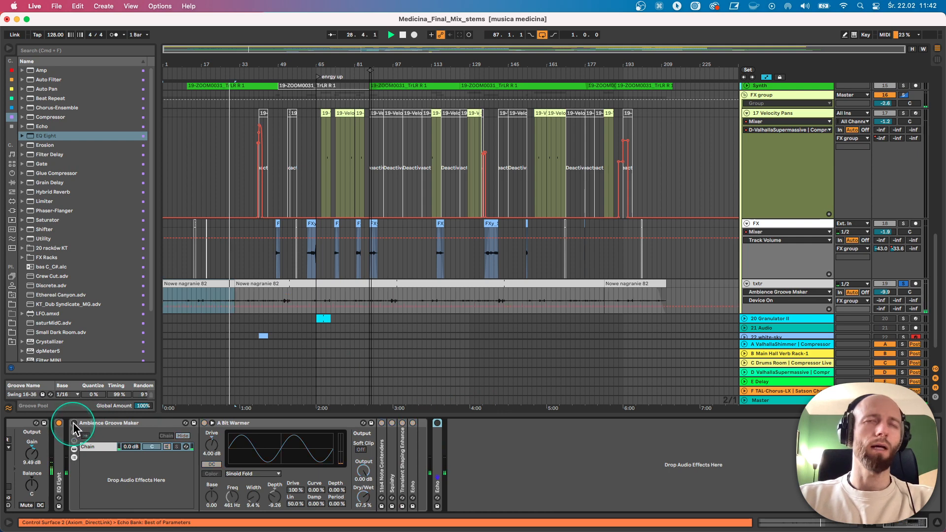
double_click(59, 439)
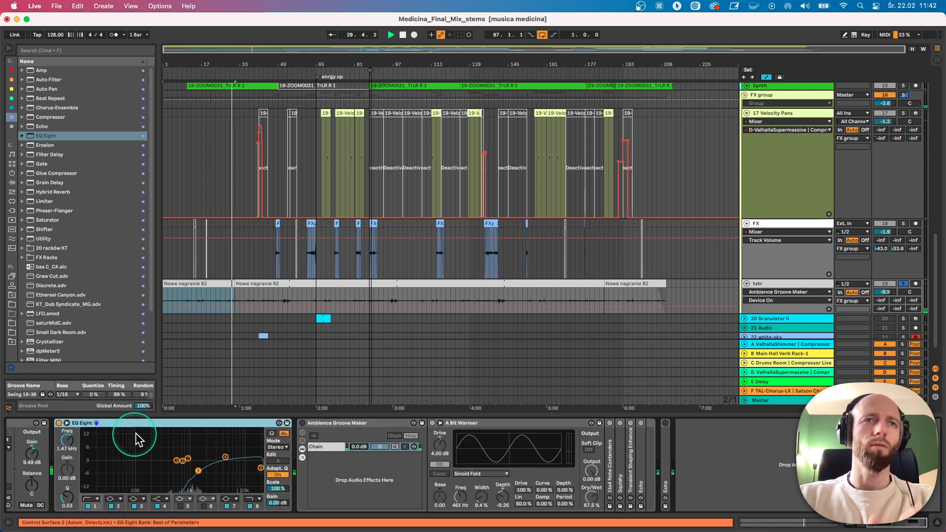
left_click(302, 423)
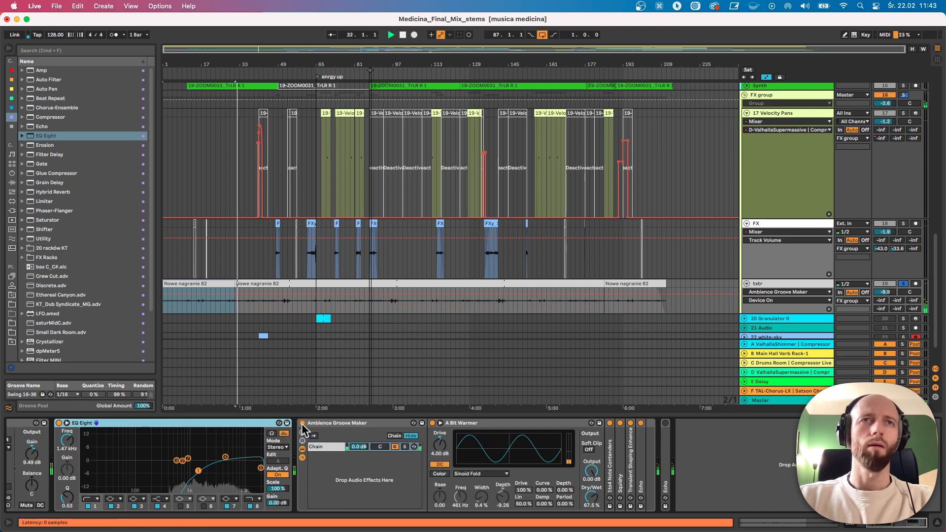
Unsolo the Low end group and the txtr track.
scroll(867, 197, "up", 15)
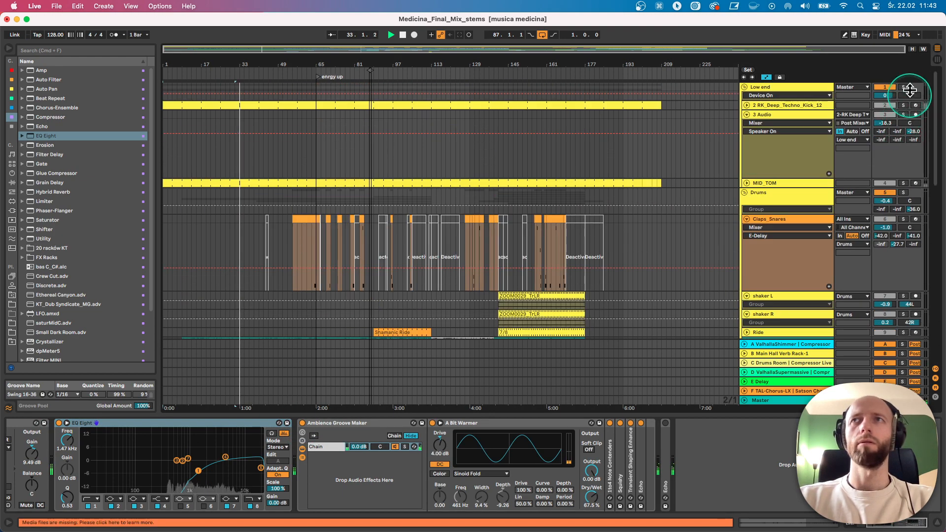
left_click(904, 88)
scroll(749, 94, "down", 15)
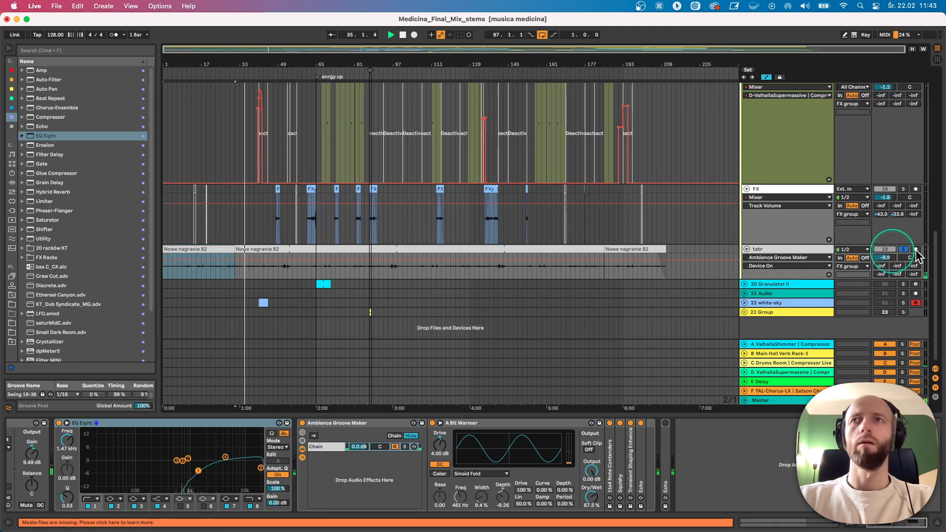
Open the second Nowe nagranie 82 clip on txtr to inspect its waveform and warp markers, and shrink the clip view.
left_click(300, 251)
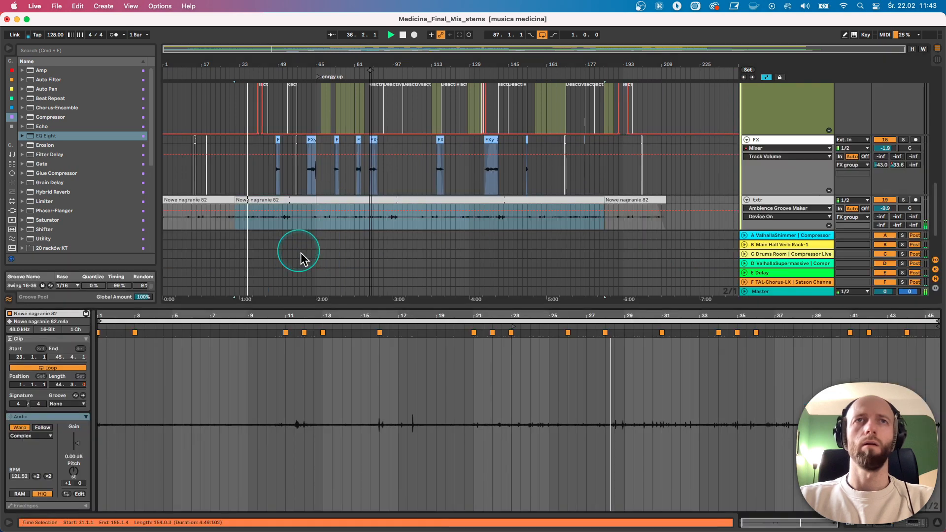
left_click_drag(582, 316, 588, 314)
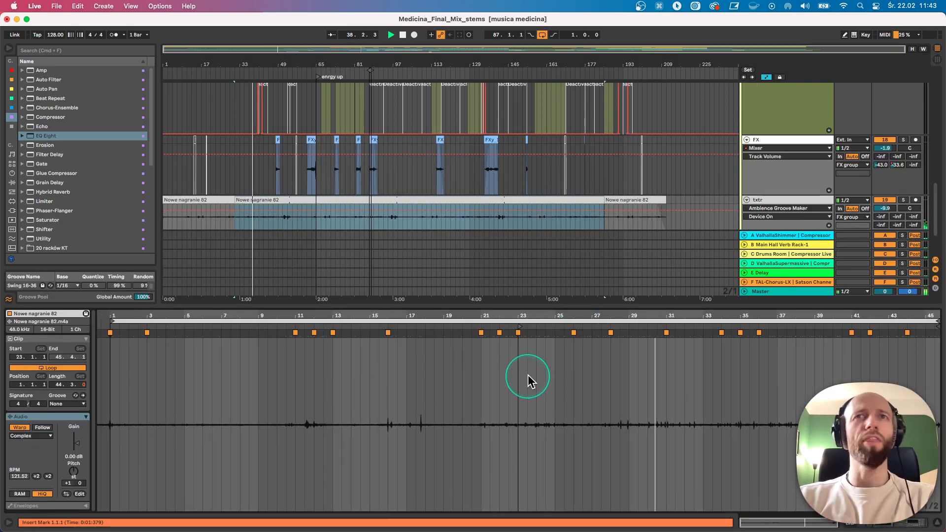
left_click_drag(781, 308, 785, 420)
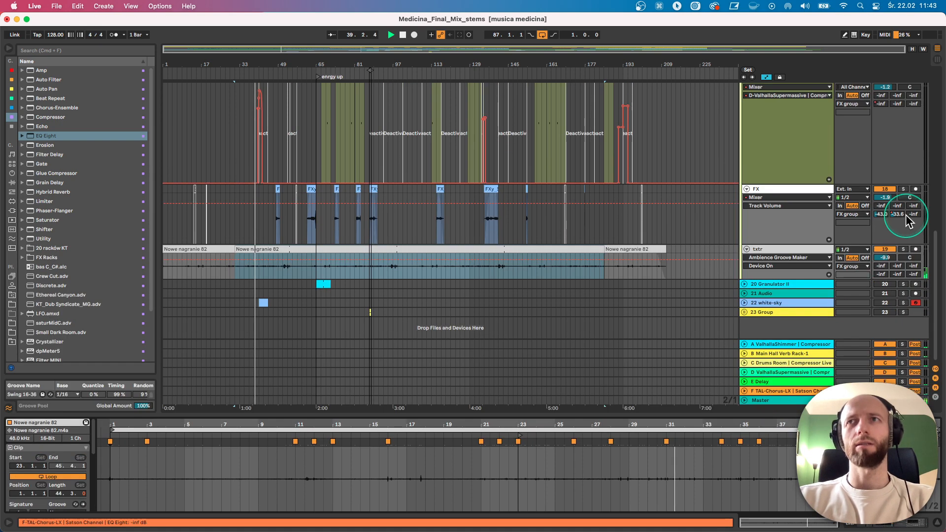
Compare the mix from bar 1 with txtr switched off and on, leave it on, and return to the synth and percussion tracks.
left_click(885, 250)
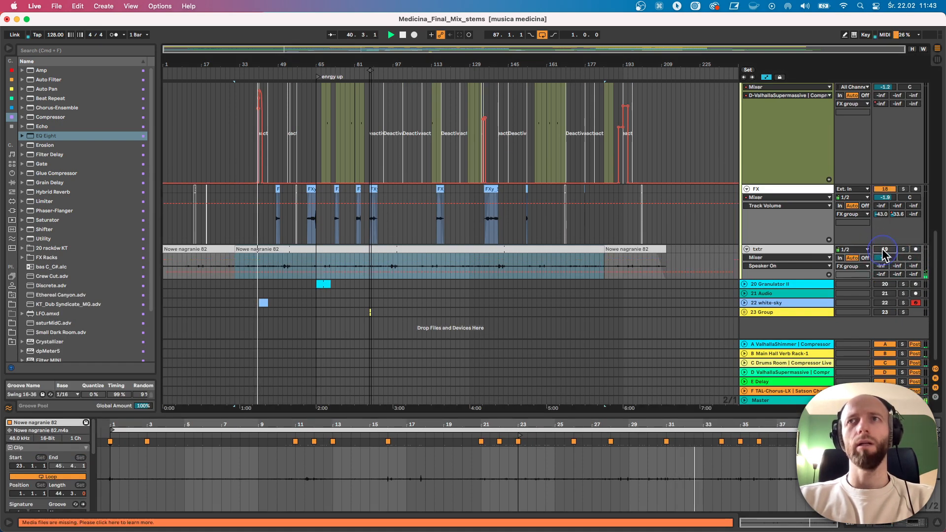
left_click(196, 251)
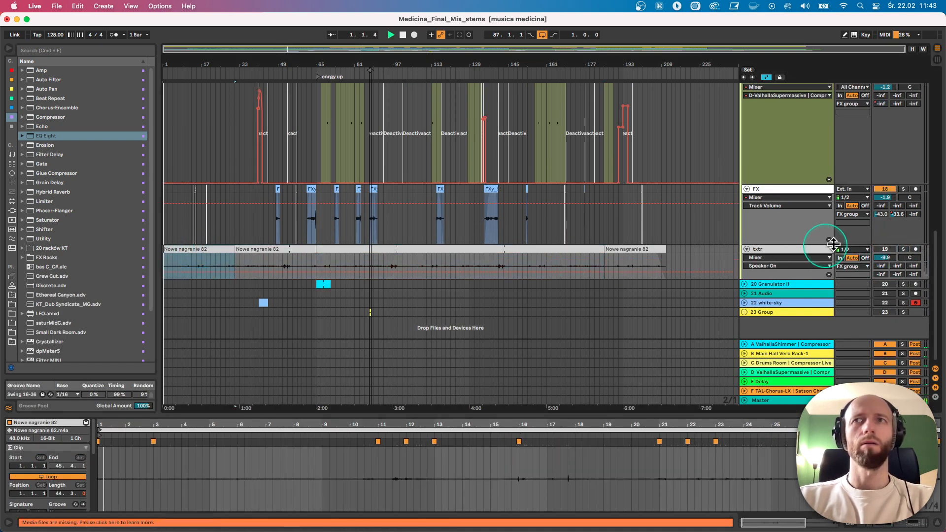
left_click(886, 250)
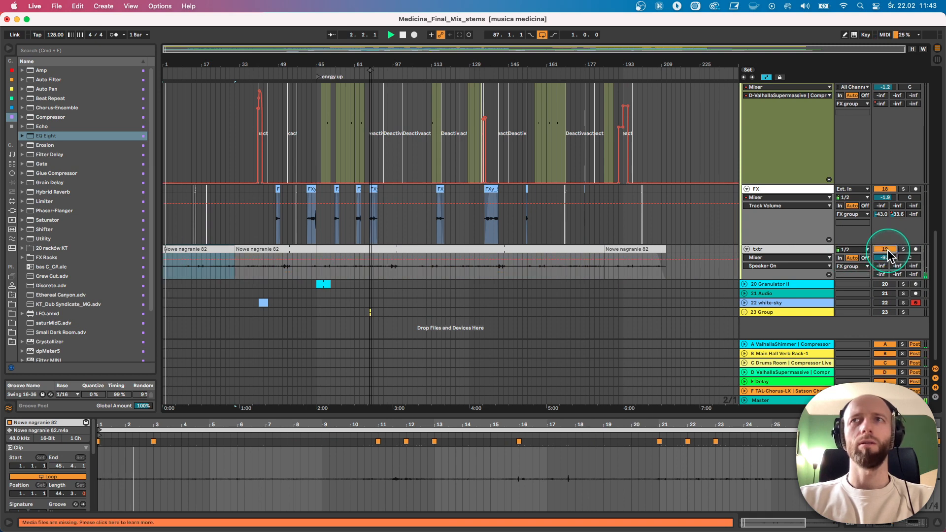
left_click(885, 250)
left_click(885, 250)
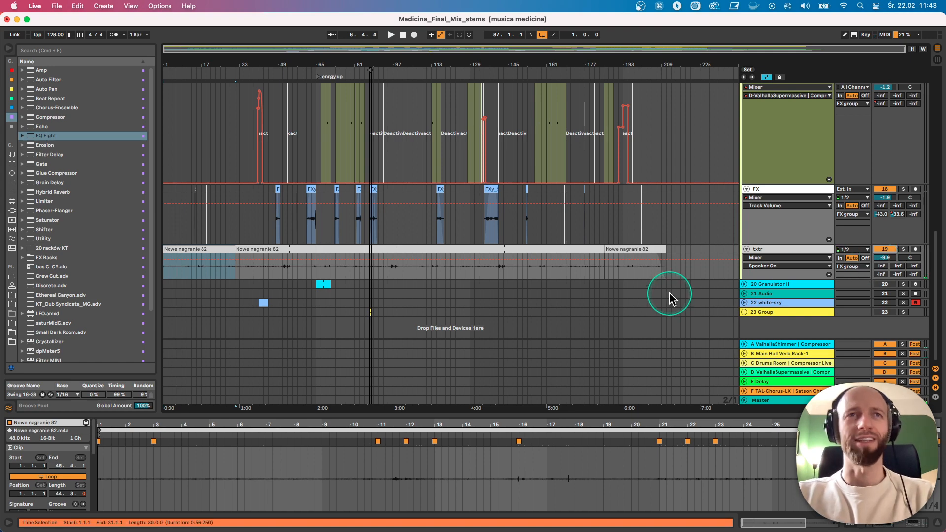
scroll(672, 294, "up", 5)
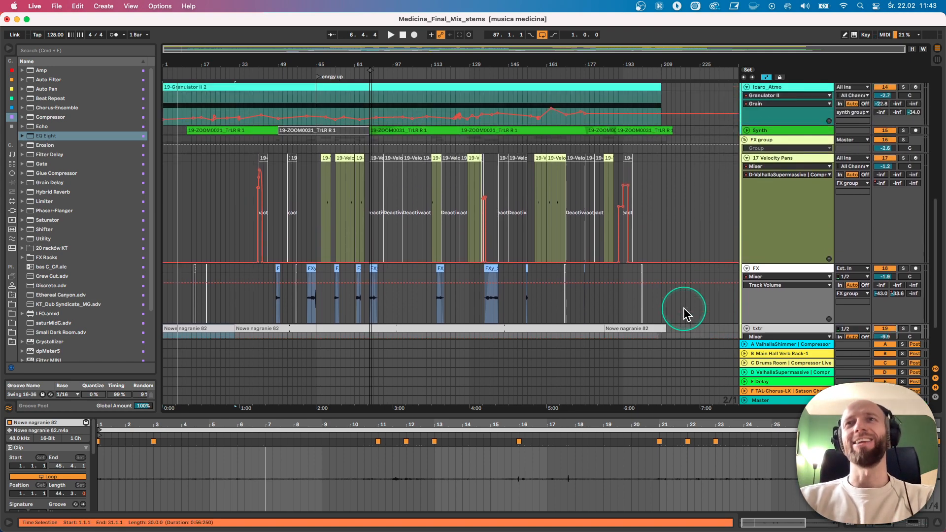
scroll(681, 311, "up", 3)
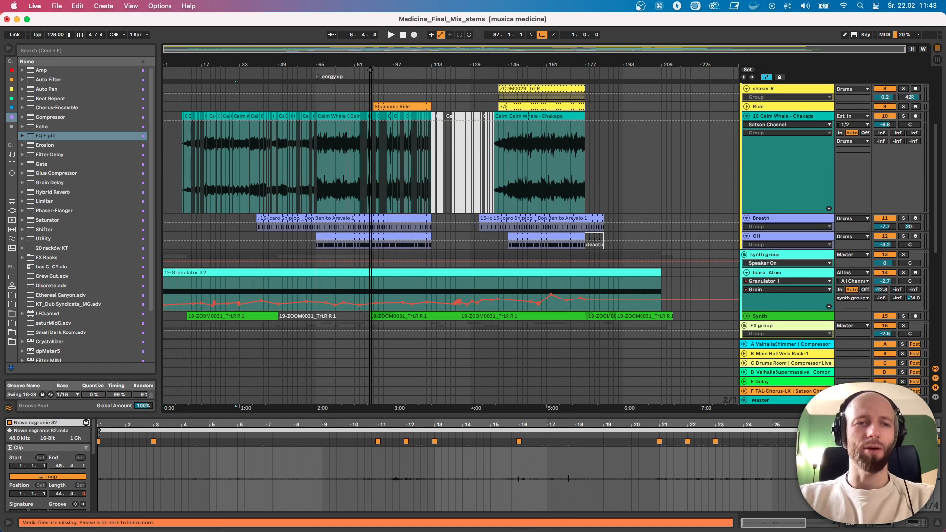